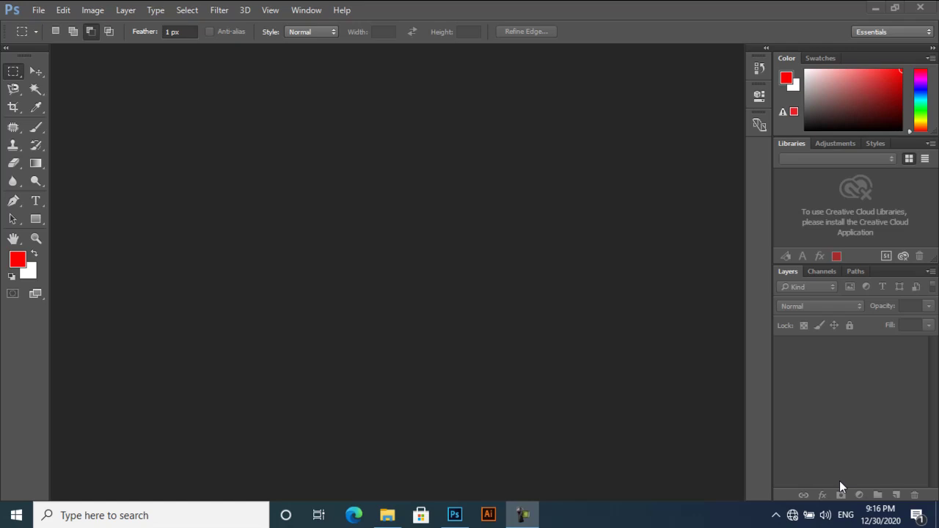
Open Plan 2.pdf from the Photoshop Render textures folder in Photoshop, importing it at 300 pixels/inch in RGB Color.
left_click(383, 520)
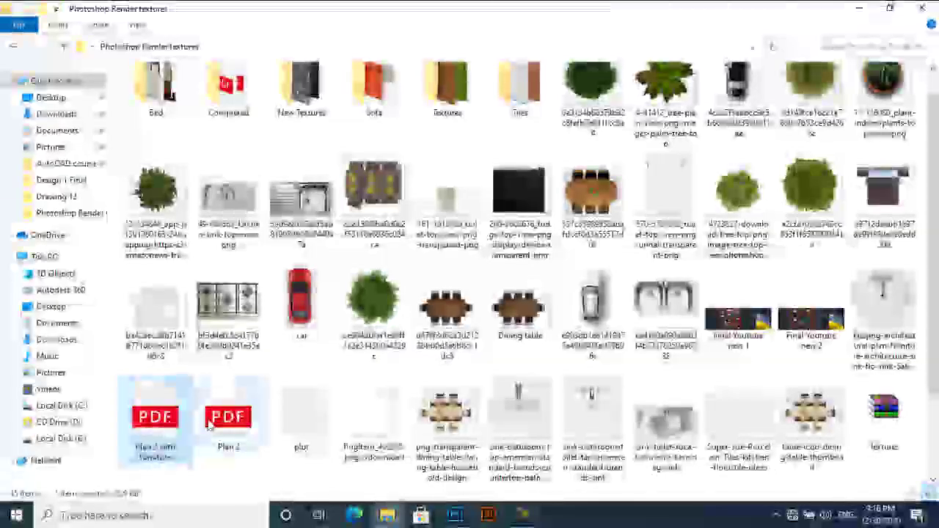
left_click(246, 439)
left_click_drag(245, 439, 405, 369)
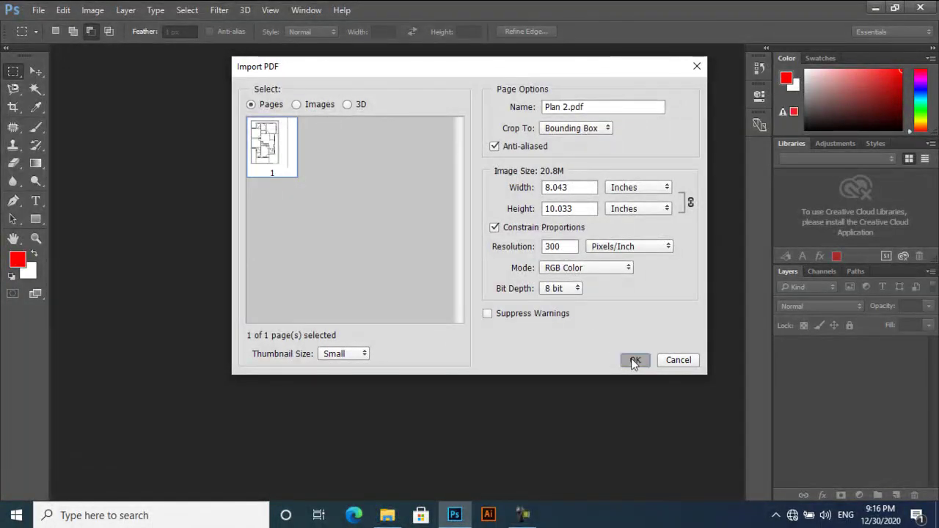
left_click(632, 359)
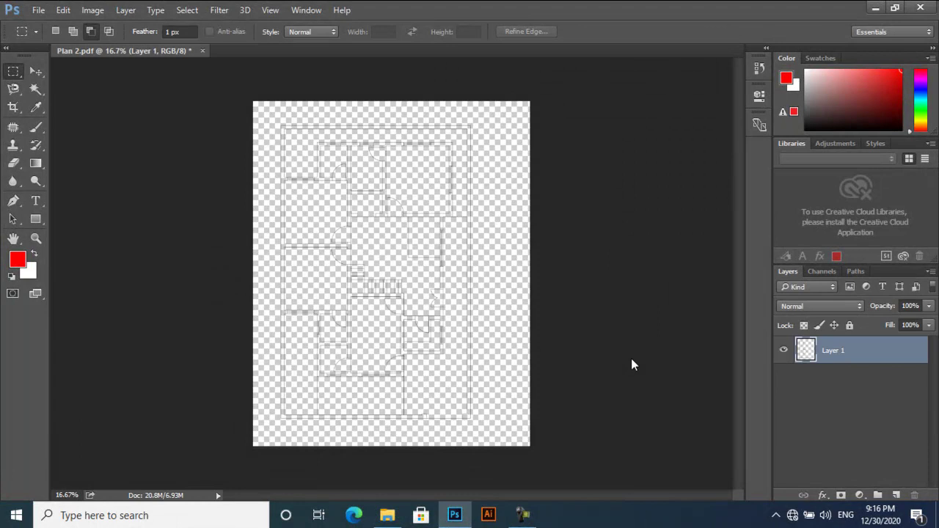
Place the Plan 2 with furniture PDF into the open document as a smart object at its original size and position.
mouse_move(389, 517)
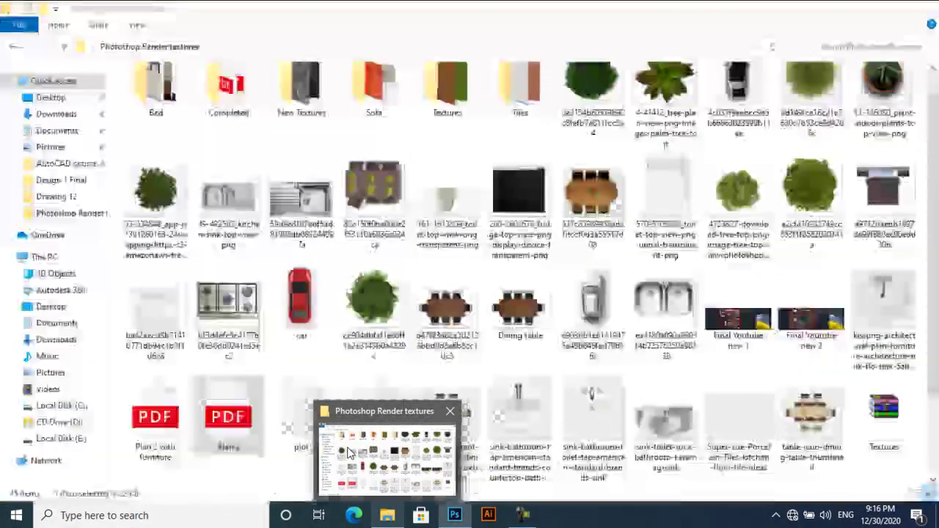
left_click(351, 453)
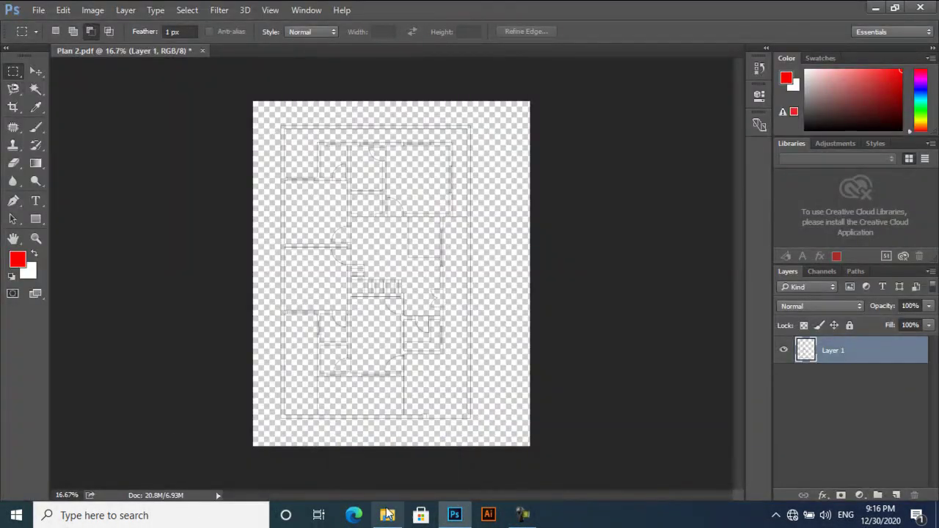
left_click(387, 516)
left_click_drag(155, 418, 413, 373)
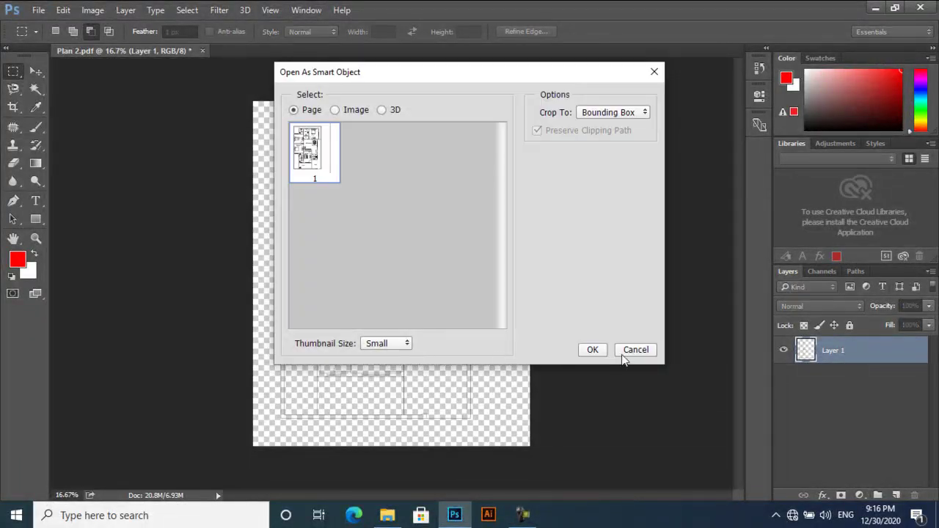
left_click(592, 350)
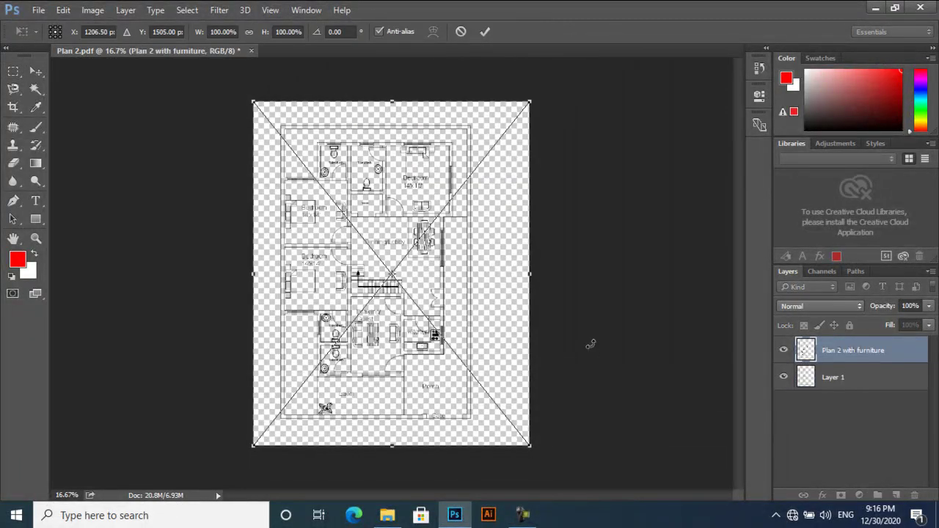
key("Return")
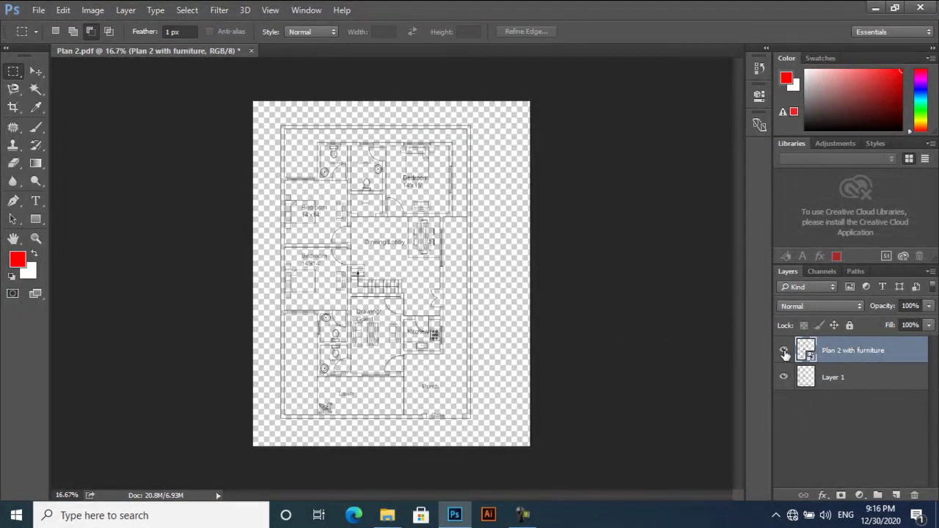
Hide the Plan 2 with furniture layer and rename Layer 1 as Plan.
left_click(783, 351)
left_click(840, 377)
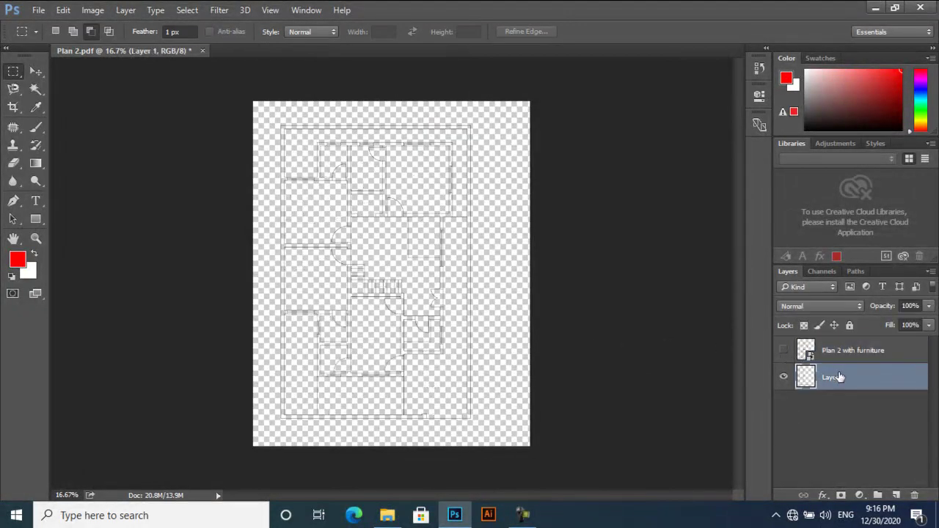
type("Plan")
key("Return")
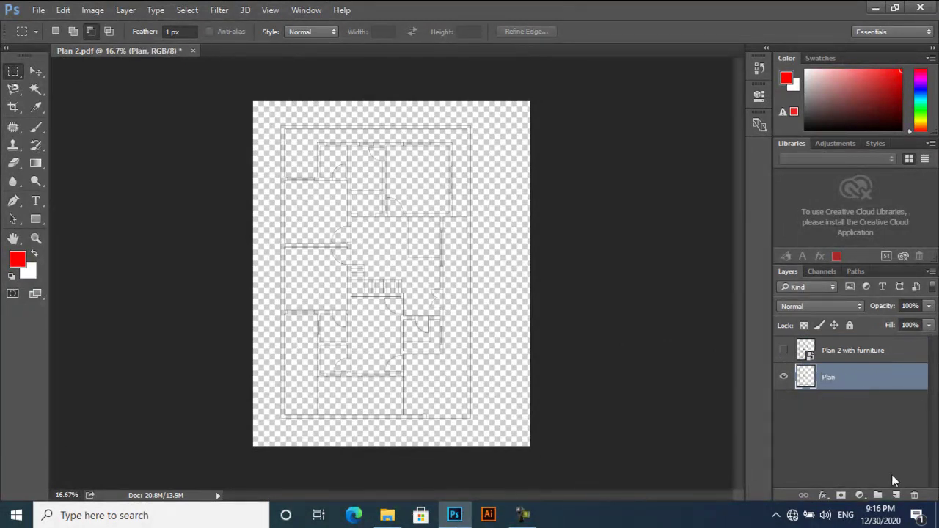
Add a new layer above the Plan layer and name it Background.
left_click(896, 495)
double_click(837, 378)
type("Ba")
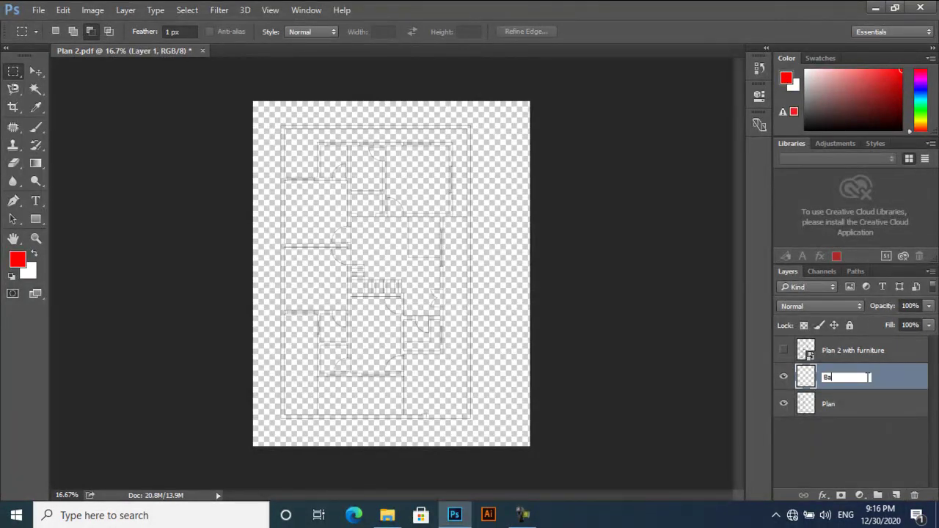
type("ckground")
key("Return")
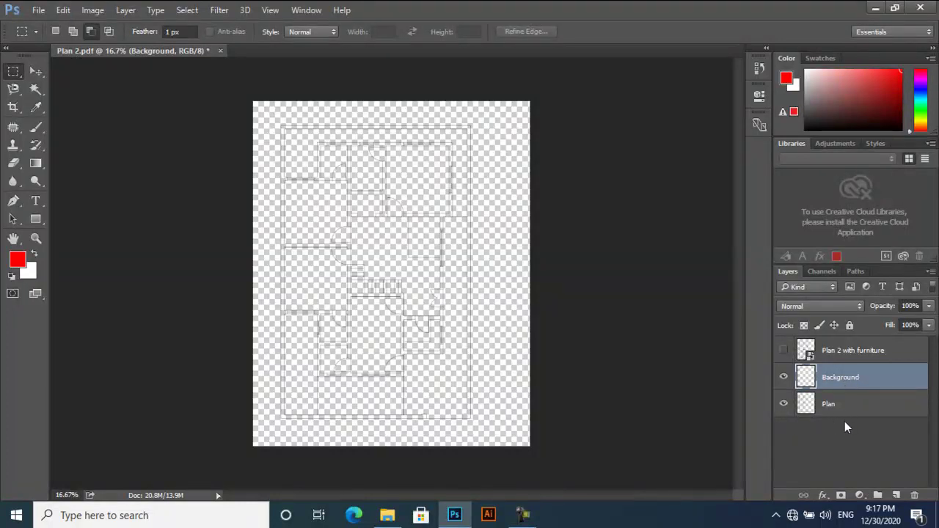
left_click(522, 515)
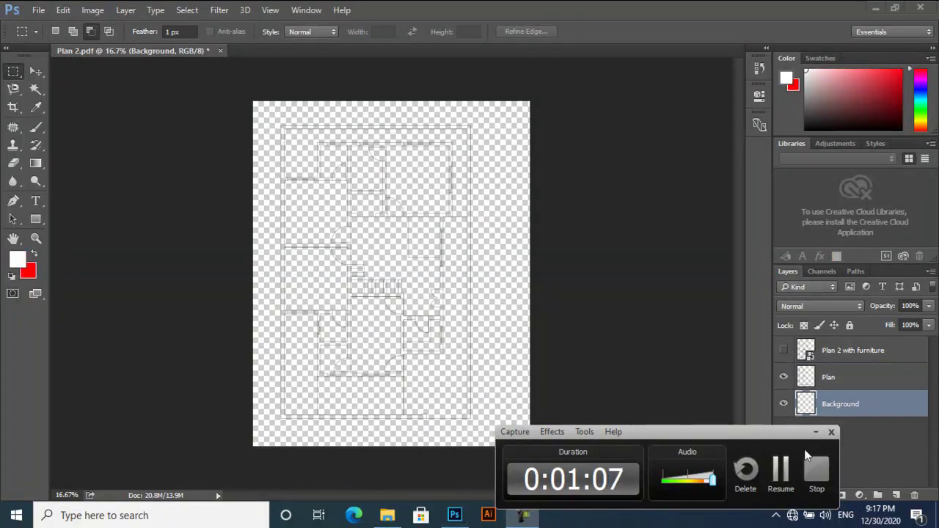
key("F9")
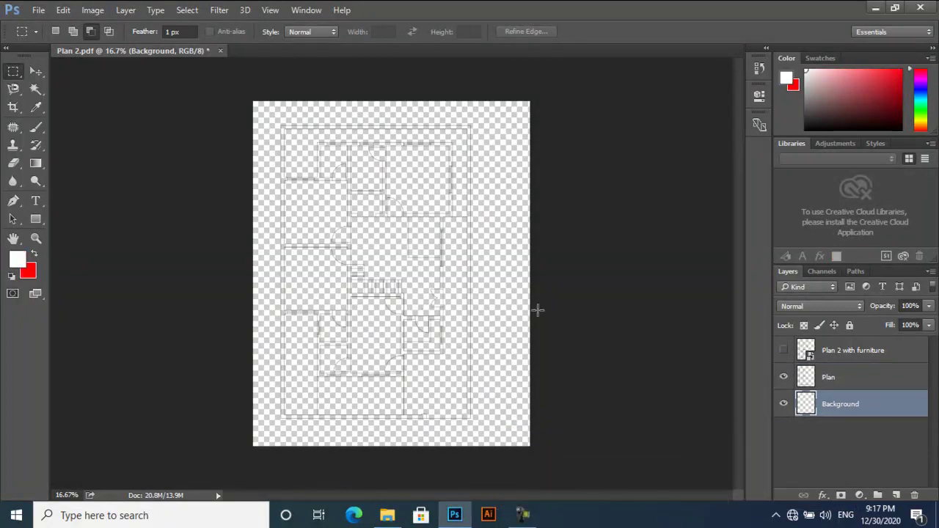
Fill the Background layer beneath the Plan layer with the white foreground colour.
key("alt+BackSpace")
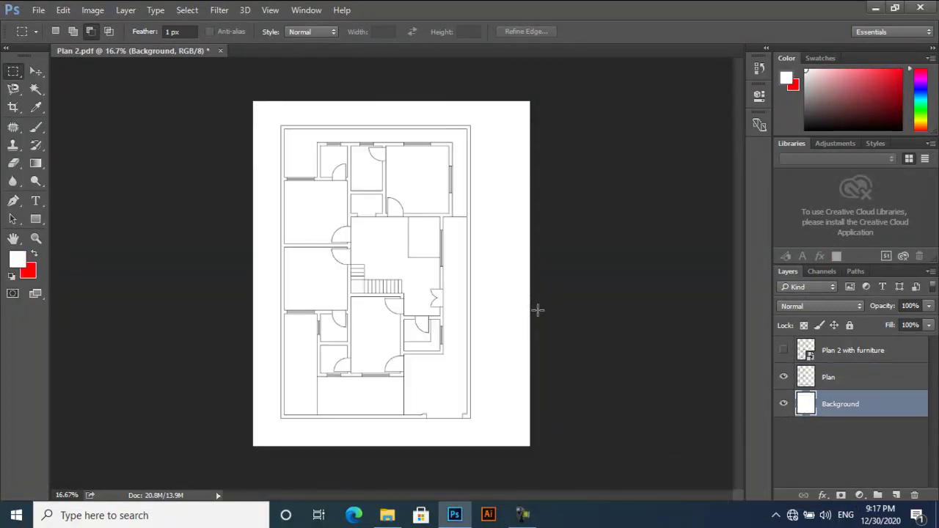
key("alt")
Select the outer boundary wall on the Plan layer with the Magic Wand tool at tolerance 30.
left_click(38, 74)
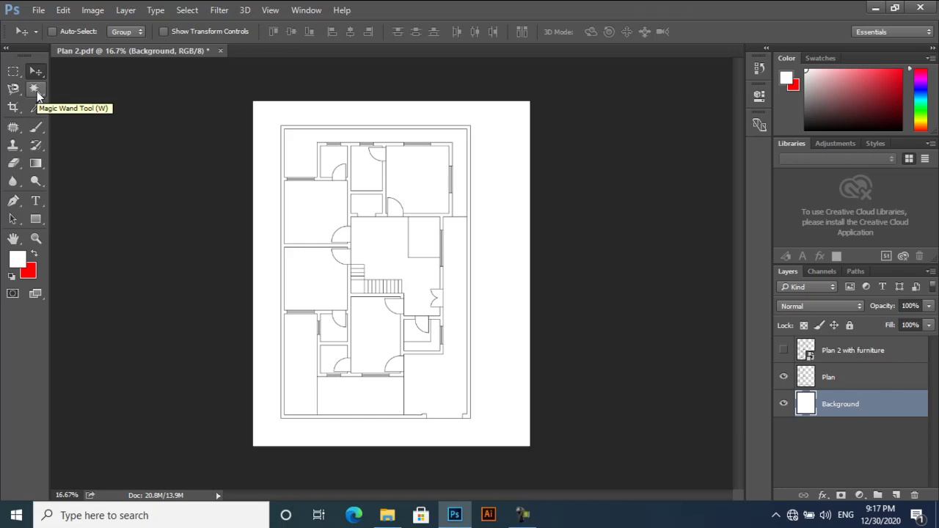
left_click(866, 383)
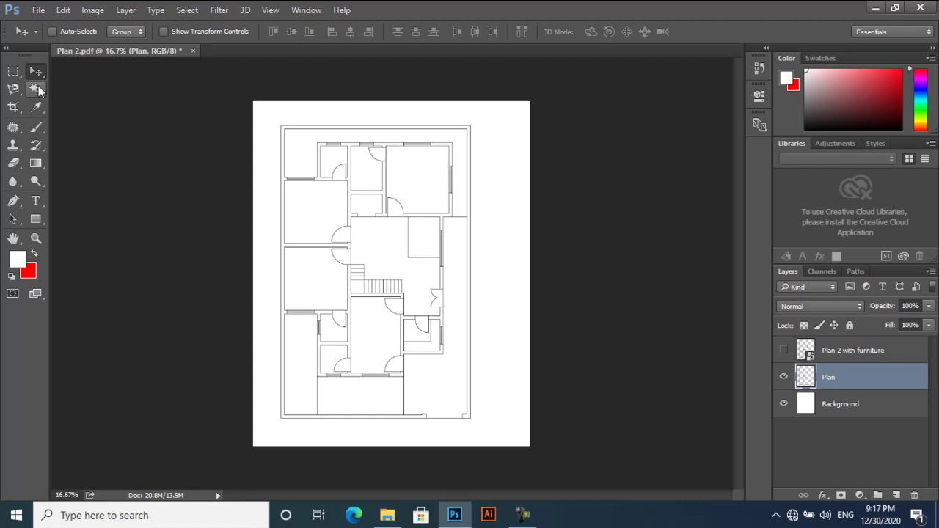
left_click(36, 90)
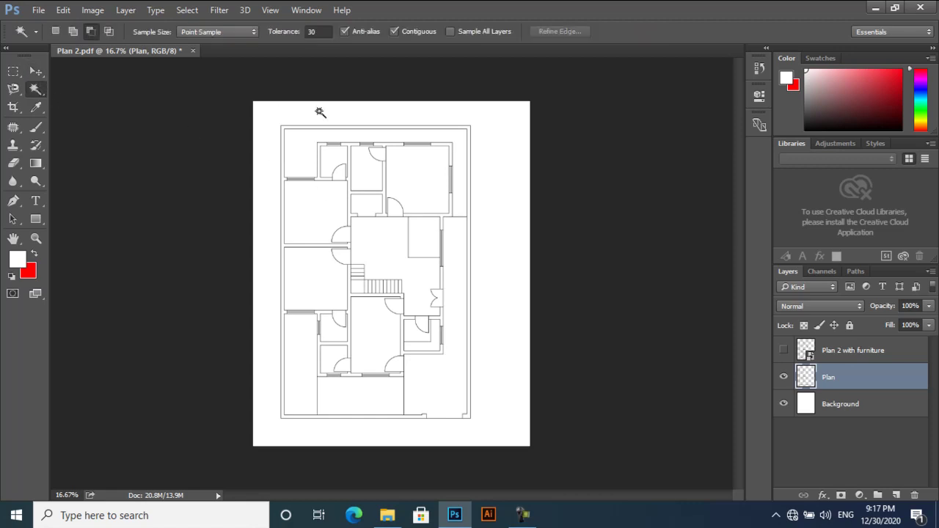
key("ctrl+plus")
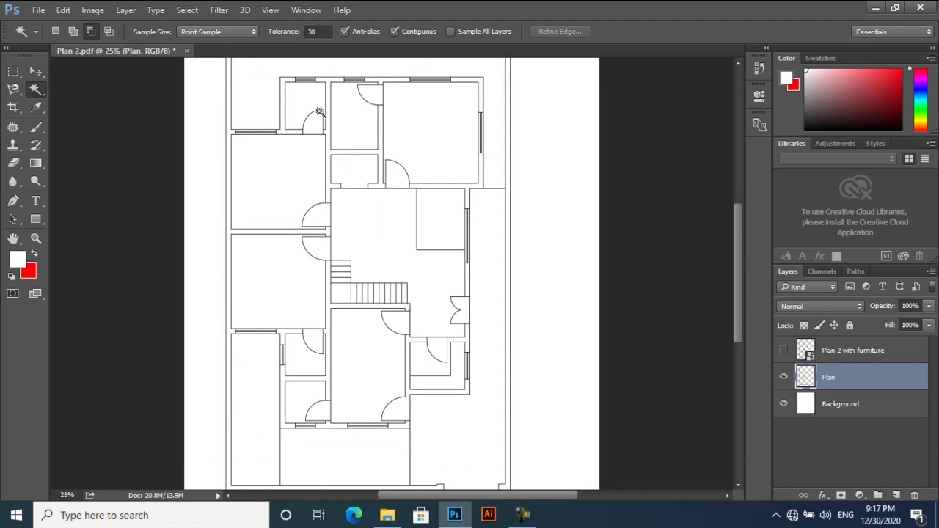
scroll(296, 122, "up", 3)
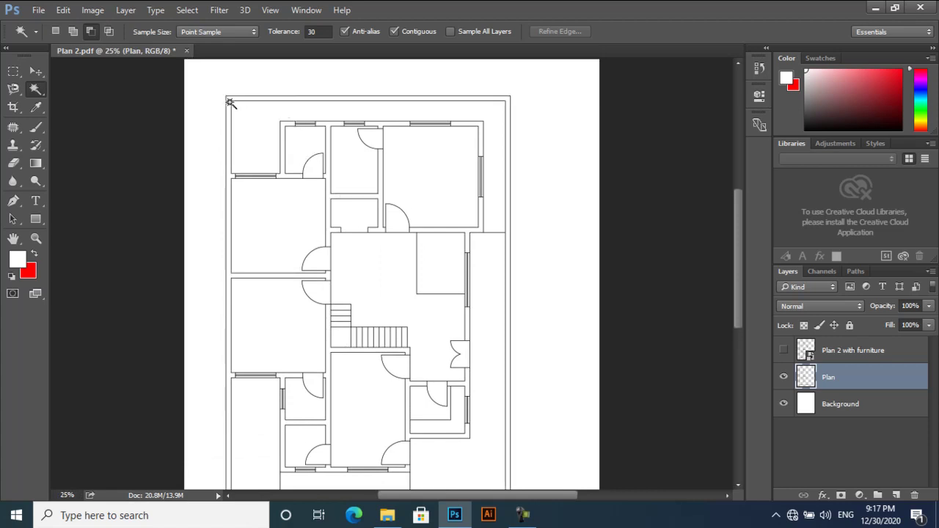
left_click(229, 101)
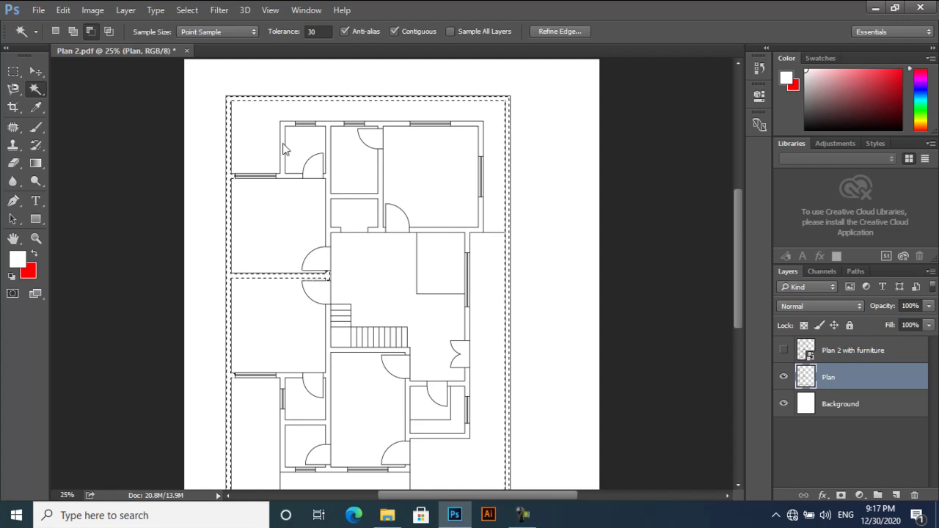
Add all remaining exterior and interior wall segments of the house to the Magic Wand selection, leaving out doors and windows.
left_click(73, 31)
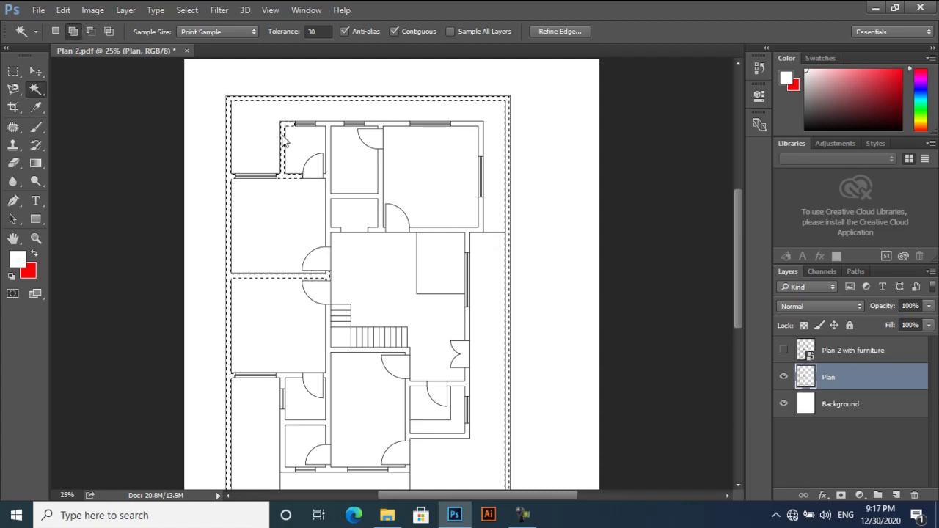
left_click(341, 146)
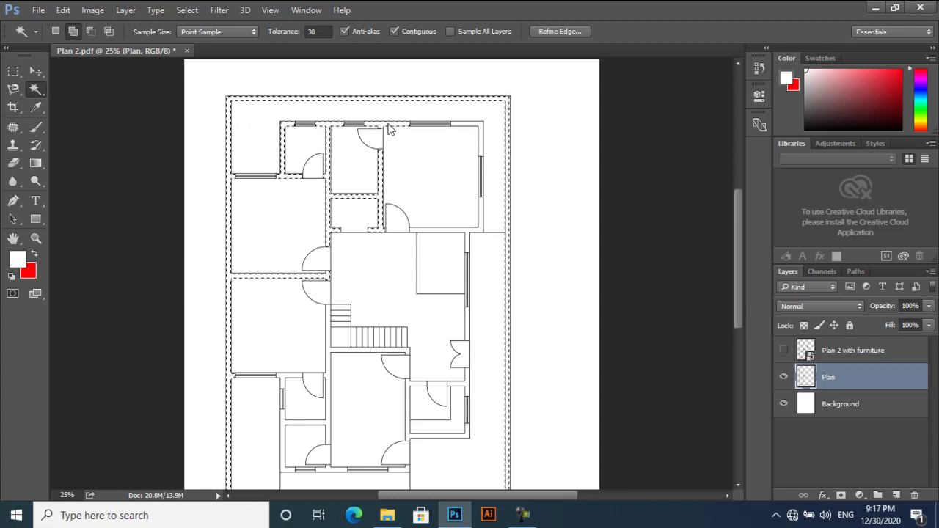
left_click(478, 168)
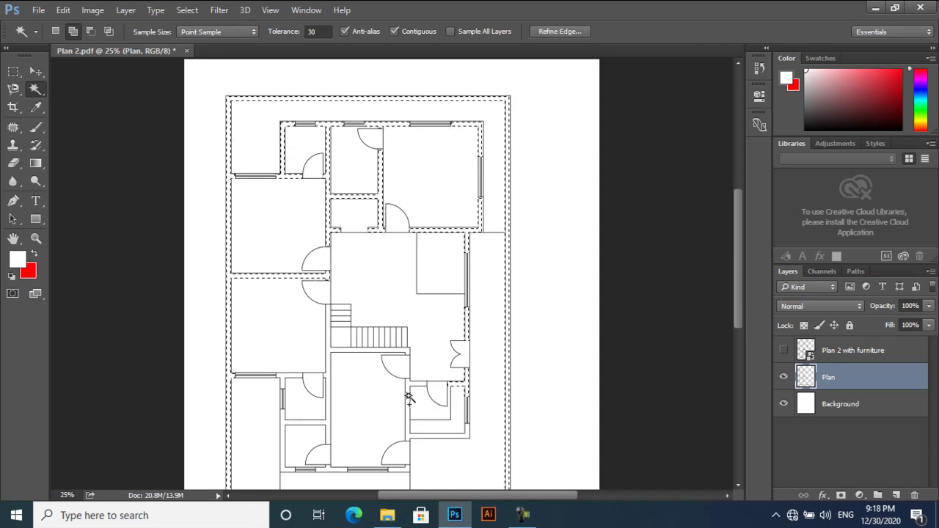
left_click(463, 432)
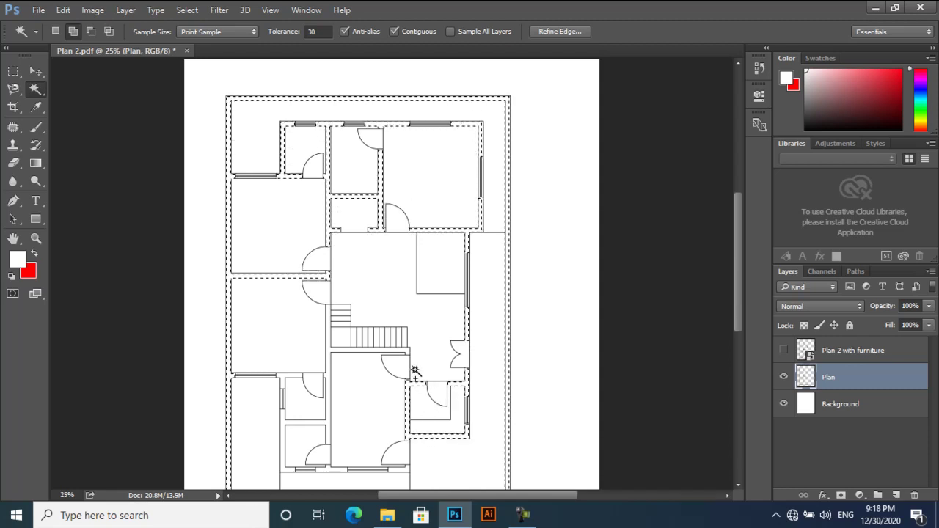
scroll(415, 371, "down", 1)
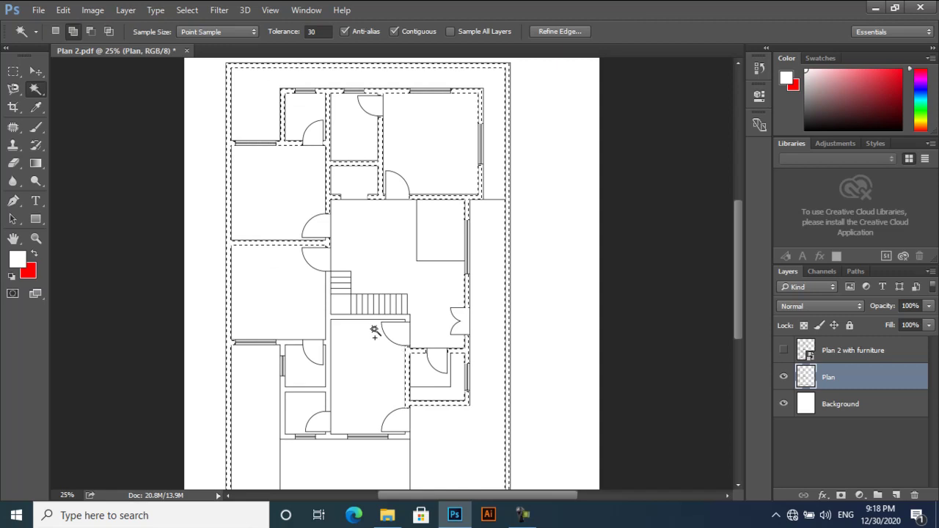
left_click(327, 308)
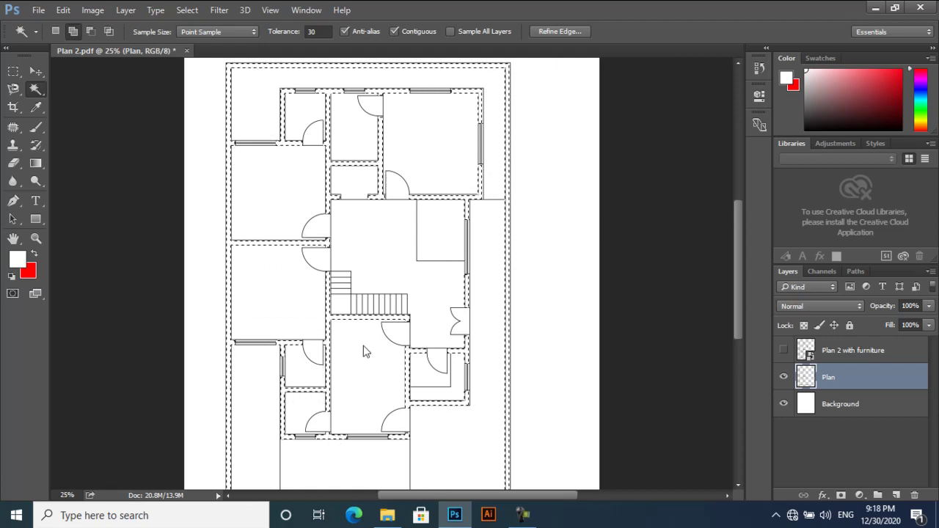
scroll(365, 352, "down", 2)
scroll(364, 336, "up", 2)
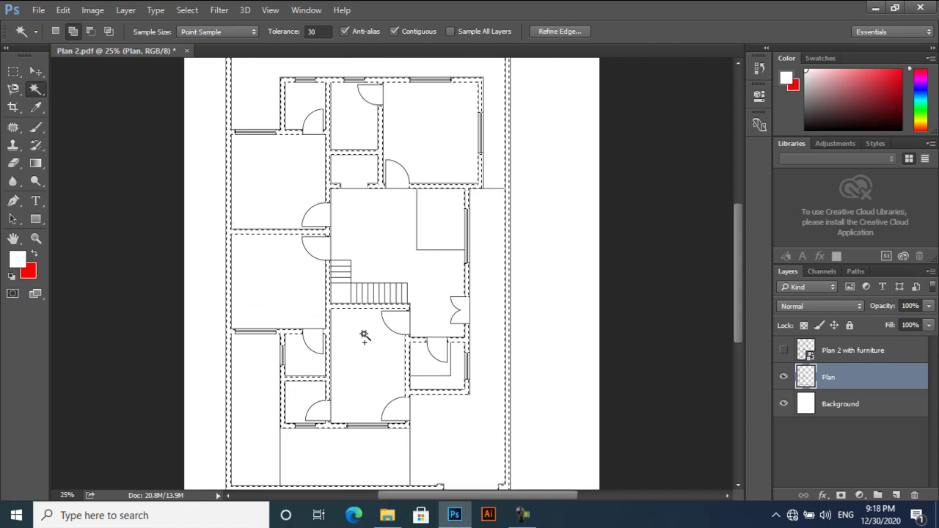
scroll(365, 330, "up", 1)
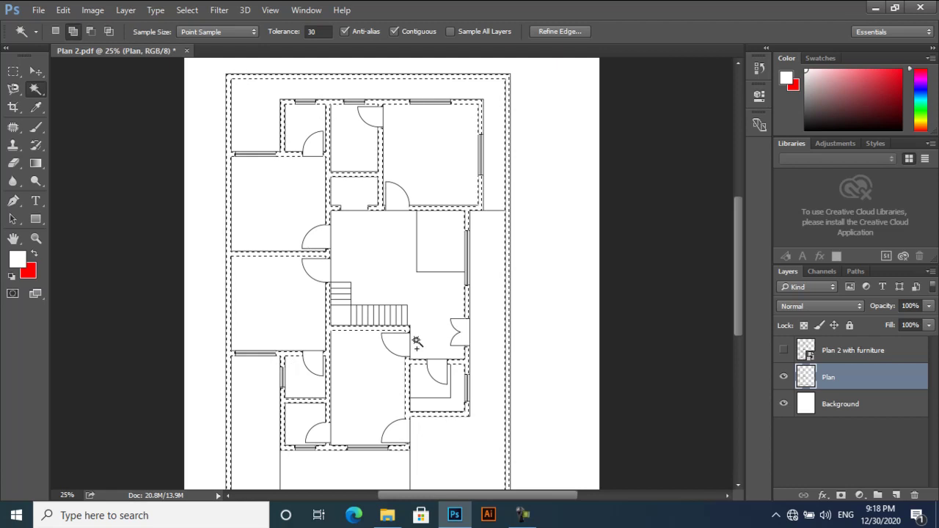
scroll(427, 335, "down", 1)
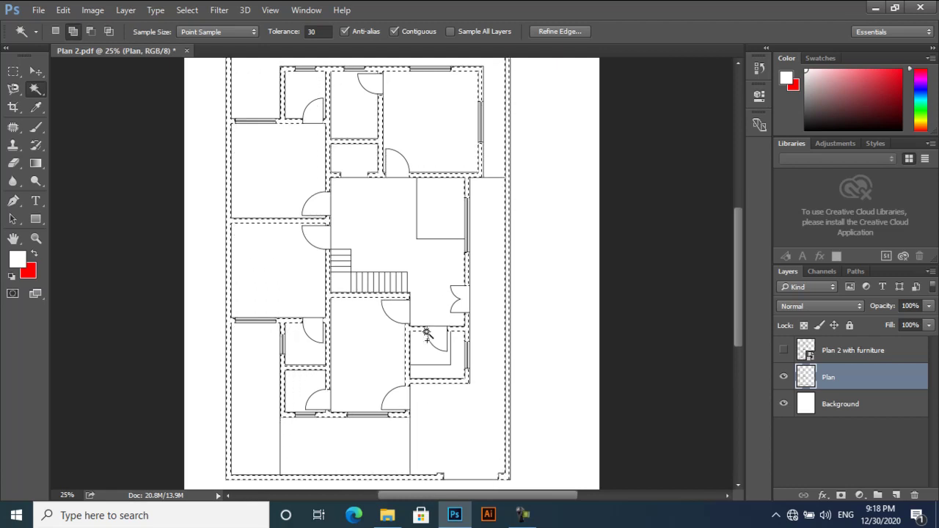
scroll(432, 334, "up", 2)
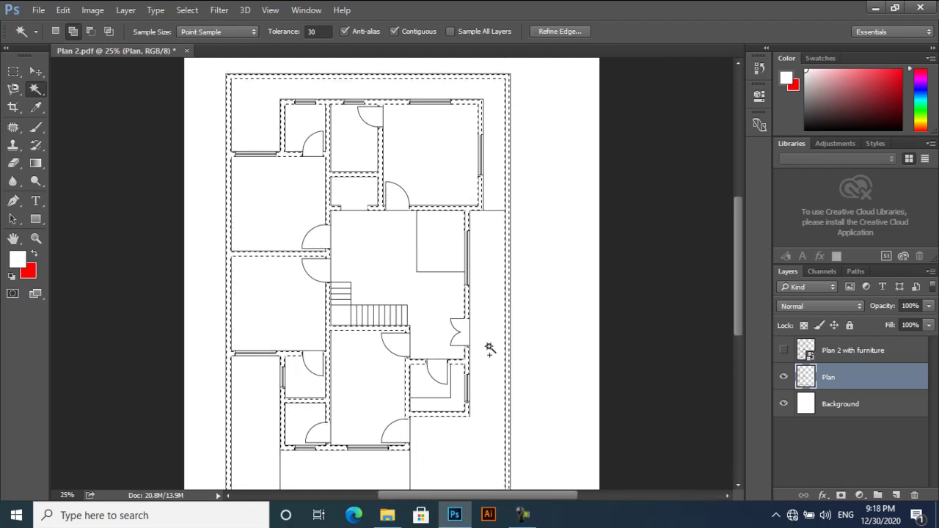
Add a new layer named Walls above the Plan layer and fill the selected walls on it with red.
left_click(896, 496)
double_click(837, 378)
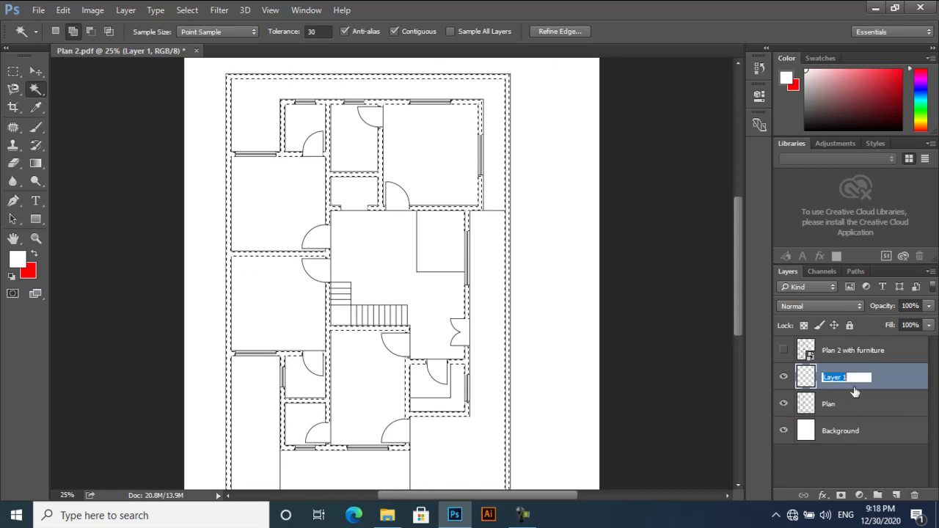
type("Walls")
key("Return")
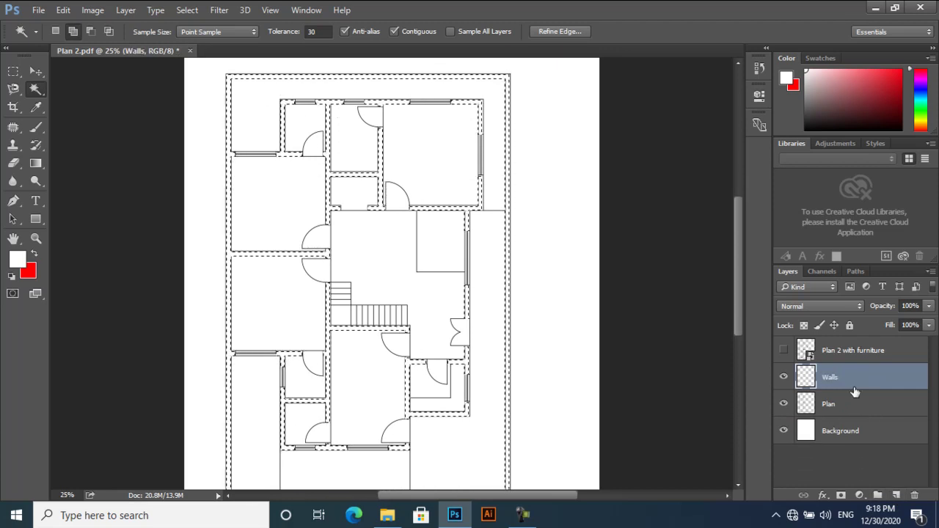
left_click(34, 253)
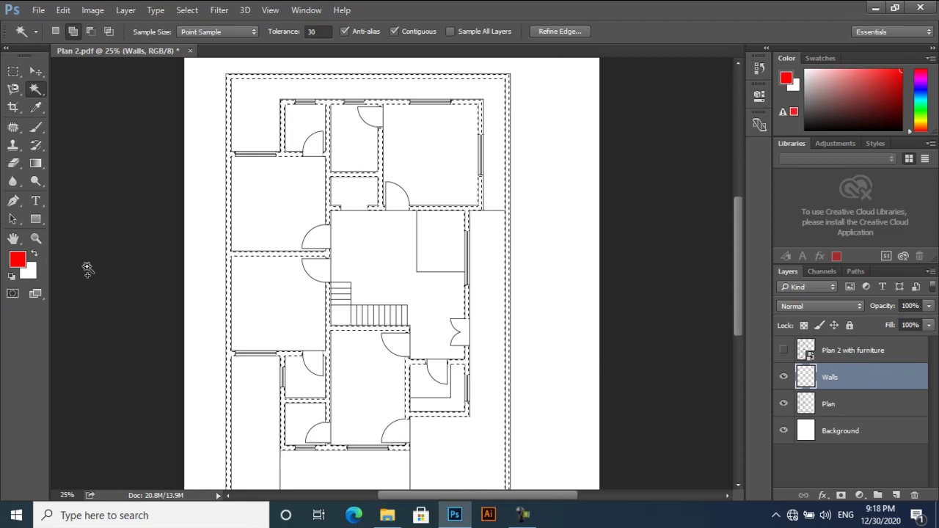
key("alt+BackSpace")
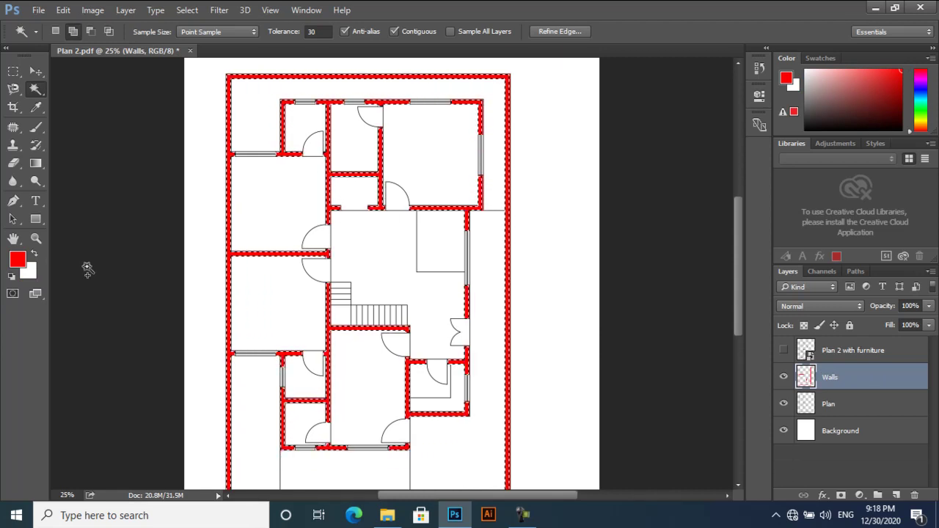
Clear the wall selection and add a drop shadow with a size of 10 px to the Walls layer.
key("ctrl+d")
scroll(238, 226, "down", 1)
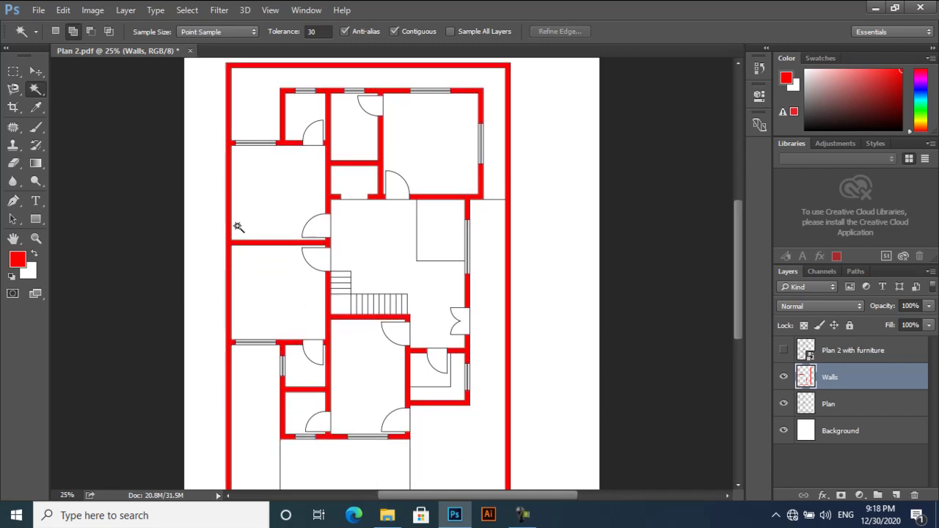
left_click(36, 73)
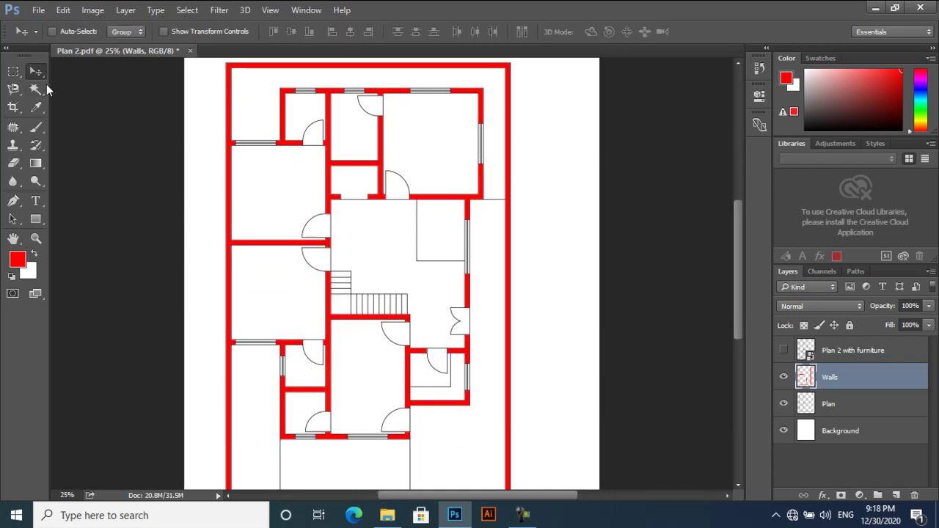
double_click(864, 379)
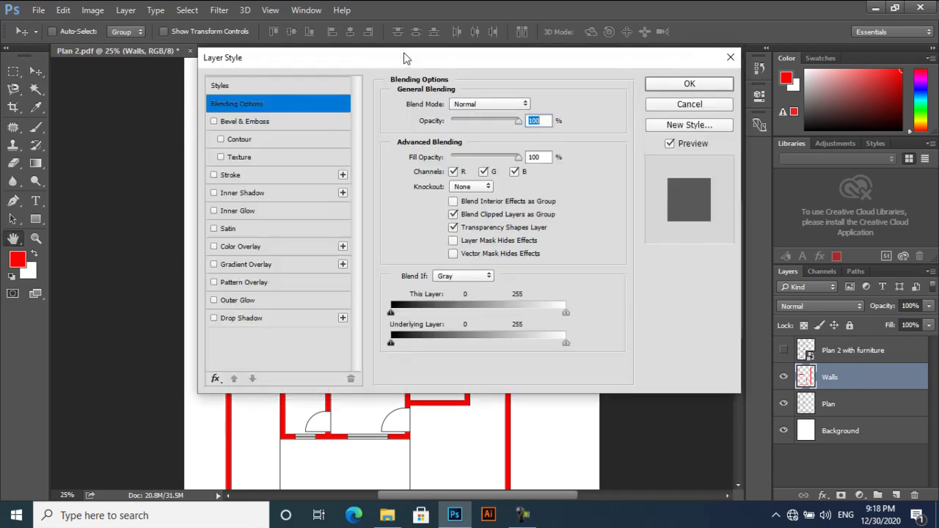
left_click_drag(395, 64, 558, 64)
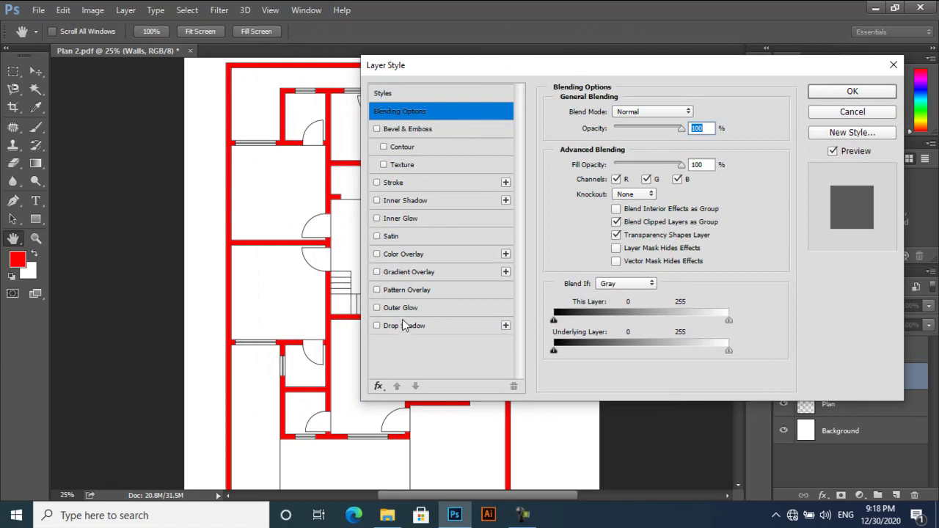
left_click(386, 325)
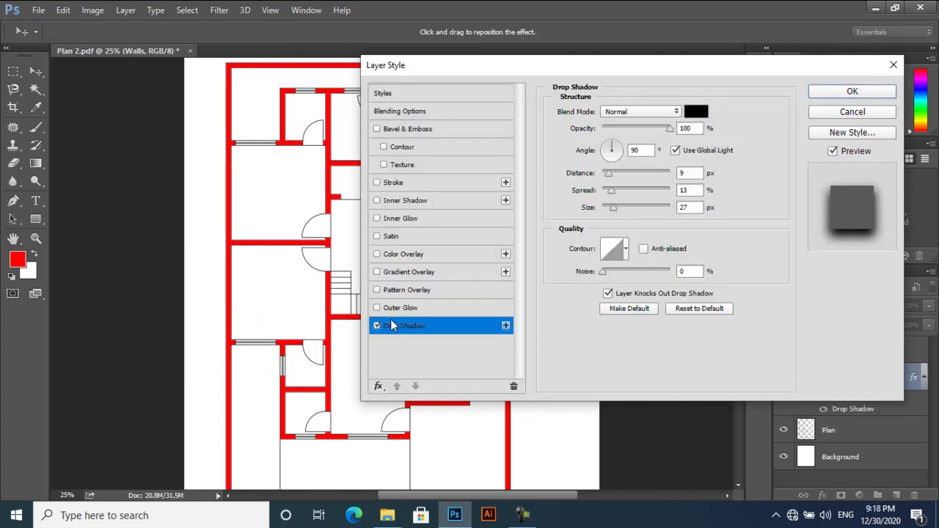
left_click_drag(615, 207, 609, 208)
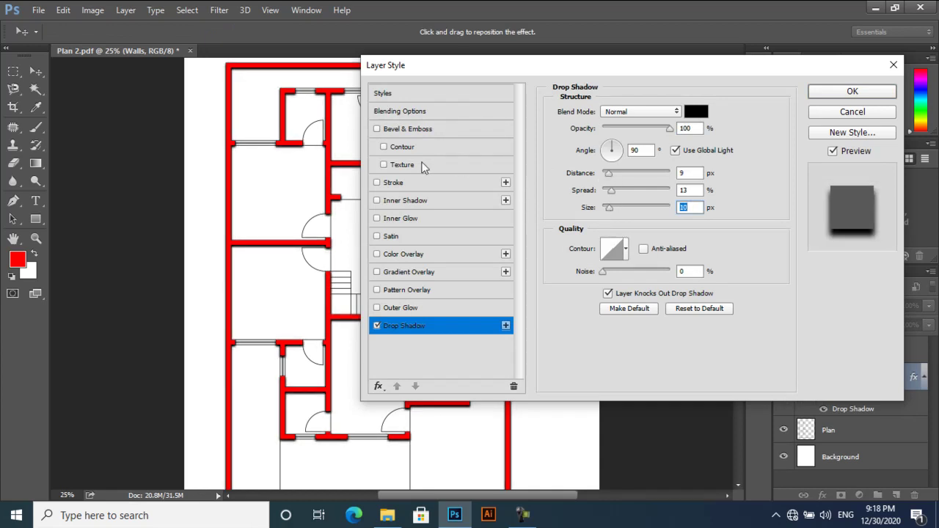
Add a Bevel & Emboss effect to the Walls layer and set its drop shadow to distance 8 px and size 8 px.
left_click(400, 132)
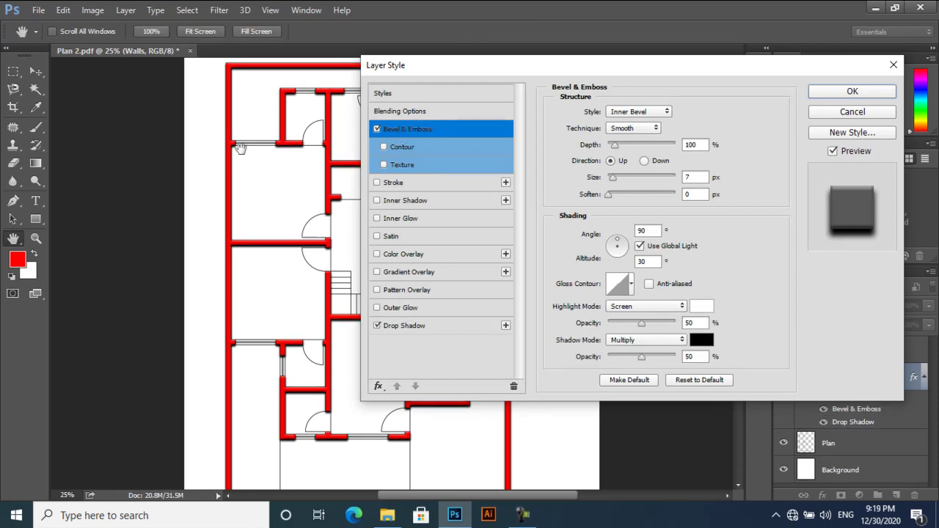
scroll(249, 199, "down", 2)
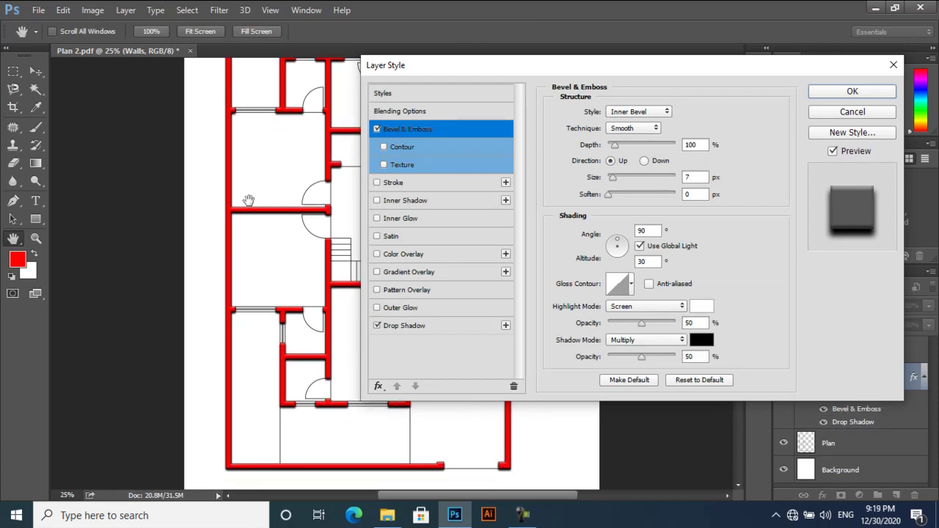
left_click(406, 325)
double_click(686, 173)
type("8")
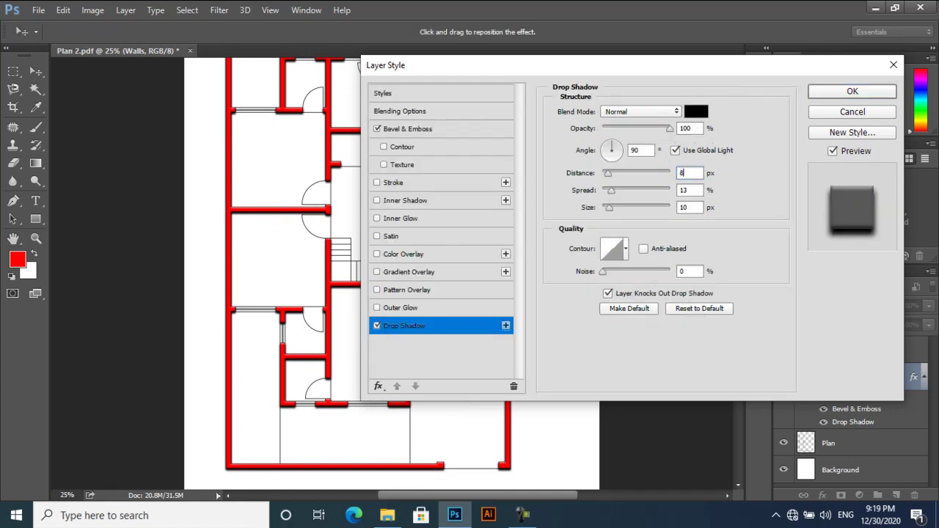
double_click(680, 207)
type("8")
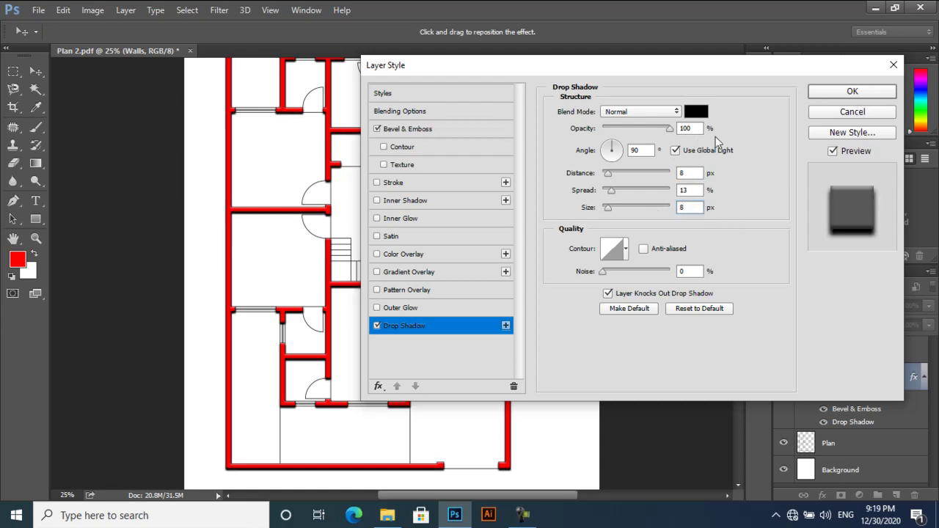
left_click(851, 95)
Select the floors of the three bedrooms, including their door swings, on the Plan layer with the Magic Wand tool.
scroll(359, 212, "up", 3)
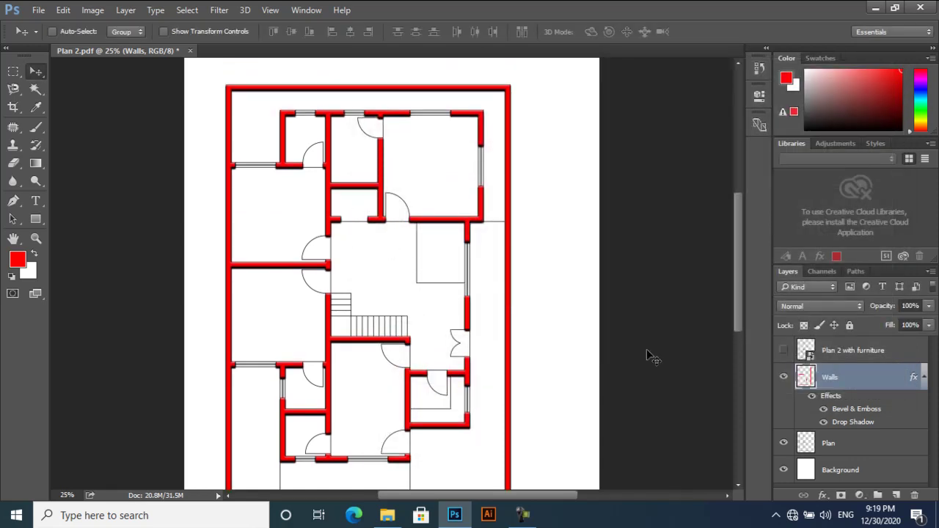
left_click(850, 453)
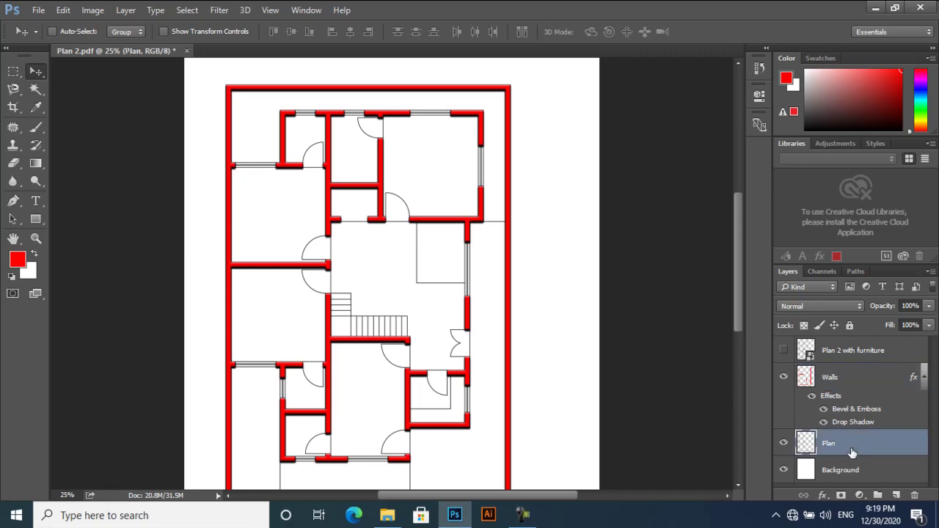
left_click(34, 88)
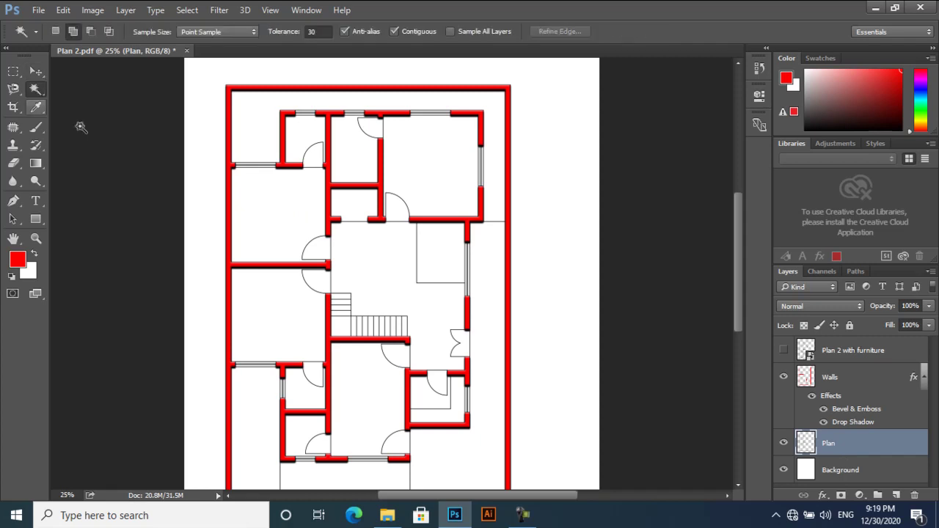
left_click(278, 215)
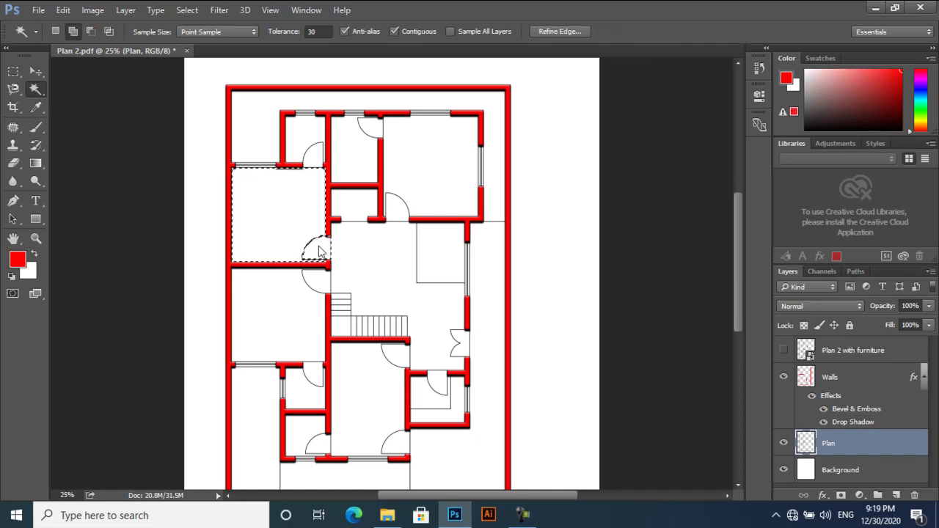
left_click(424, 168)
scroll(421, 171, "down", 1)
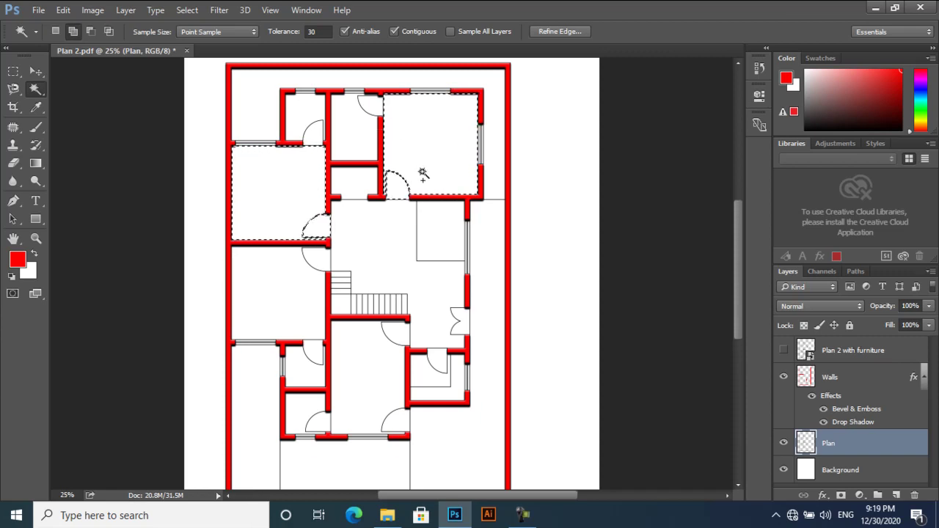
left_click(292, 266)
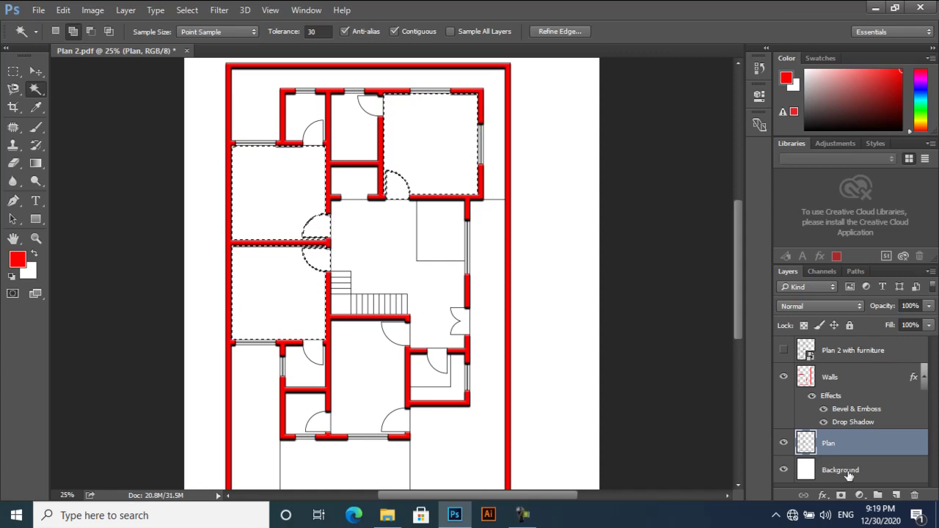
Add a layer named Bedrooms above the Plan layer, fill the selected bedroom floors on it with red and clear the selection.
left_click(893, 497)
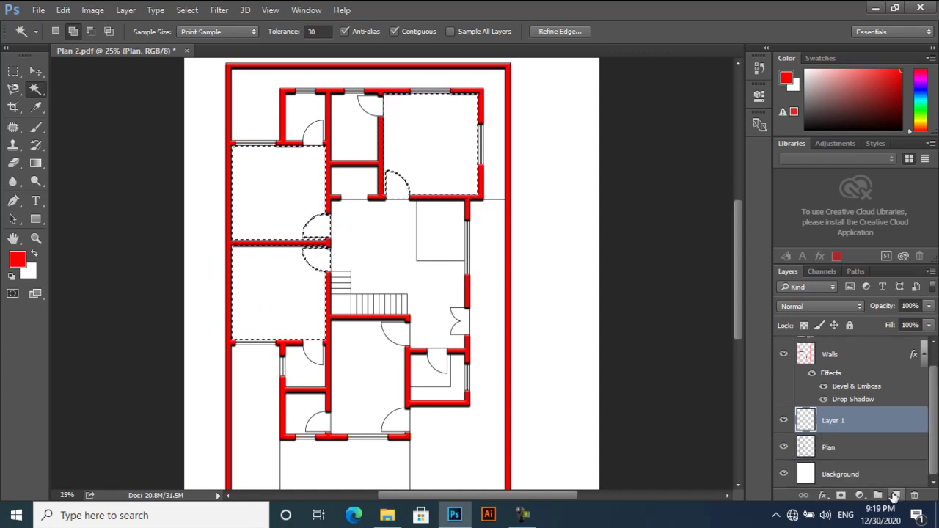
double_click(840, 421)
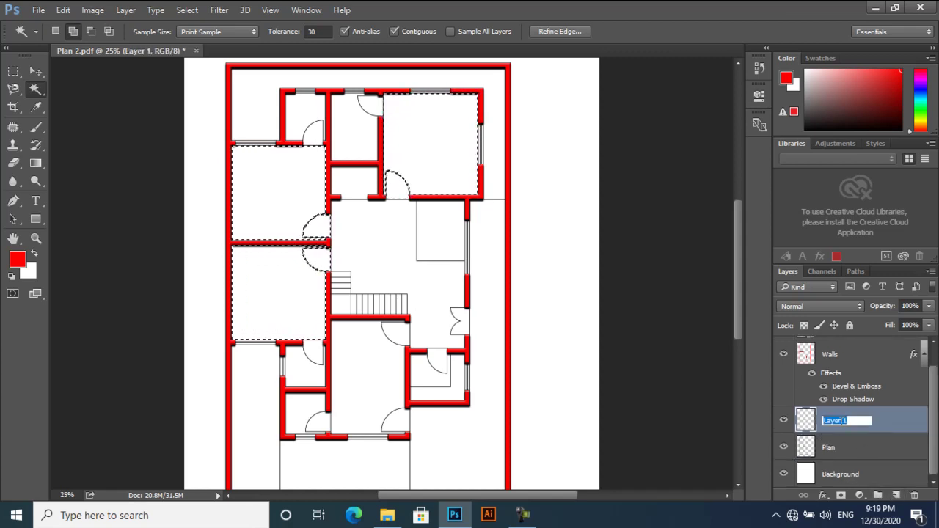
type("Bed")
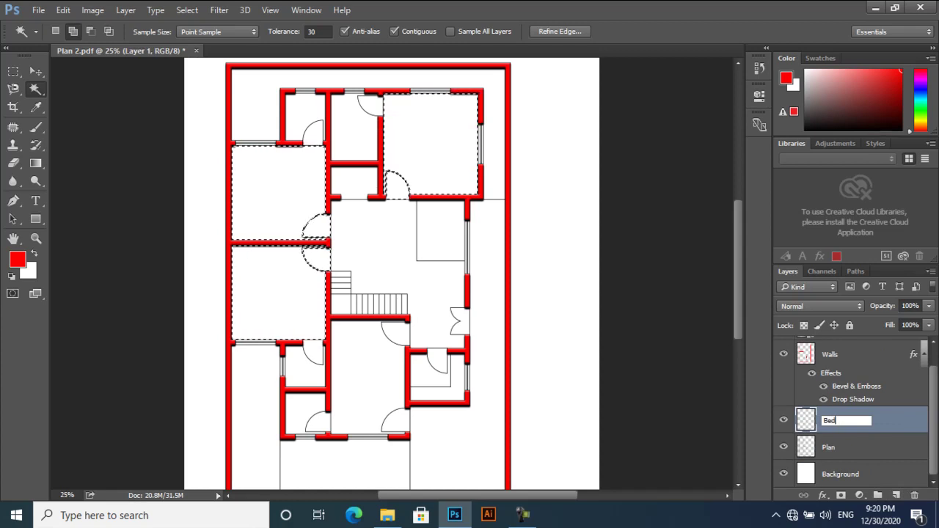
key("Return")
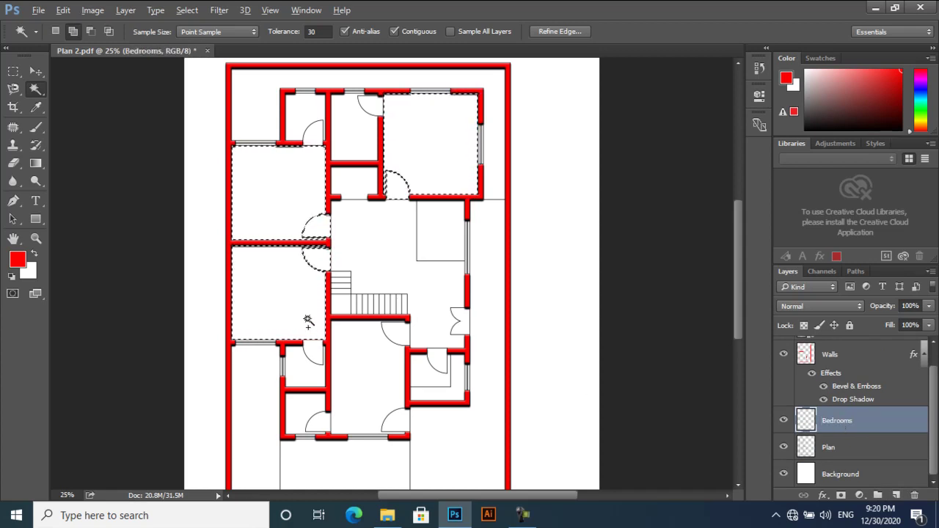
key("alt+BackSpace")
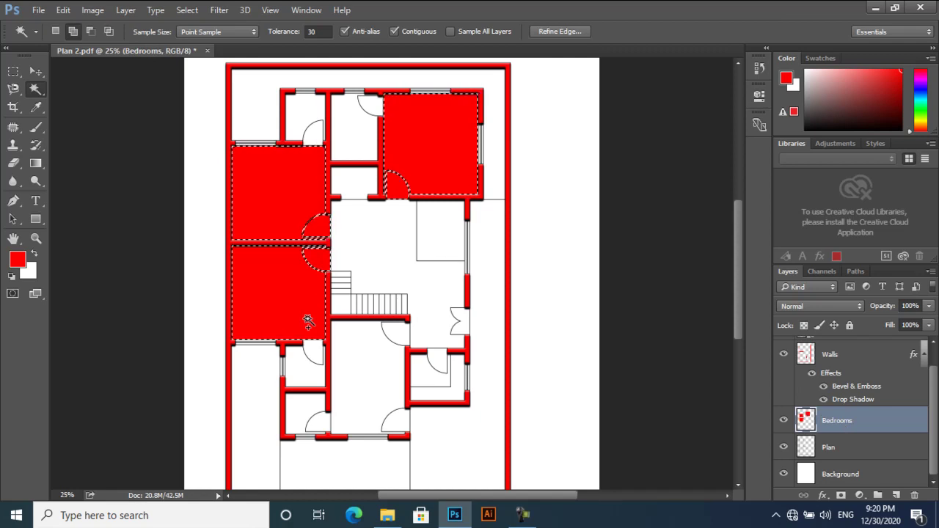
key("ctrl+d")
left_click(34, 71)
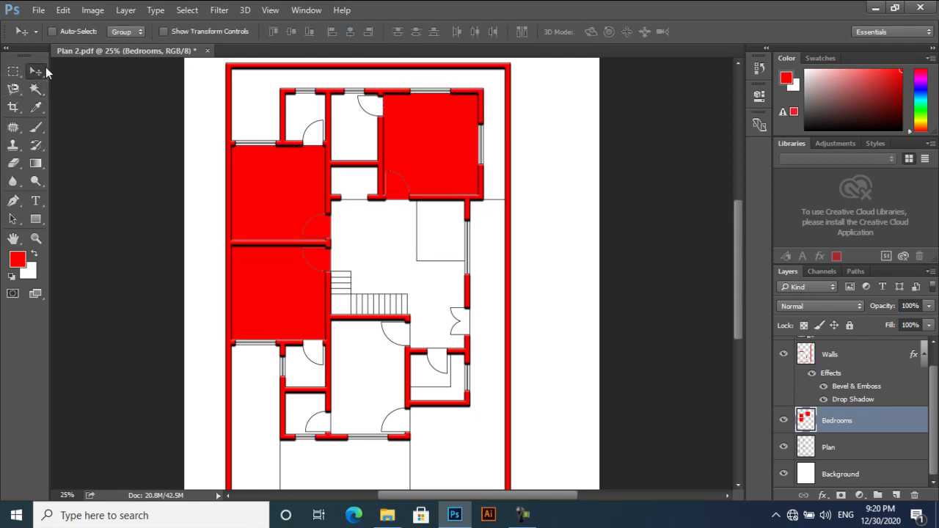
Browse for a file to open in the New Textures folder within Photoshop Render textures on the Desktop.
left_click(38, 11)
left_click(50, 39)
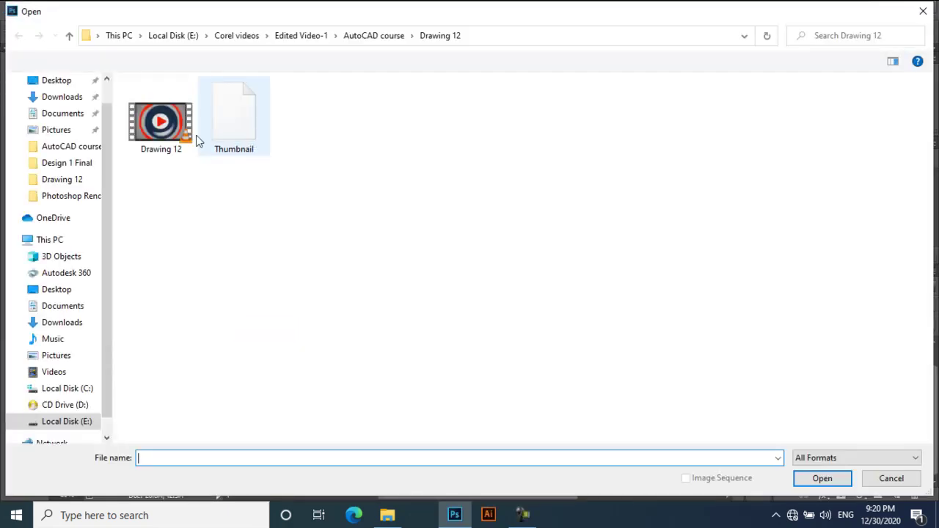
left_click(74, 292)
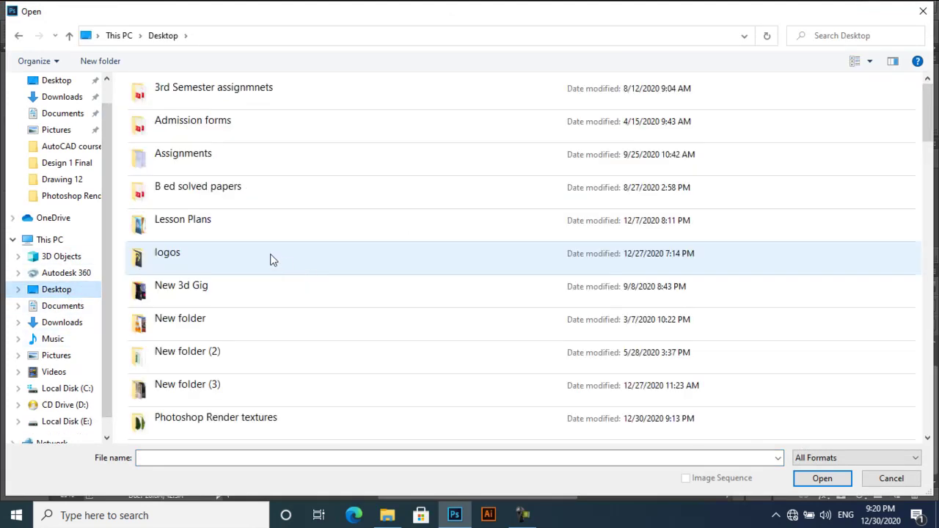
scroll(249, 367, "down", 2)
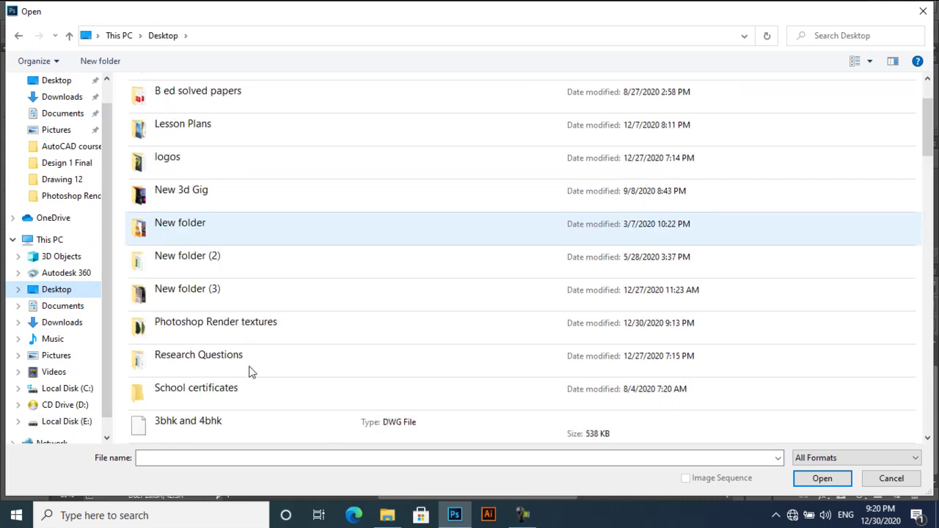
double_click(238, 239)
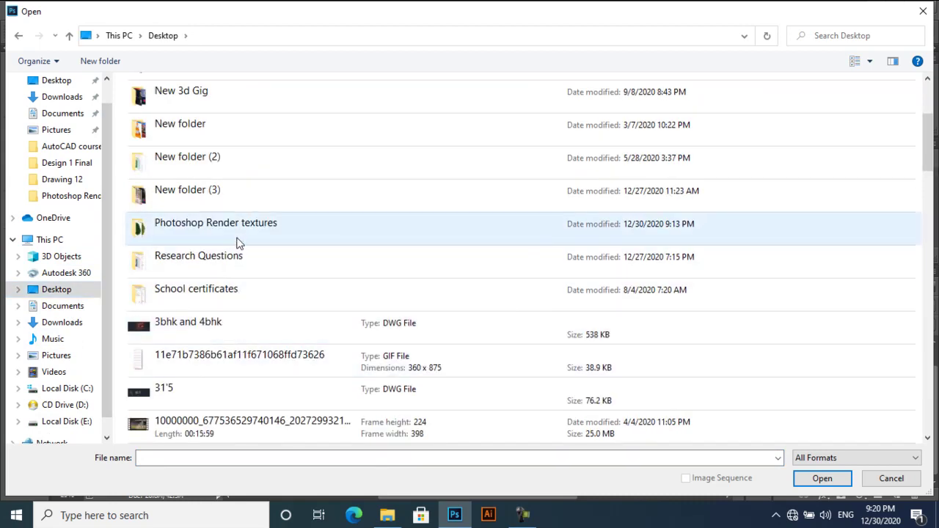
left_click(314, 144)
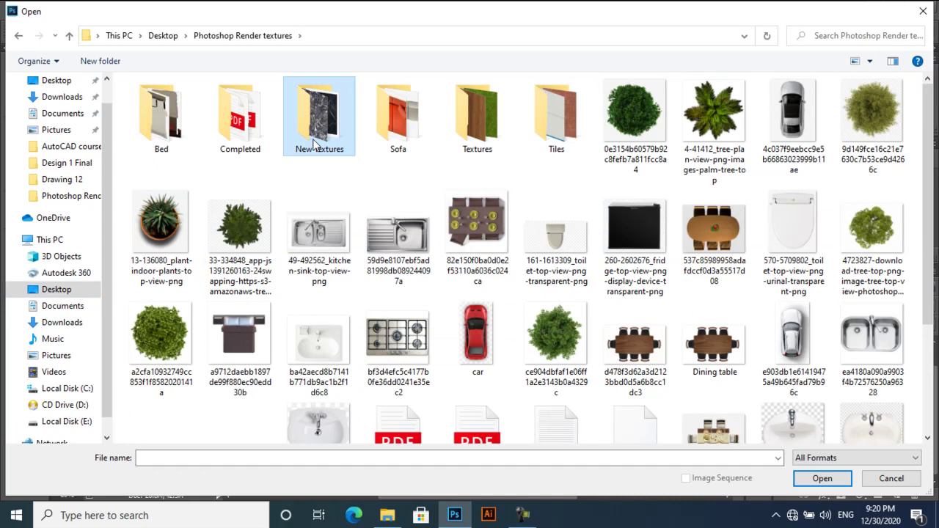
double_click(314, 143)
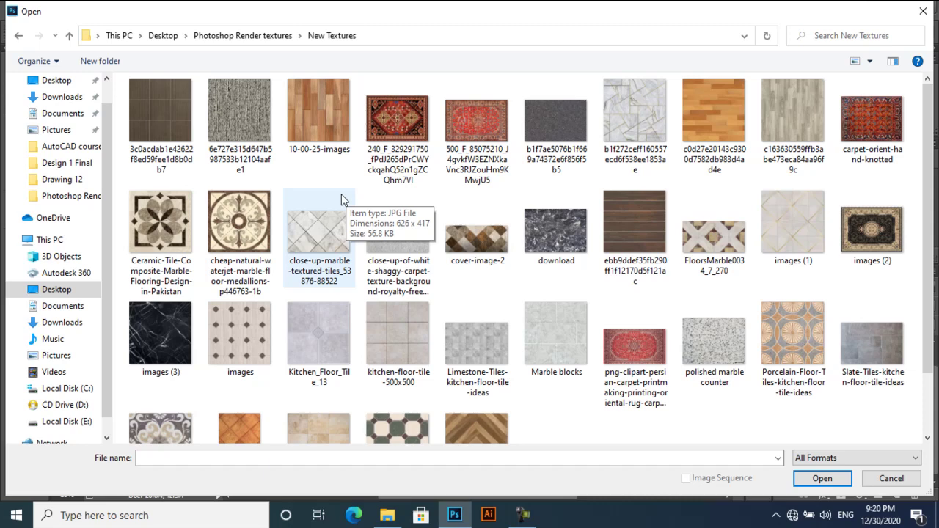
Choose the wood plank texture 10-00-25-images from the New Textures folder and open it as its own document.
scroll(341, 200, "down", 1)
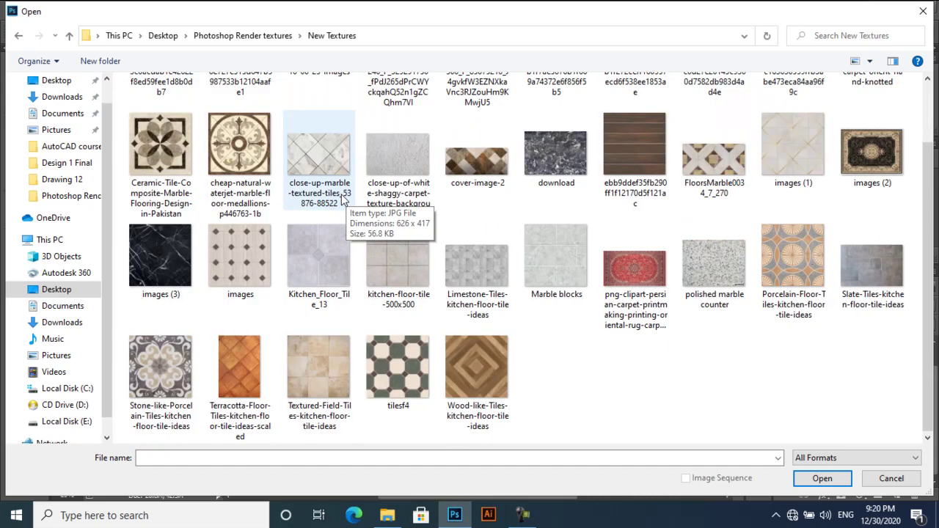
scroll(341, 200, "up", 1)
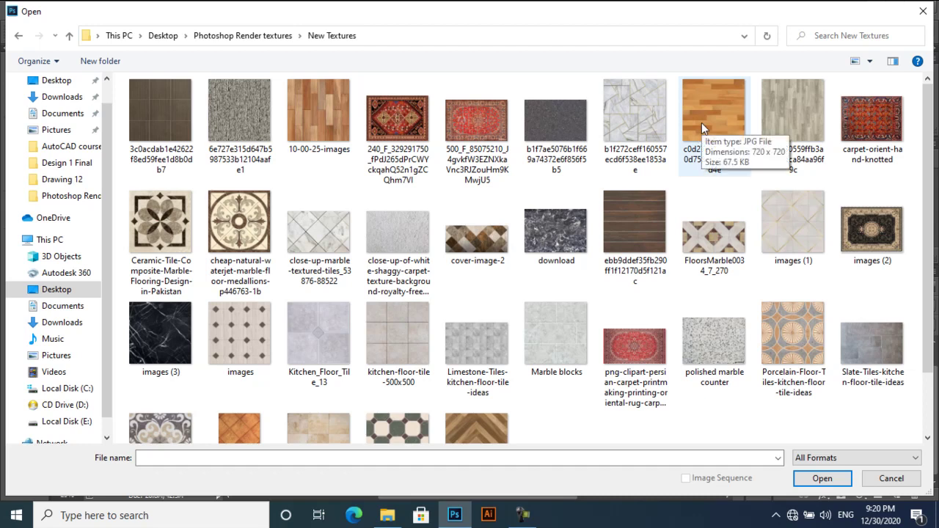
left_click(318, 121)
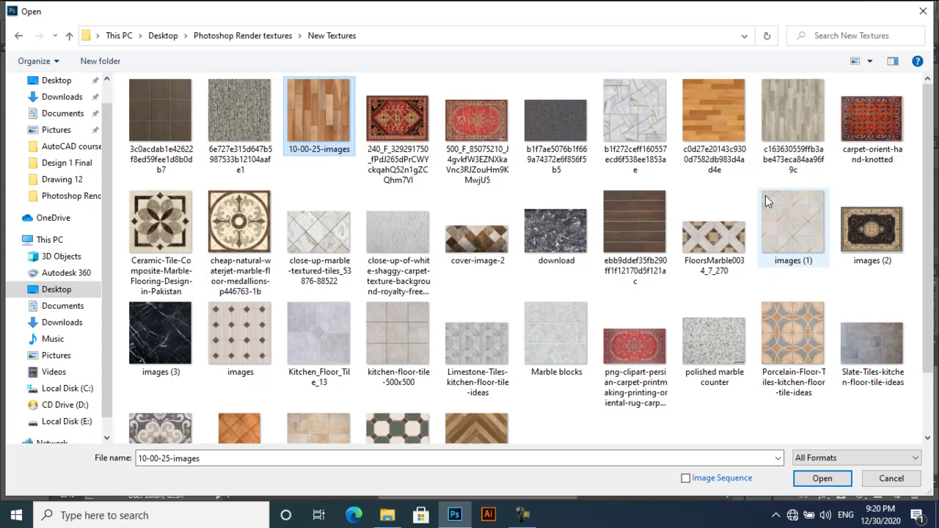
left_click(771, 125)
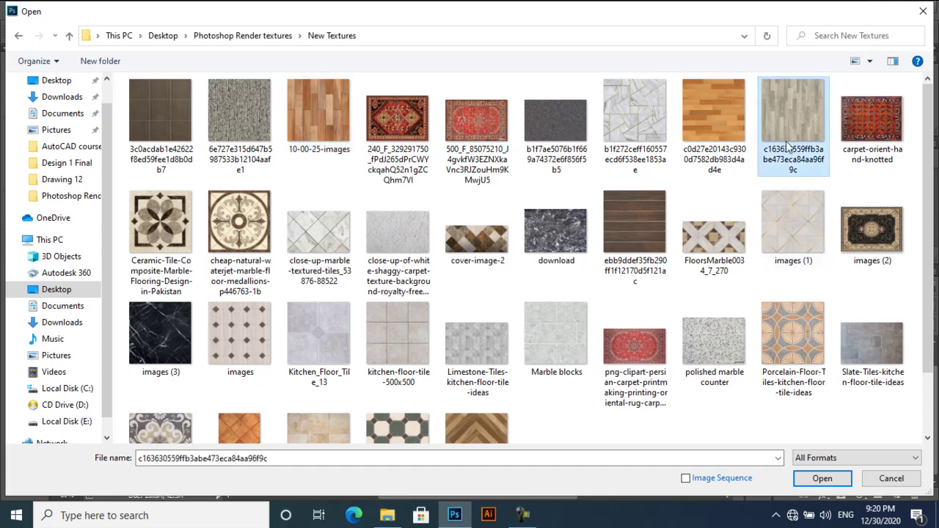
left_click(328, 143)
left_click(820, 478)
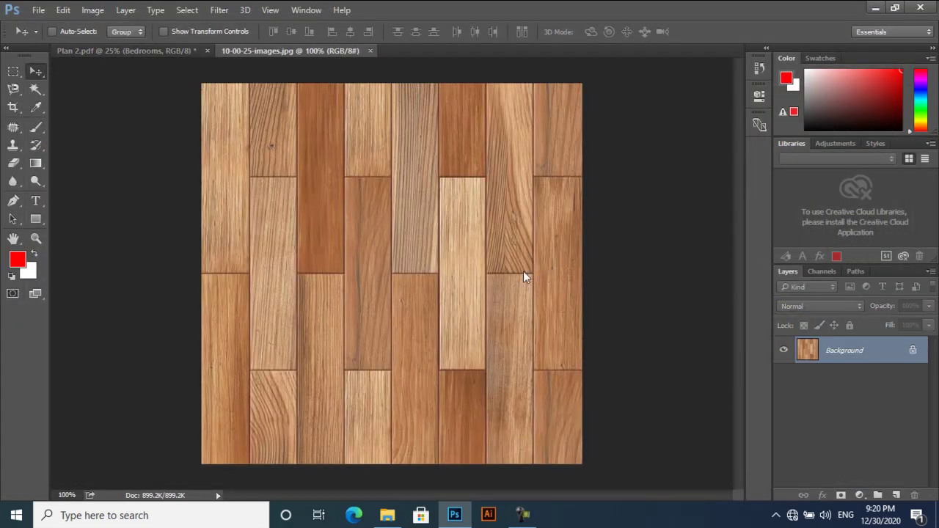
Define the wood plank texture as a pattern, keeping the name 10-00-25-images.jpg.
left_click(63, 11)
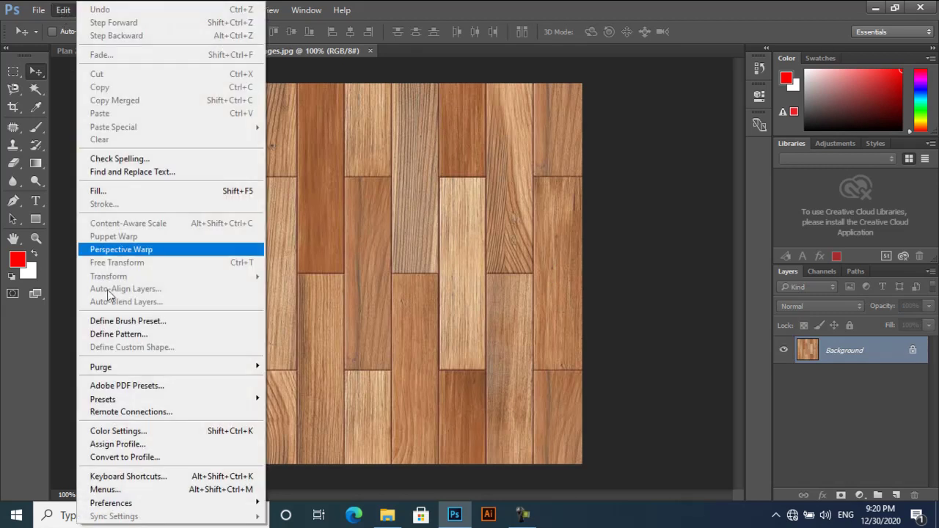
left_click(125, 335)
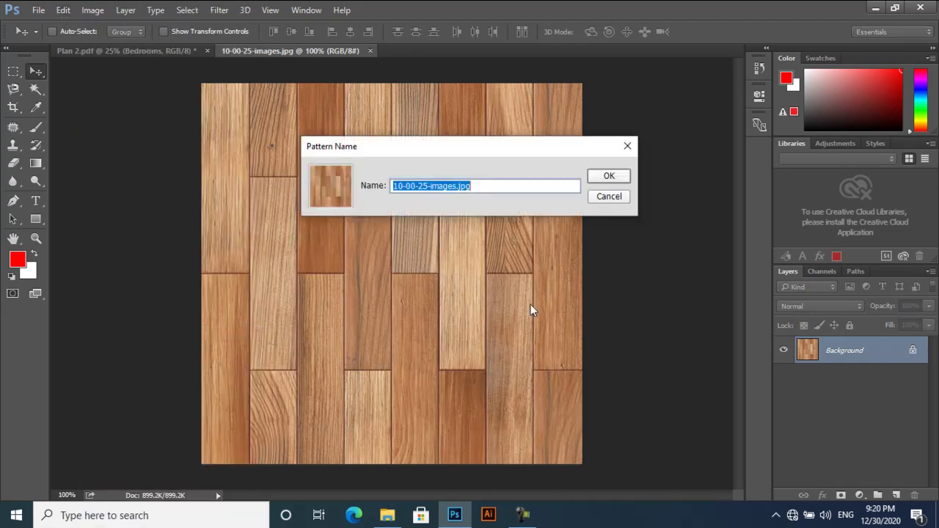
left_click(608, 176)
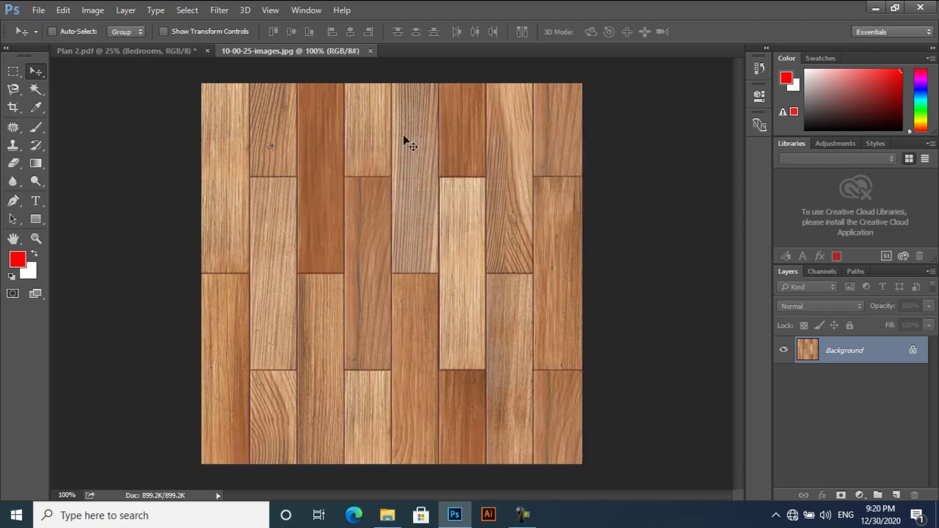
In the Plan 2 document, apply a Pattern Overlay with the wood plank pattern at 29% scale to the Bedrooms layer.
left_click(171, 51)
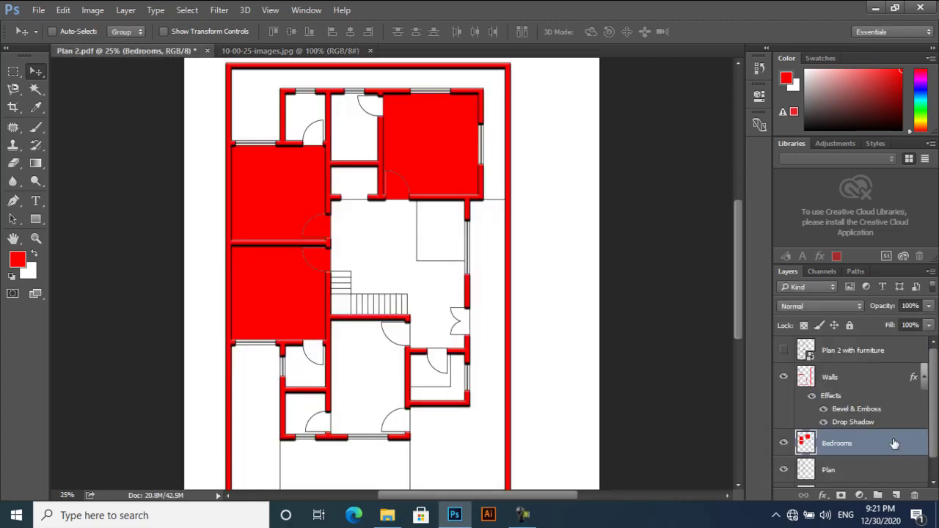
key("h")
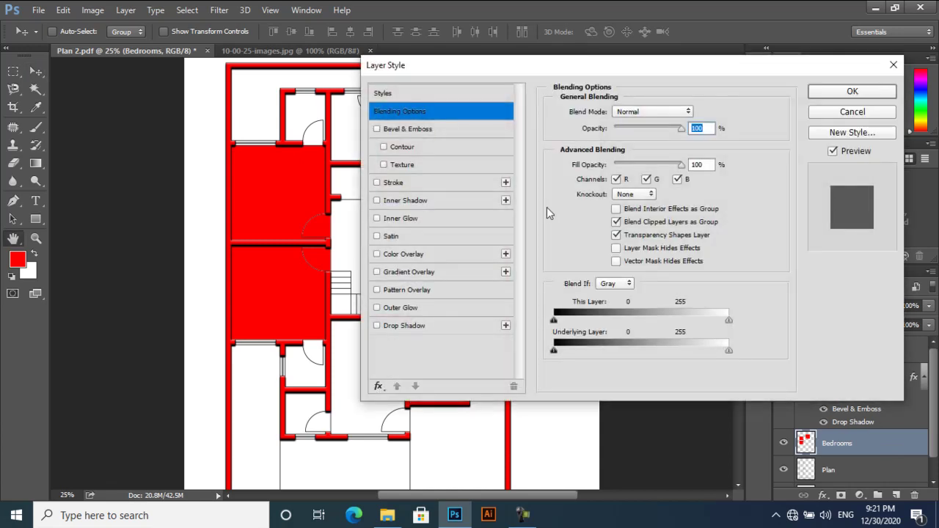
left_click(407, 290)
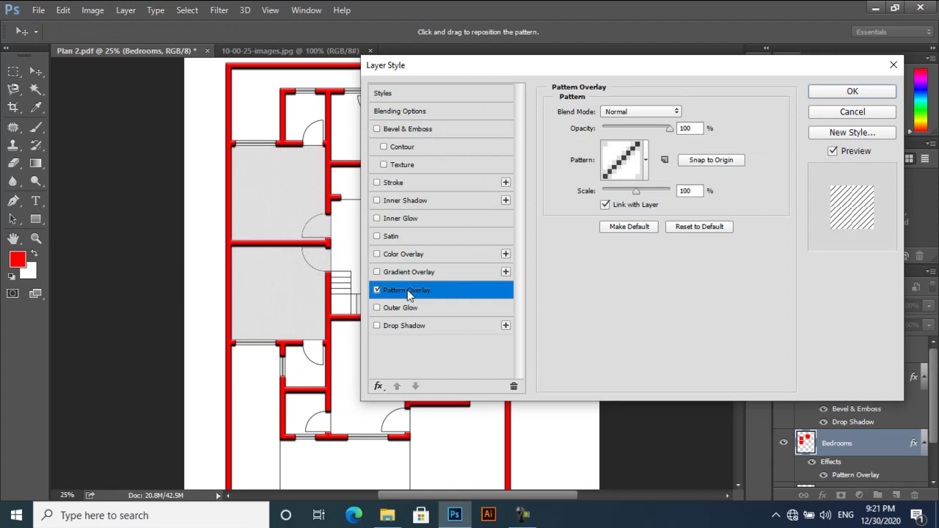
left_click(645, 160)
scroll(681, 240, "down", 2)
scroll(680, 235, "down", 2)
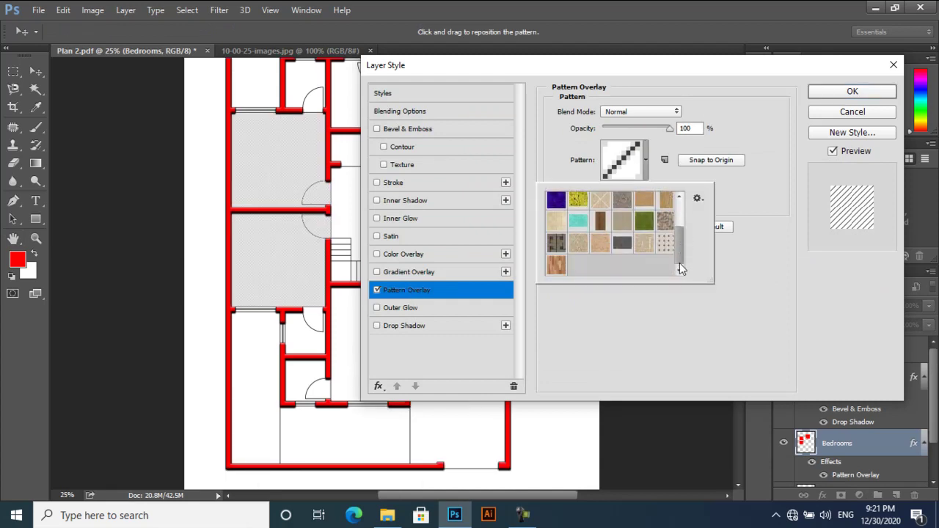
left_click(556, 266)
left_click(736, 197)
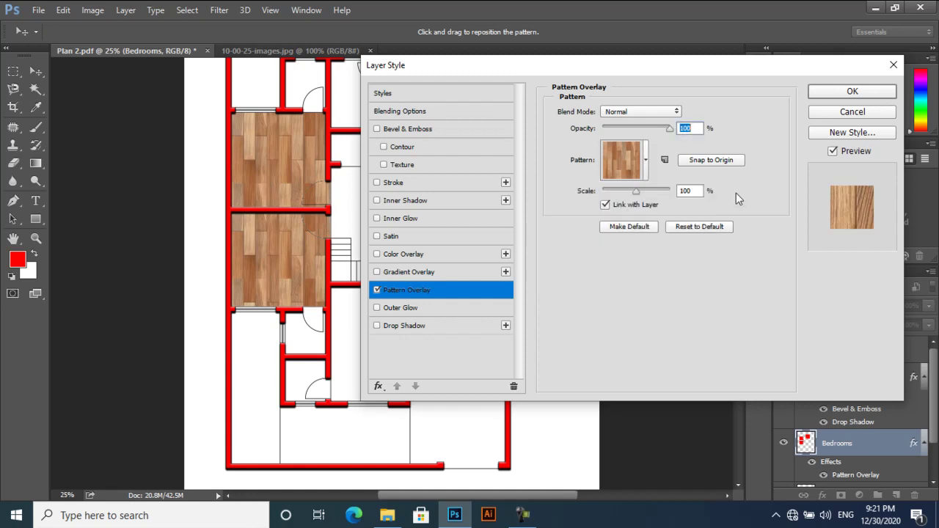
left_click_drag(621, 192, 614, 193)
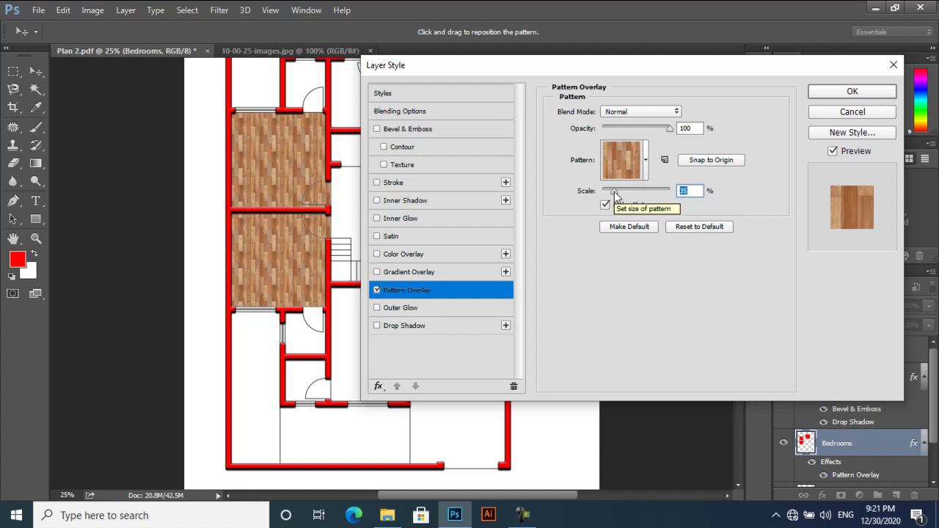
left_click_drag(614, 191, 612, 190)
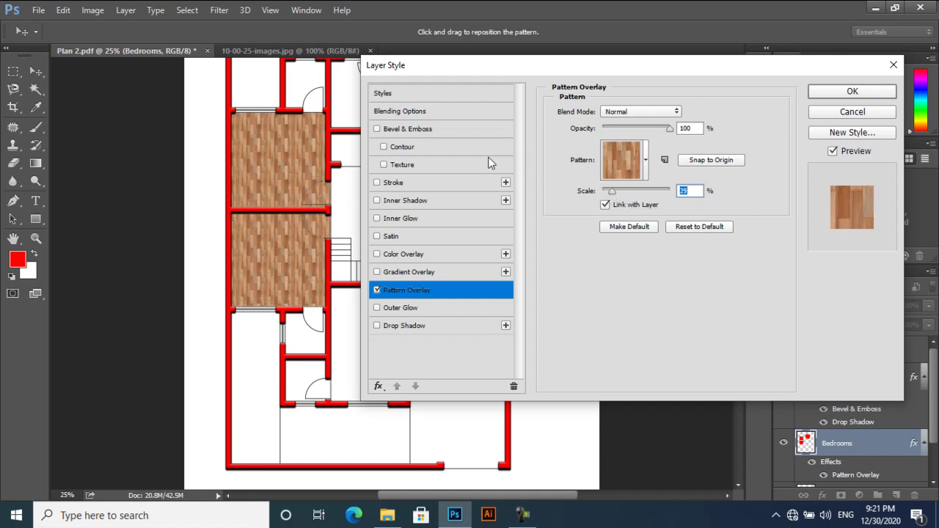
Add an Inner Shadow to the Bedrooms layer with a distance of about 18 px and a size of 46 px.
left_click(417, 198)
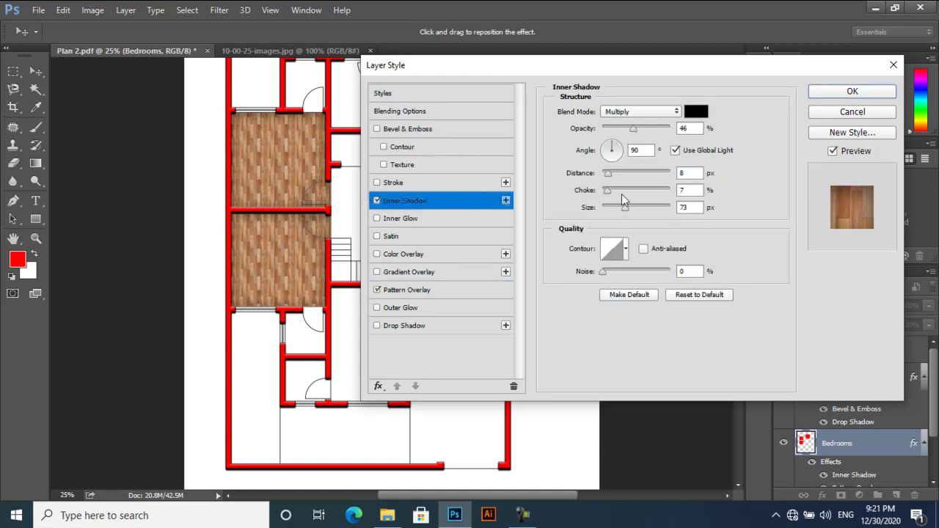
left_click_drag(612, 177, 611, 178)
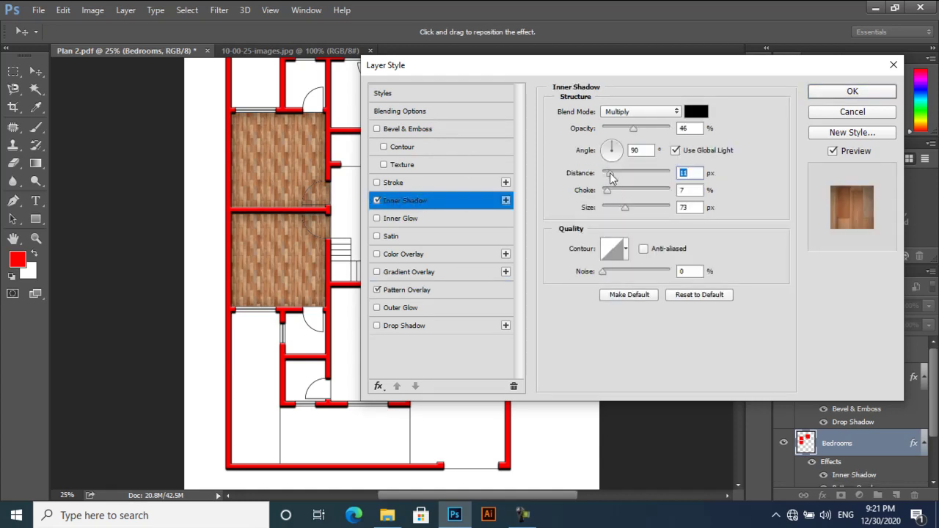
mouse_move(625, 209)
left_mouse_down()
mouse_move(610, 212)
mouse_move(631, 212)
mouse_move(618, 213)
left_mouse_up()
left_click_drag(612, 175, 619, 178)
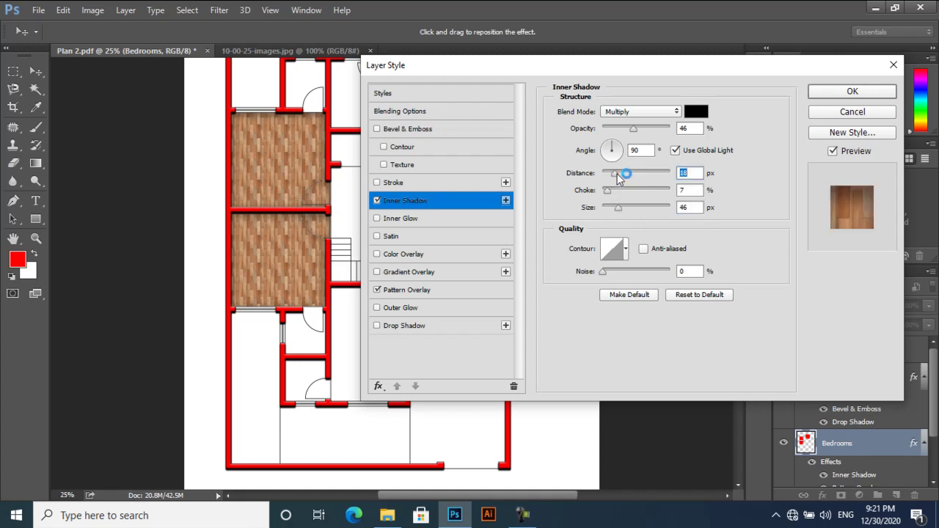
left_click(847, 94)
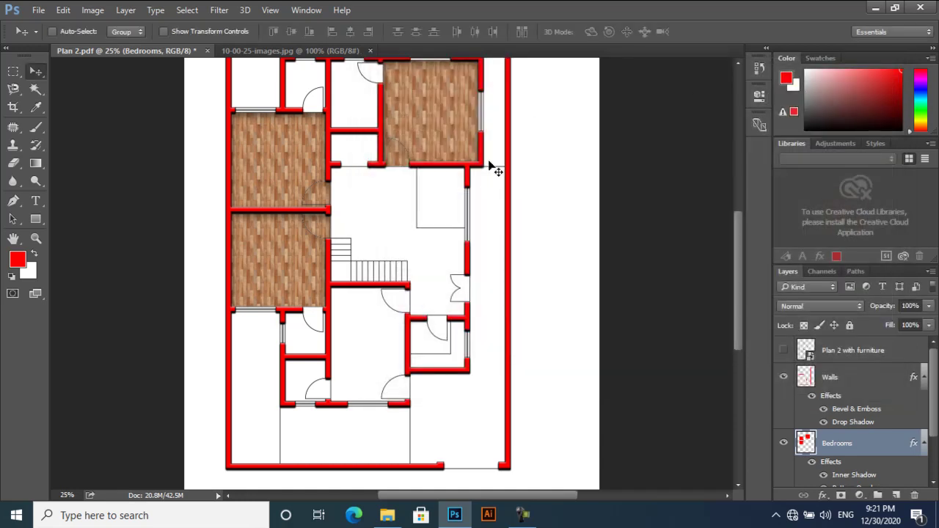
Select the floors of the four bathrooms, including their door swings, on the Plan layer with the Magic Wand tool.
scroll(476, 215, "up", 3)
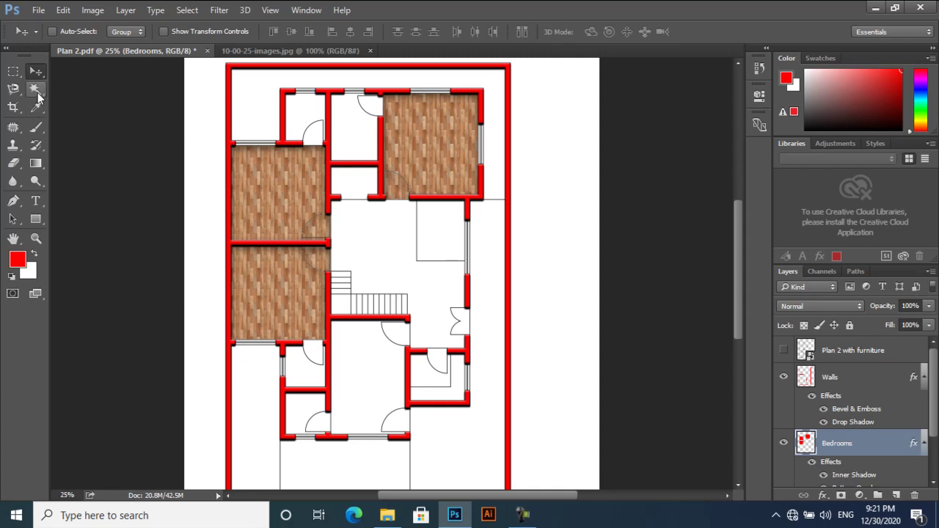
scroll(836, 414, "down", 3)
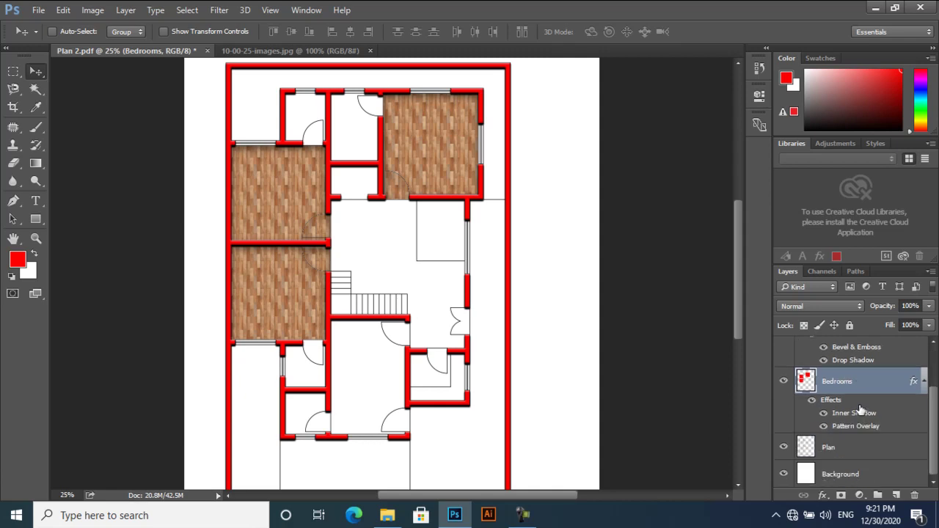
left_click(851, 450)
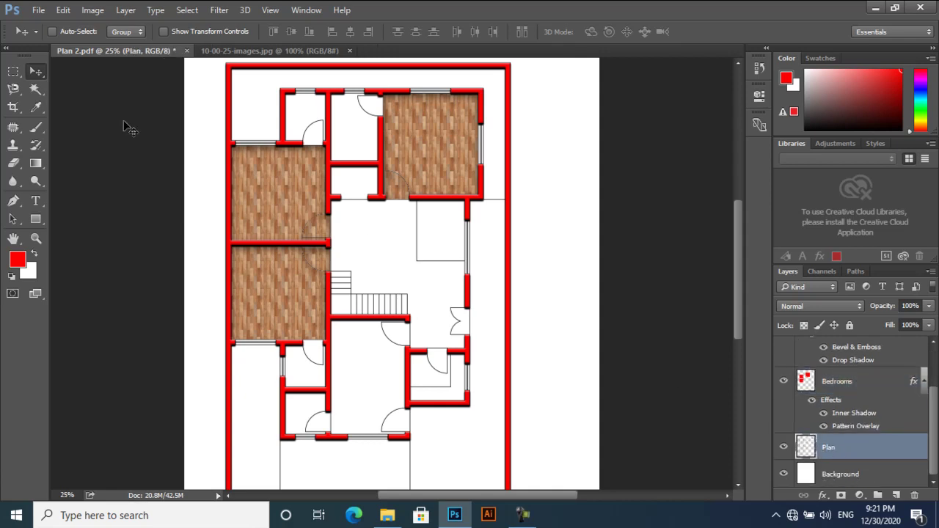
left_click(35, 90)
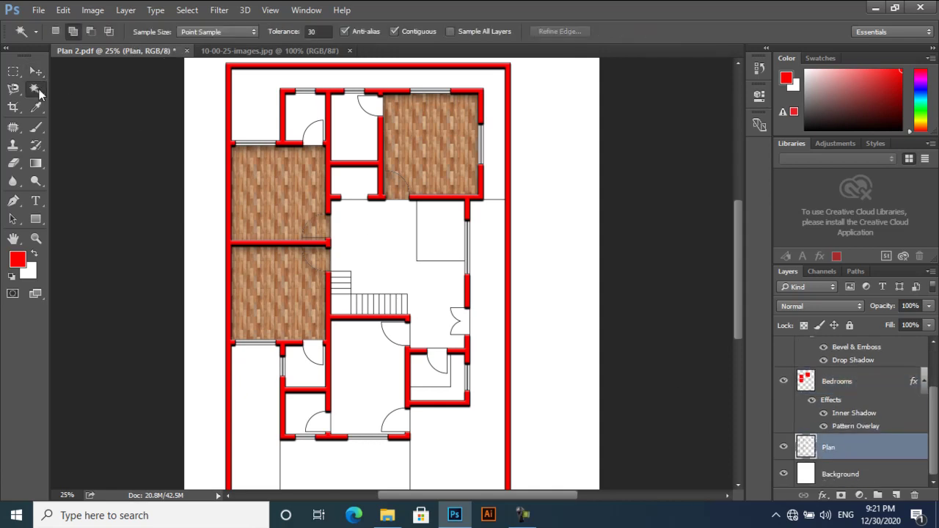
left_click(307, 111)
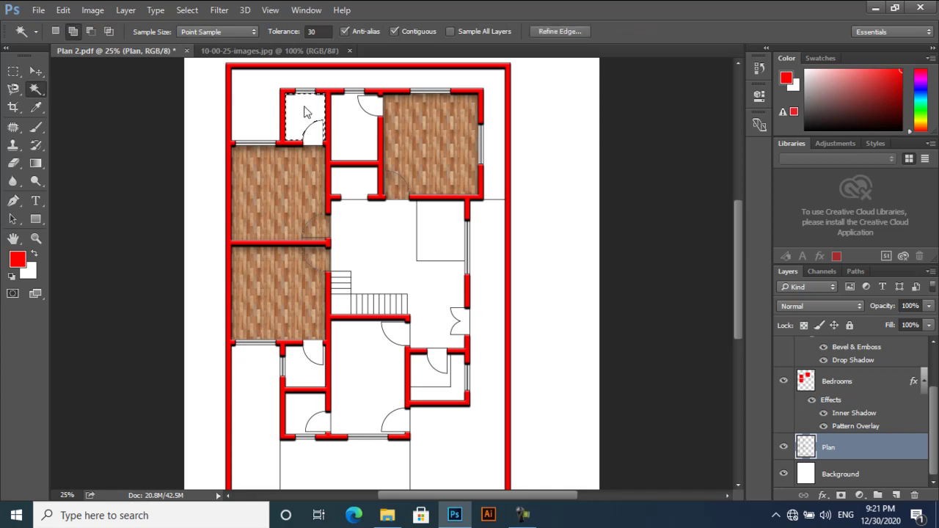
left_click(349, 126)
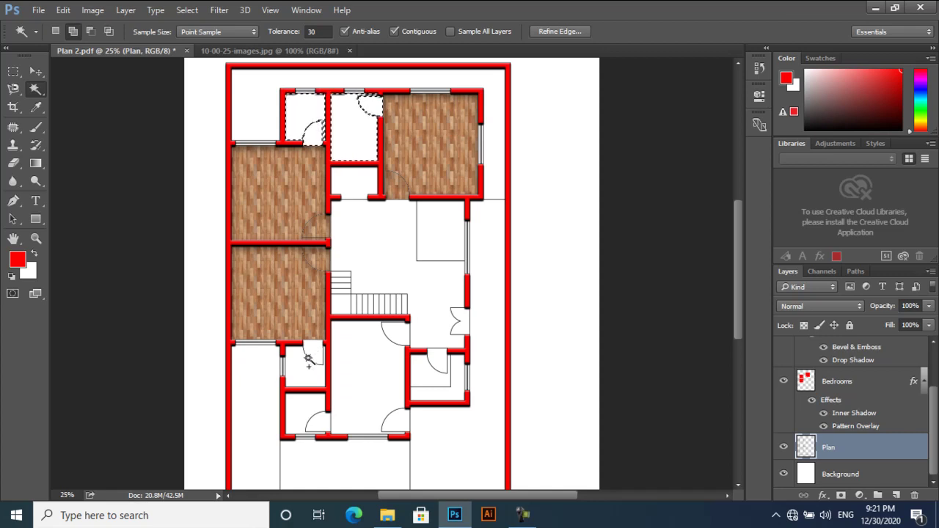
left_click(319, 421)
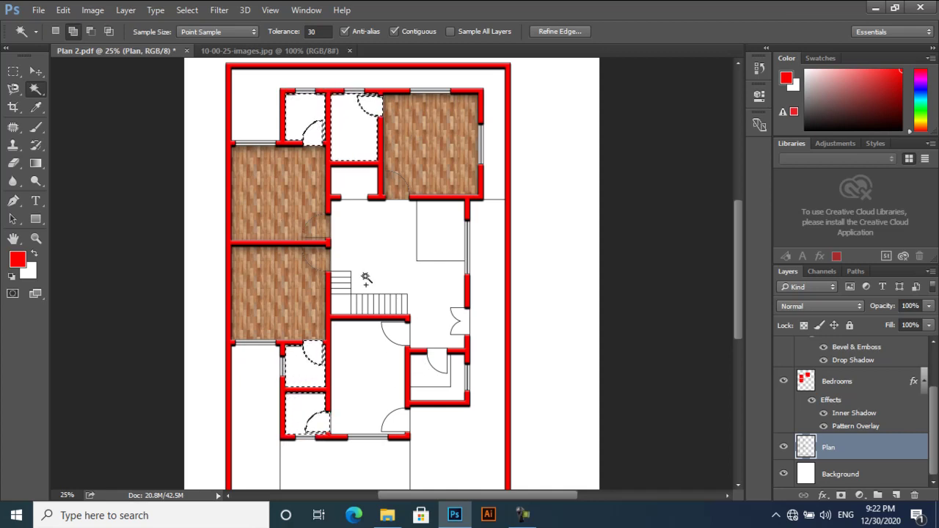
Add a layer named Baths above the Plan layer, fill the selected bathroom floors on it with red and clear the selection.
left_click(895, 497)
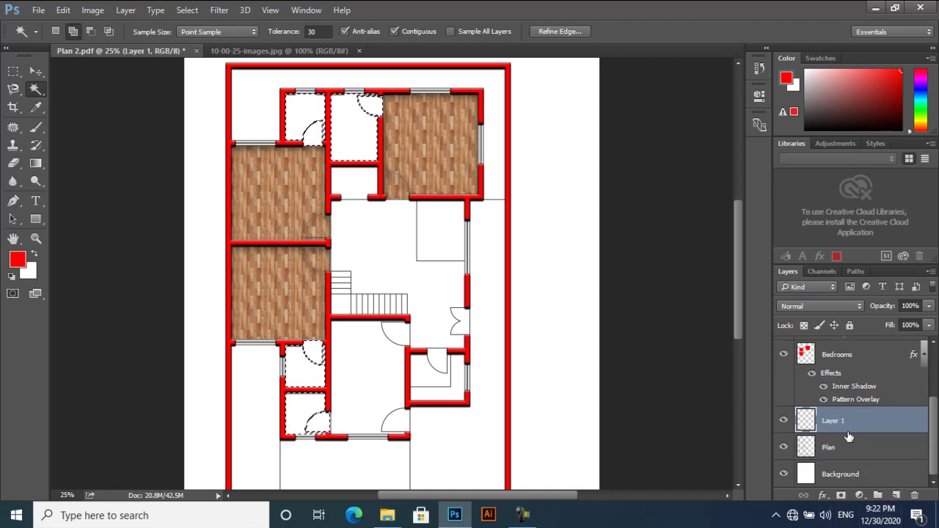
double_click(834, 420)
type("Ba")
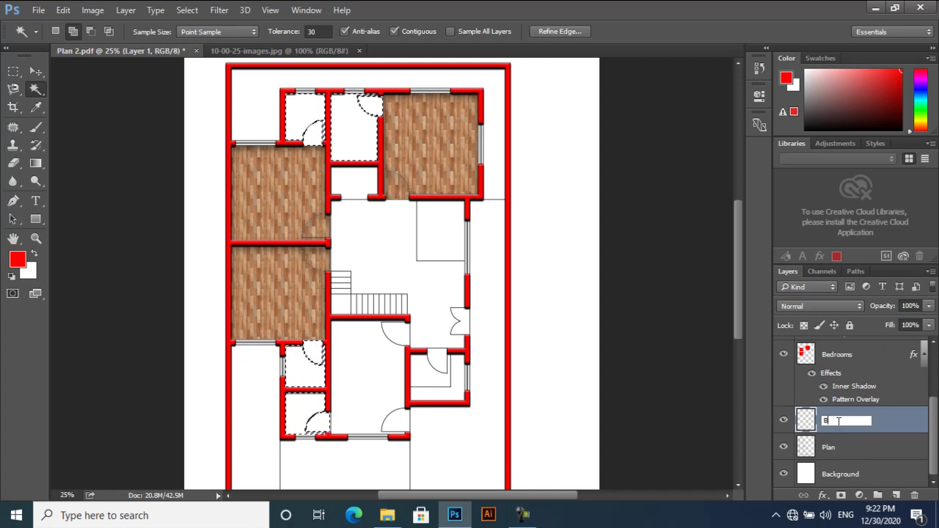
type("ths")
key("Return")
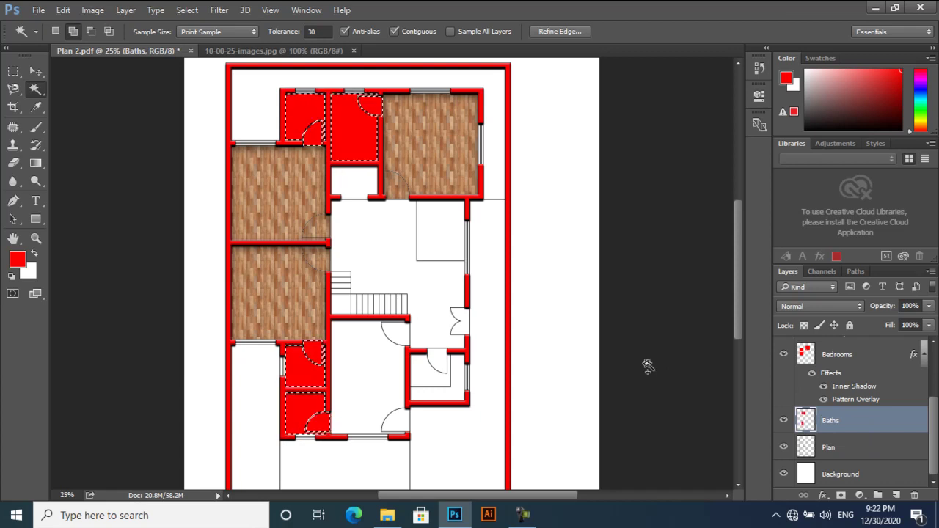
key("ctrl+d")
key("v")
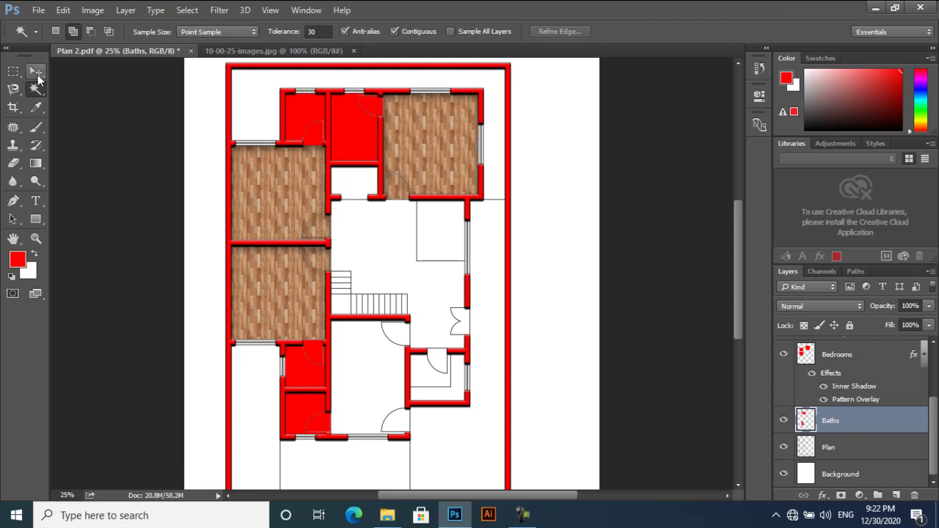
Close the wood plank texture document and look through the New Textures and Textures folders for a bathroom floor texture.
left_click(353, 51)
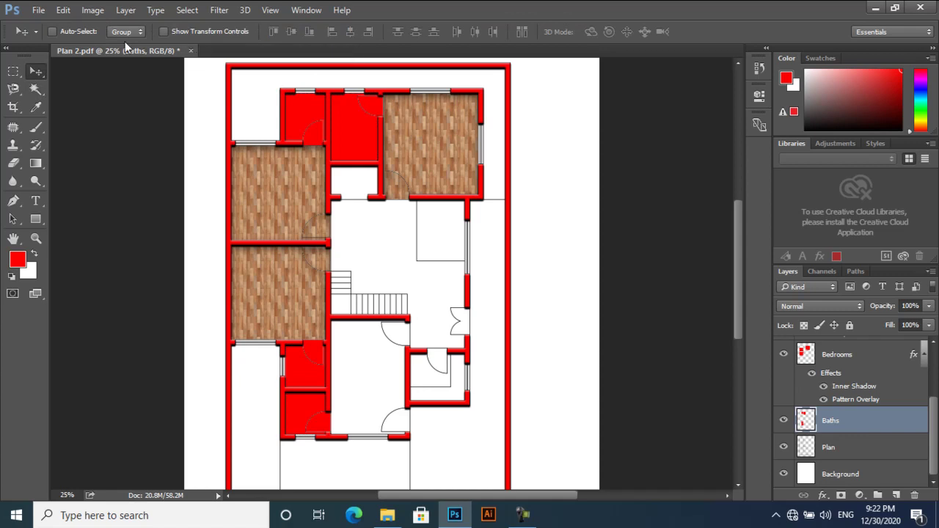
left_click(40, 11)
left_click(49, 36)
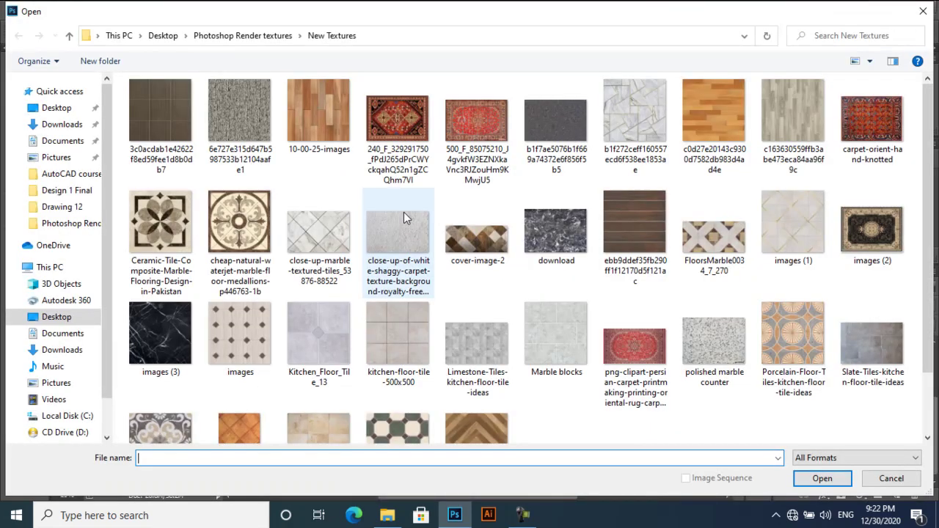
scroll(404, 212, "down", 1)
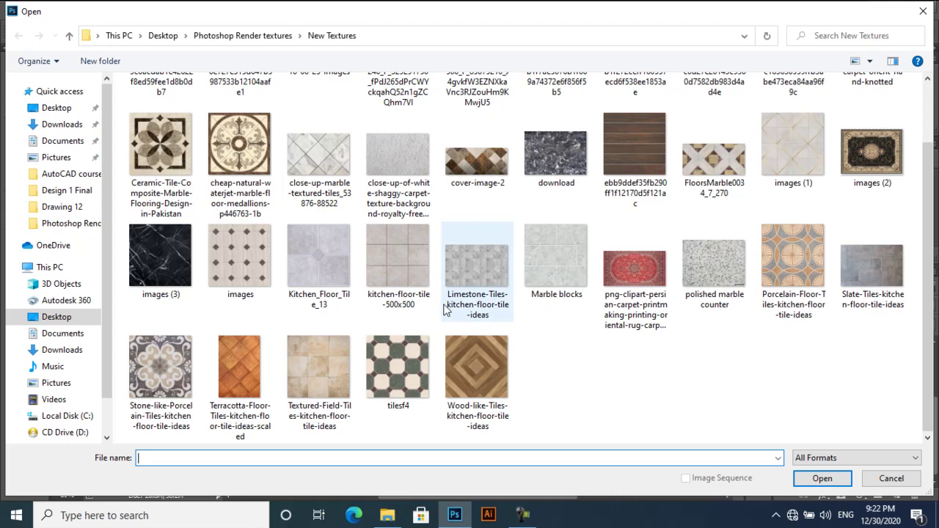
scroll(257, 220, "up", 1)
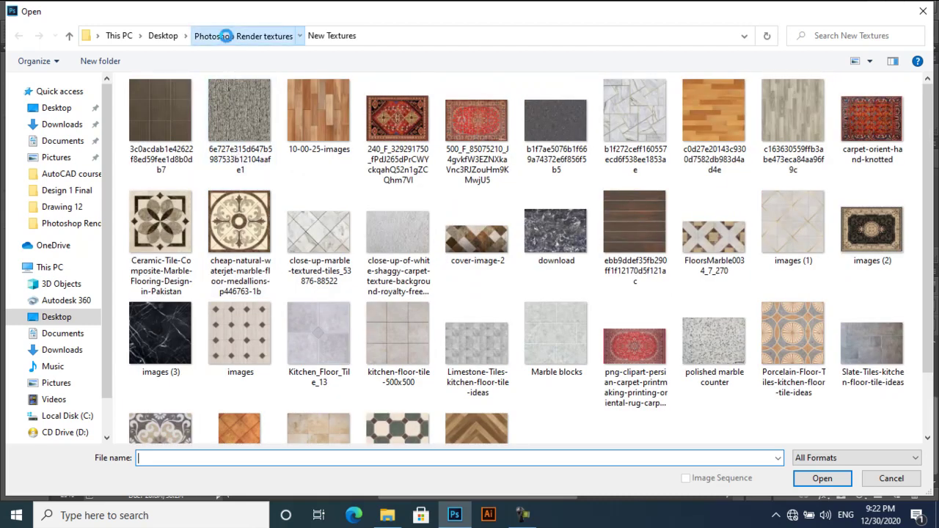
left_click(221, 36)
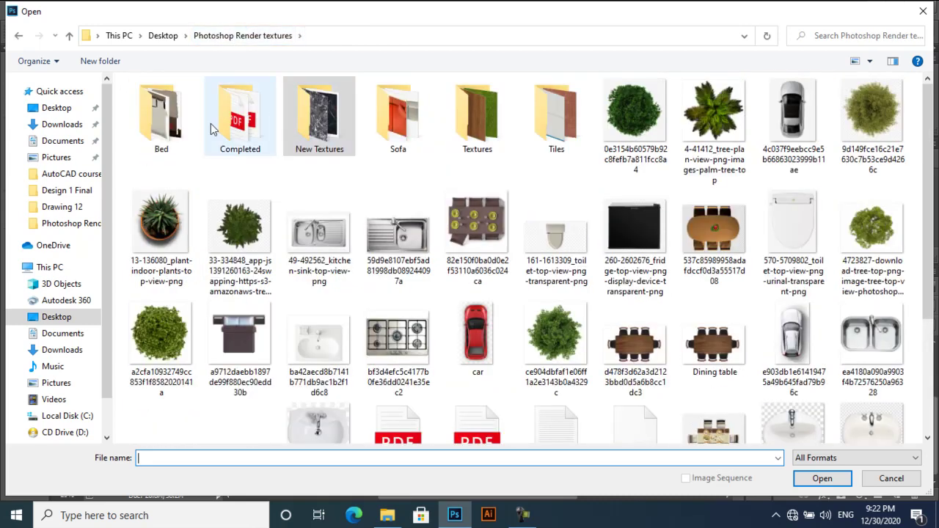
double_click(469, 128)
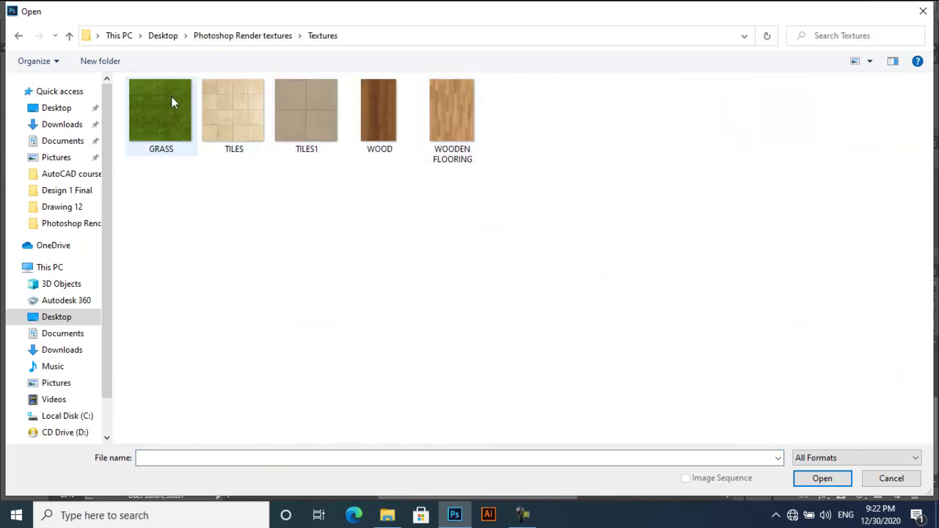
left_click(68, 36)
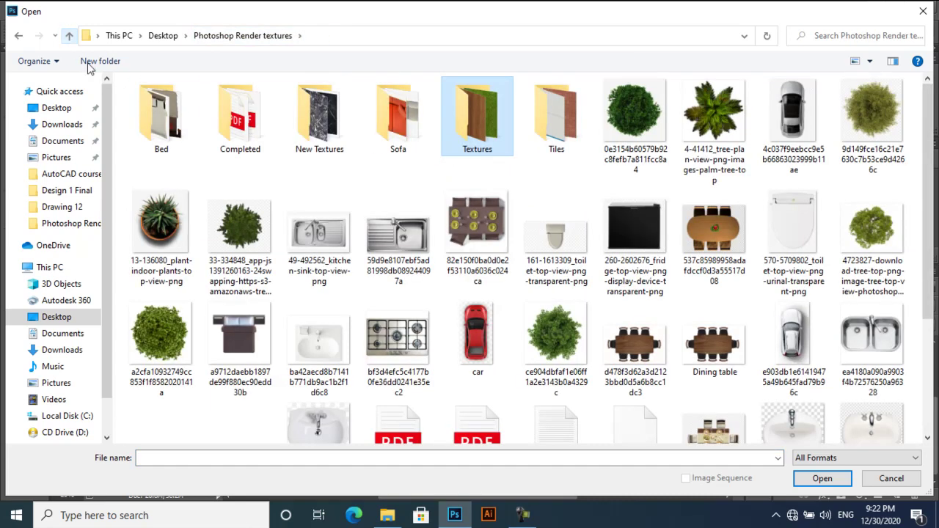
Open the turquoise mosaic texture keywords_440x293 from the Tiles folder as its own document and return to the Plan 2 document.
double_click(540, 131)
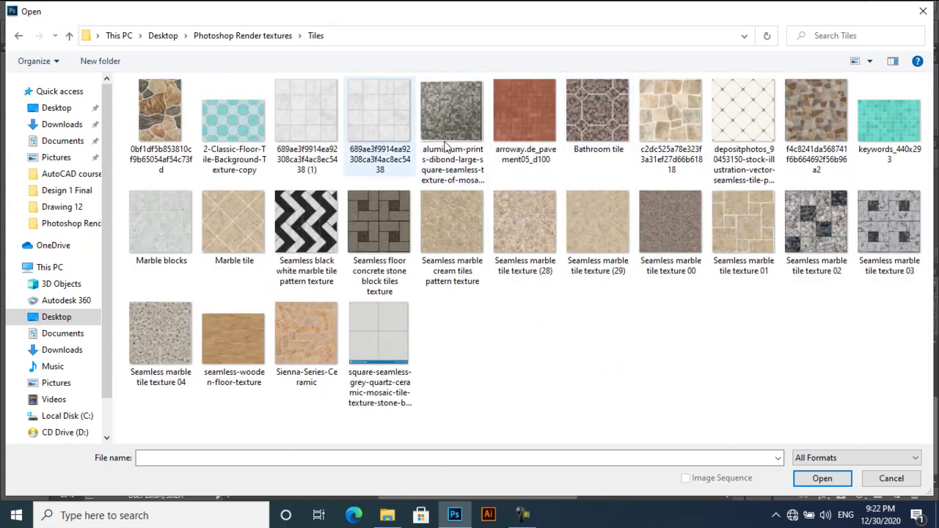
left_click(887, 132)
double_click(886, 132)
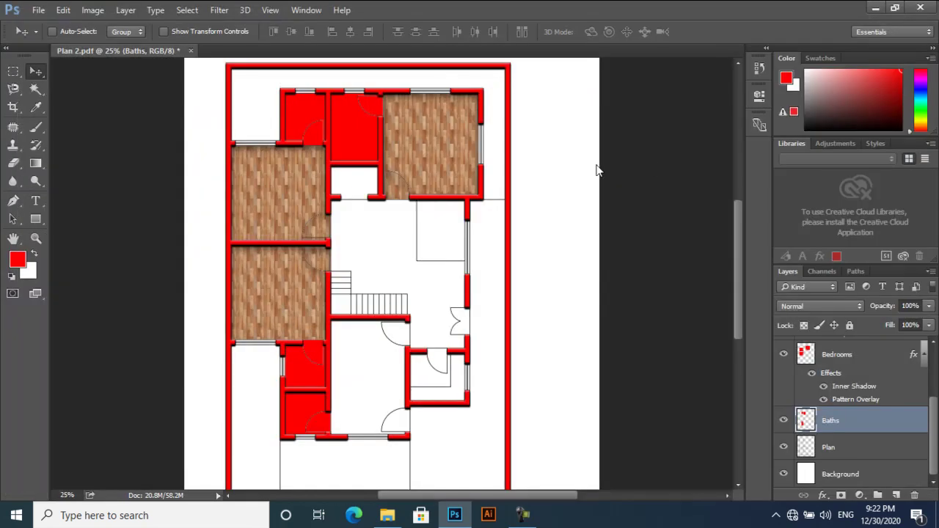
left_click(125, 51)
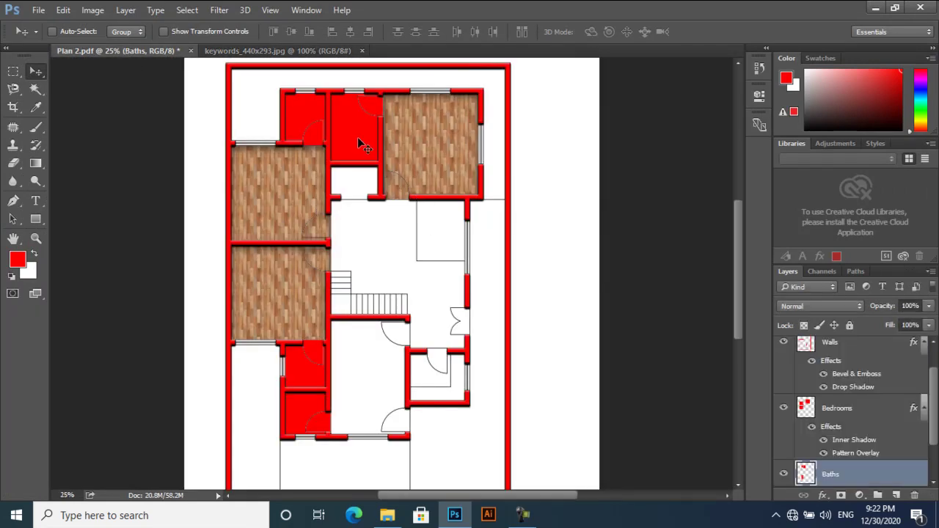
Give the Baths layer a Pattern Overlay with the turquoise mosaic pattern at 85% scale, plus an Inner Shadow.
double_click(870, 471)
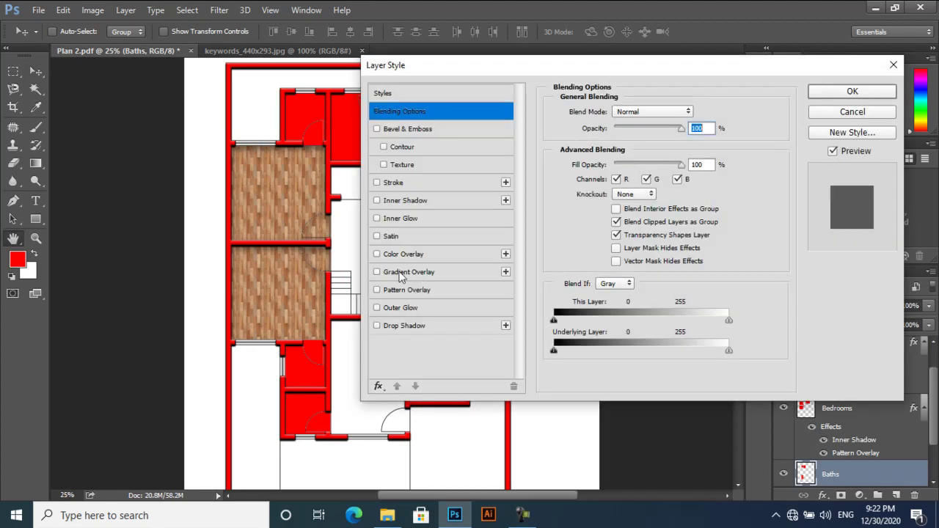
left_click(414, 289)
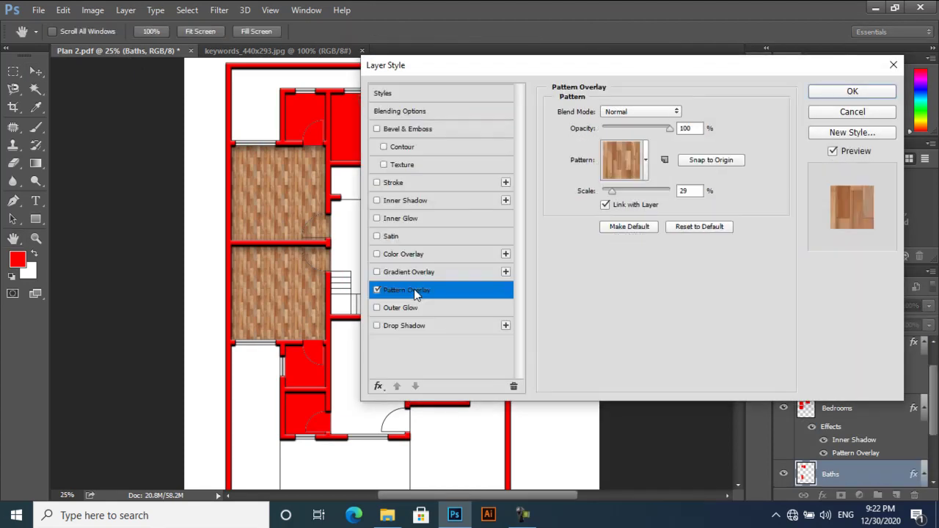
left_click(645, 160)
left_click(578, 221)
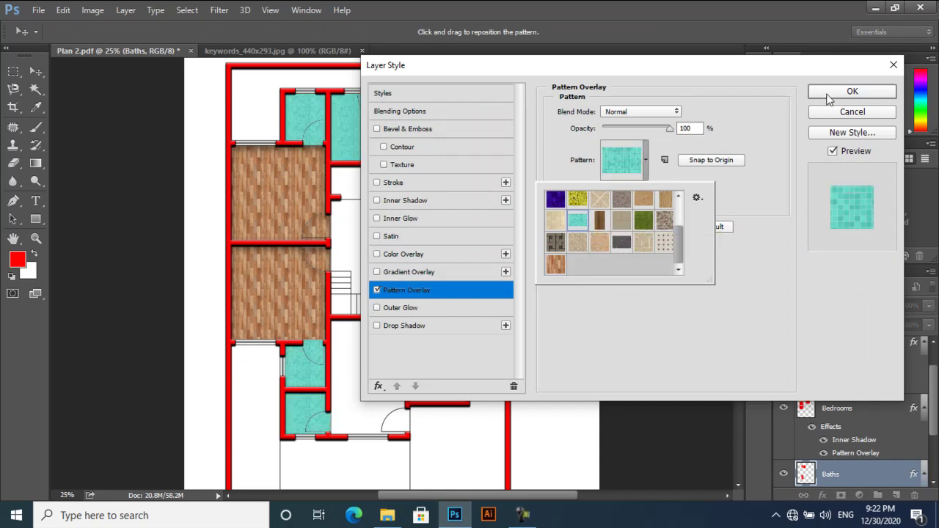
left_click(741, 131)
left_click_drag(612, 191, 631, 190)
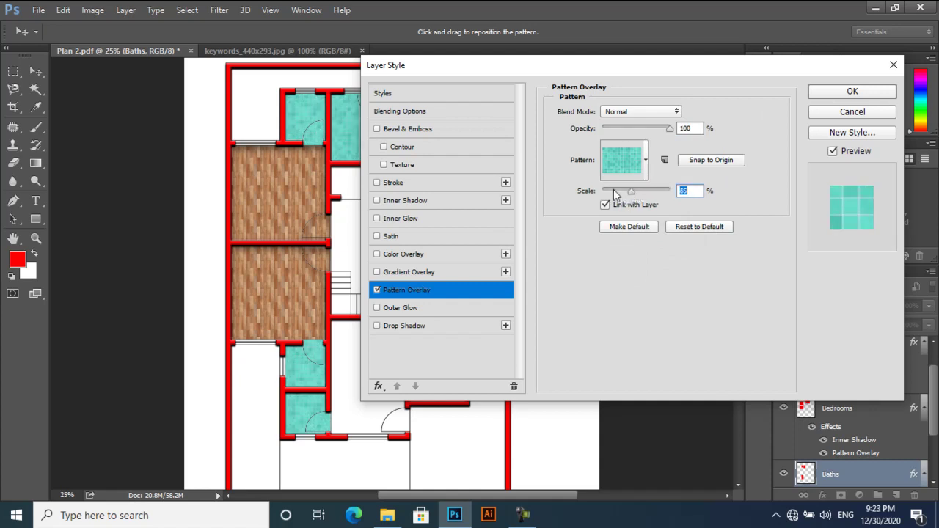
left_click(414, 200)
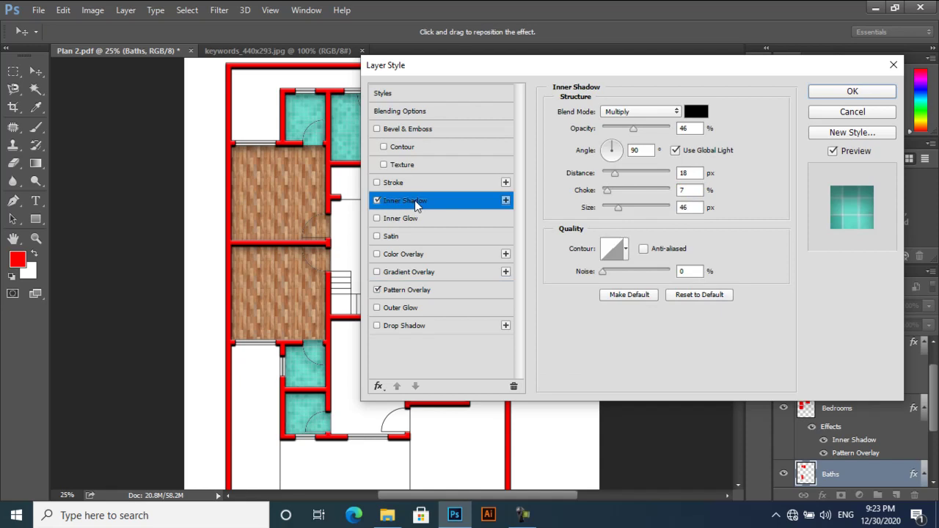
left_click(844, 92)
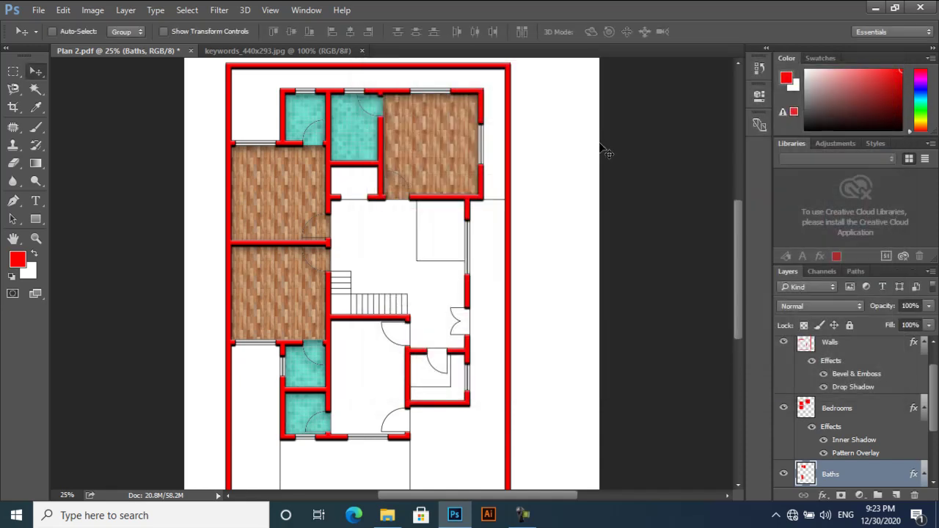
Select the small room below the upper middle bathroom on the Plan layer, fill it red on a new layer and clear the selection.
scroll(449, 181, "down", 1)
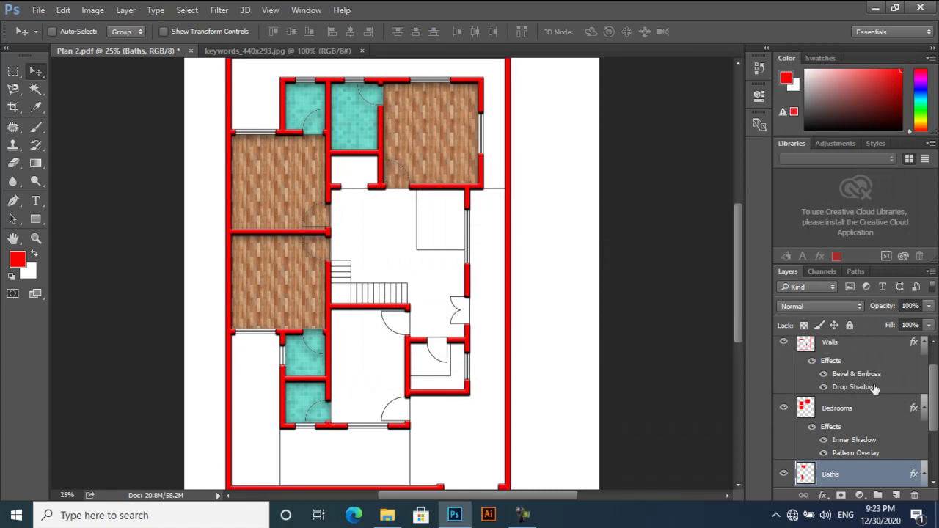
scroll(878, 455, "down", 3)
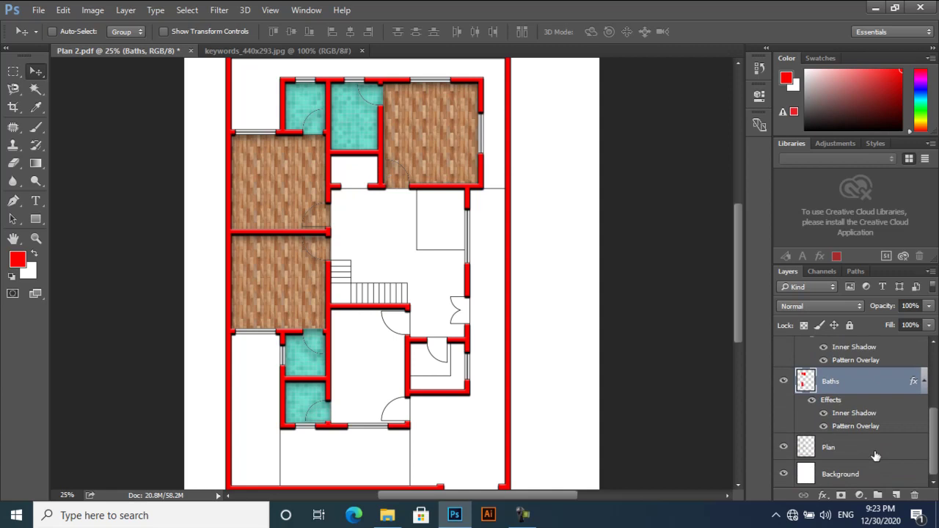
left_click(873, 454)
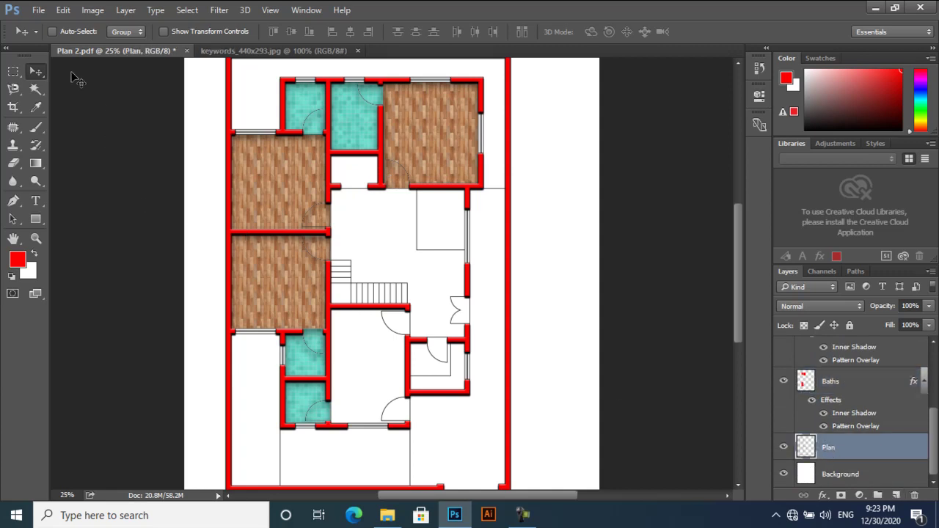
left_click(35, 88)
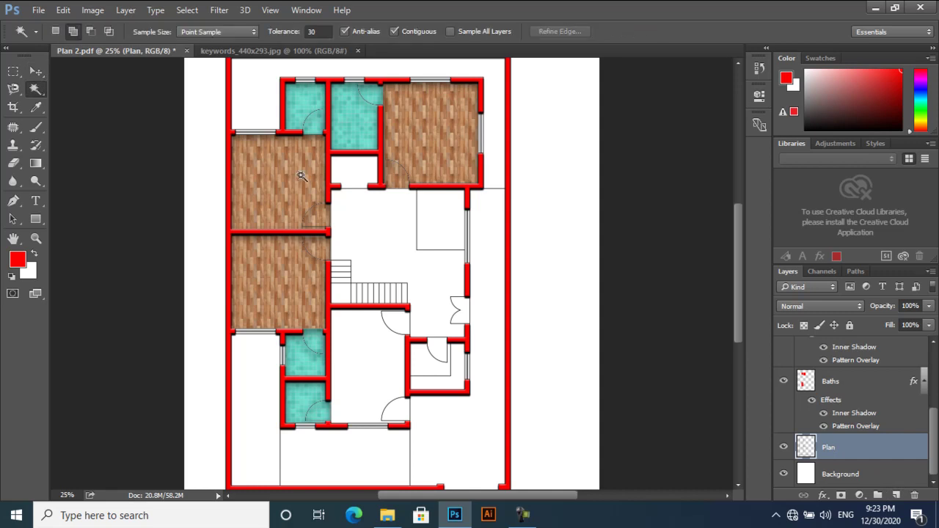
left_click(359, 169)
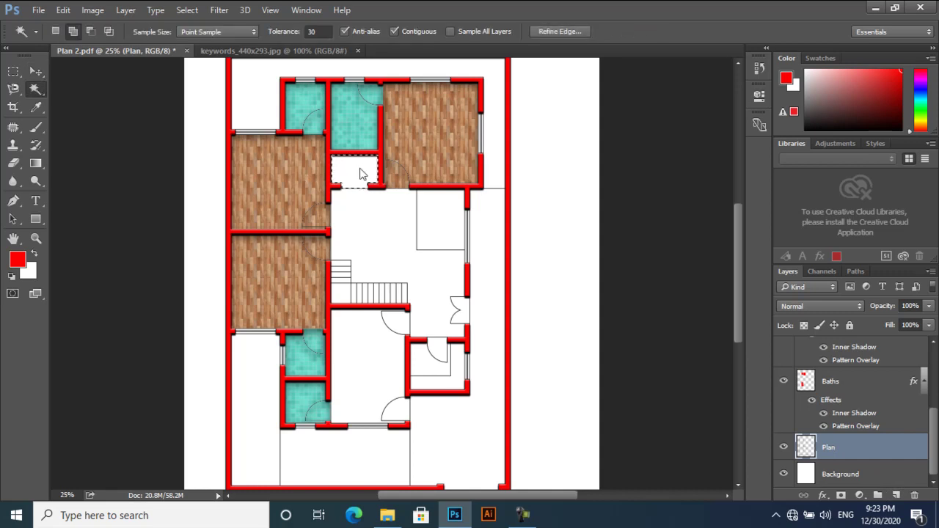
left_click(895, 495)
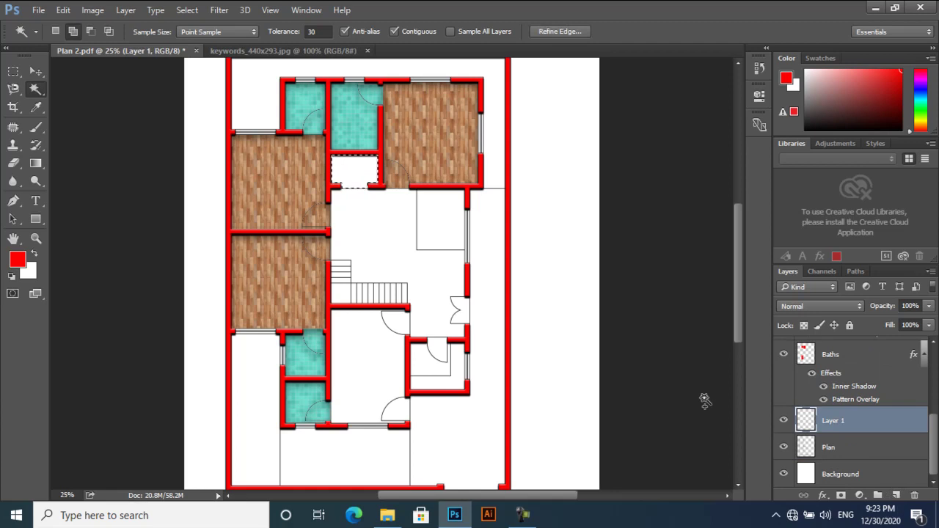
key("alt+BackSpace")
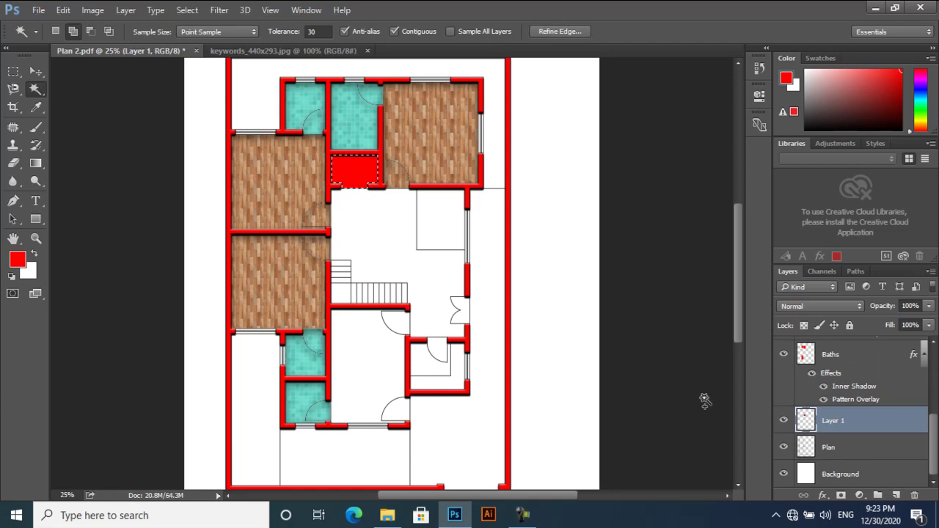
key("ctrl+d")
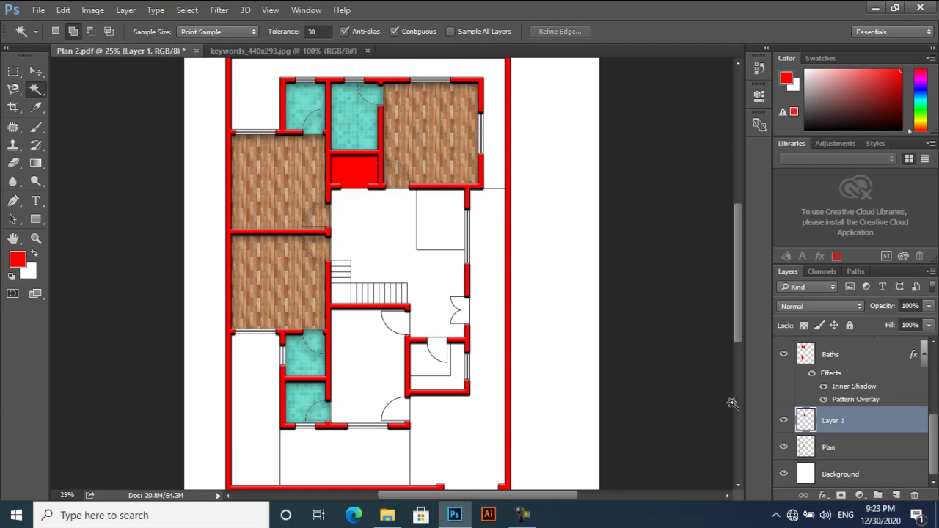
Add a Pattern Overlay to the small room's layer using Seamless marble tile texture 01 at 15% scale.
double_click(881, 426)
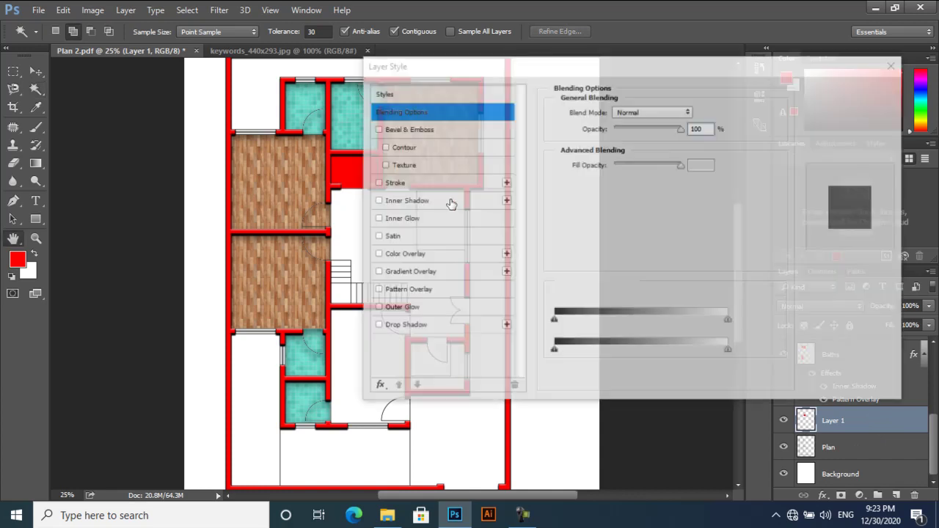
left_click(422, 290)
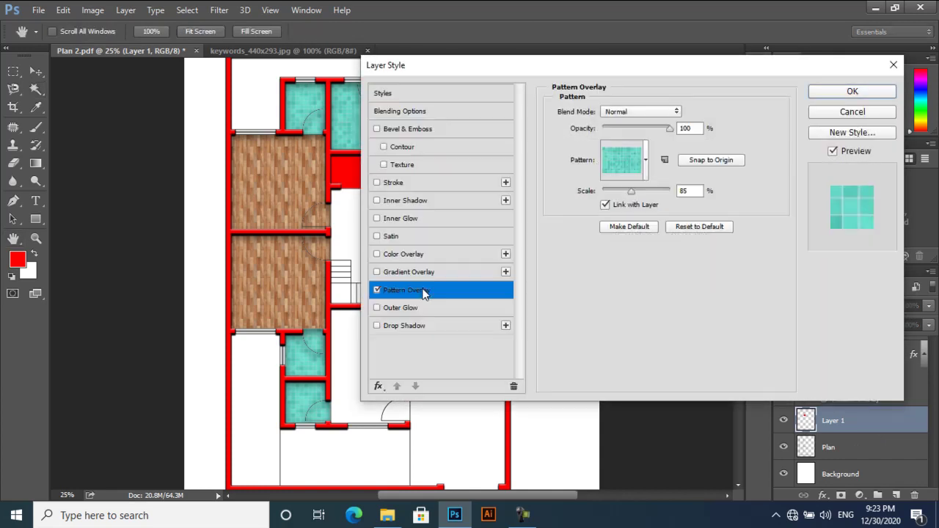
left_click(646, 162)
left_click(642, 245)
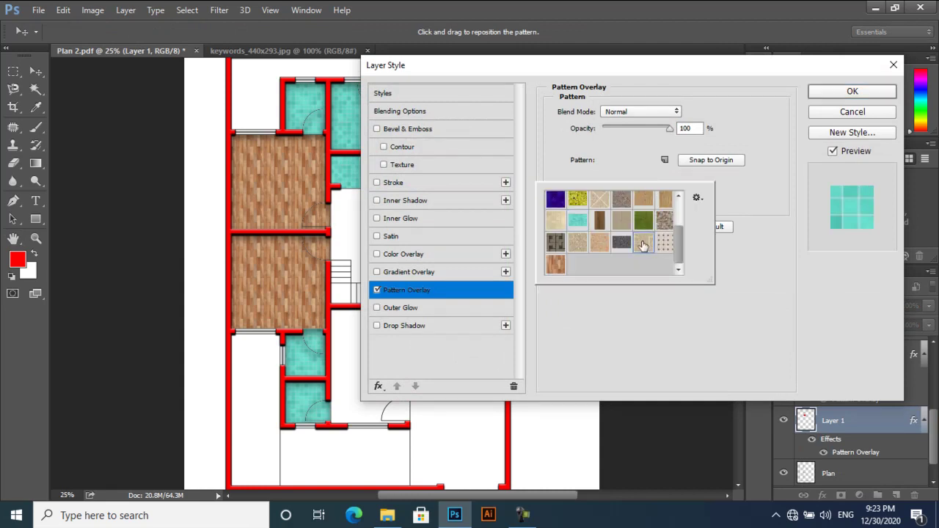
left_click_drag(543, 68, 640, 98)
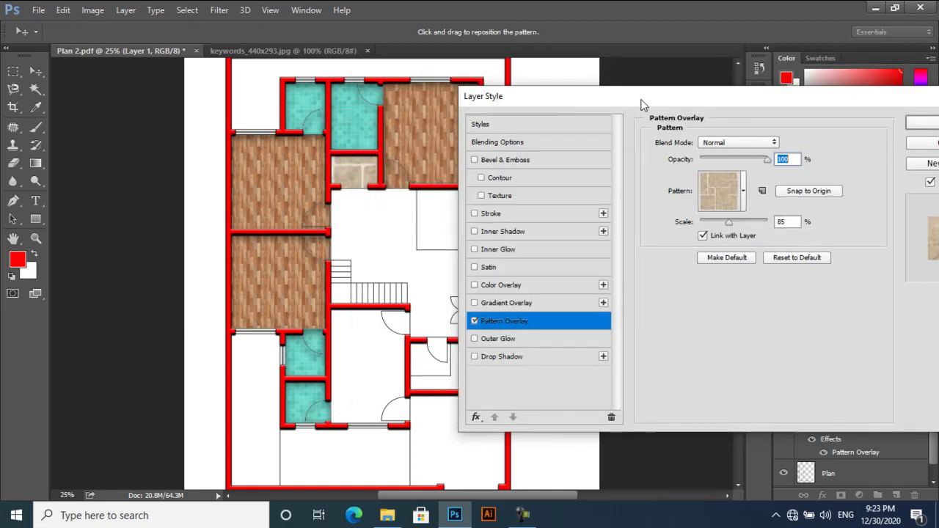
left_click_drag(725, 226, 705, 226)
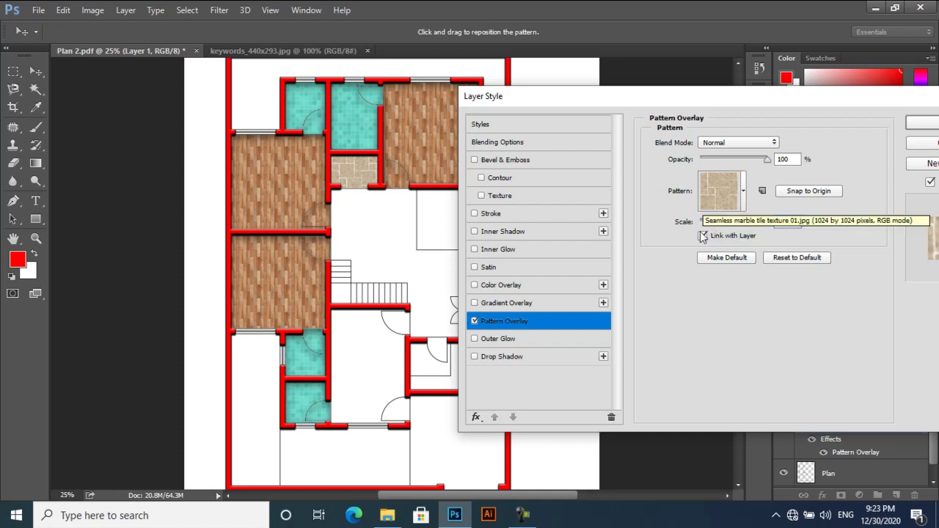
type("18")
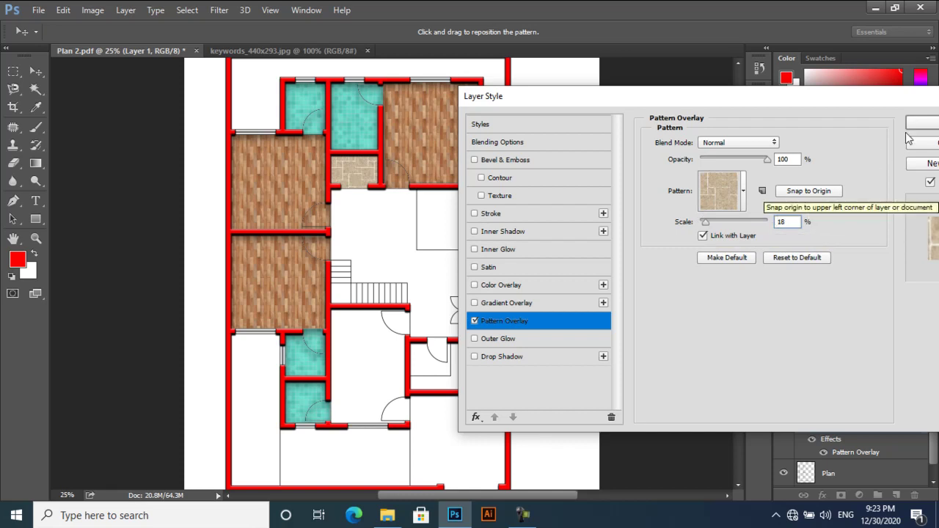
key("BackSpace")
type("5")
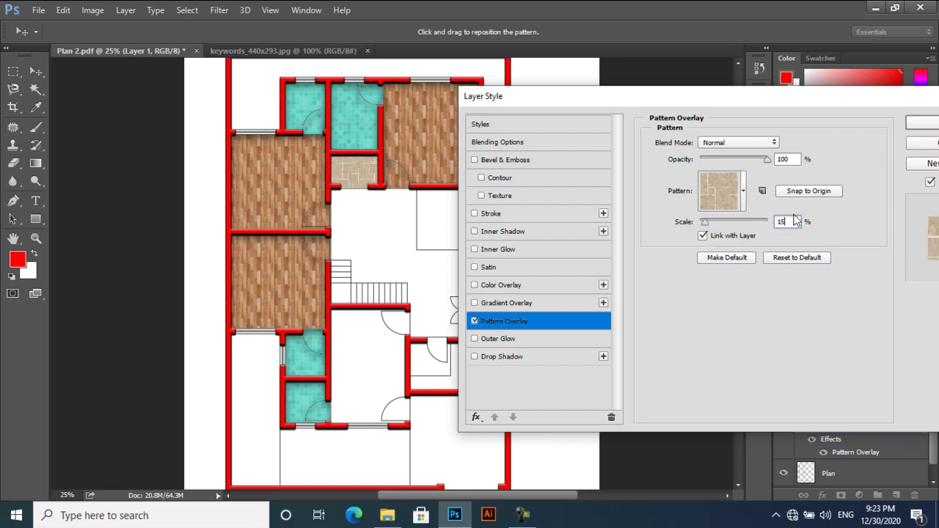
Add an Inner Shadow to the small room's layer and apply the layer style.
left_click(511, 232)
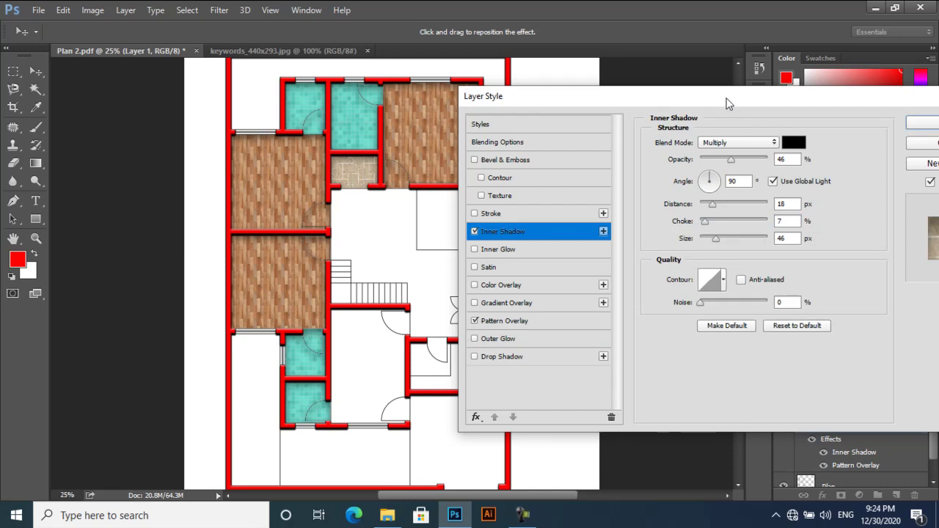
left_click_drag(726, 103, 603, 108)
left_click(808, 128)
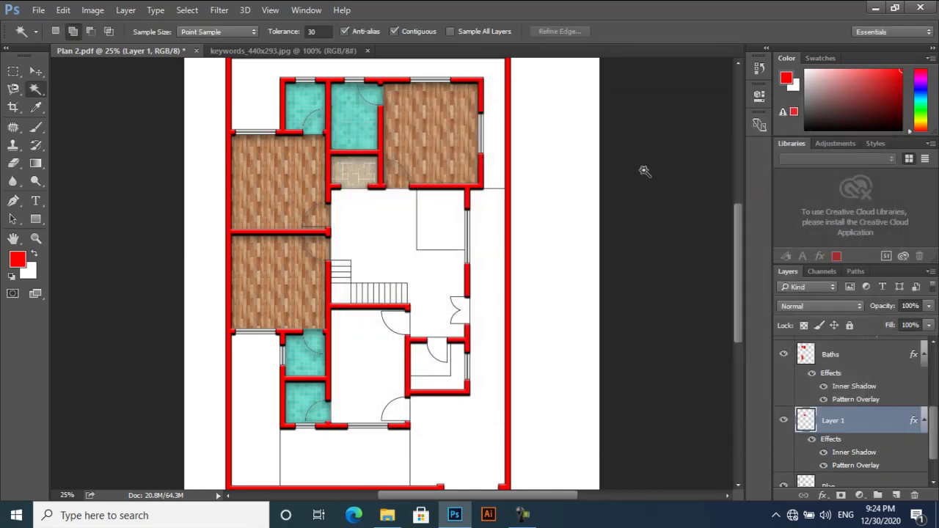
Select the drawing room floor below the stairs, including both door swings, on the Plan layer with the Magic Wand tool.
scroll(320, 213, "up", 3)
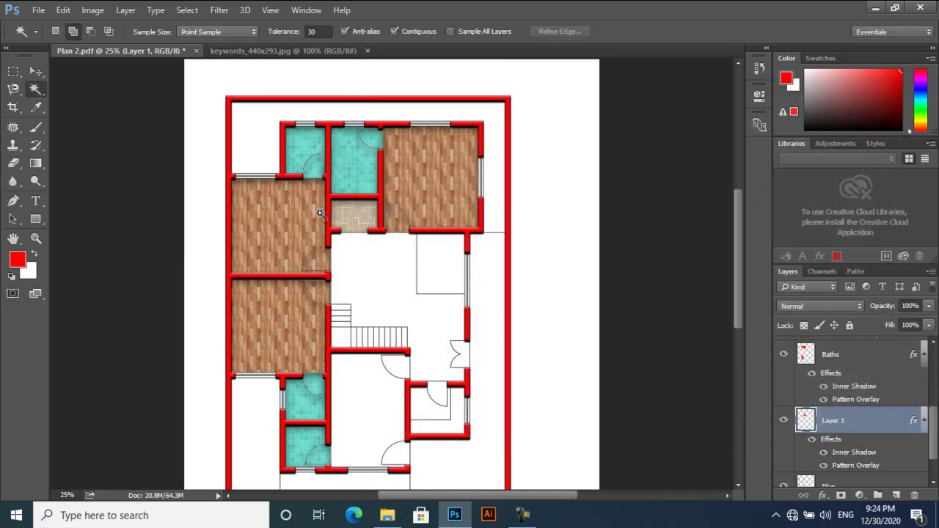
scroll(320, 212, "down", 3)
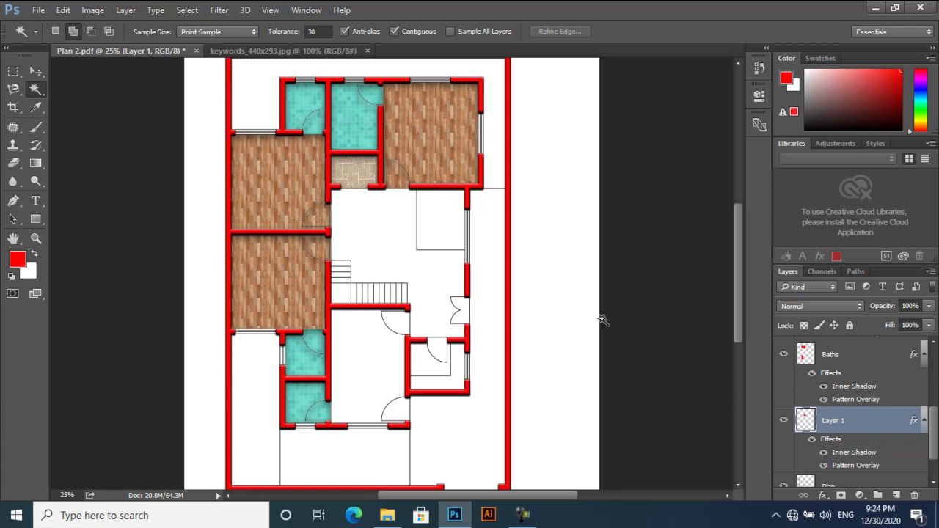
scroll(603, 320, "down", 2)
scroll(875, 440, "down", 2)
left_click(867, 448)
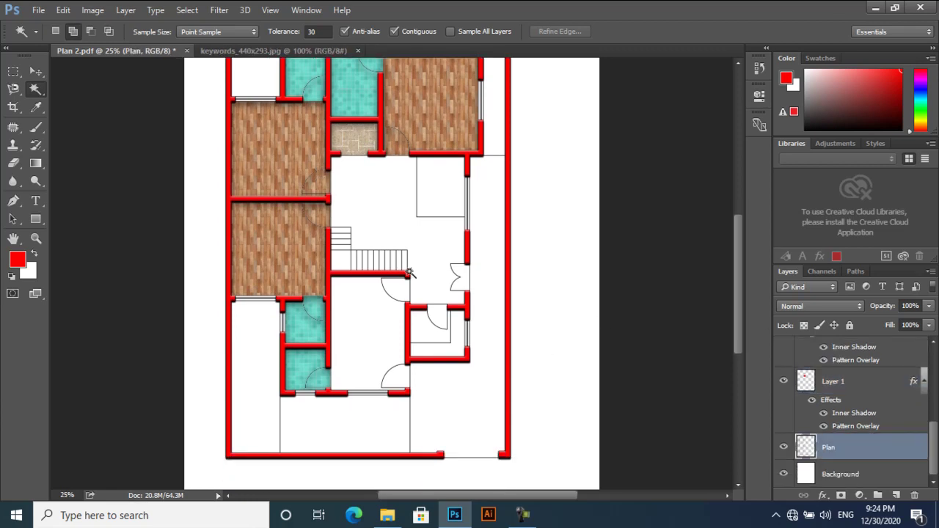
left_click(360, 327)
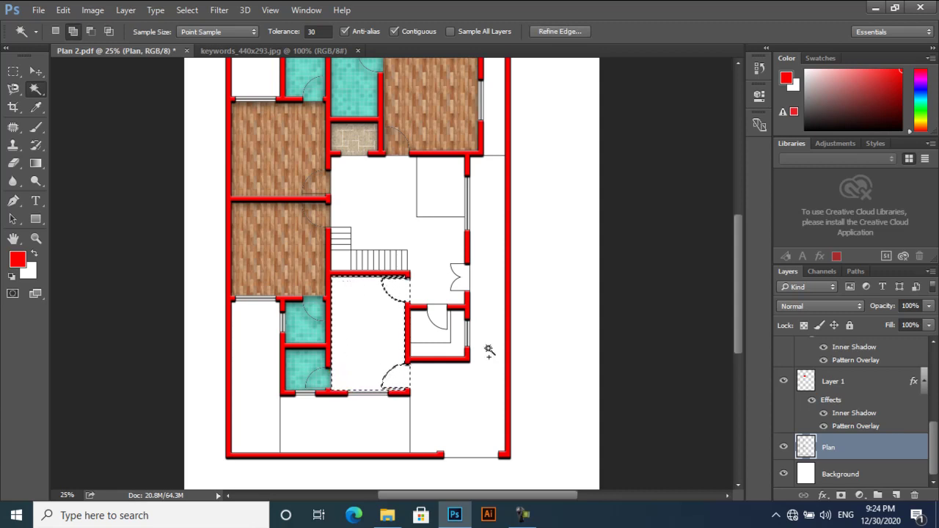
Add a layer named Drg room above the Plan layer, fill the selected floor with red and clear the selection.
left_click(896, 496)
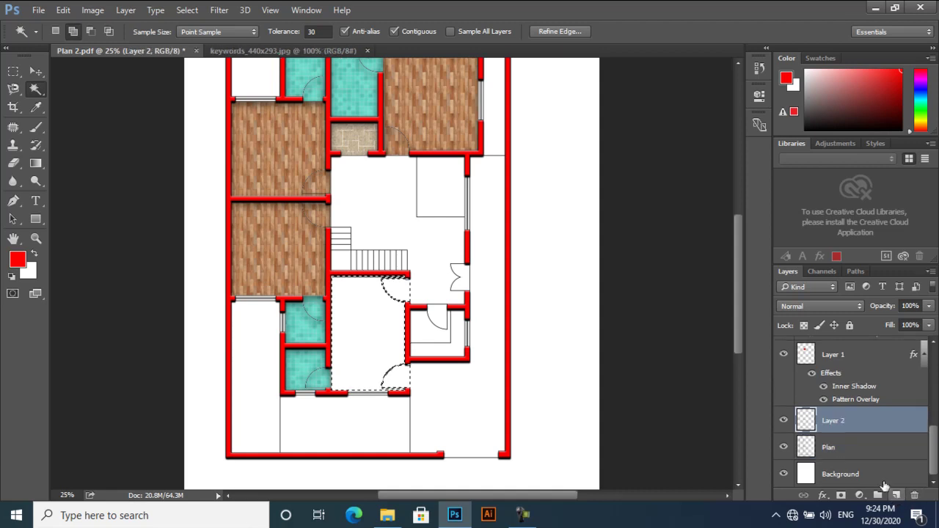
double_click(840, 420)
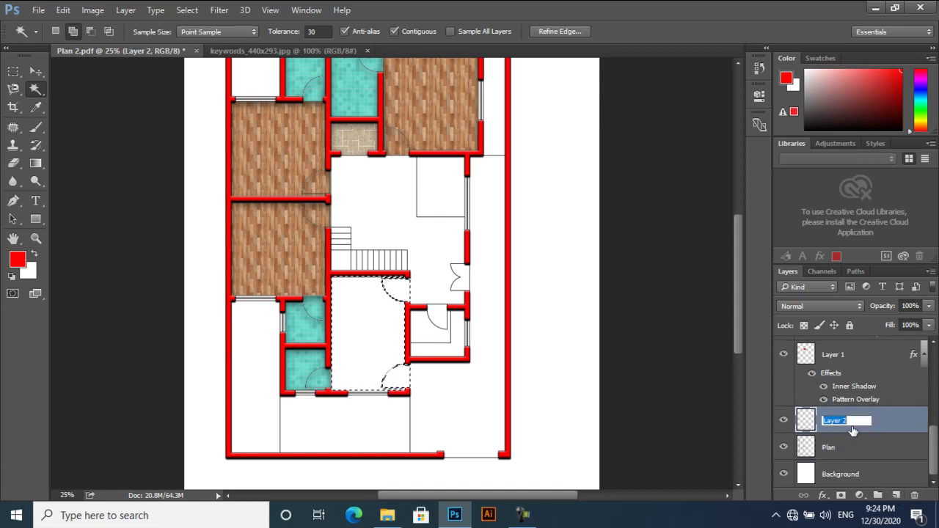
type("Drg room")
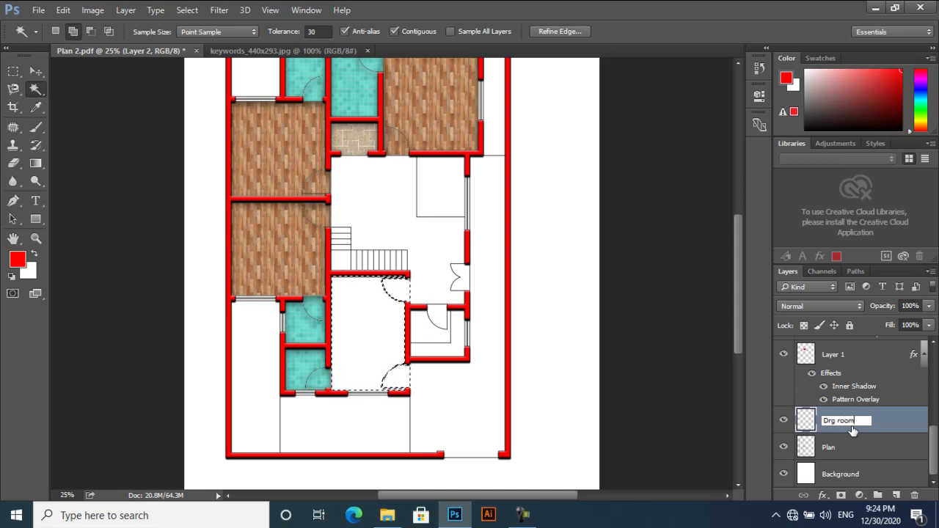
key("Return")
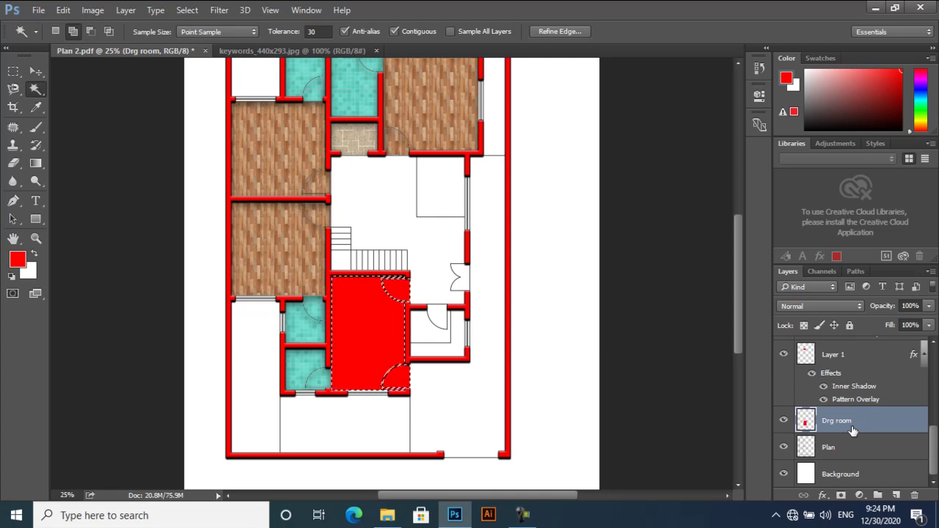
key("ctrl+d")
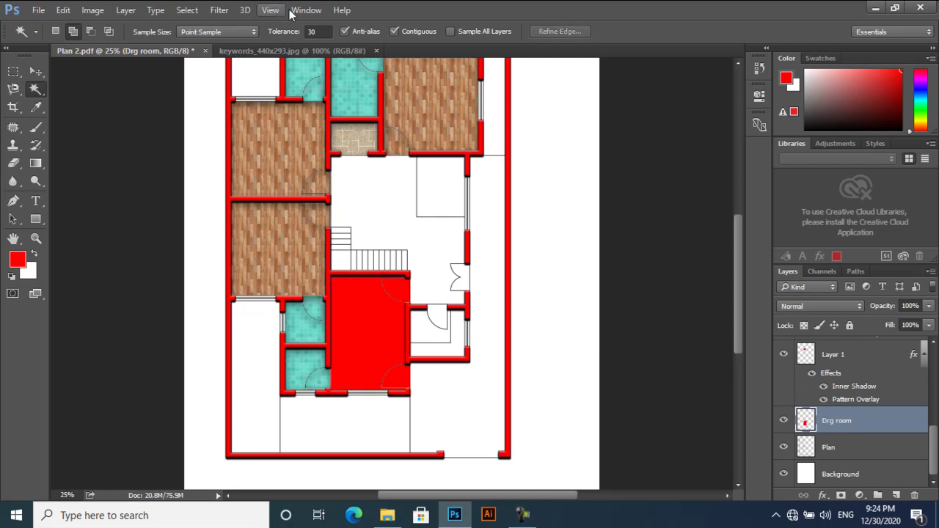
Close the keywords_440x293.jpg image and open the grey wood plank texture c163630559ffb3abe473eca84aa96f9c from the New Textures folder.
left_click(373, 53)
left_click(375, 51)
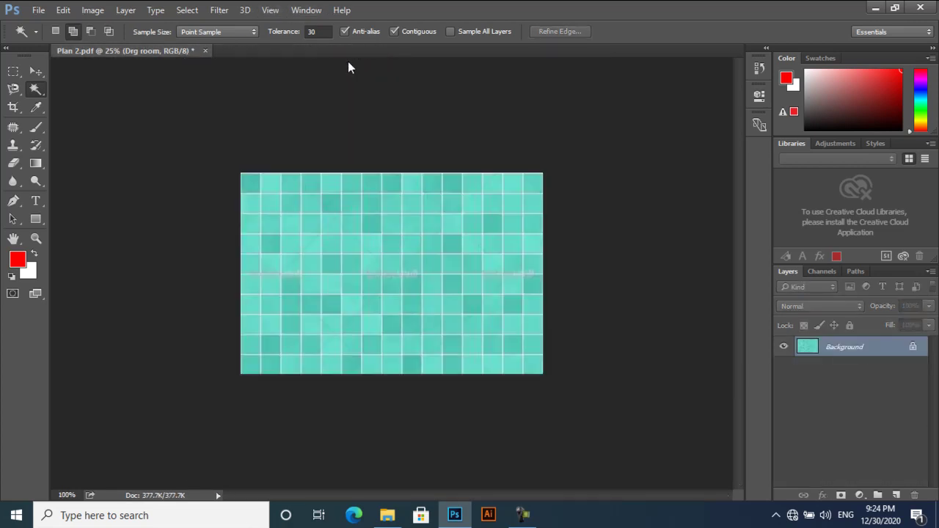
left_click(38, 10)
left_click(51, 38)
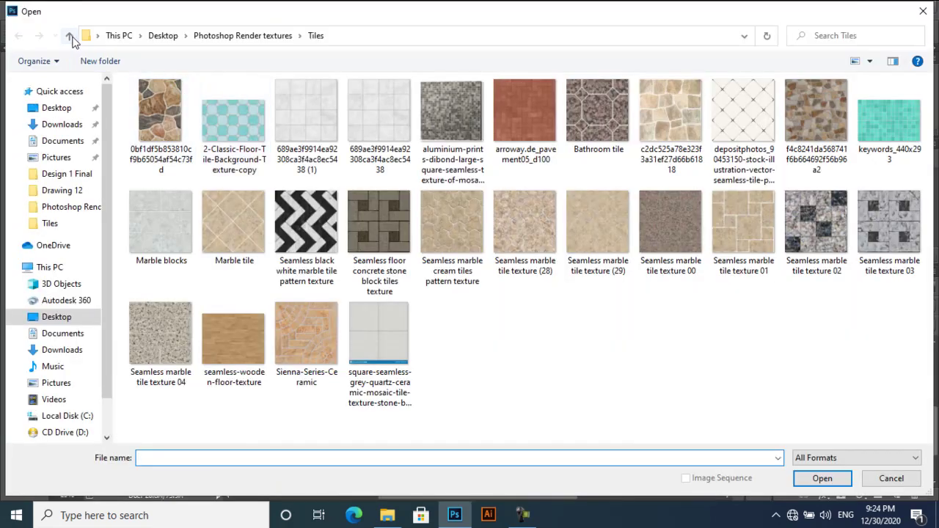
left_click(70, 37)
left_click(330, 145)
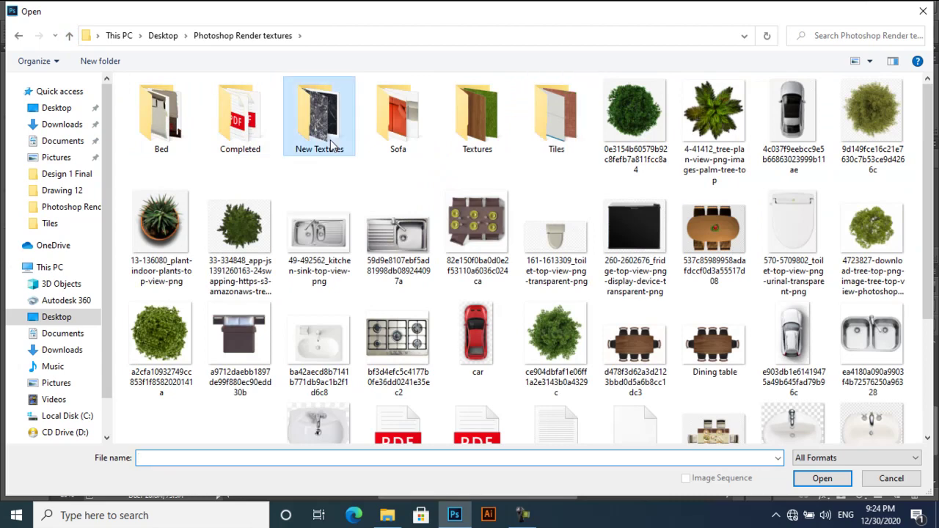
double_click(330, 144)
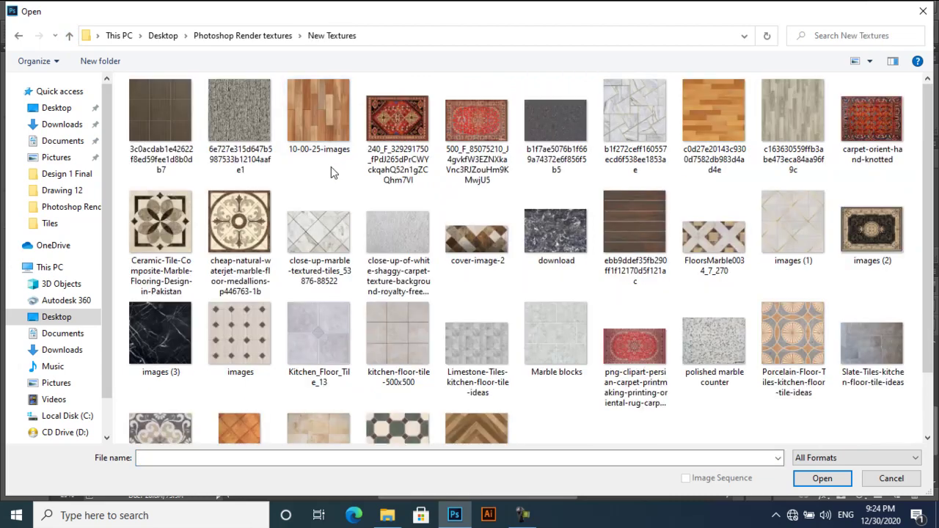
double_click(792, 123)
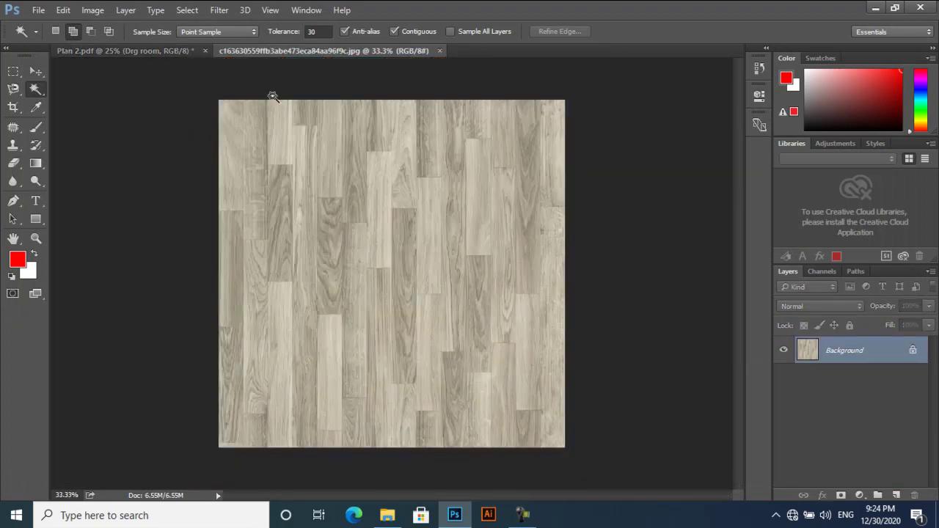
Define a pattern from the grey wood plank texture, keeping the suggested name.
left_click(63, 10)
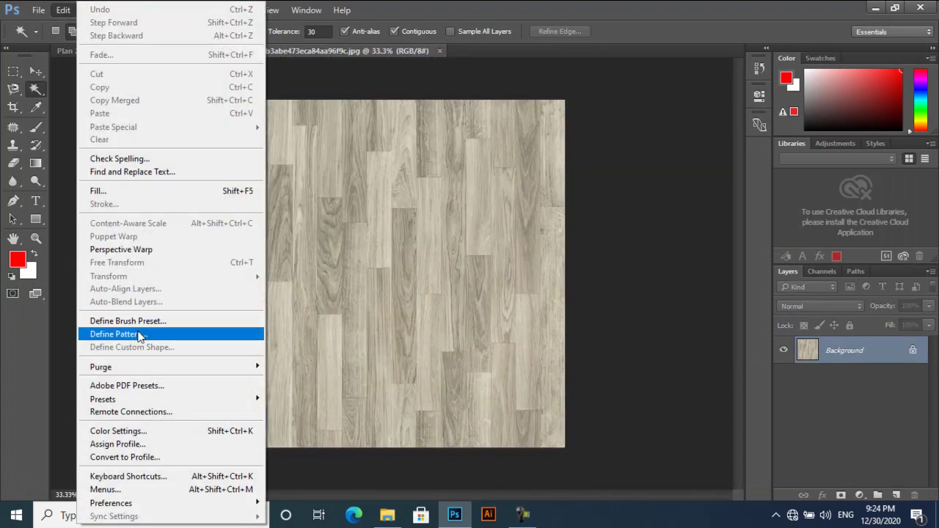
left_click(140, 336)
left_click(608, 175)
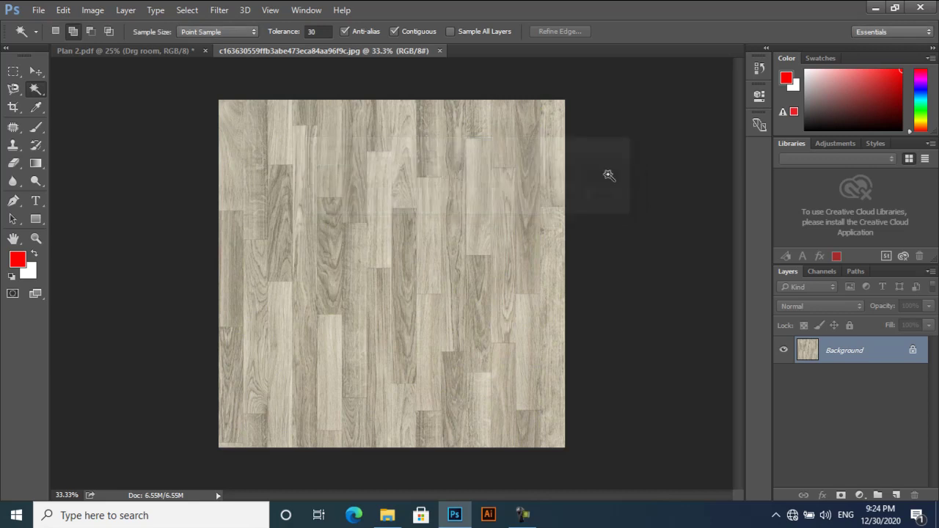
Add a Pattern Overlay with the grey wood plank pattern to the Drg room layer of Plan 2.pdf.
left_click(145, 50)
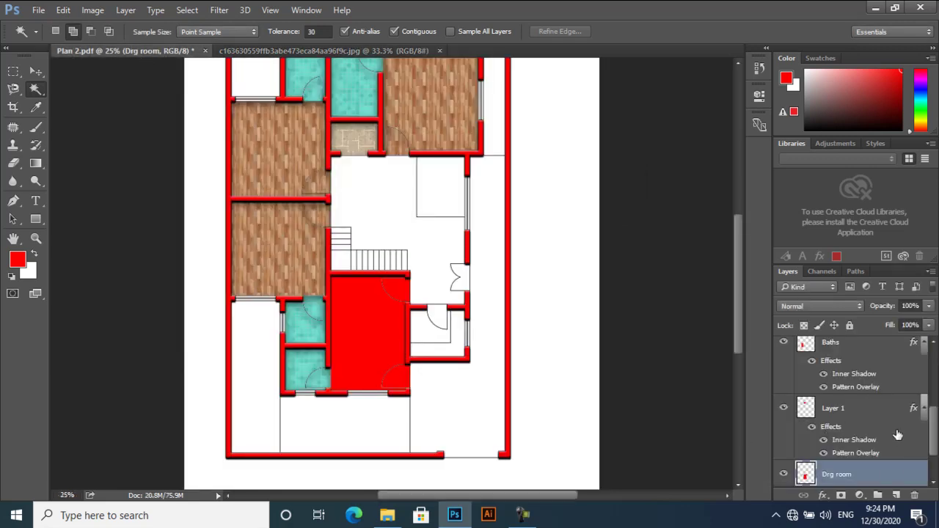
double_click(864, 470)
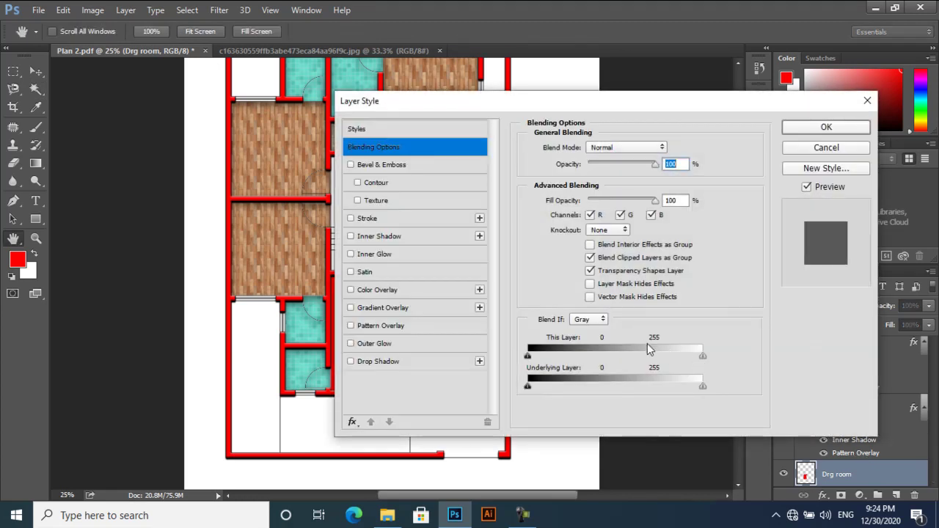
left_click(391, 327)
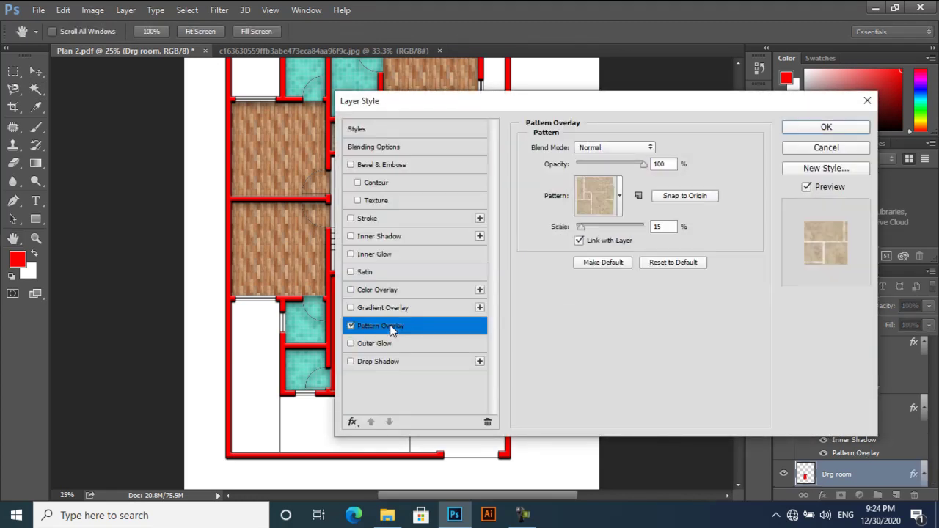
left_click_drag(545, 103, 732, 110)
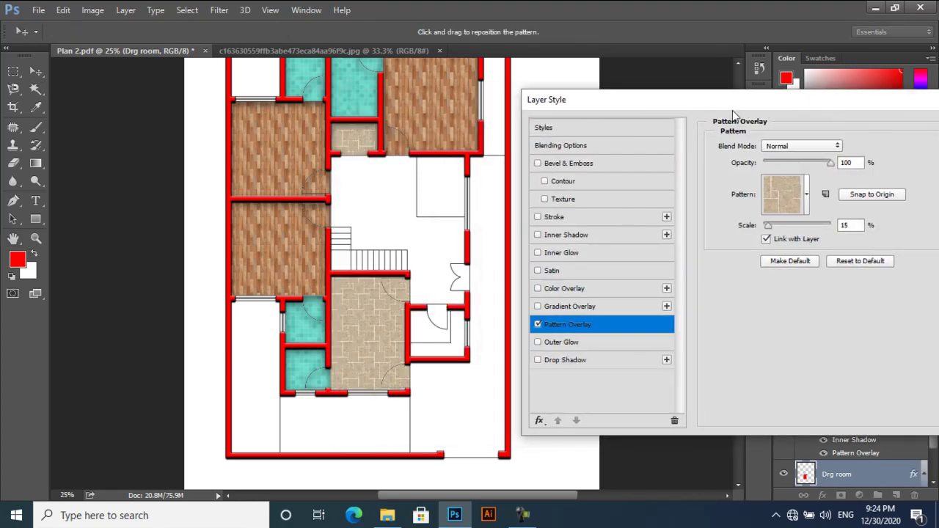
left_click(806, 196)
left_click(737, 299)
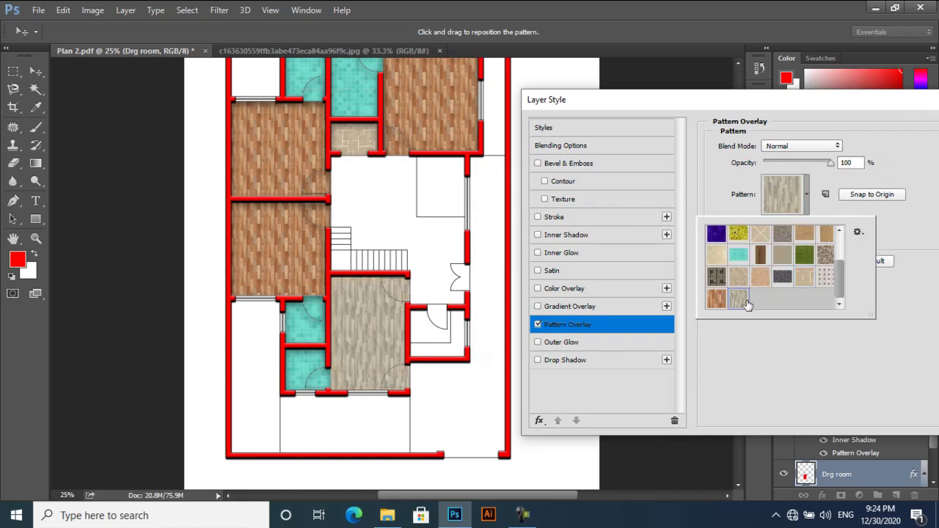
Add an Inner Shadow to the Drg room layer and apply the layer style.
left_click(566, 236)
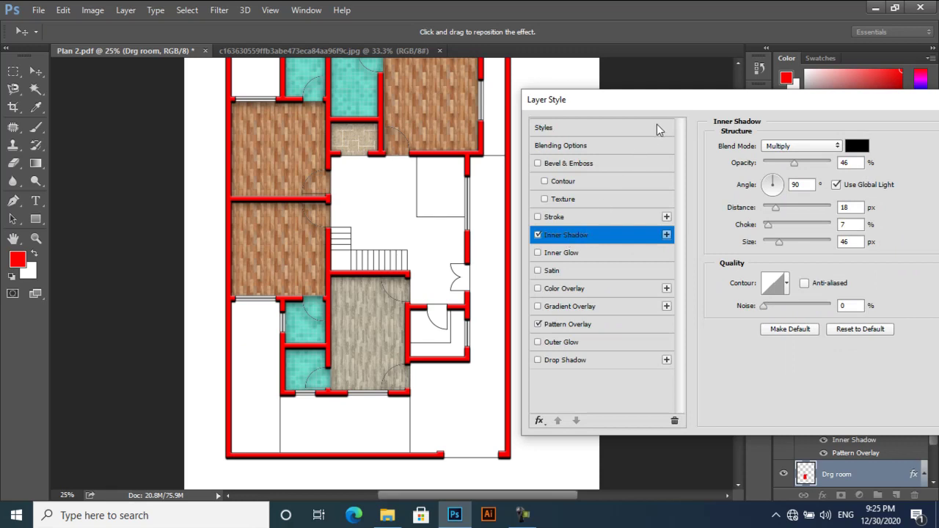
left_click_drag(662, 105, 526, 134)
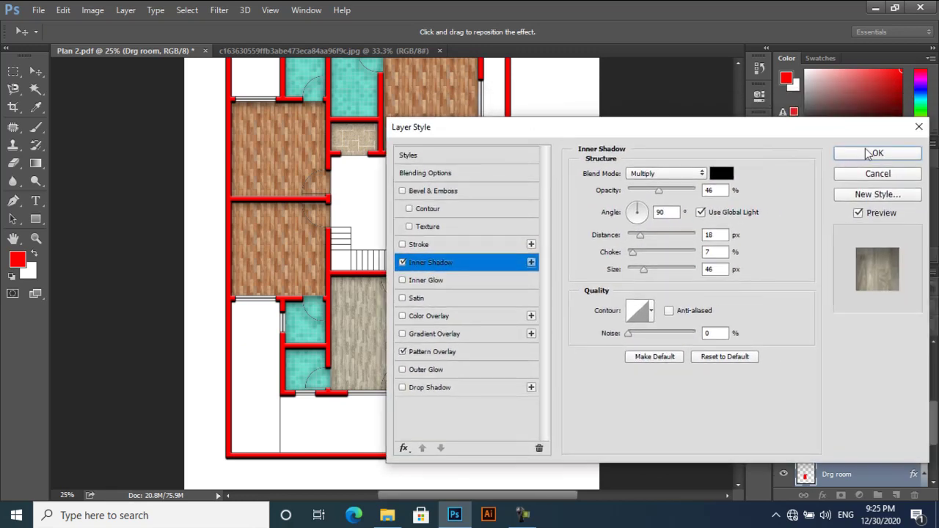
left_click(878, 153)
Select the kitchen floor inside the counter, including the door swing, on the Plan layer with the Magic Wand tool.
key("w")
scroll(434, 213, "up", 1)
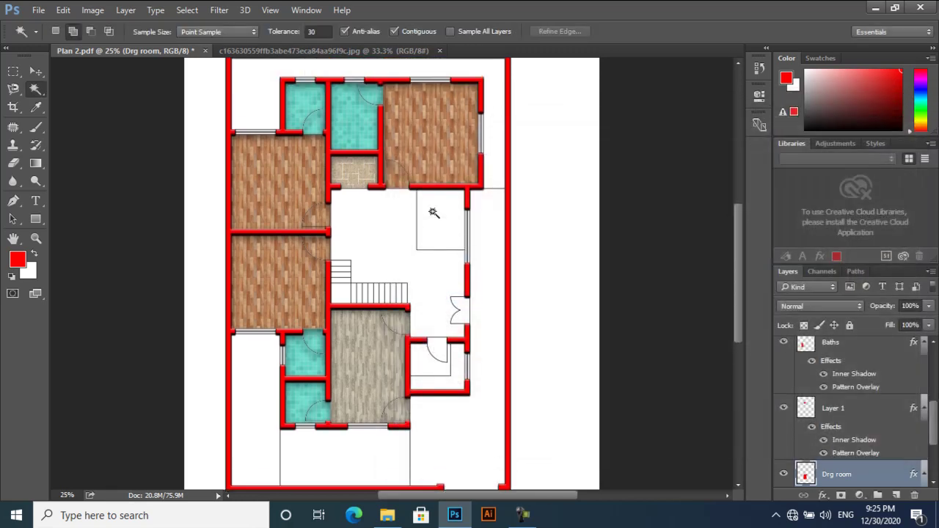
scroll(434, 212, "up", 2)
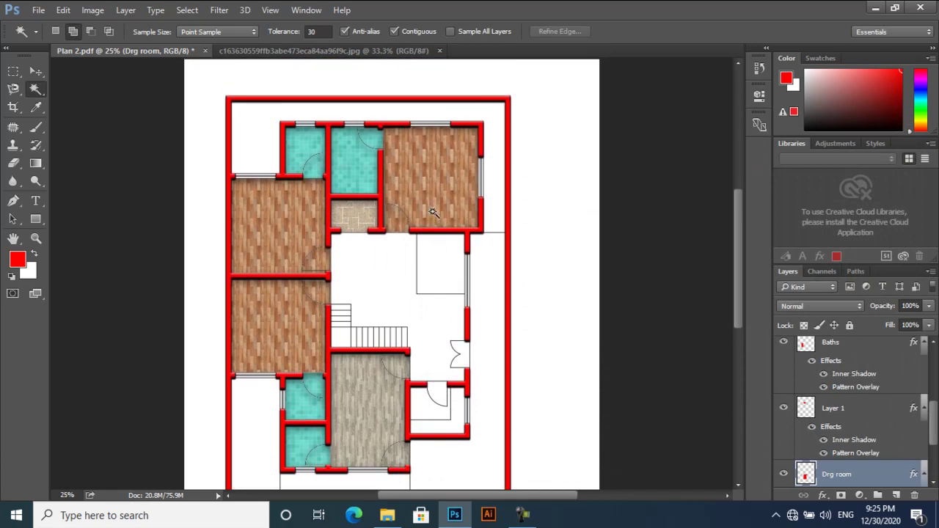
scroll(434, 212, "down", 1)
scroll(436, 266, "down", 1)
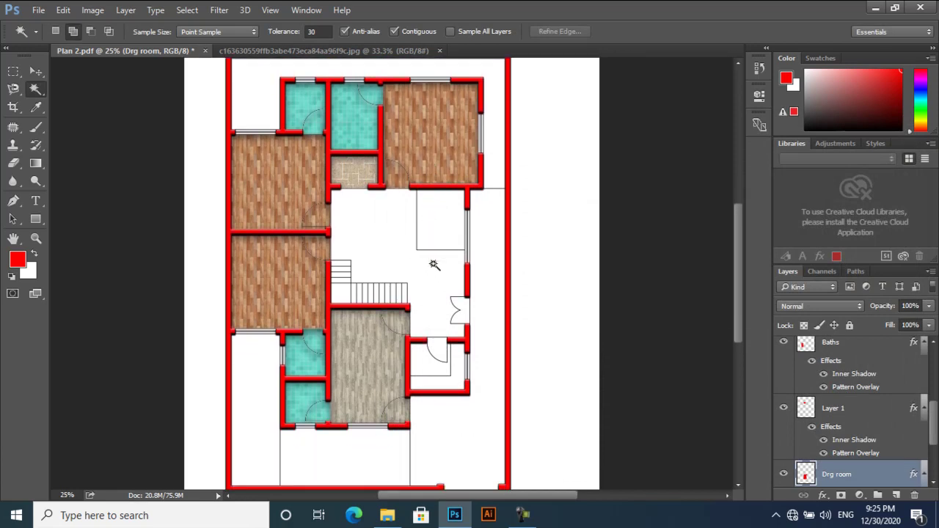
scroll(435, 320, "down", 1)
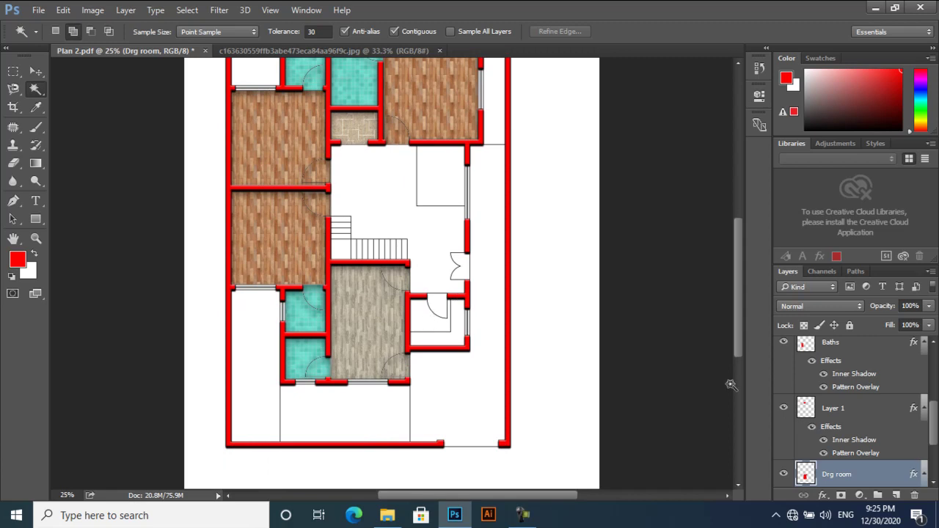
scroll(823, 428, "down", 3)
left_click(852, 452)
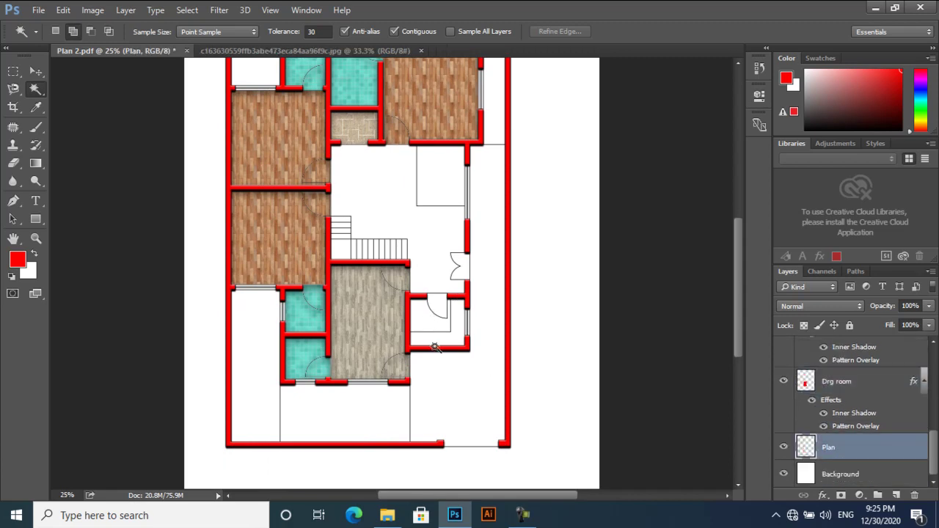
left_click(427, 319)
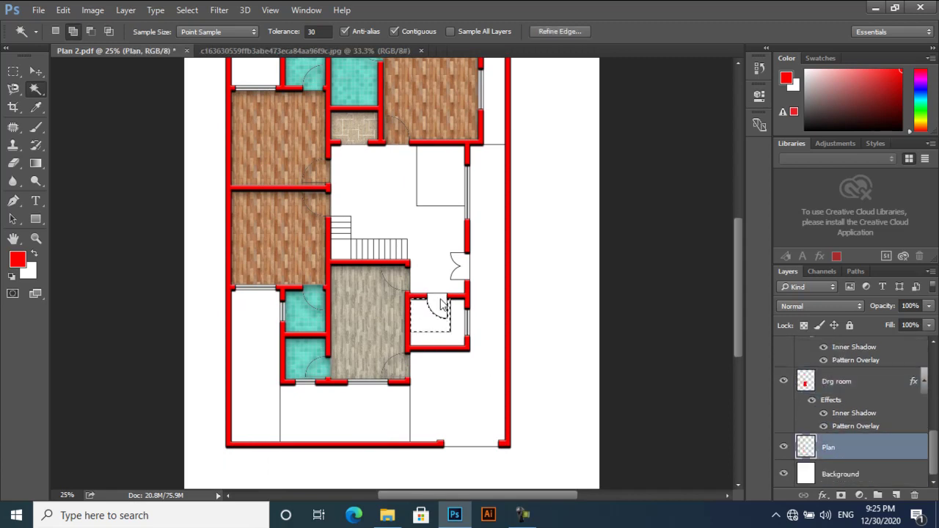
Fill the selected kitchen floor with red on a new layer named Kitchen above the Plan layer, and clear the selection.
left_click(896, 495)
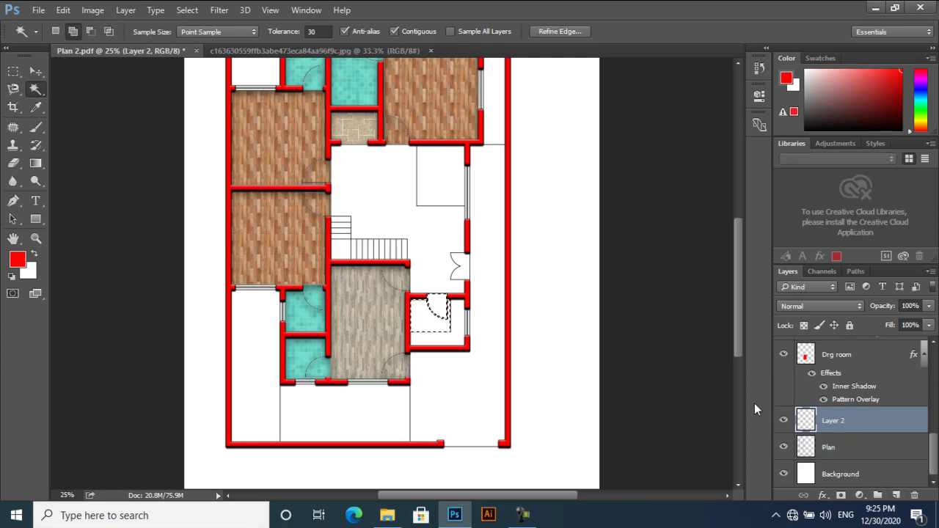
key("alt+BackSpace")
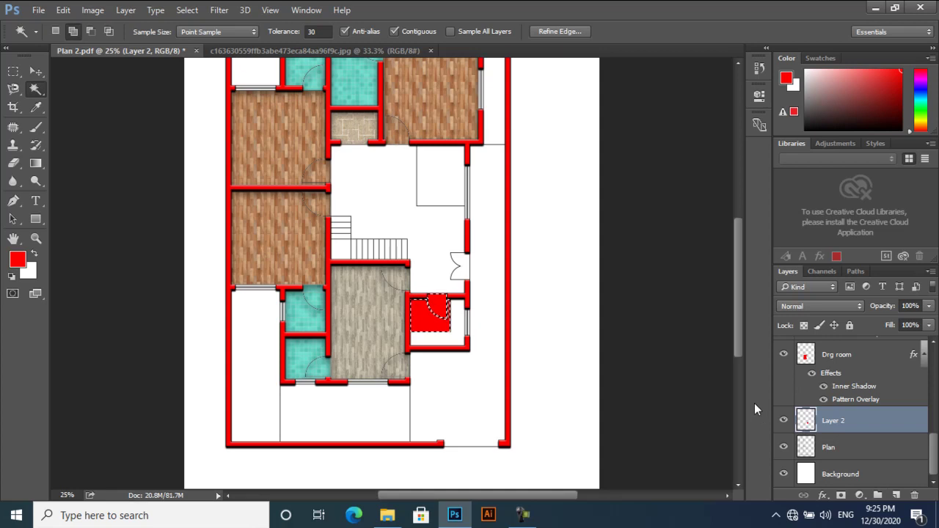
key("ctrl+d")
double_click(835, 421)
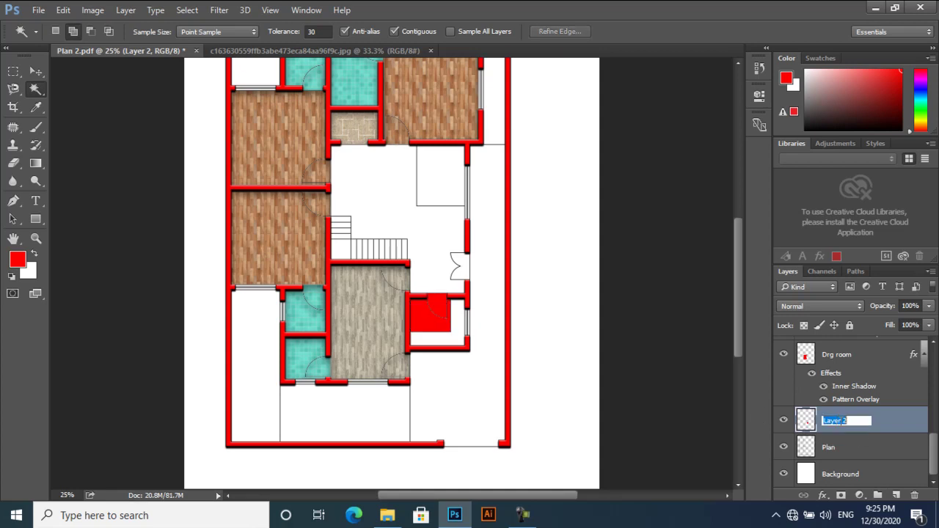
type("Kitchen")
key("Return")
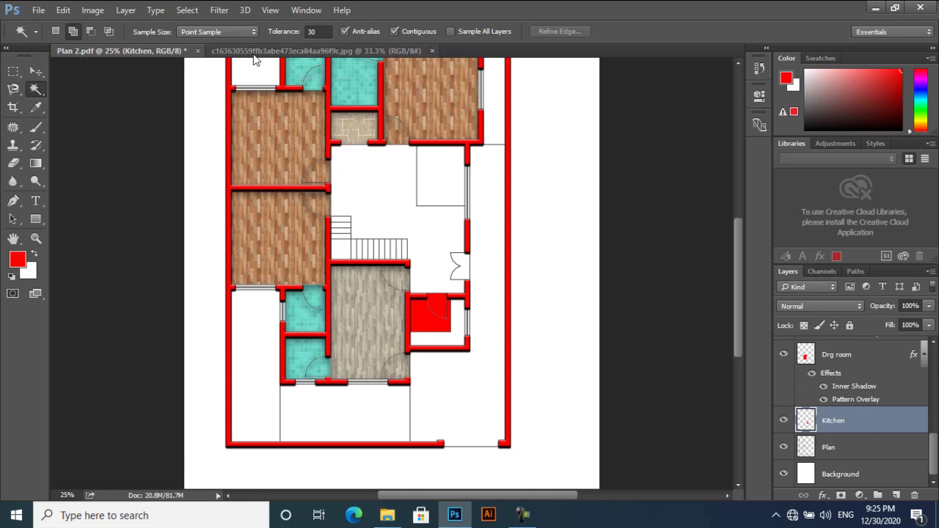
Close the wood plank texture image and add a Pattern Overlay with the beige diagonal tile pattern to the Kitchen layer.
left_click(257, 51)
left_click(431, 50)
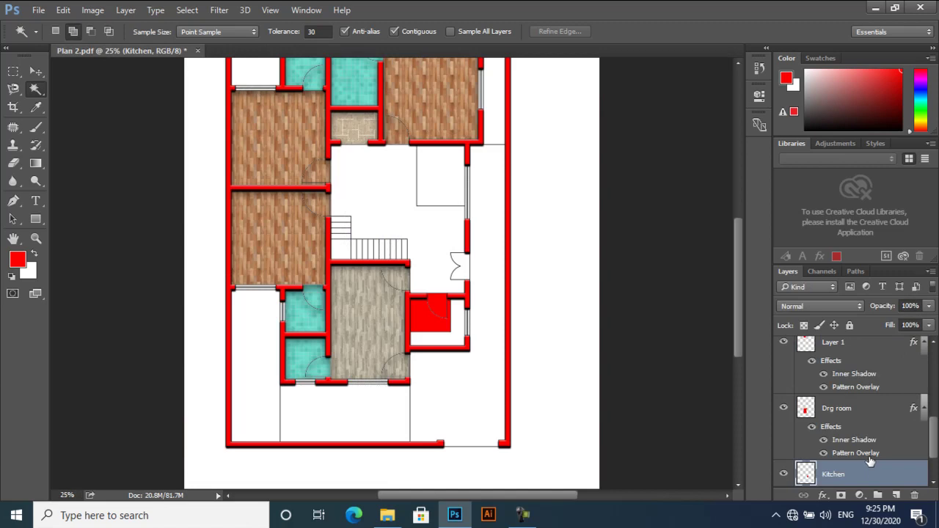
key("space")
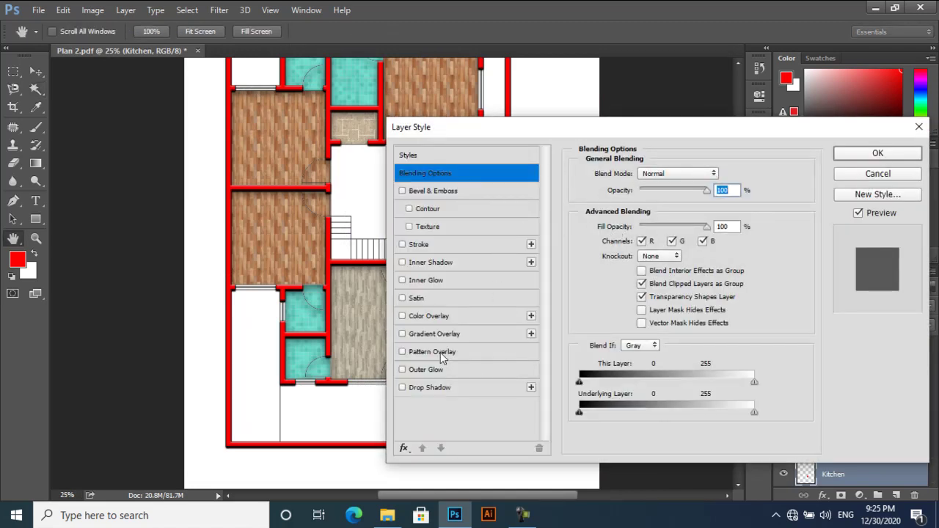
left_click(440, 353)
left_click(671, 225)
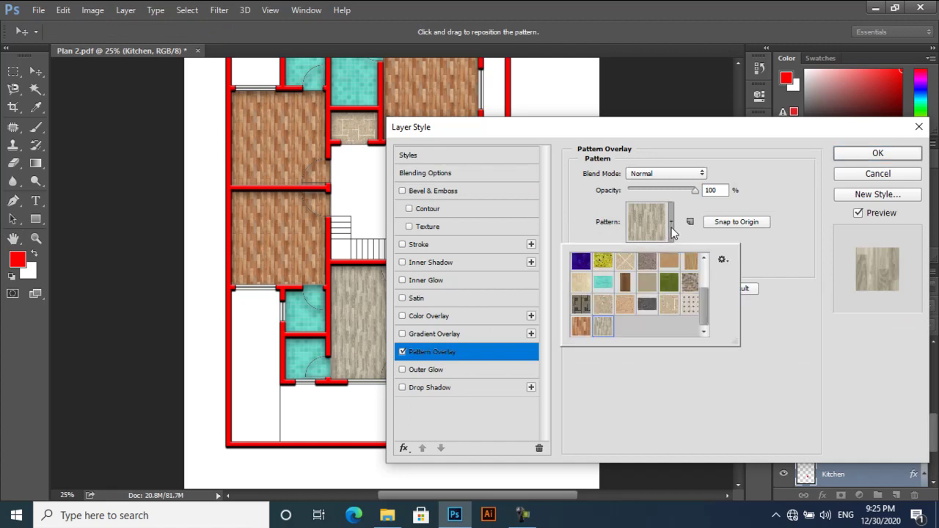
left_click(625, 262)
Set the Kitchen layer's Pattern Overlay scale to 3%.
left_click_drag(600, 129, 760, 170)
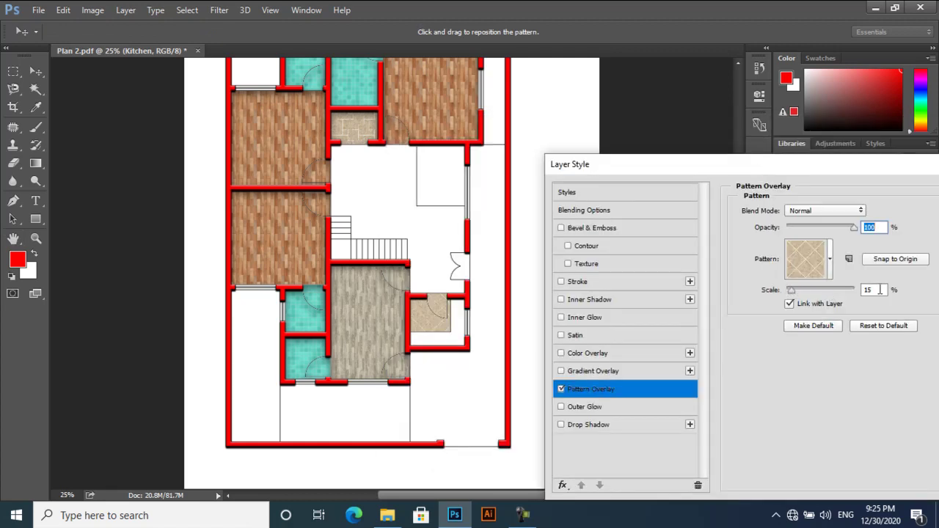
mouse_move(792, 291)
left_mouse_down()
mouse_move(813, 291)
mouse_move(790, 291)
left_mouse_up()
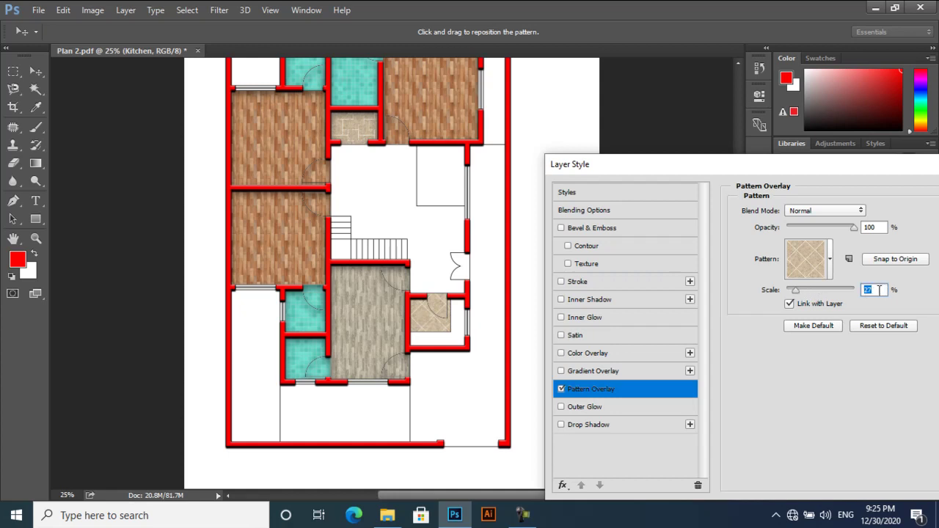
type("5")
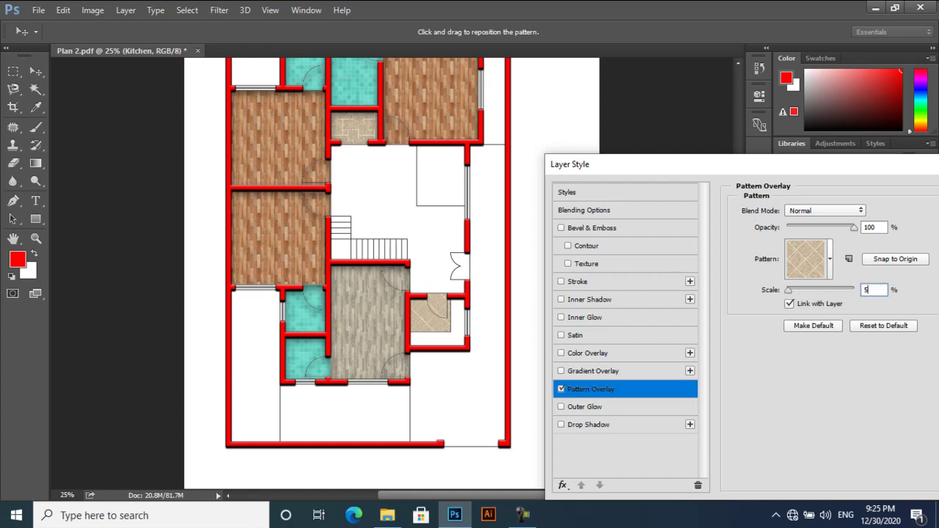
double_click(876, 289)
type("3")
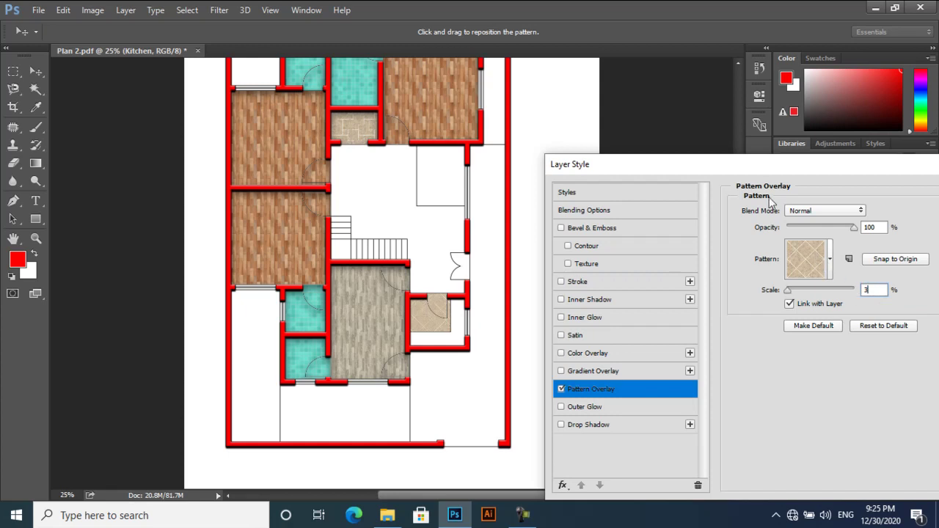
Add an Inner Shadow to the Kitchen layer and apply the layer style.
left_click_drag(763, 170, 641, 168)
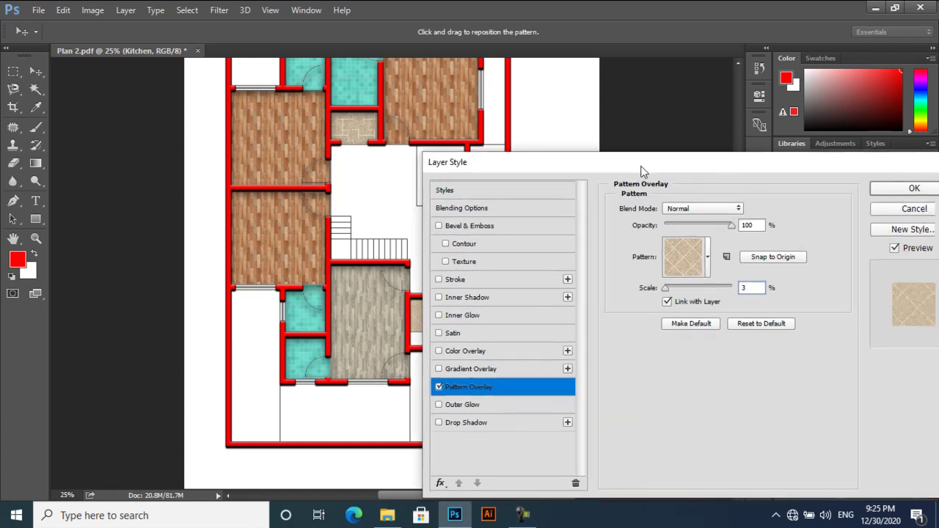
left_click(470, 297)
left_click_drag(562, 166, 603, 145)
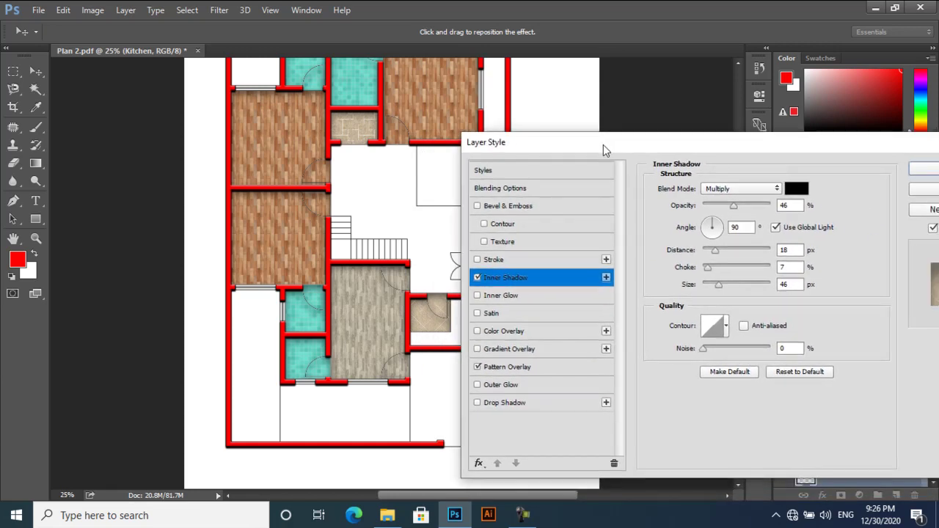
left_click(913, 174)
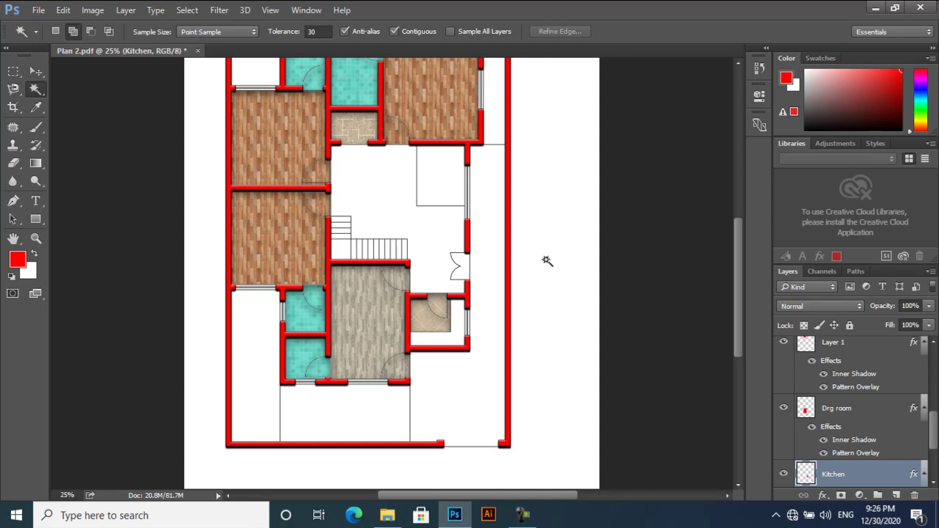
scroll(549, 259, "down", 3)
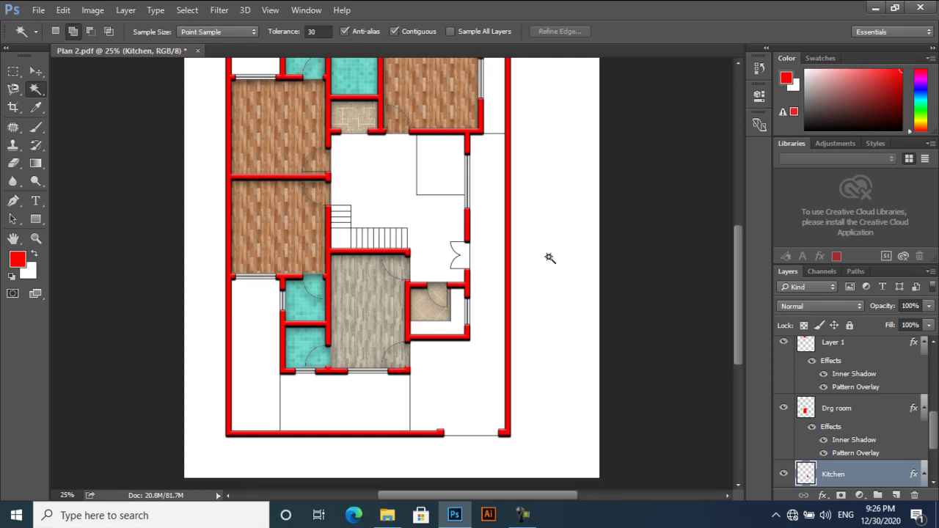
Select the L-shaped kitchen counter area from the Plan layer, fill it with red on a new layer named Kitchen Counter, and clear the selection.
scroll(833, 449, "down", 3)
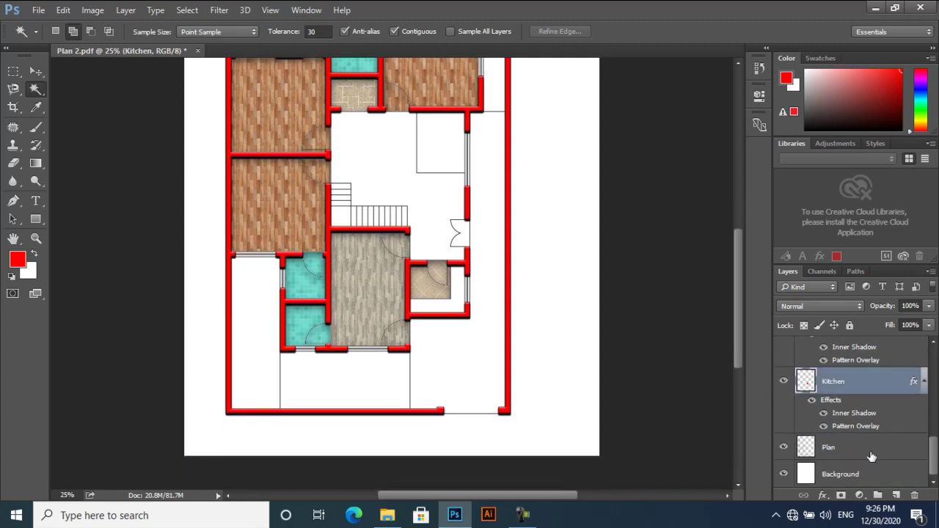
left_click(868, 454)
left_click(460, 297)
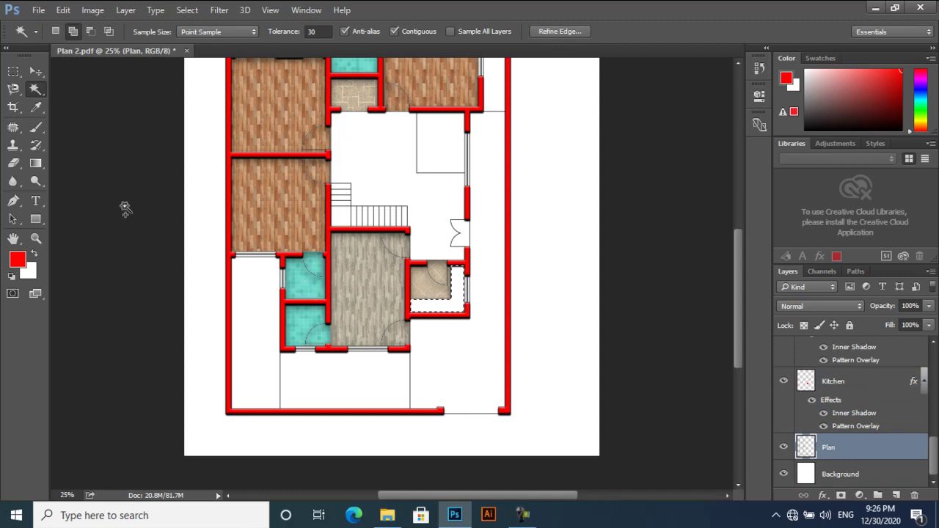
left_click(896, 495)
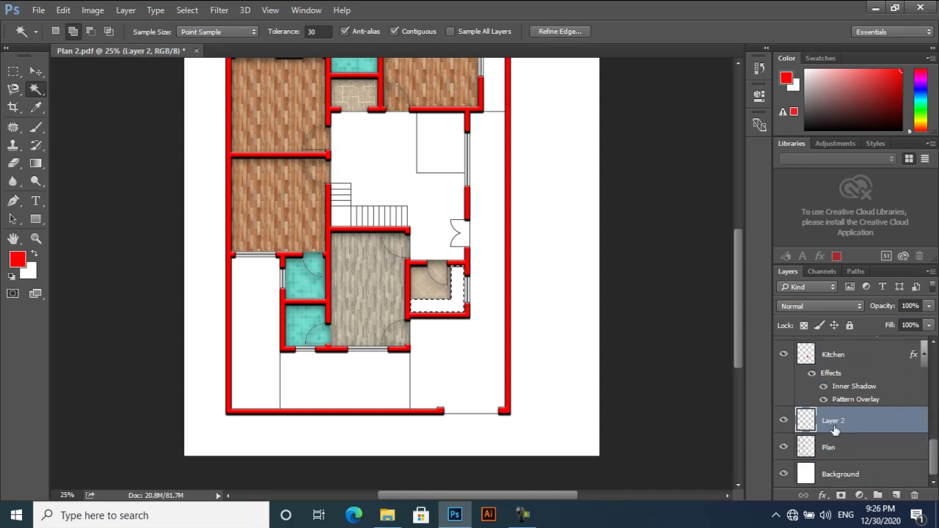
double_click(833, 422)
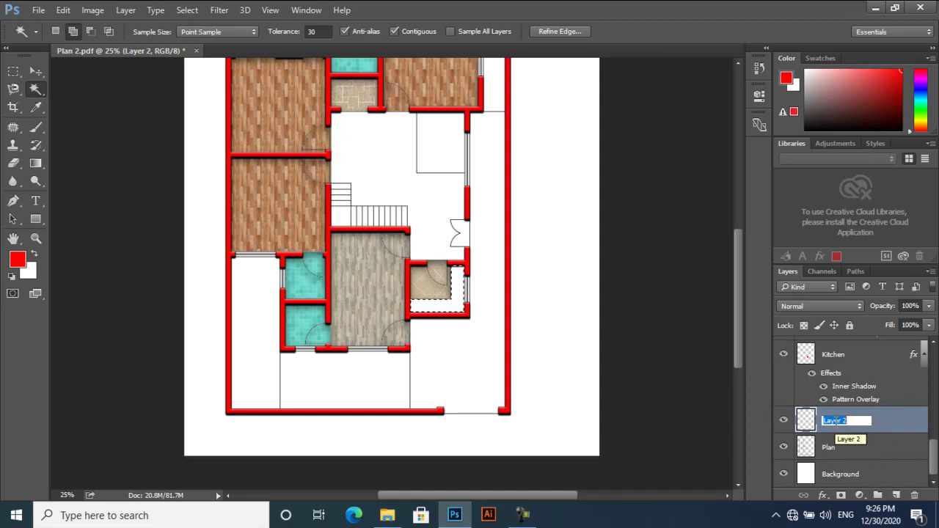
type("Kitche")
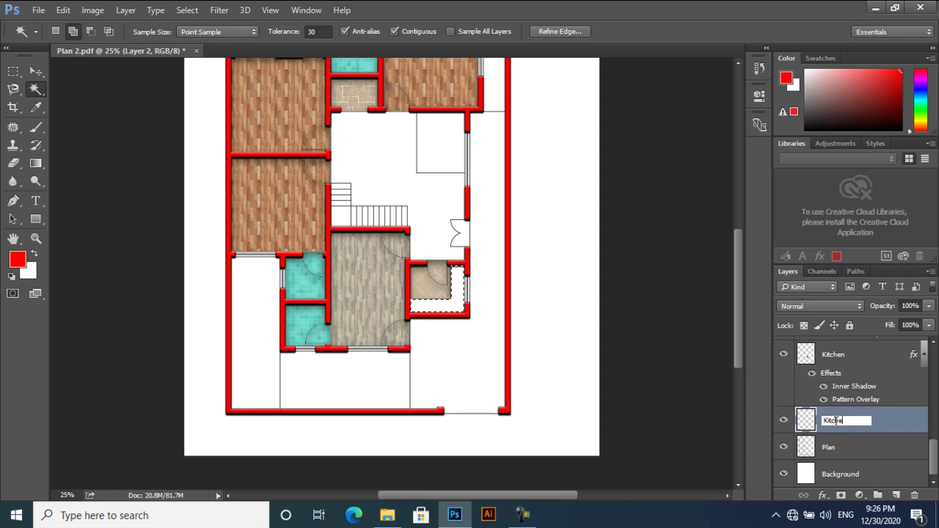
type("n Counter")
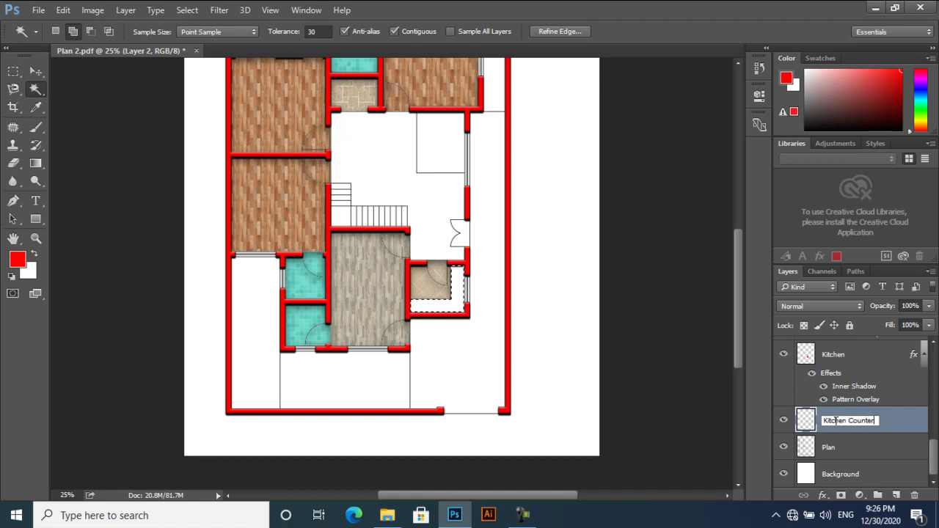
key("Return")
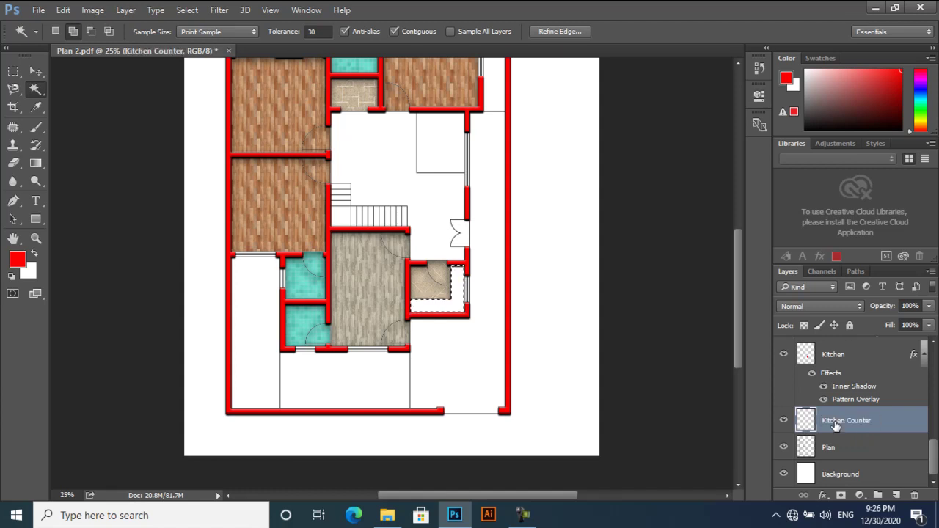
key("alt+BackSpace")
key("ctrl+d")
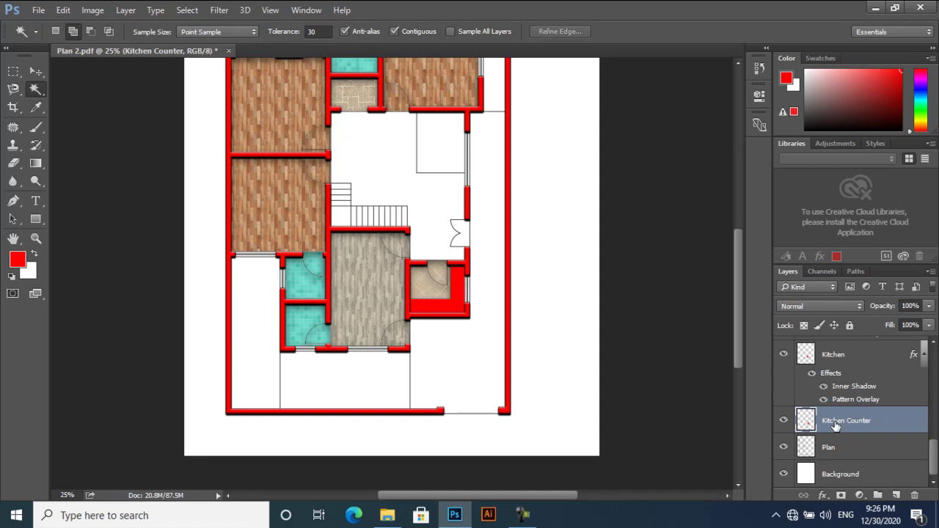
Open the polished marble counter image from the New Textures folder.
left_click(36, 72)
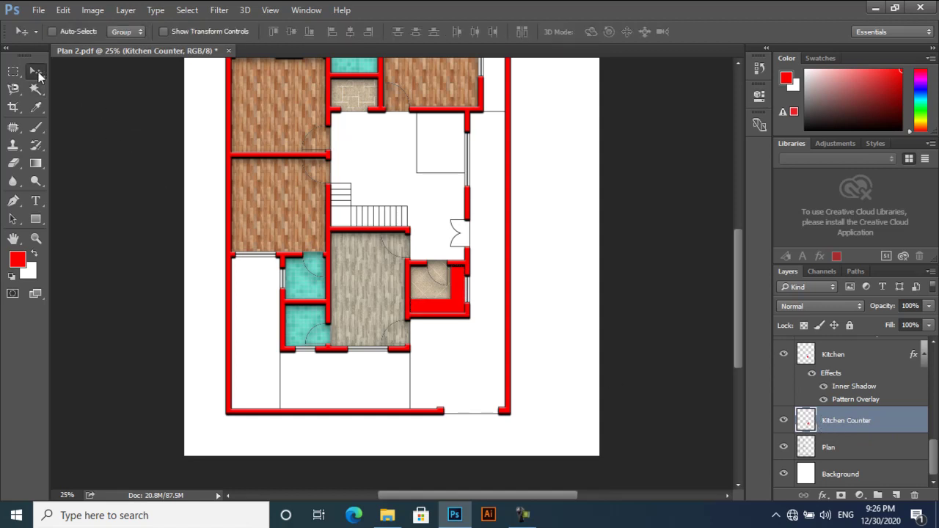
left_click(39, 13)
left_click(46, 35)
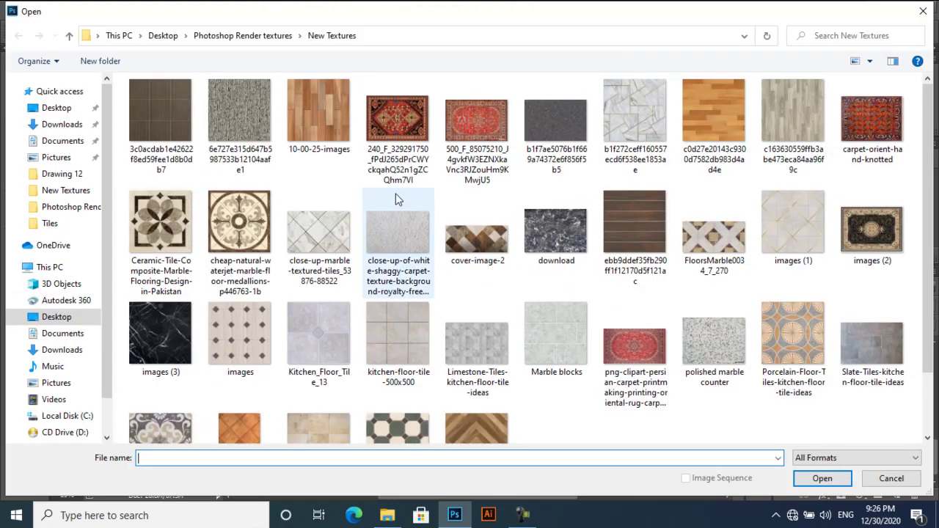
scroll(398, 198, "down", 1)
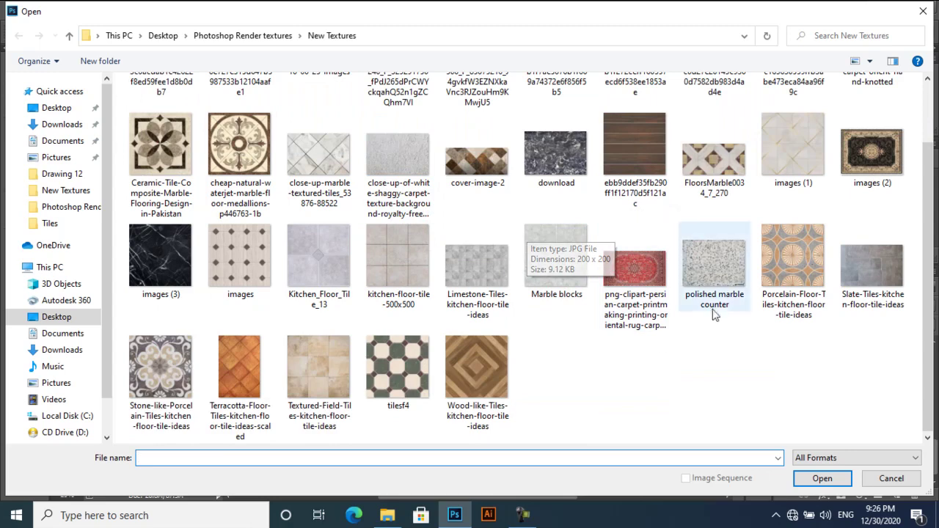
double_click(710, 279)
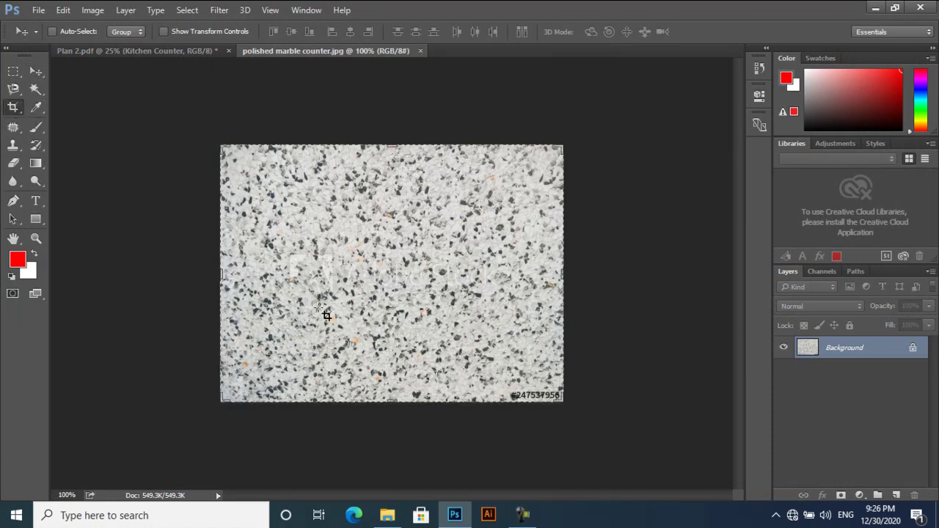
Crop off the bottom strip with the printed number from the marble image and define the result as a pattern.
left_click(13, 107)
left_click(390, 399)
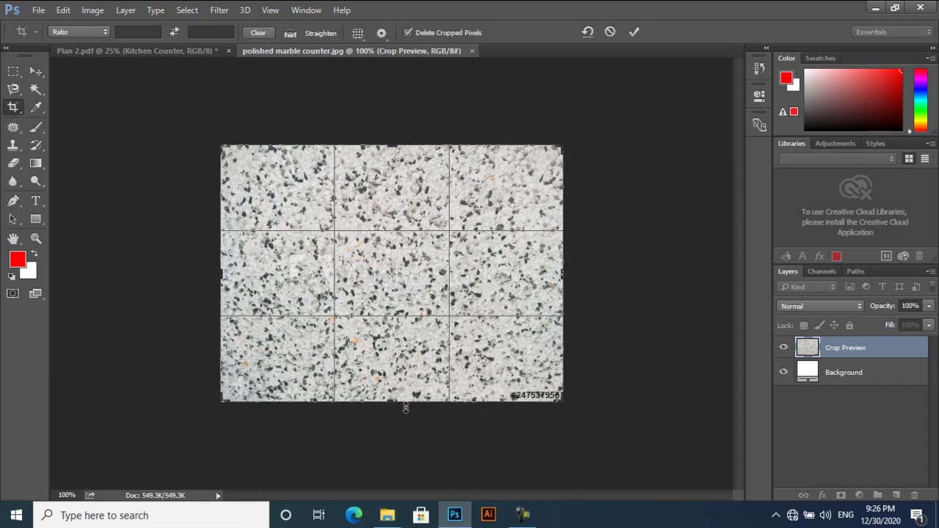
left_click(522, 515)
left_click(787, 471)
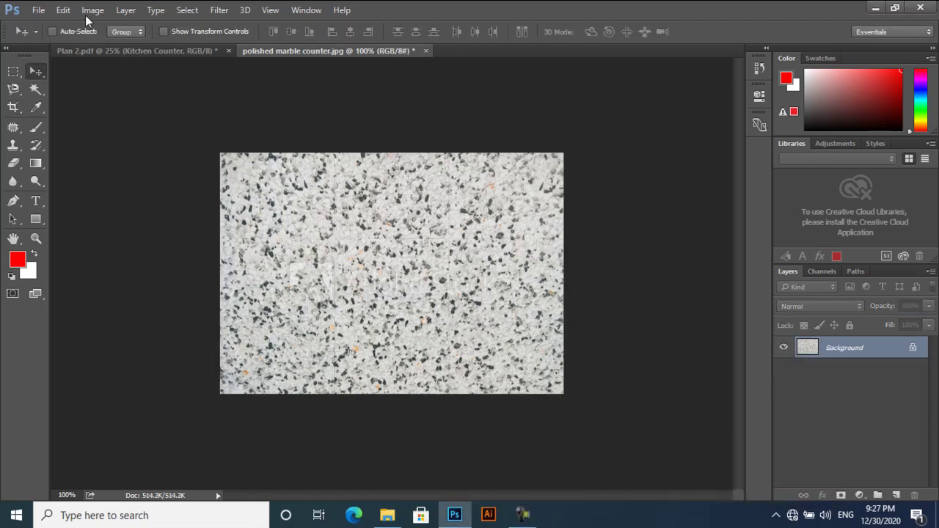
left_click(63, 9)
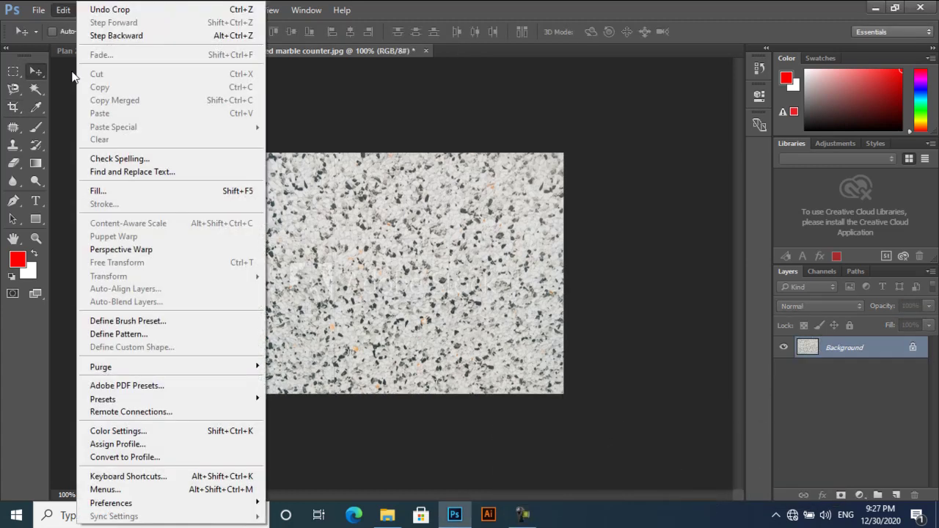
left_click(151, 334)
left_click(611, 179)
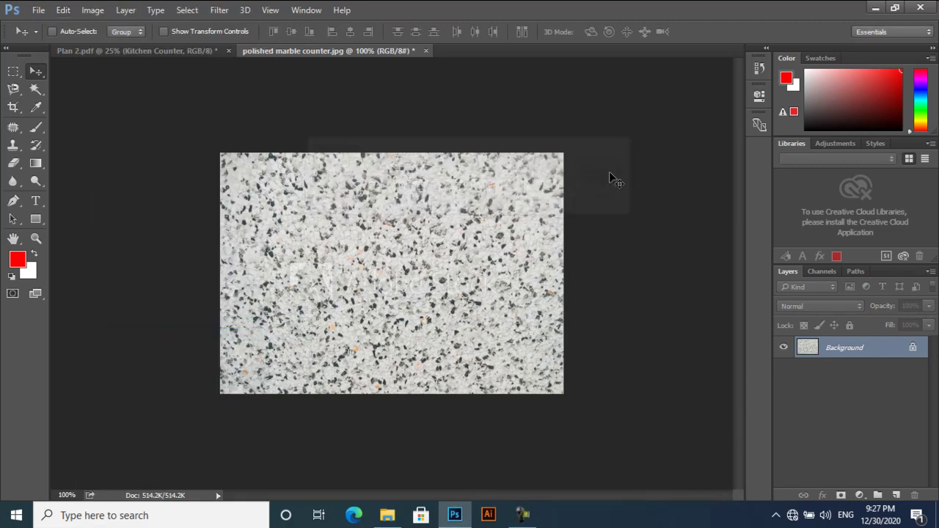
Return to the Plan 2.pdf document and add a Pattern Overlay with the speckled marble pattern to the Kitchen Counter layer.
left_click(188, 51)
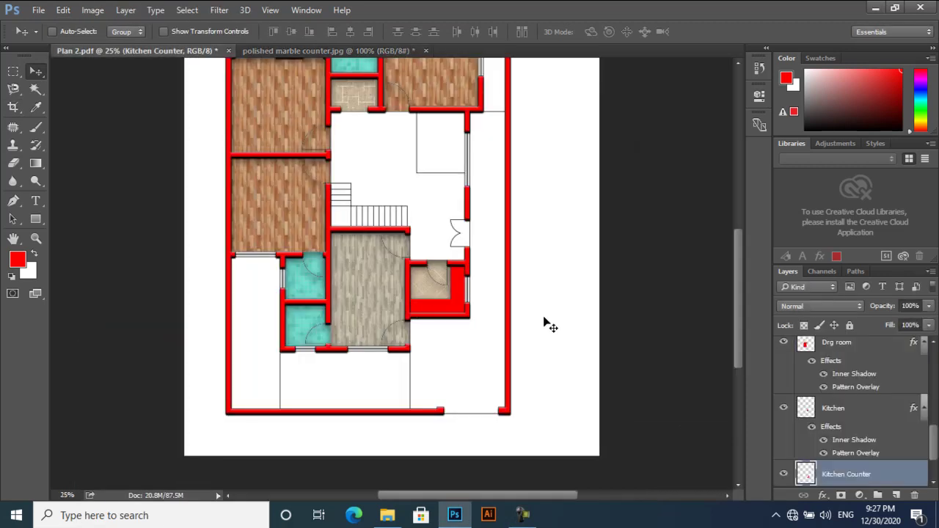
double_click(895, 478)
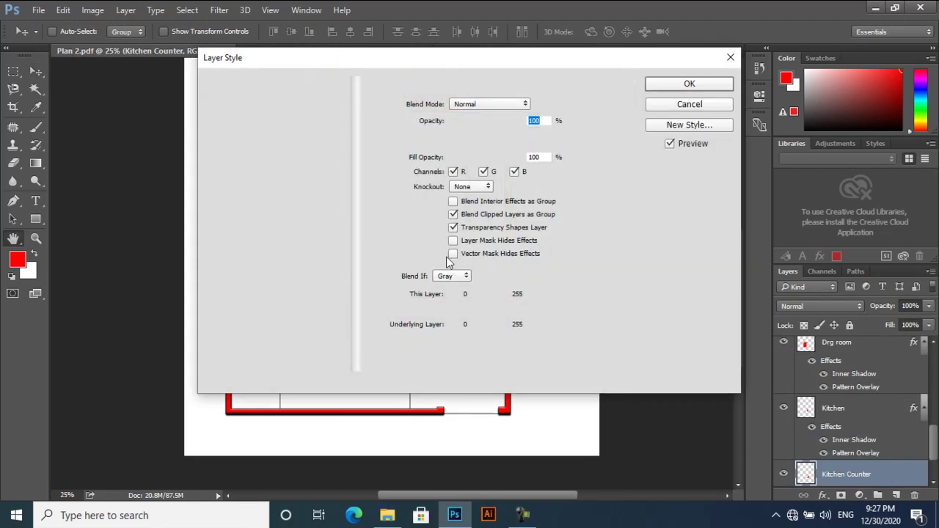
left_click(266, 284)
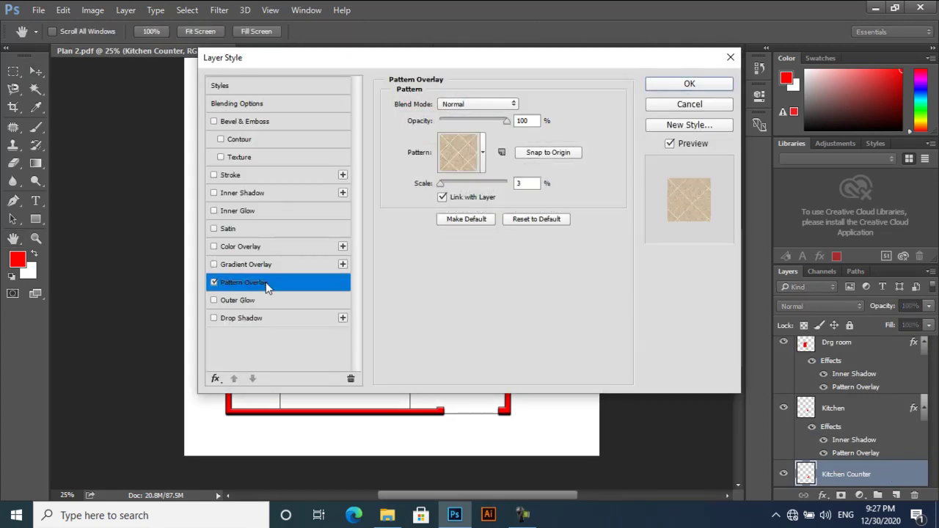
left_click(482, 150)
left_click(437, 257)
left_click_drag(460, 62, 752, 144)
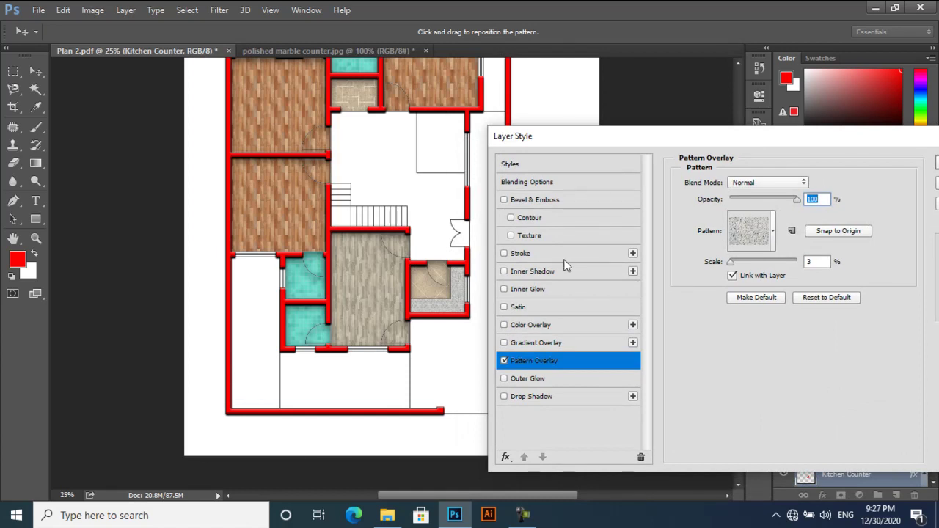
Enable Bevel & Emboss on the Kitchen Counter layer and add an Inner Shadow with an 8 px distance and 21 px size.
left_click(538, 201)
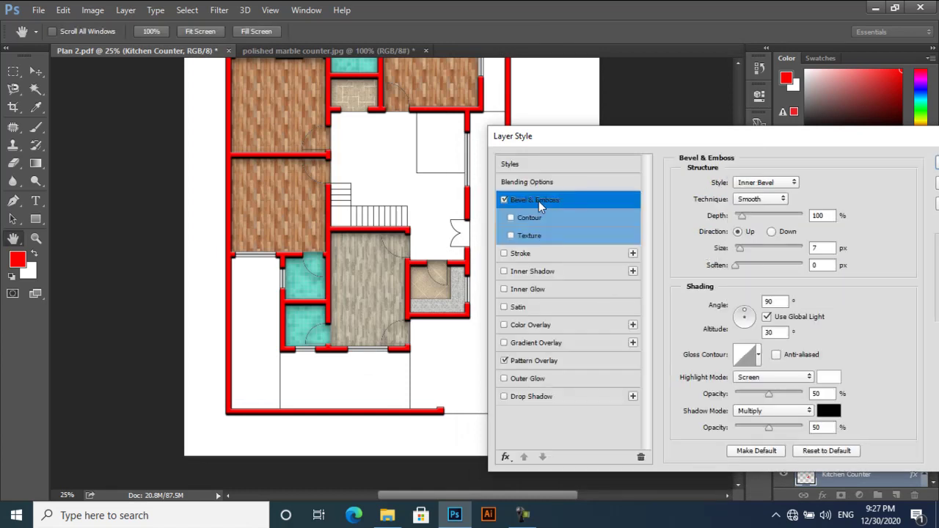
left_click(533, 271)
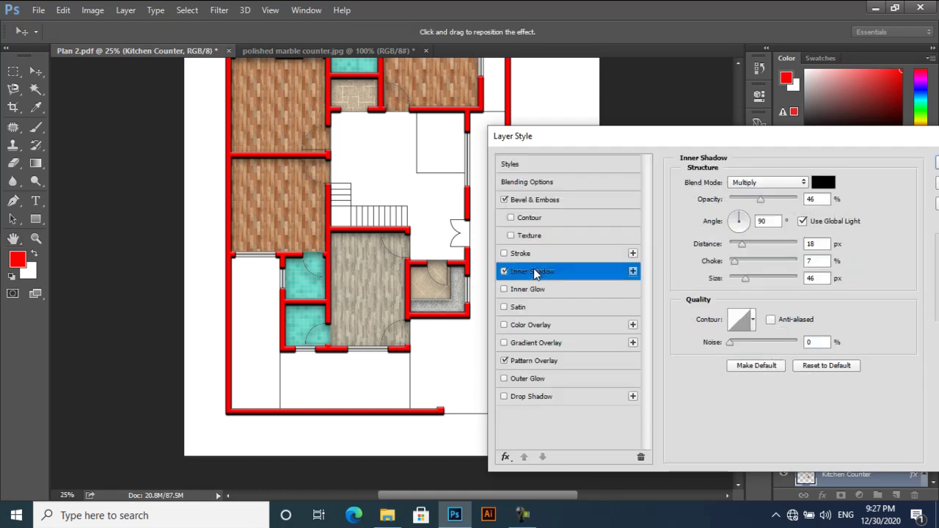
left_click_drag(739, 250, 738, 279)
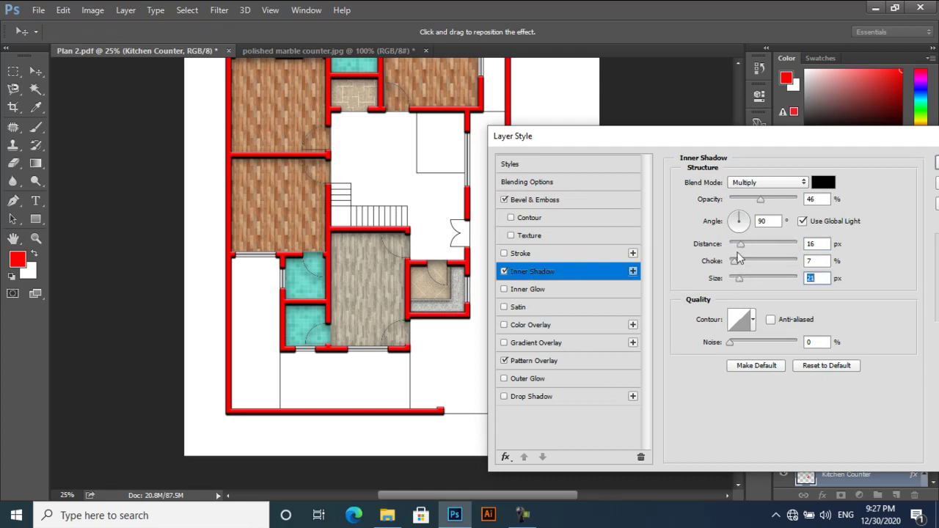
left_click_drag(740, 248, 735, 250)
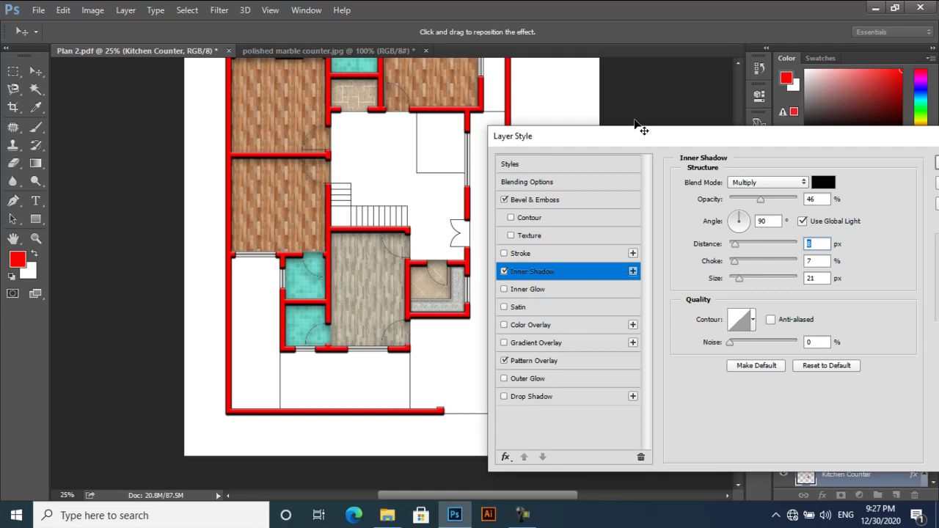
left_click_drag(670, 141, 697, 164)
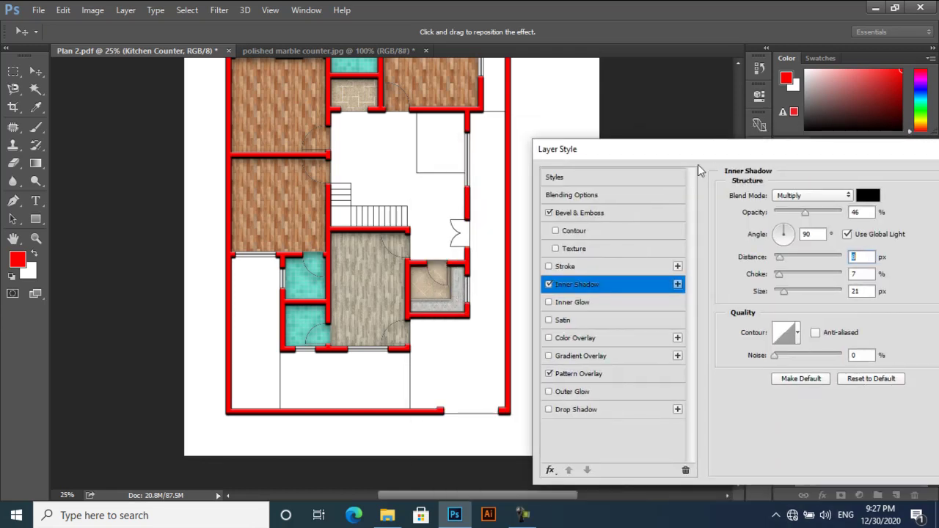
Turn off Bevel & Emboss for the Kitchen Counter layer and apply the layer style.
left_click(549, 213)
left_click_drag(730, 154, 495, 192)
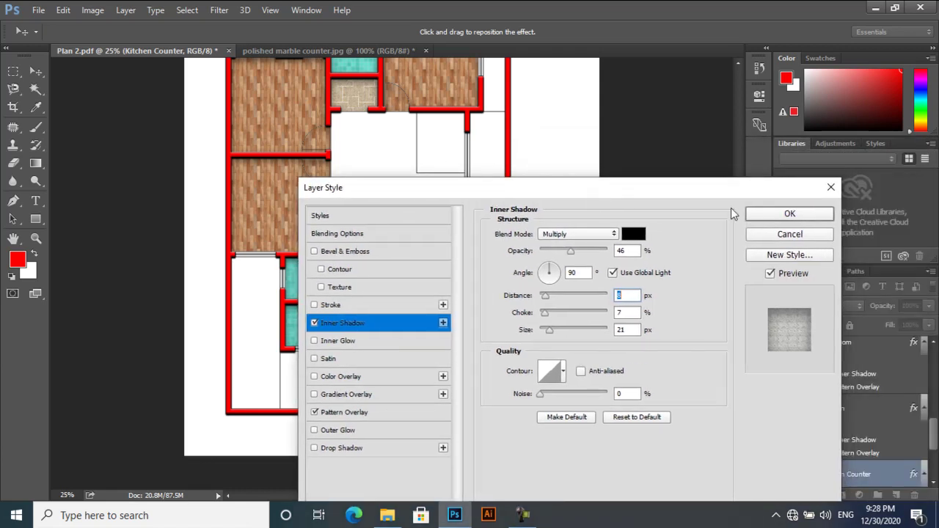
left_click(757, 215)
Select the dining room floor beside the stairs from the Plan layer and fill it with red on a new layer named Din Room.
scroll(445, 245, "up", 3)
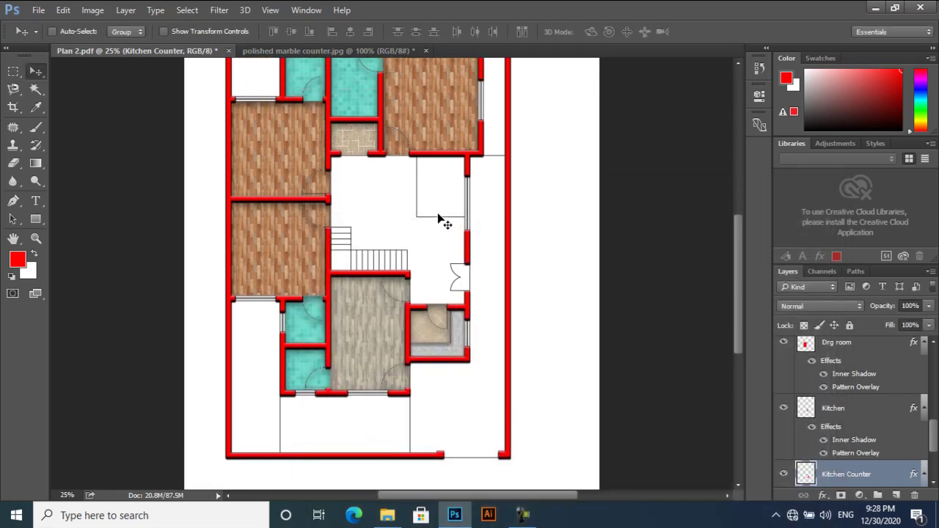
scroll(901, 448, "down", 3)
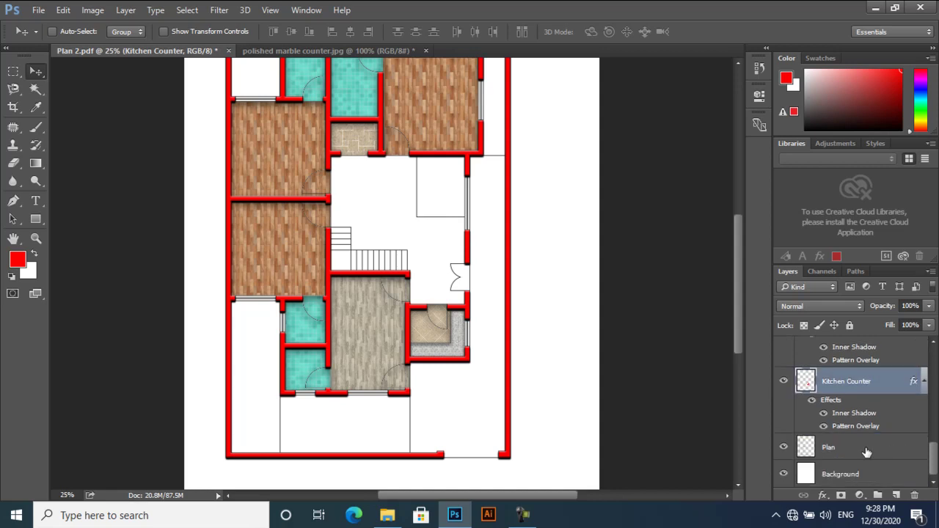
left_click(867, 452)
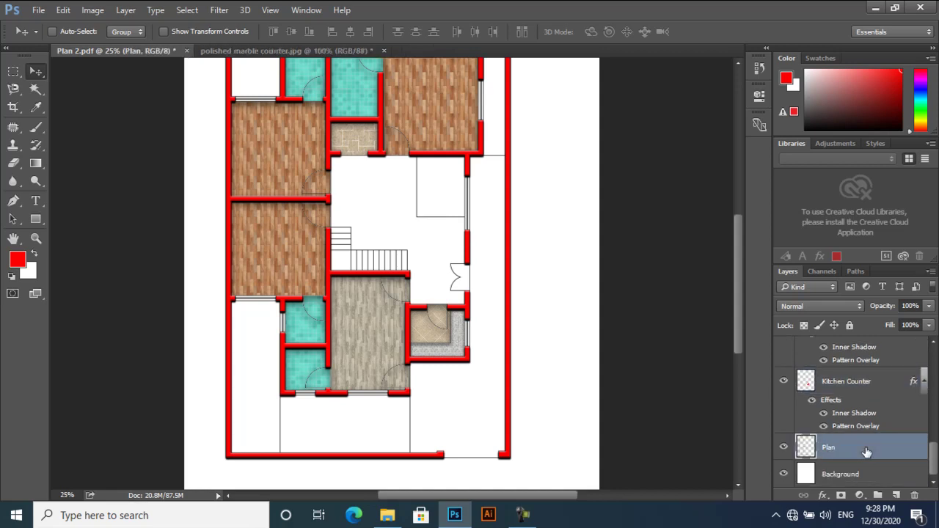
left_click(34, 89)
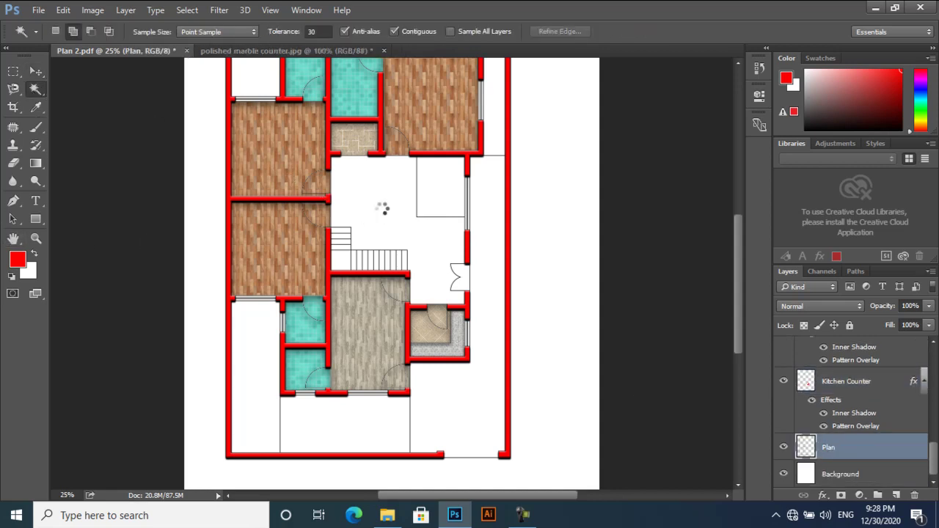
left_click(421, 237)
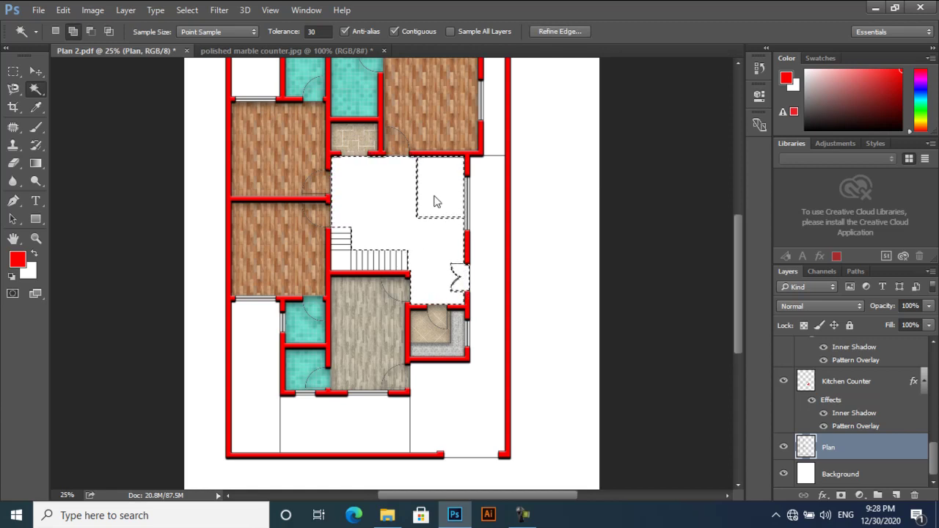
left_click(896, 495)
double_click(836, 427)
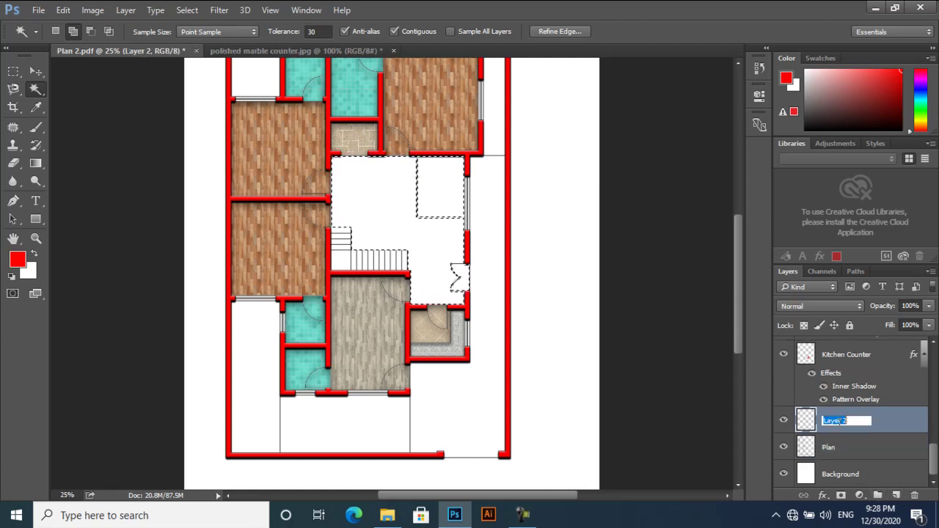
type("D")
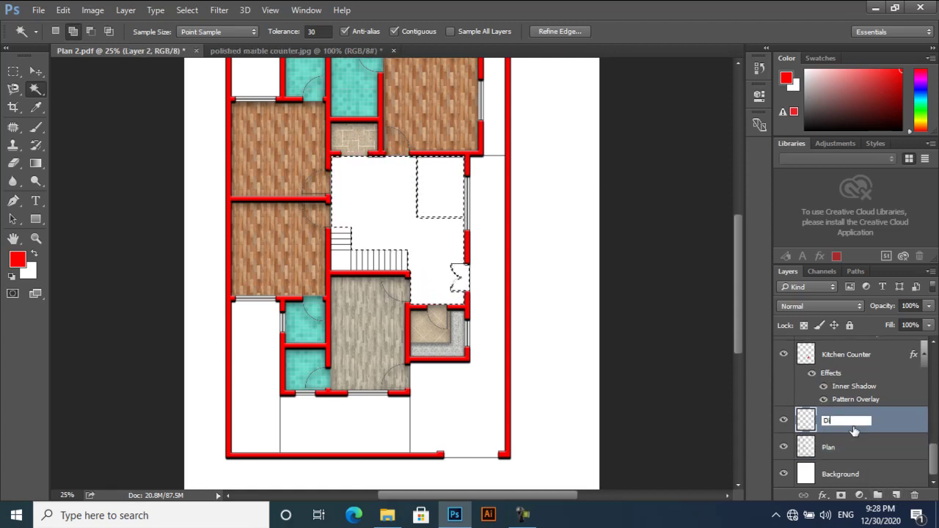
type("in Room")
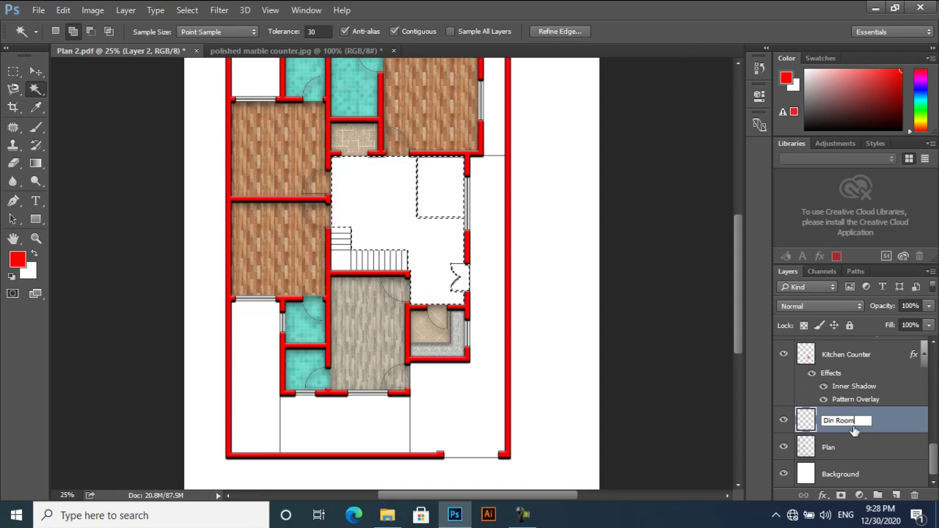
key("Return")
key("alt+BackSpace")
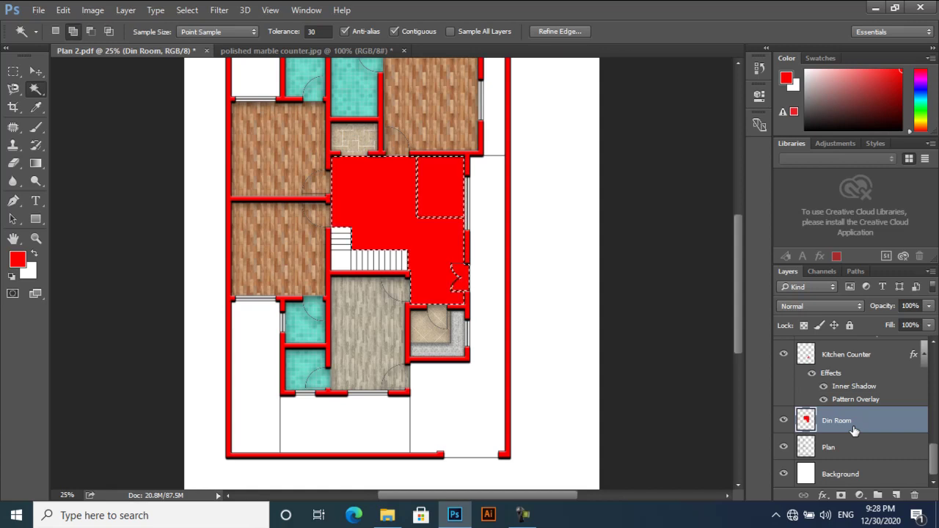
Deselect the dining room area and close polished marble counter.jpg without saving its changes.
key("ctrl+d")
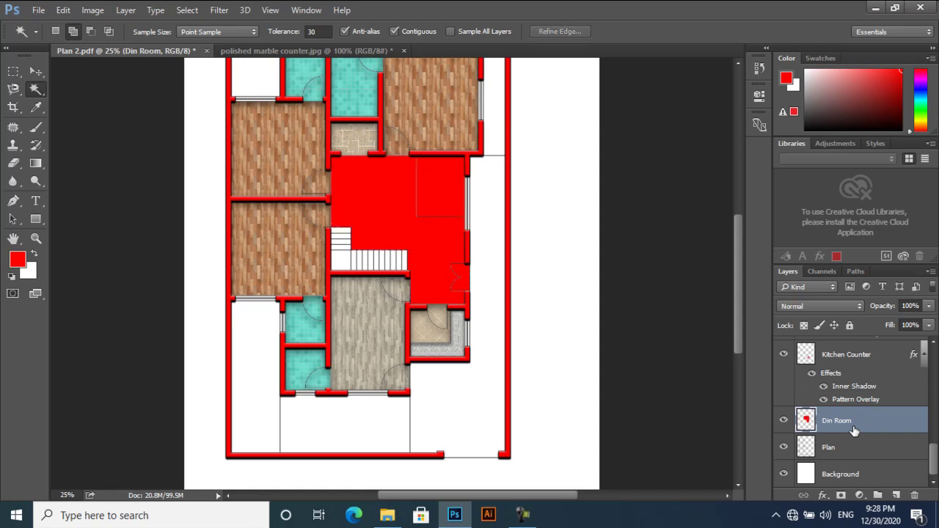
left_click(34, 72)
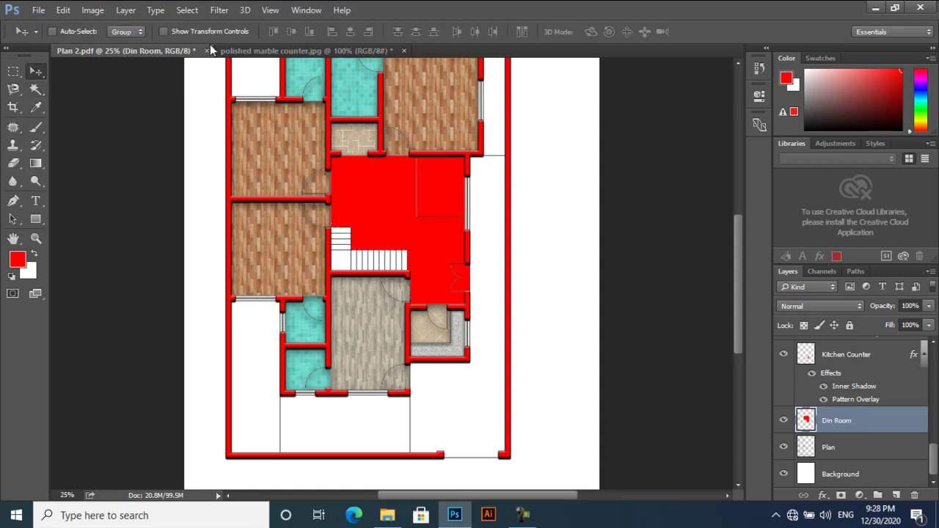
left_click(403, 49)
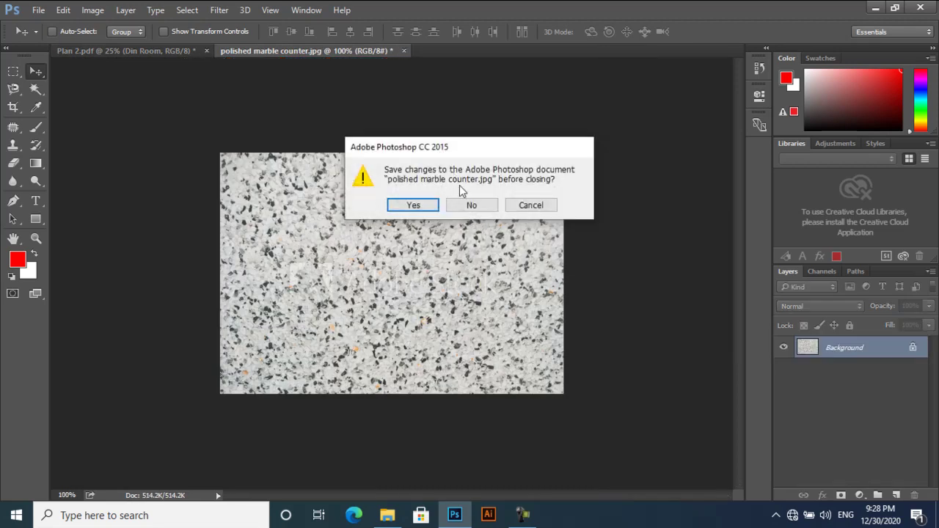
left_click(472, 205)
left_click(38, 10)
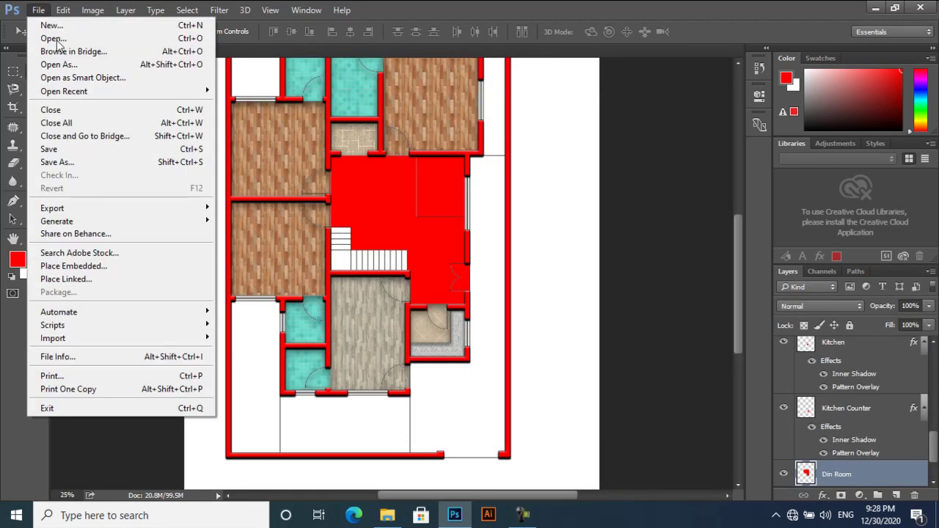
left_click(58, 42)
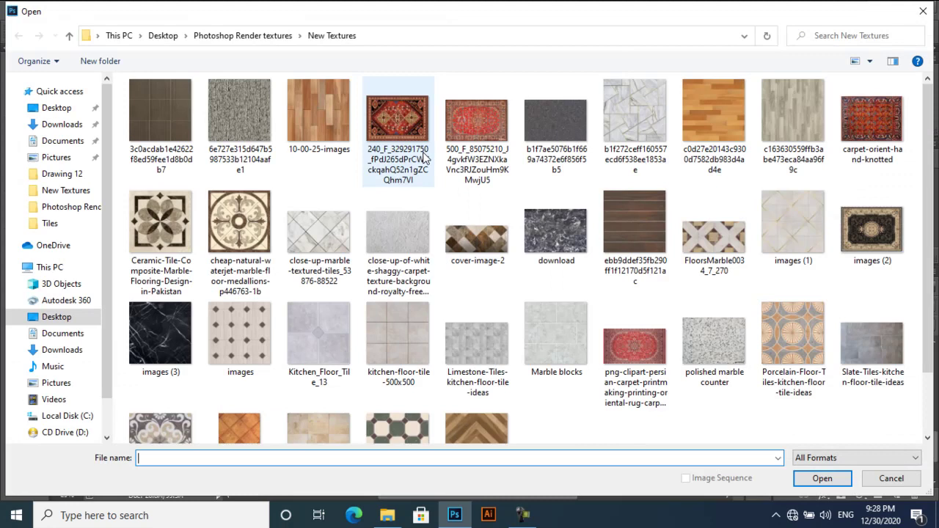
scroll(308, 249, "down", 1)
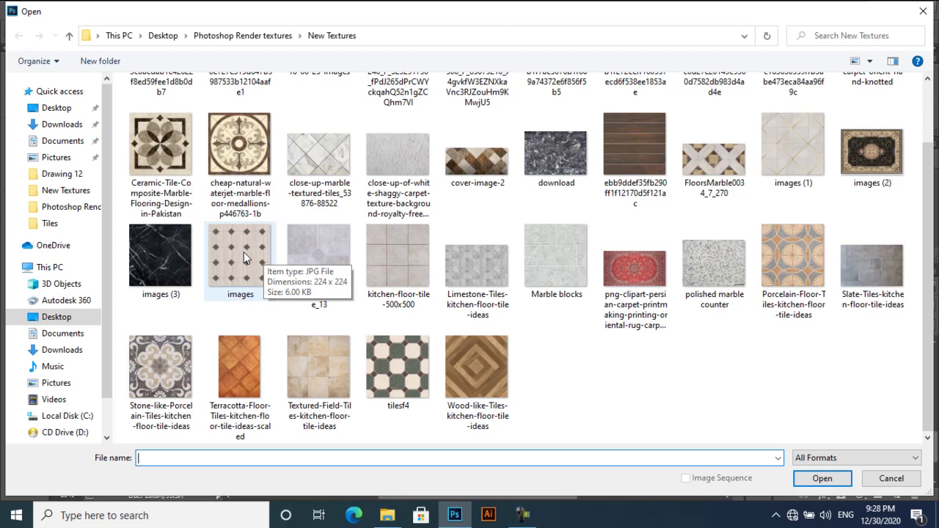
scroll(244, 252, "up", 1)
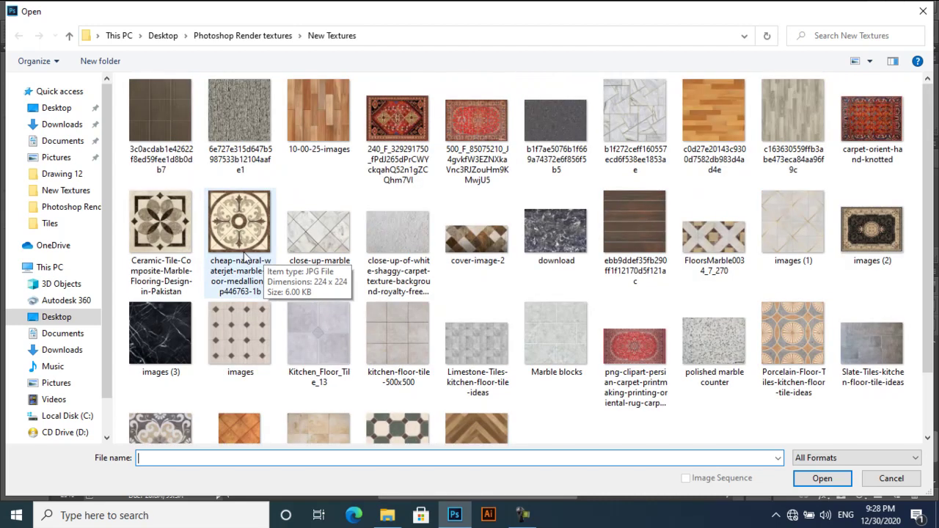
double_click(305, 237)
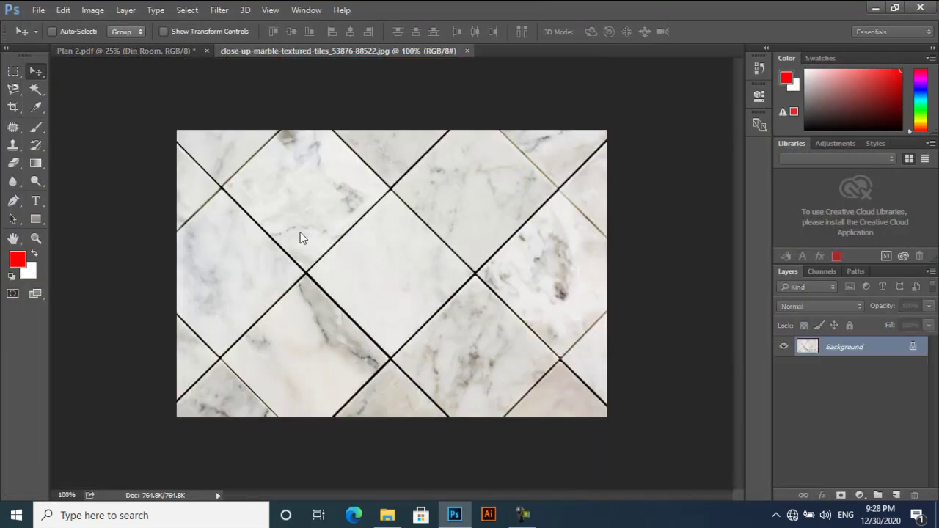
Define the marble tile image as a pattern, keeping the name close-up-marble-textured-tiles_53876-88522.jpg.
left_click(38, 12)
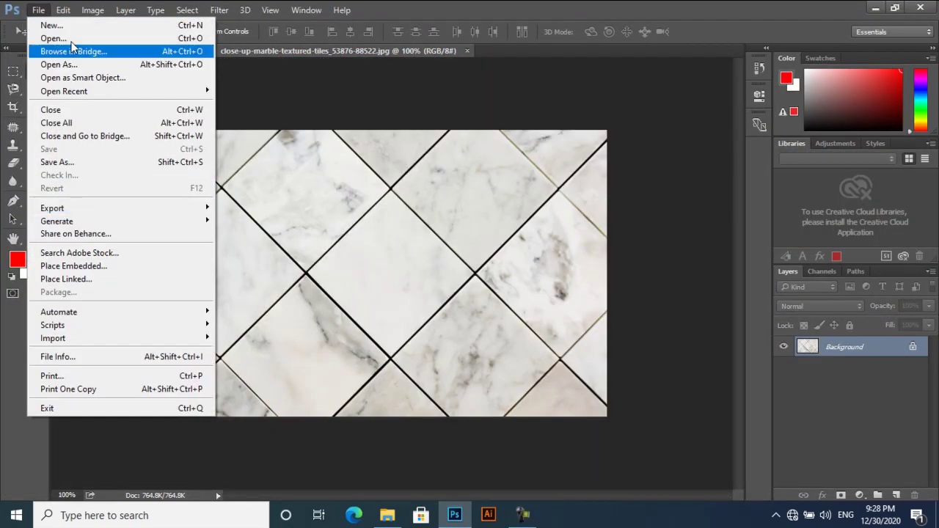
mouse_move(63, 12)
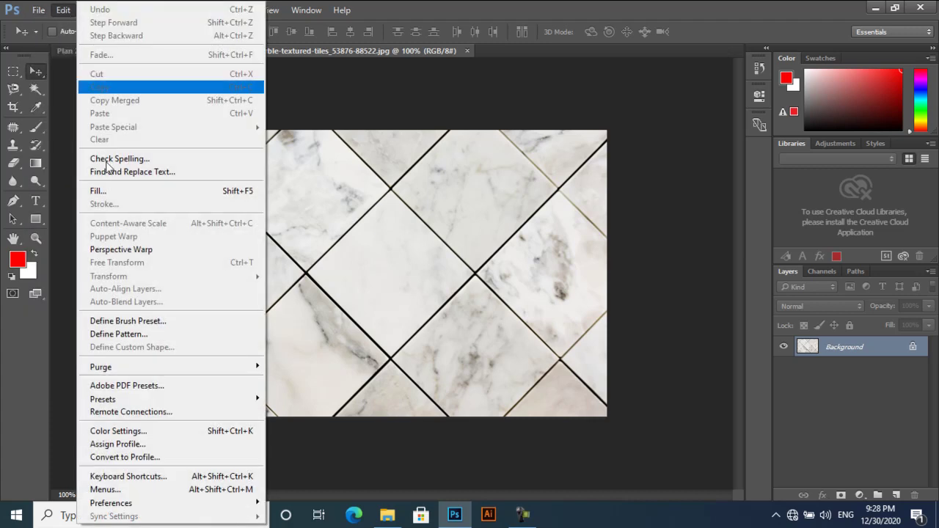
left_click(140, 330)
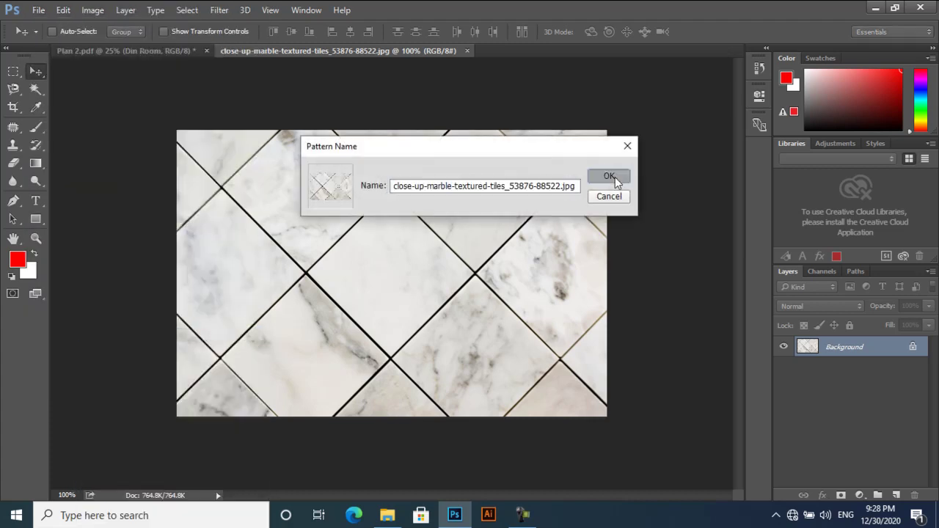
left_click(609, 176)
Return to the Plan 2.pdf document and open the layer style settings of the Din Room layer.
left_click(118, 51)
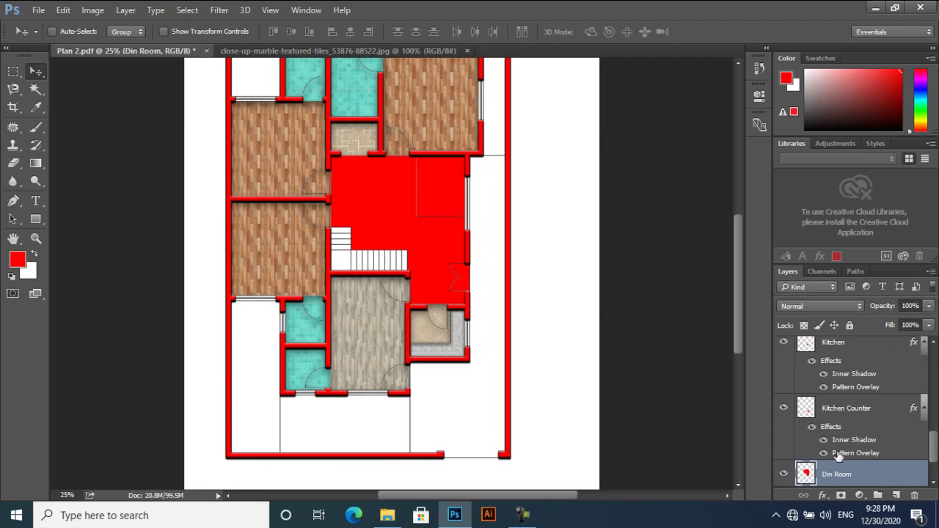
key("h")
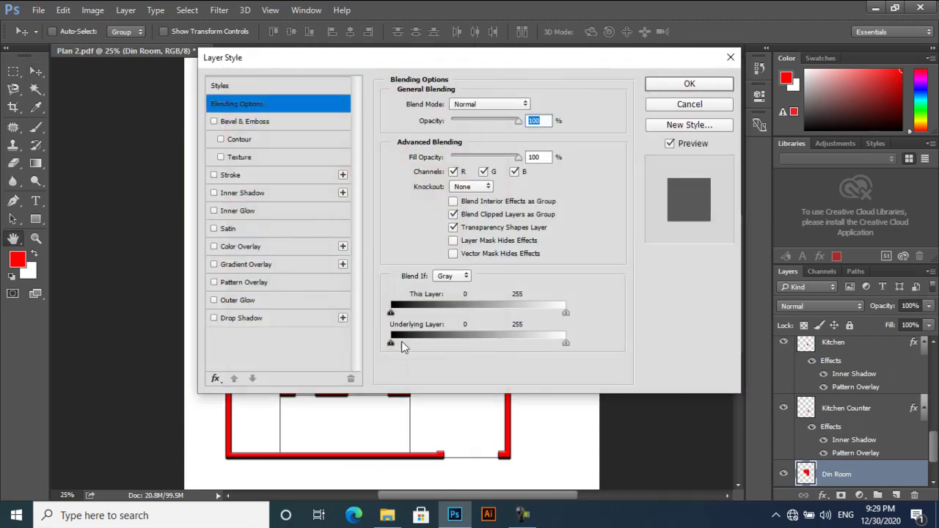
Add a Pattern Overlay to the Din Room layer using the white marble diagonal tile pattern.
left_click(247, 286)
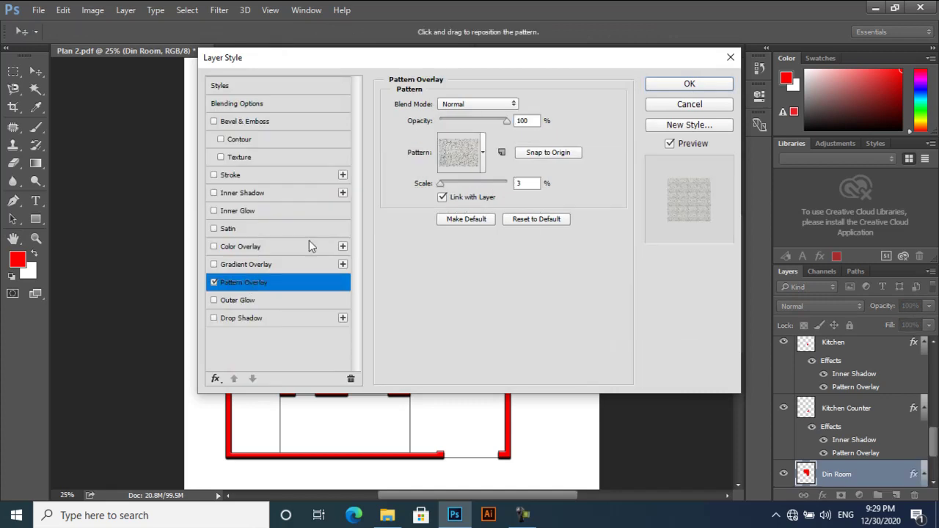
left_click_drag(441, 66, 709, 189)
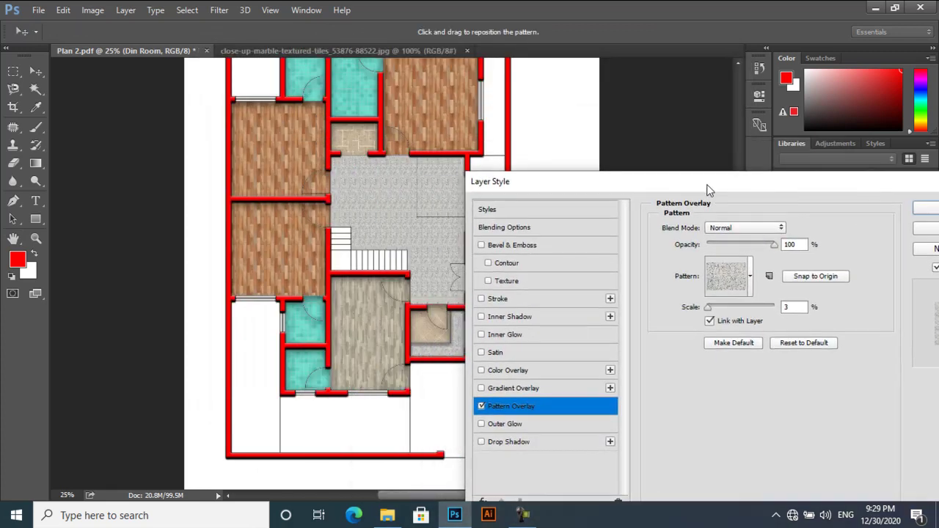
left_click(750, 276)
left_click(727, 381)
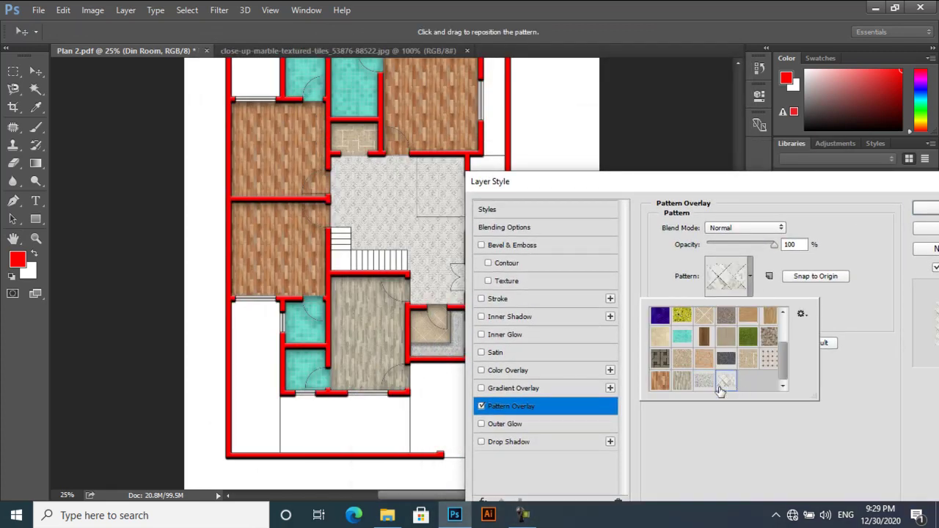
left_click(839, 298)
Set the marble pattern's scale to 33% and apply the layer style to the Din Room layer.
left_click_drag(708, 307, 723, 308)
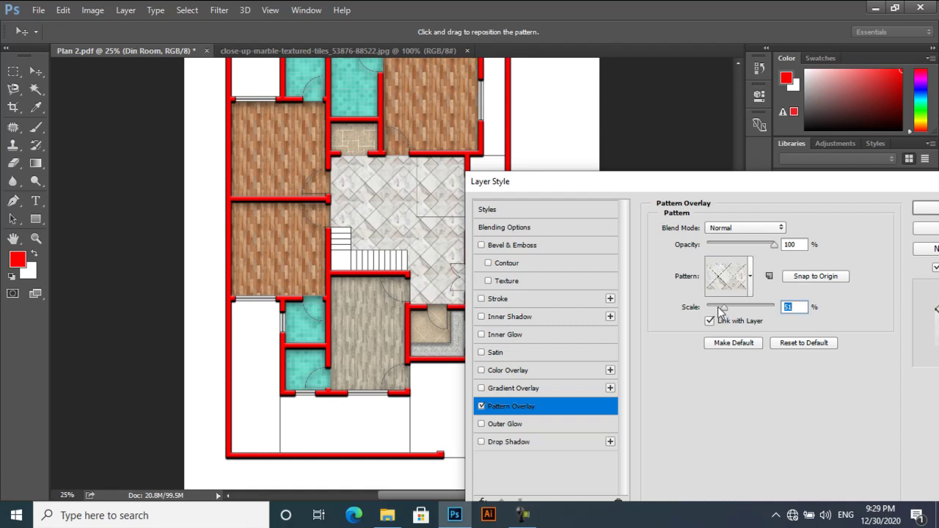
left_click_drag(719, 308, 717, 307)
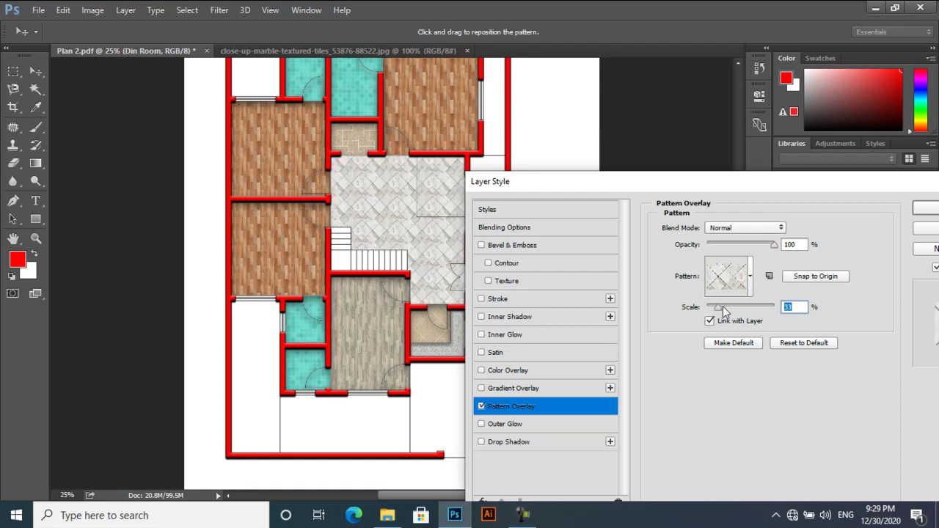
left_click_drag(602, 179, 420, 195)
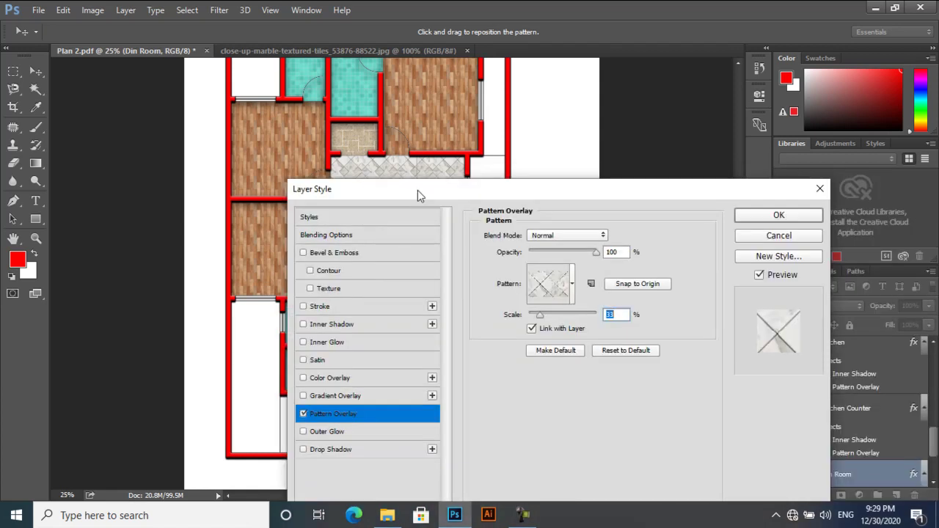
left_click(778, 215)
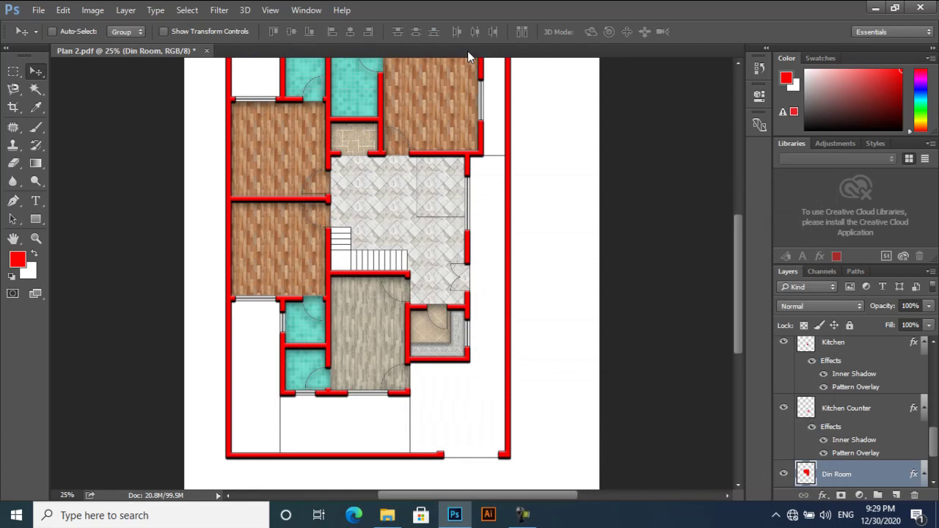
On the Plan layer, select the blank rectangular lawn area in front of the house with the Magic Wand.
scroll(328, 212, "down", 1)
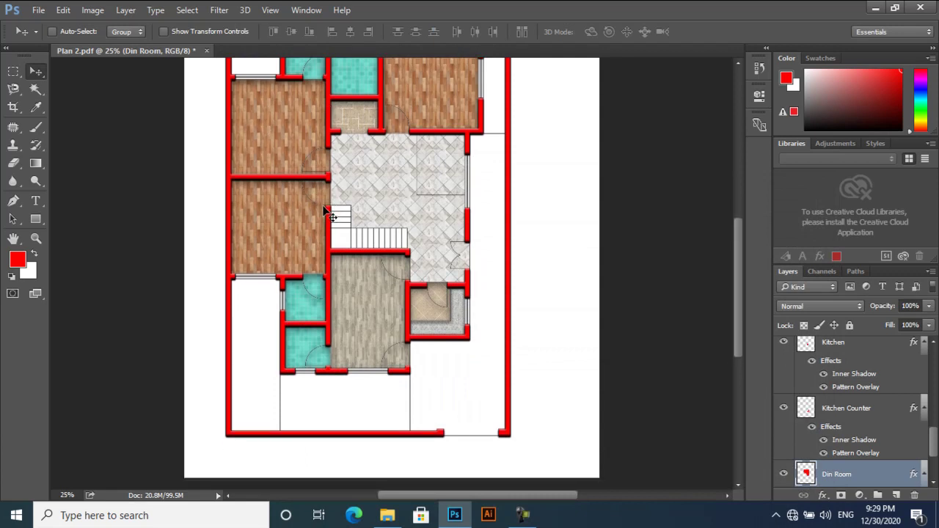
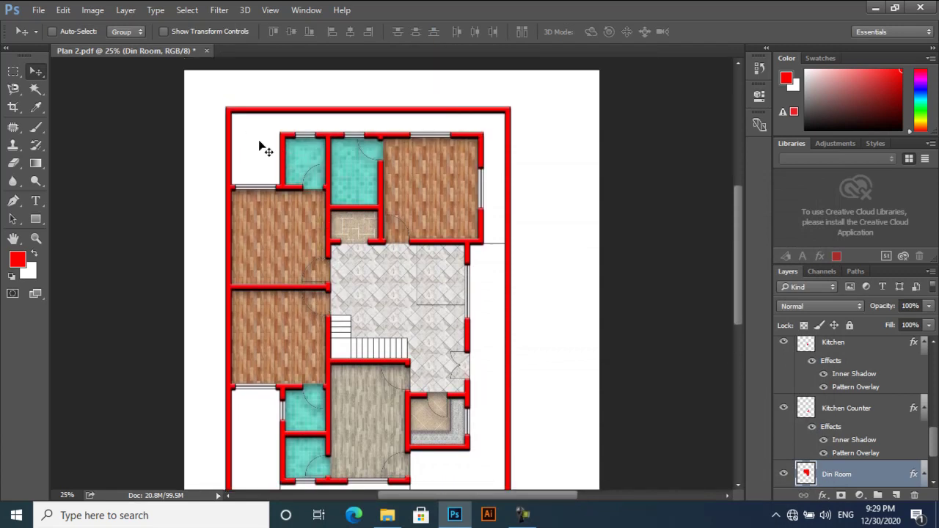
scroll(461, 184, "down", 3)
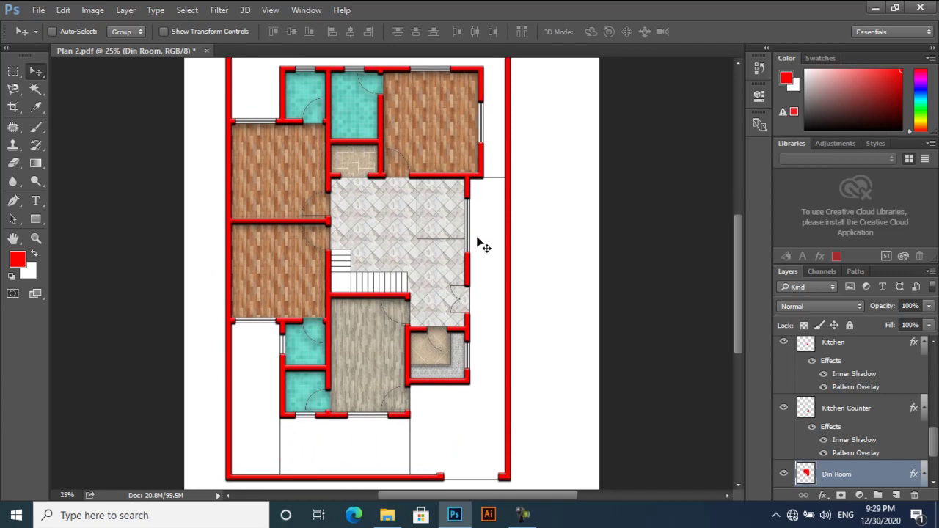
scroll(482, 245, "down", 2)
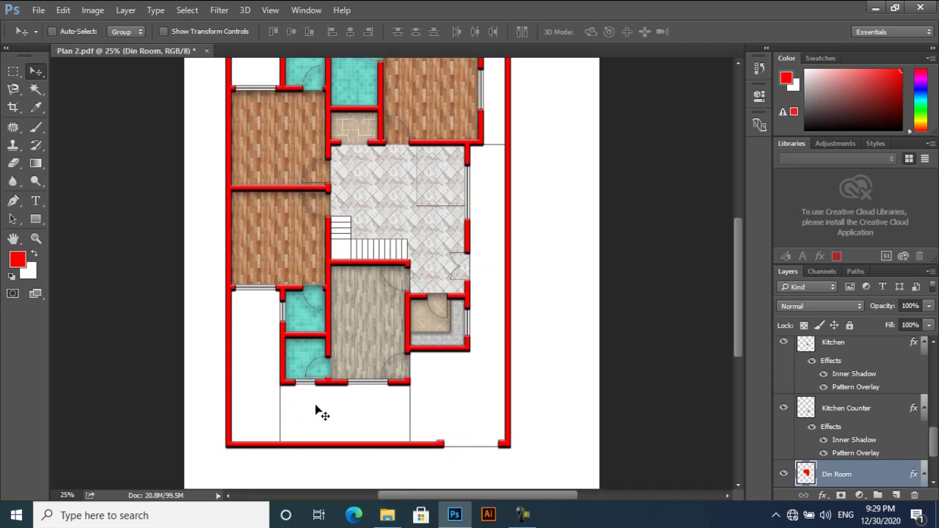
scroll(389, 374, "down", 1)
scroll(883, 437, "down", 3)
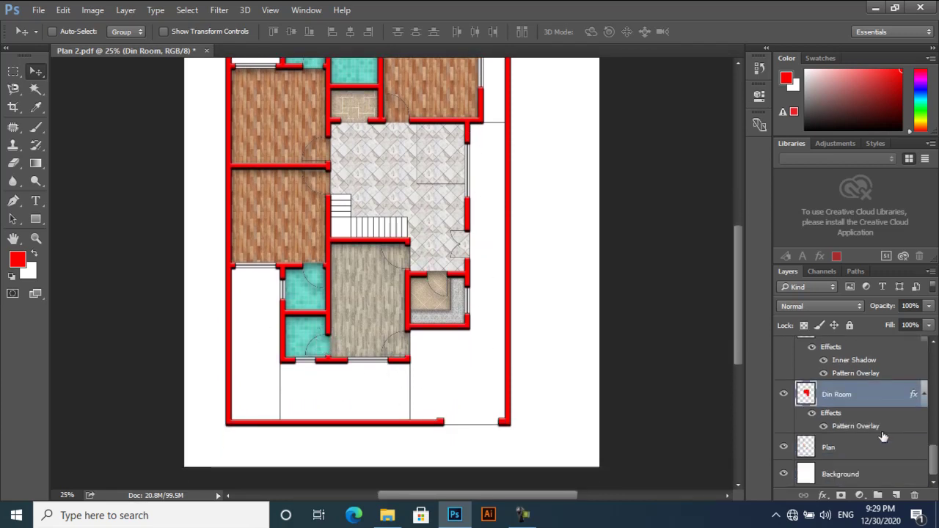
left_click(880, 445)
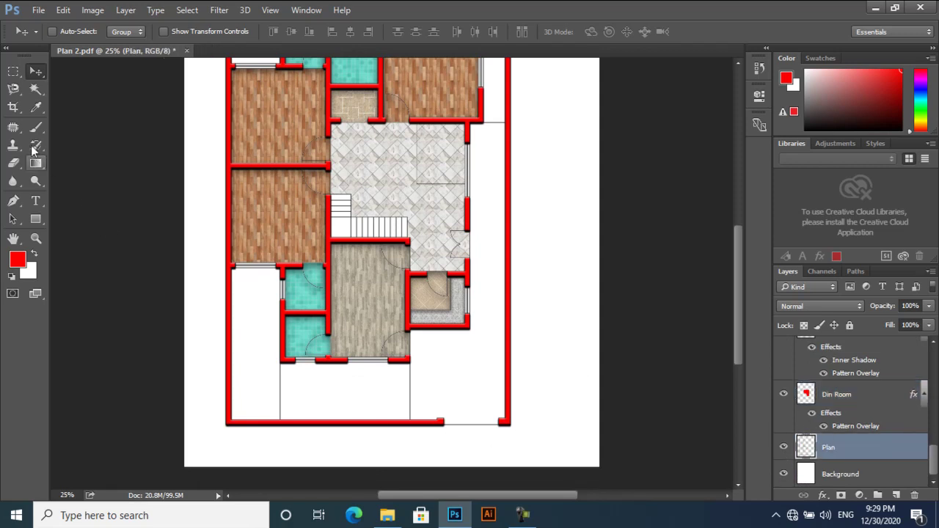
left_click(35, 89)
left_click(361, 401)
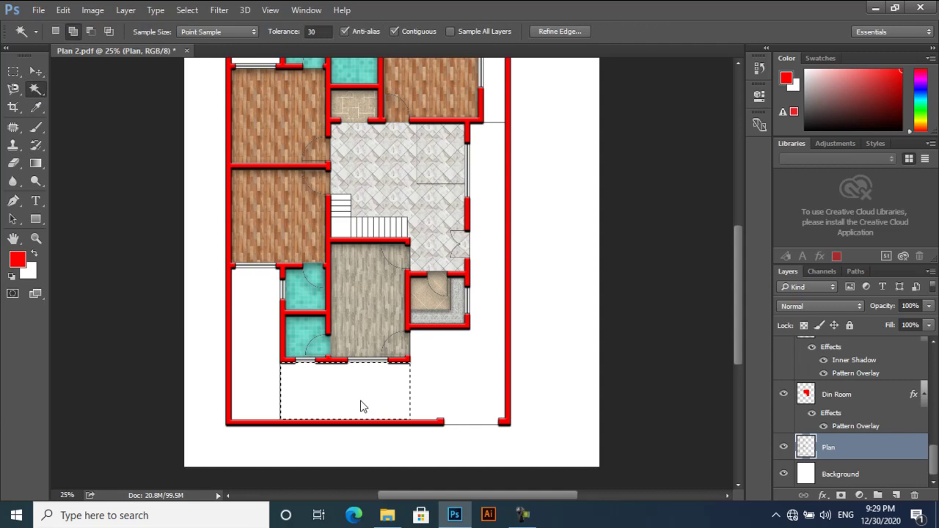
Create a layer named Lawn above the Plan layer, fill the selected area with the red foreground colour and deselect.
left_click(896, 495)
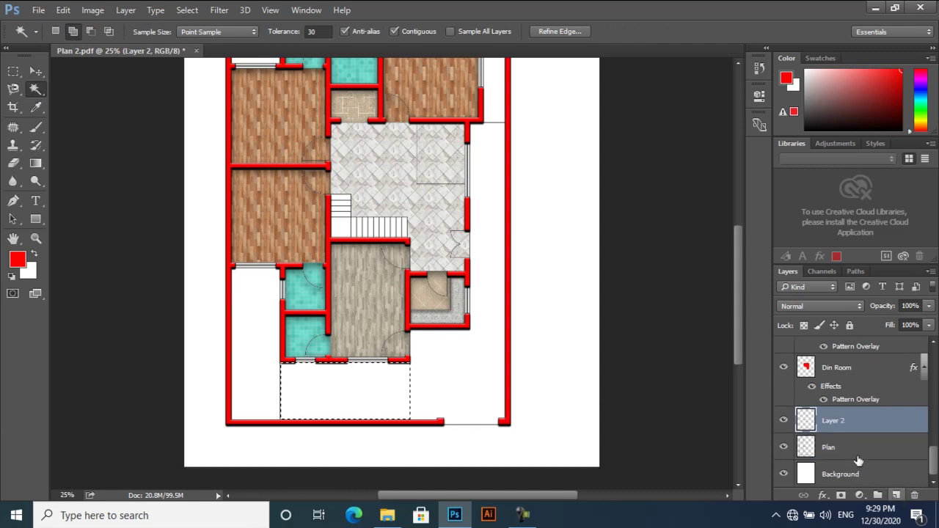
double_click(833, 420)
type("Lawn")
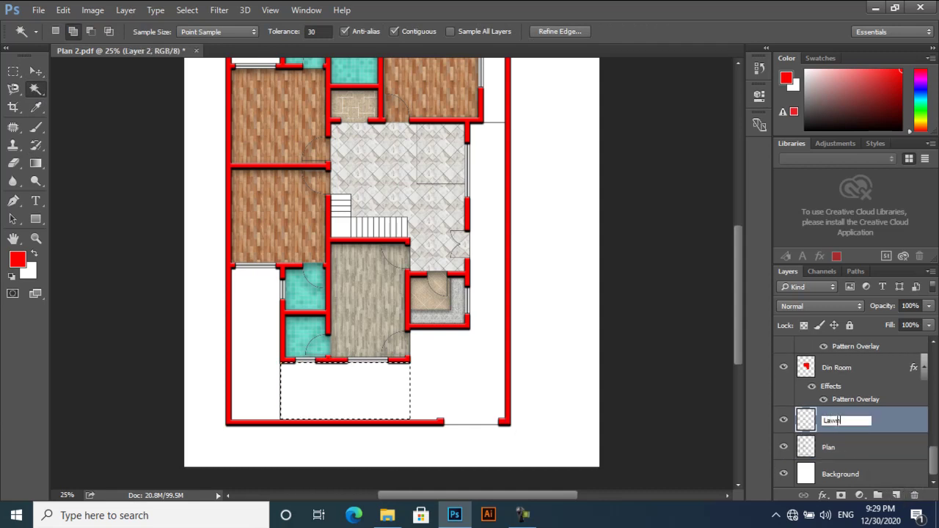
key("Return")
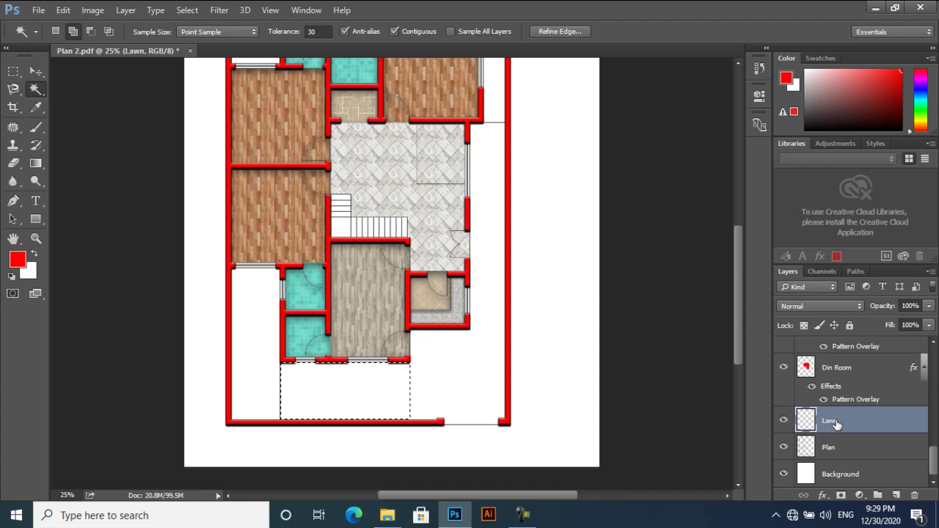
key("alt+BackSpace")
key("ctrl+d")
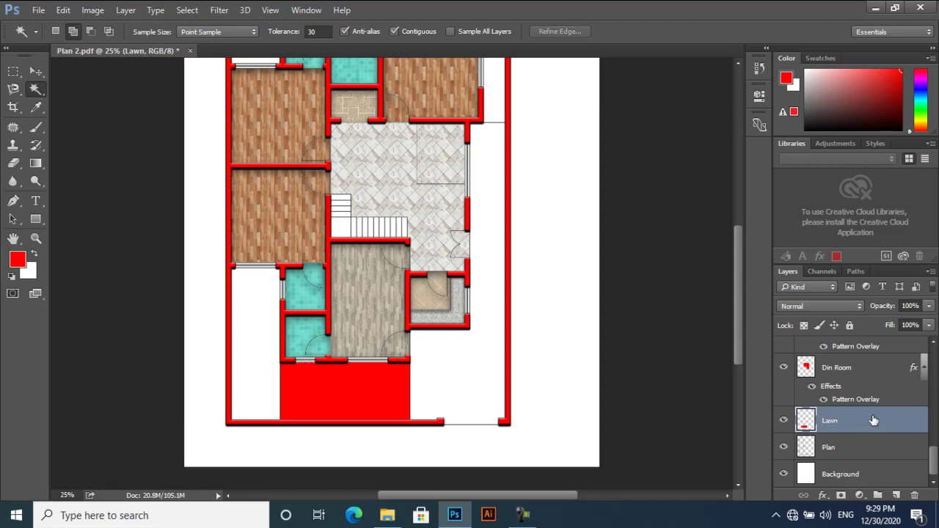
Give the Lawn layer a green grass Pattern Overlay at 41% scale and an Inner Shadow.
double_click(873, 419)
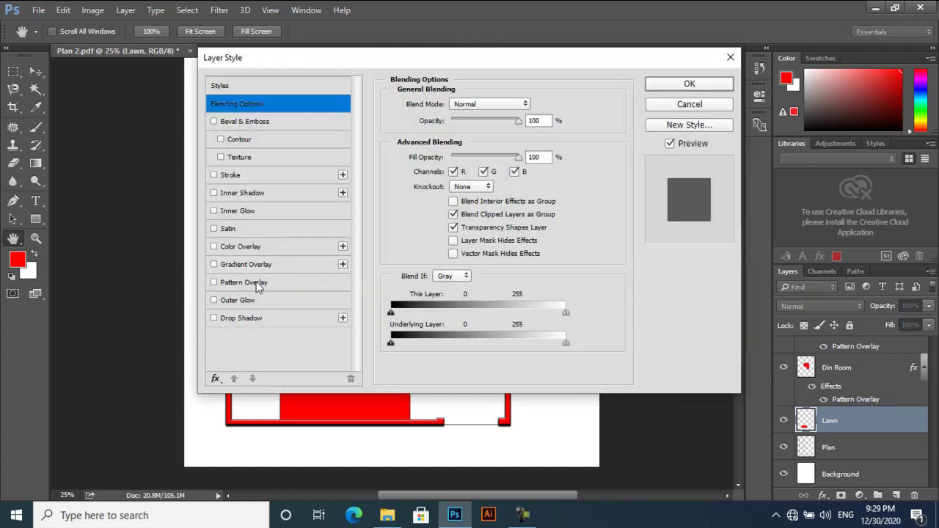
left_click(258, 284)
left_click(482, 152)
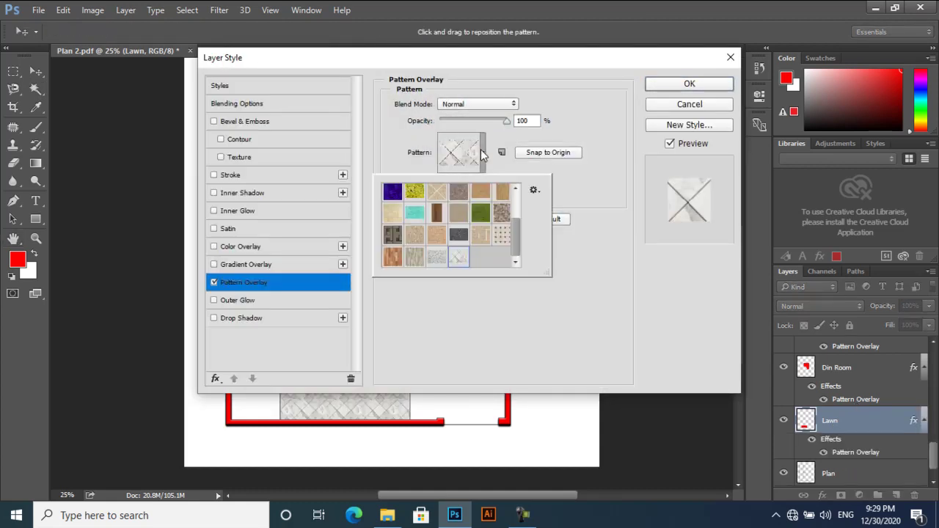
left_click(481, 213)
left_click_drag(444, 59, 576, 93)
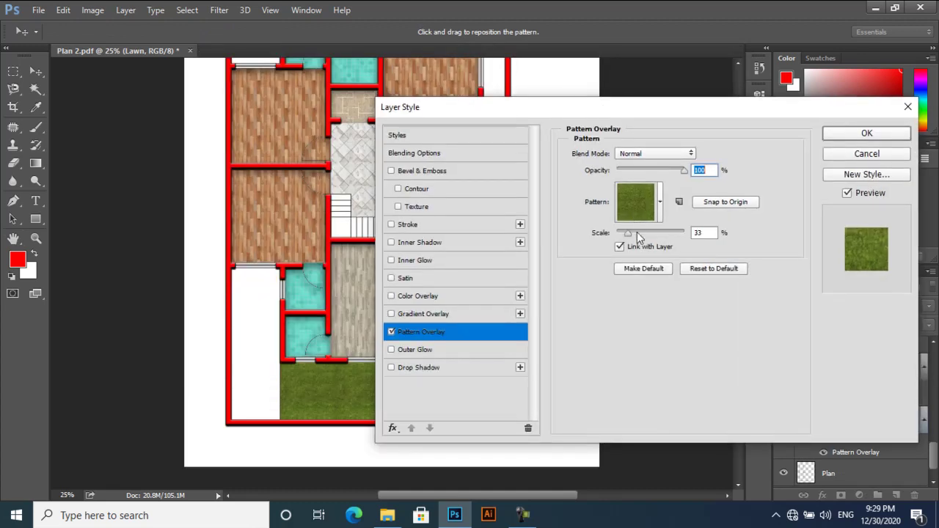
left_click_drag(637, 231, 636, 231)
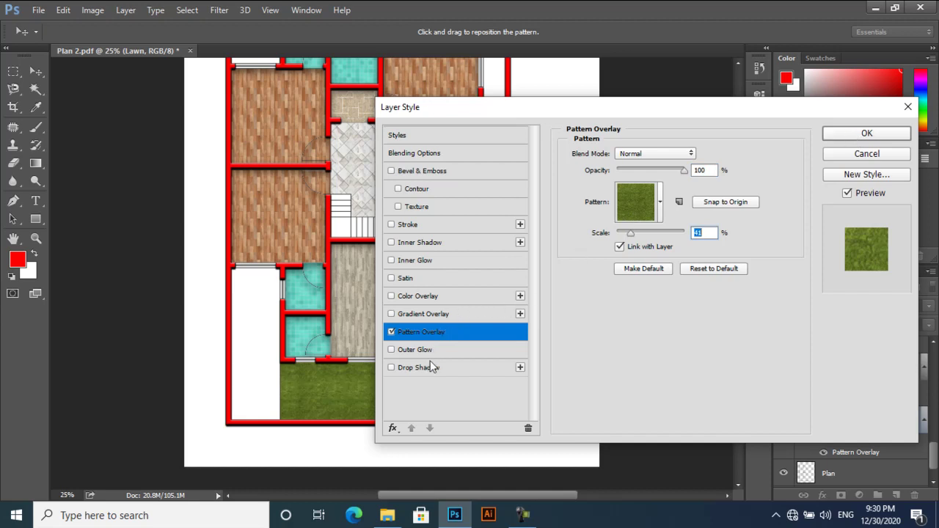
left_click(421, 245)
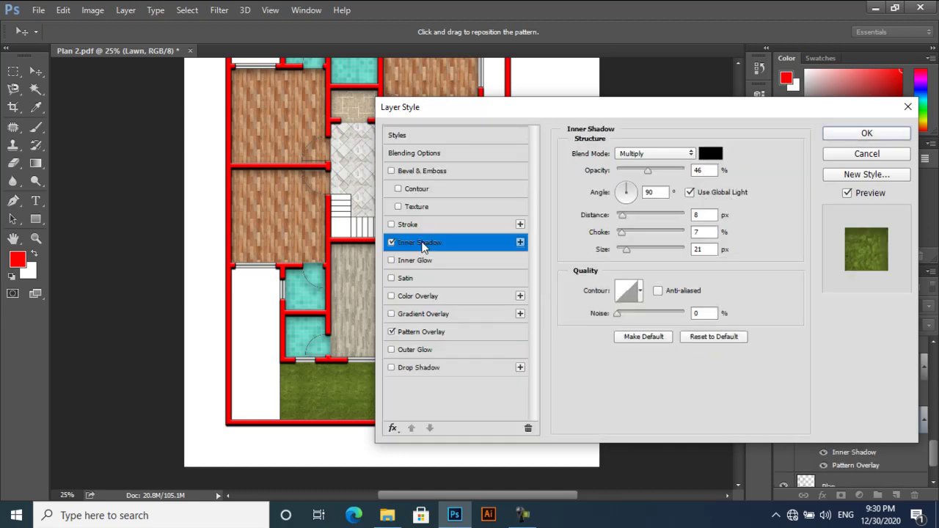
left_click(867, 133)
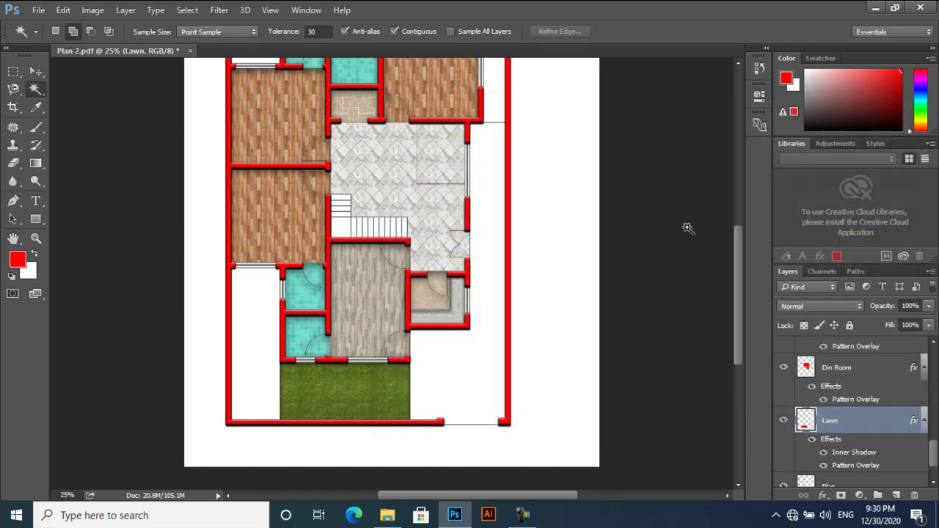
On the Plan layer, select the blank open strip wrapping around the rear rooms inside the boundary wall.
scroll(565, 269, "up", 5)
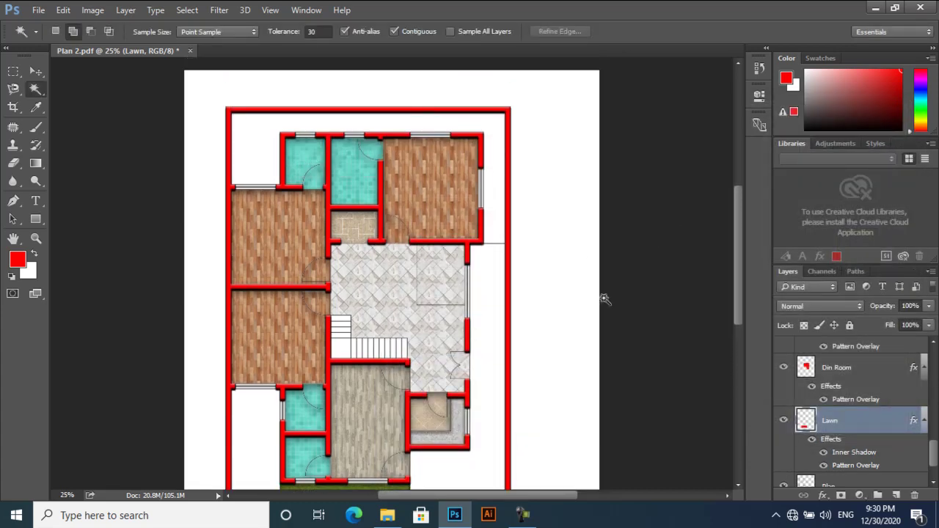
scroll(883, 450, "down", 2)
left_click(868, 454)
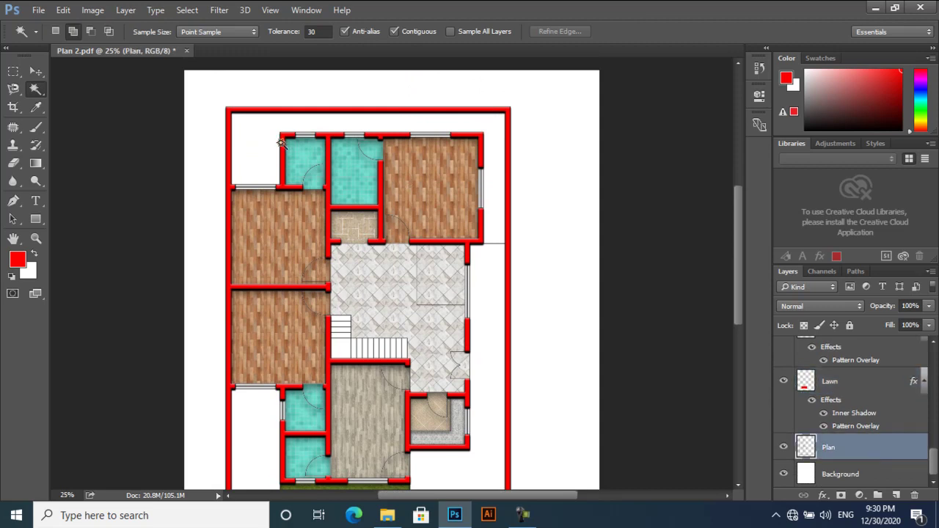
left_click(256, 139)
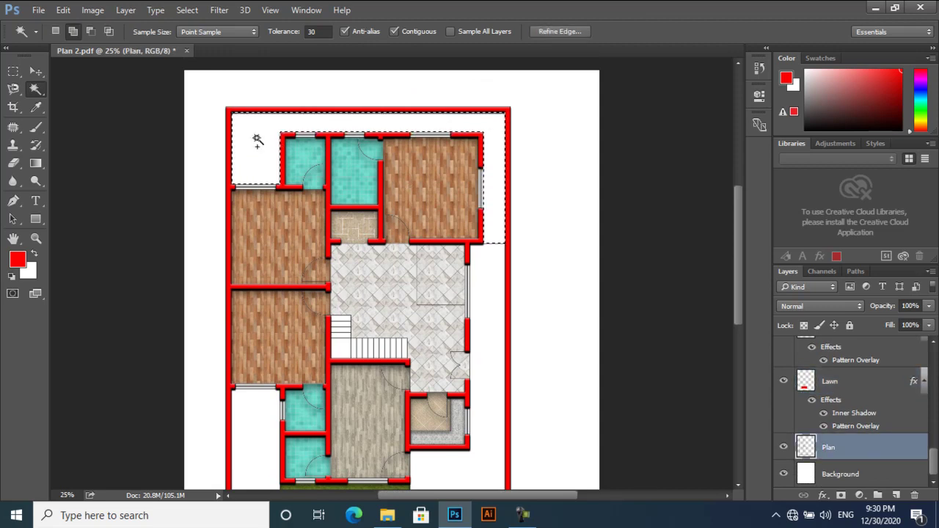
Create a layer named Area 1 above the Plan layer, fill the selected strip with the red foreground colour and deselect.
left_click(896, 495)
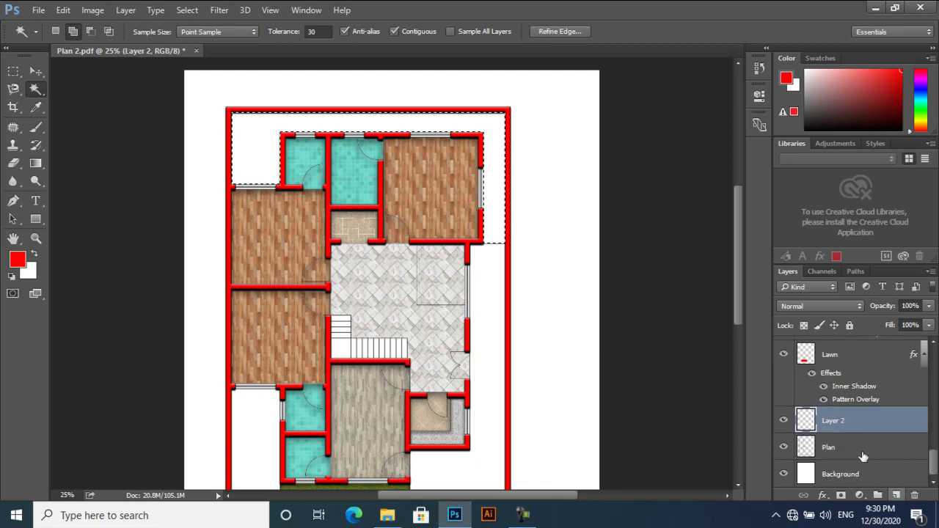
double_click(836, 421)
type("A")
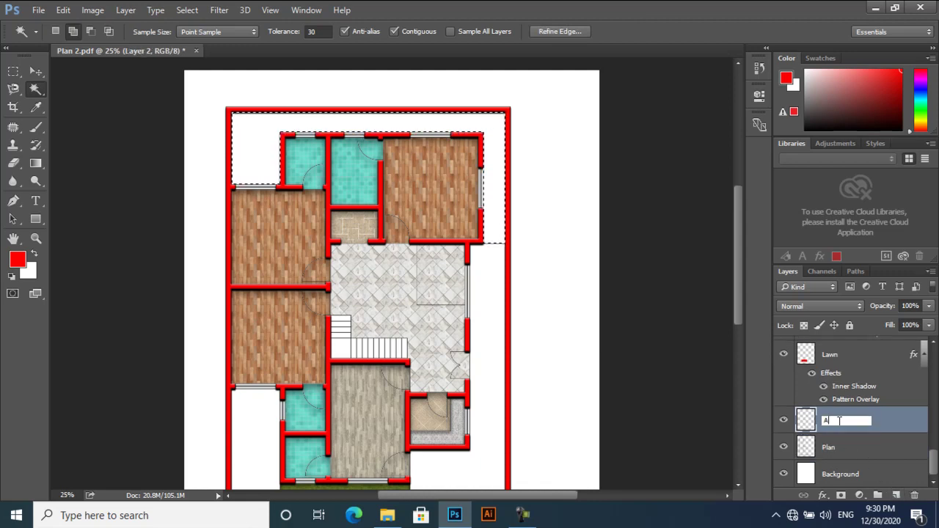
type("rea 1")
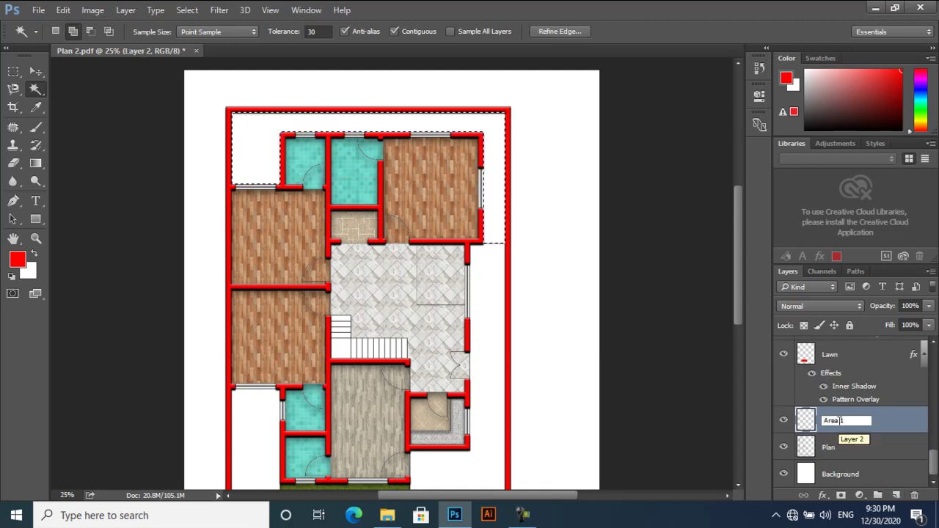
key("Return")
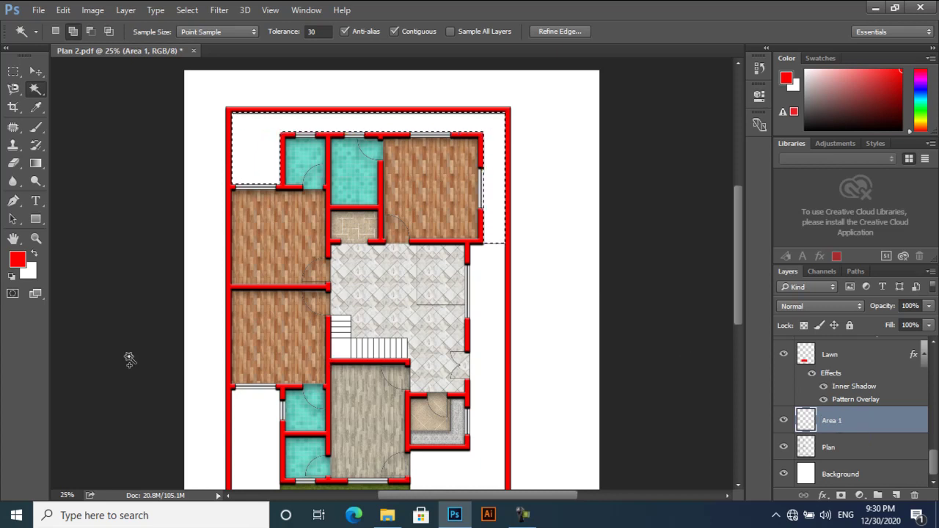
key("alt+BackSpace")
key("ctrl+d")
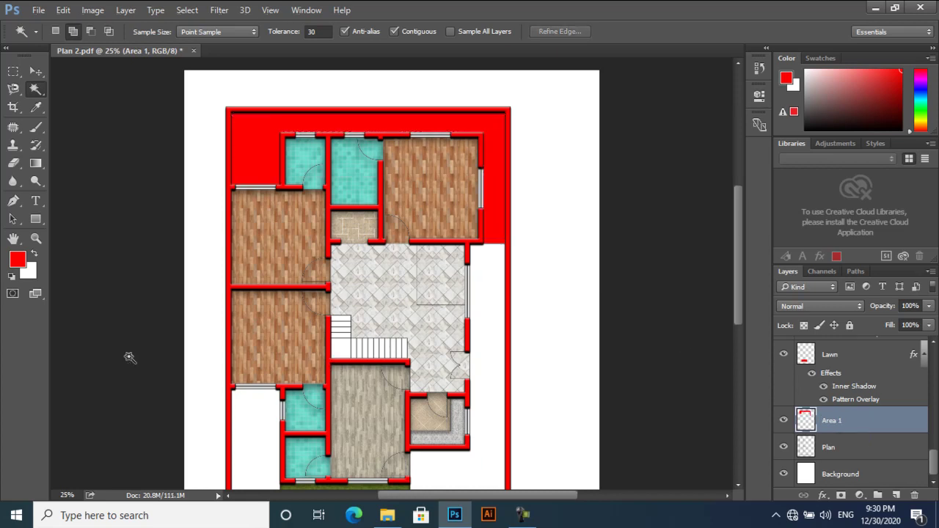
Open the green-and-cream octagon tile texture tilesf4.jpg and define it as a pattern named tilesf4.jpg.
left_click(37, 10)
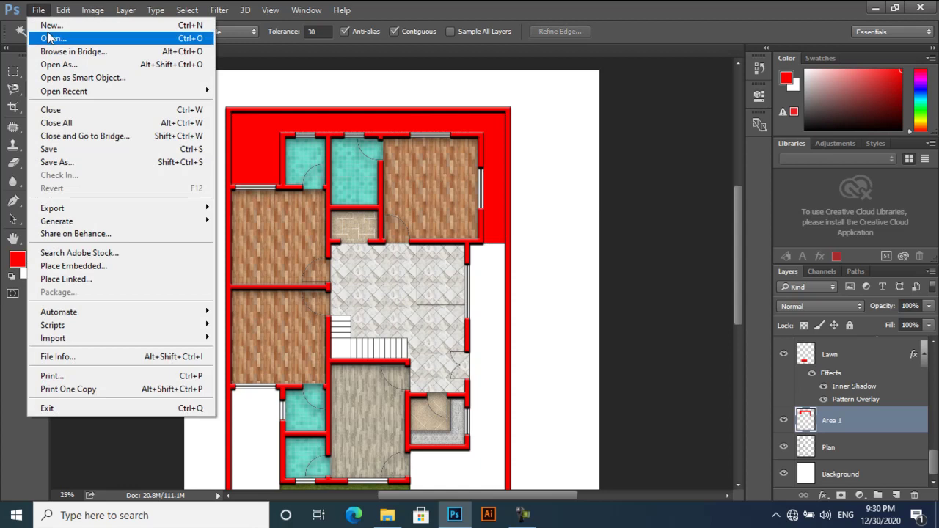
left_click(46, 36)
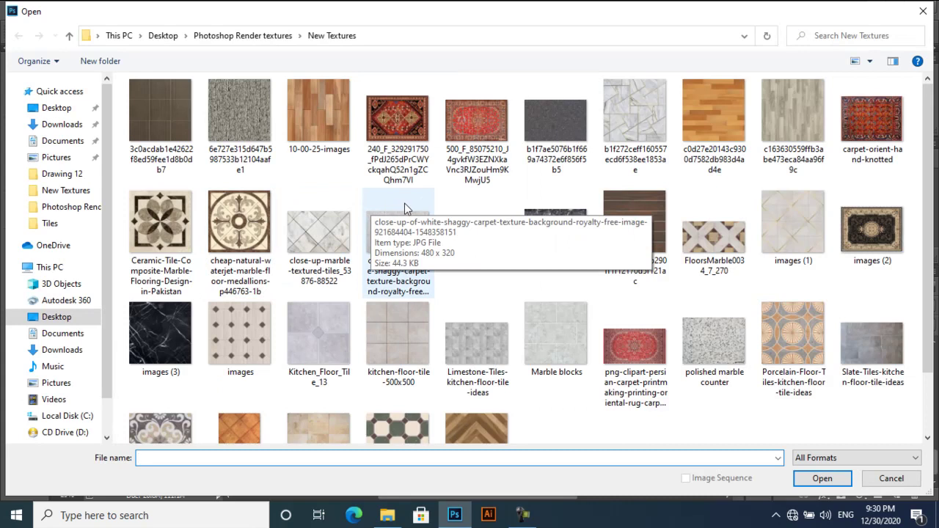
scroll(405, 209, "down", 2)
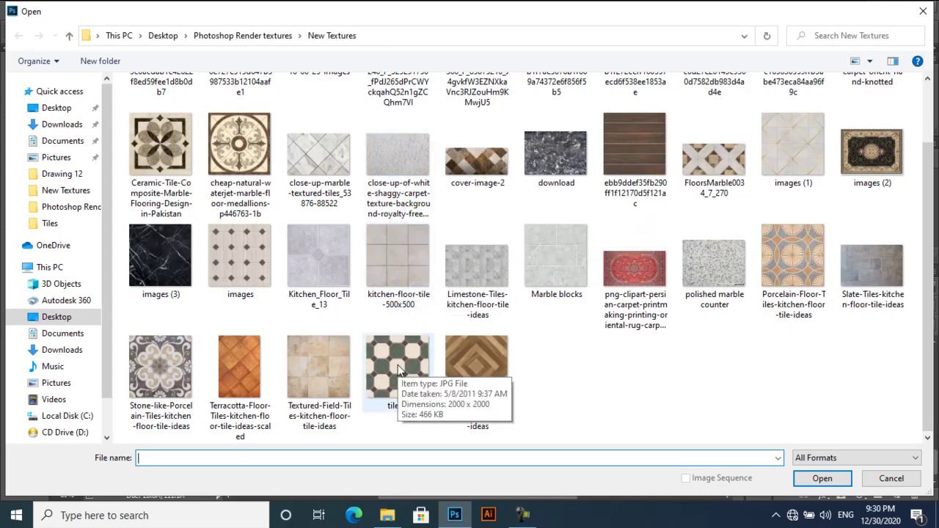
double_click(398, 367)
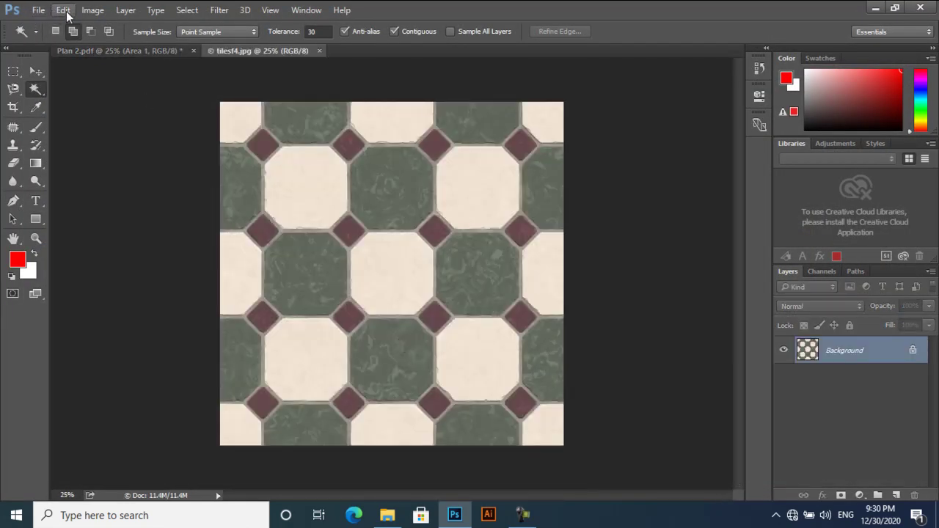
left_click(65, 11)
left_click(118, 333)
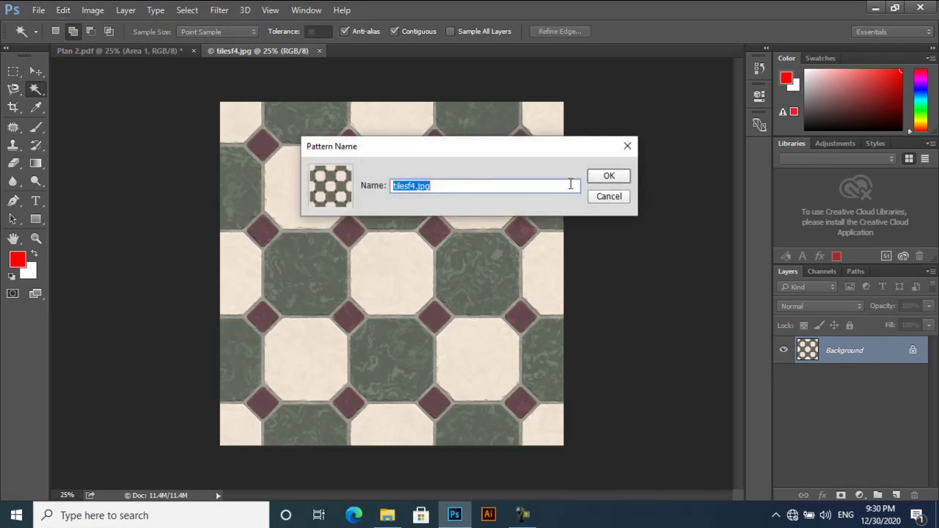
left_click(603, 178)
Return to Plan 2.pdf and give the Area 1 layer a Pattern Overlay using the tilesf4.jpg pattern.
left_click(136, 50)
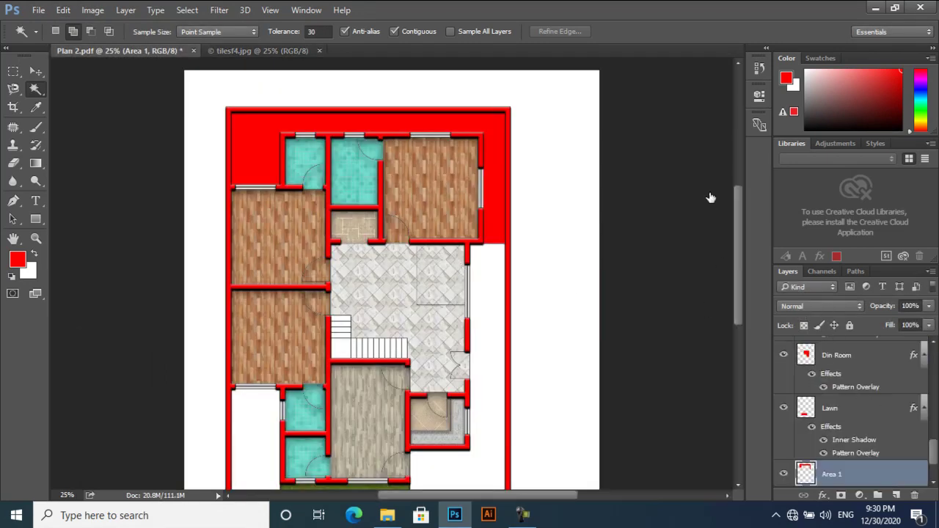
key("space")
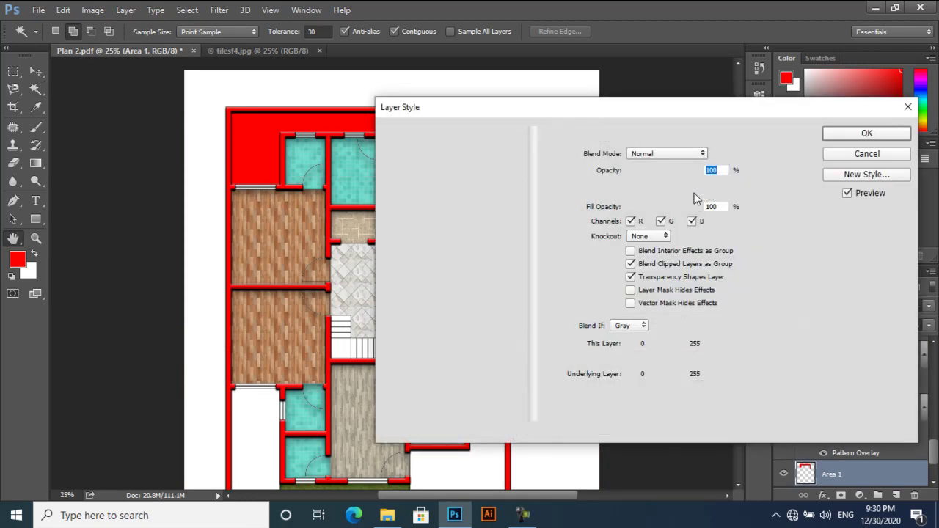
left_click(436, 331)
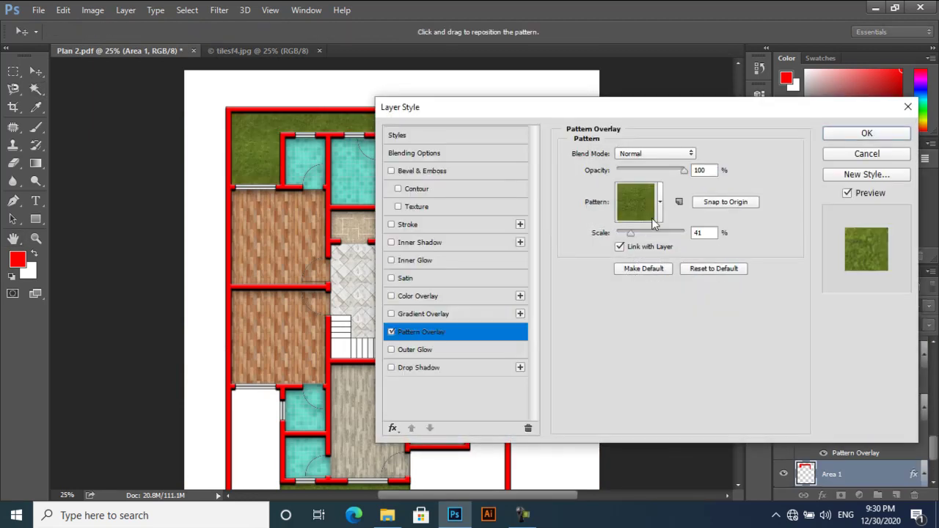
left_click(660, 205)
left_click(659, 306)
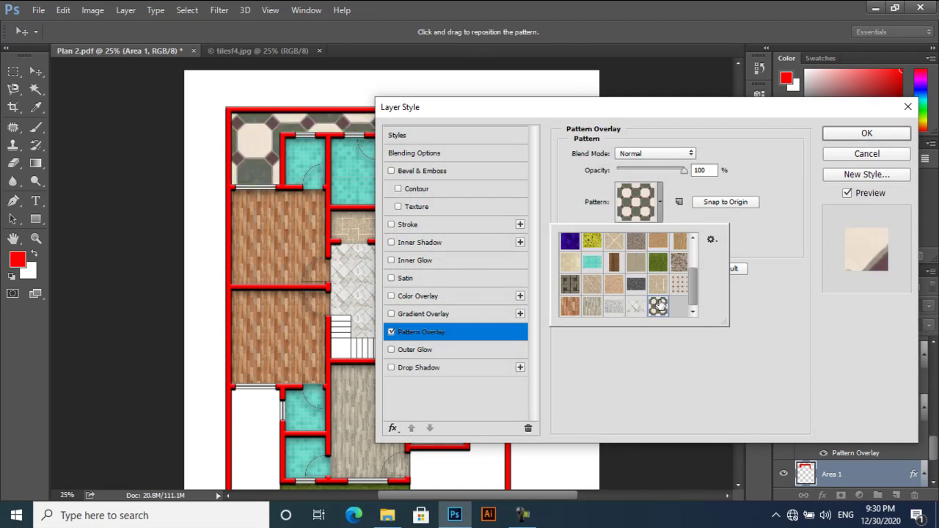
left_click(765, 231)
Set Area 1's pattern scale to 10% and add an Inner Shadow to the layer.
left_click_drag(643, 231, 624, 232)
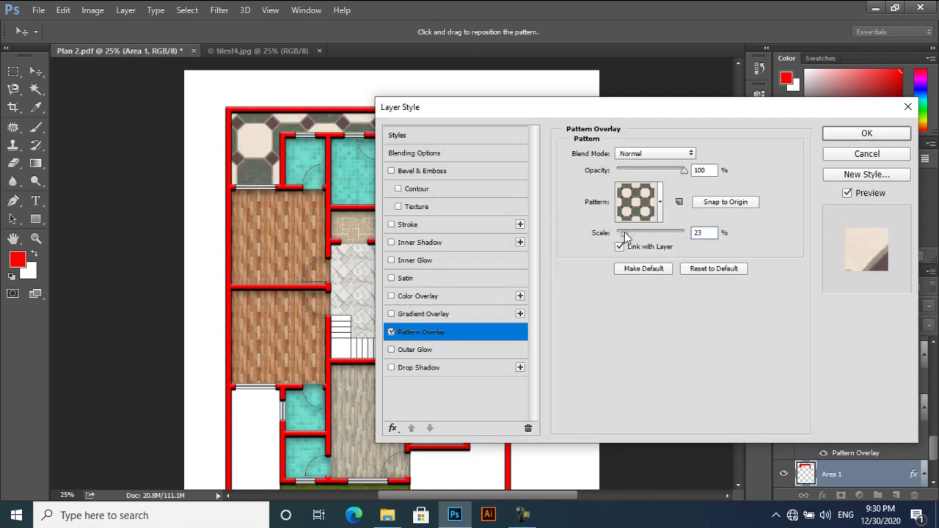
key("Down")
key("Down")
key("Down")
key("Down")
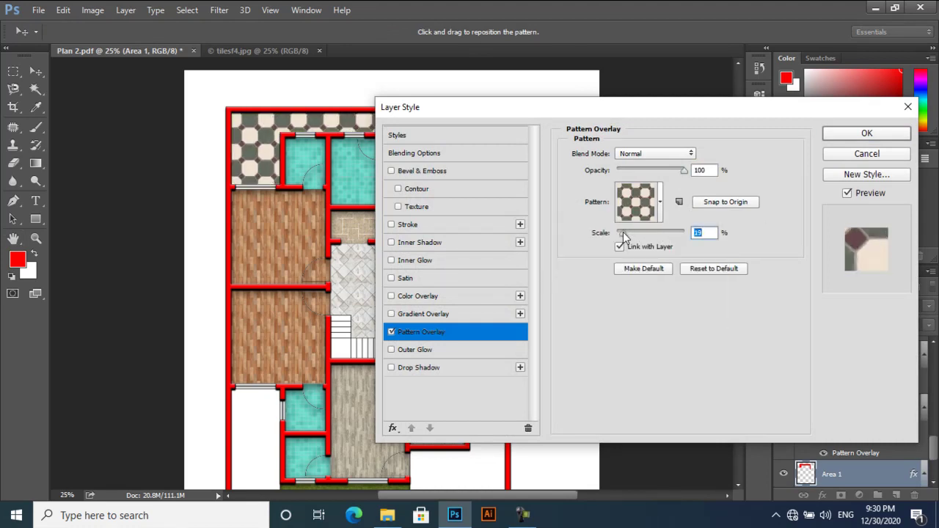
type("5")
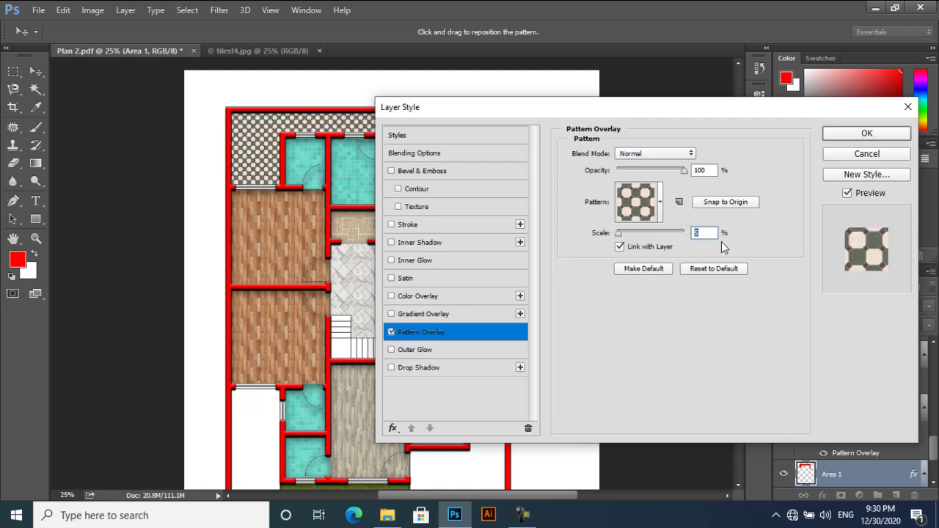
type("10")
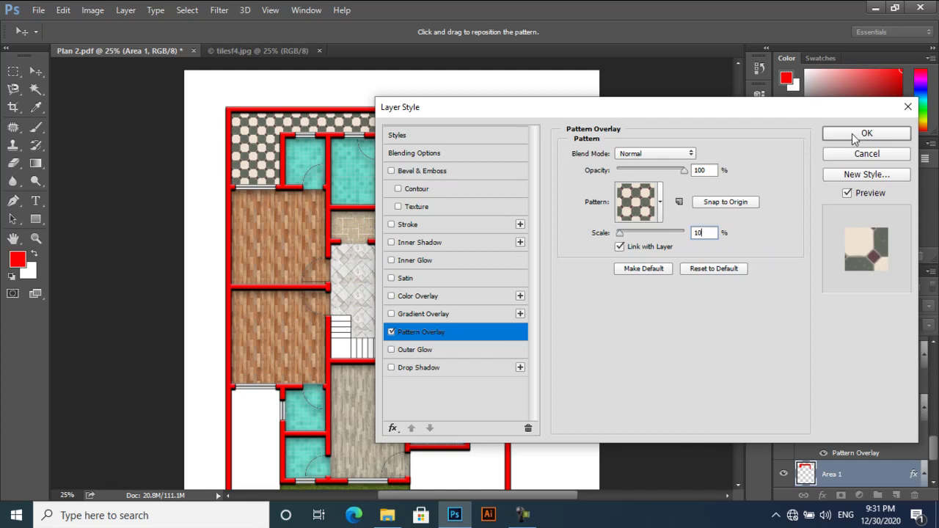
left_click(429, 242)
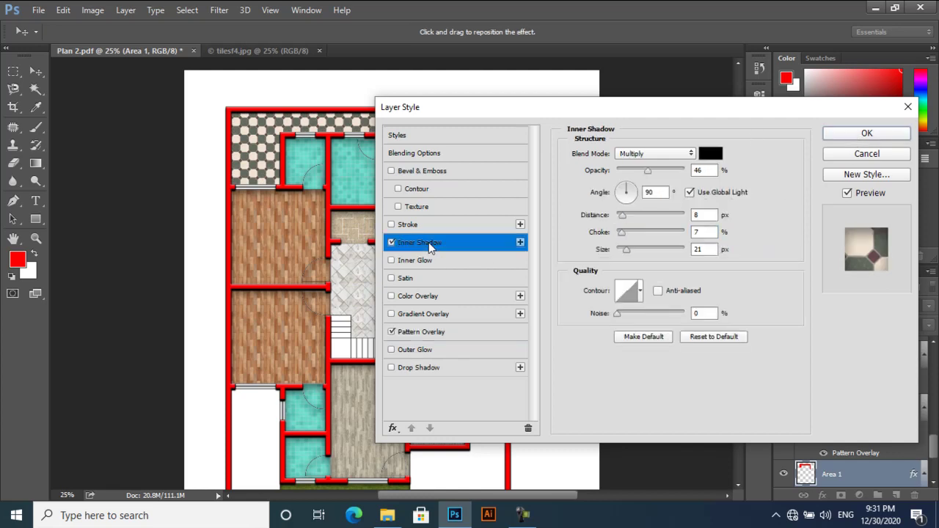
left_click(853, 136)
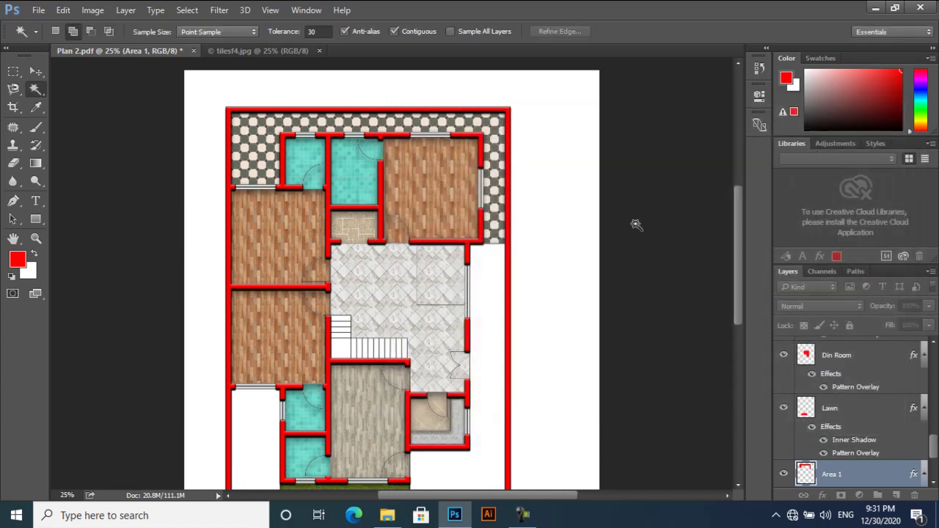
On the Plan layer, select the blank driveway area between the lawn, the house and the boundary wall with the Magic Wand.
left_click(43, 72)
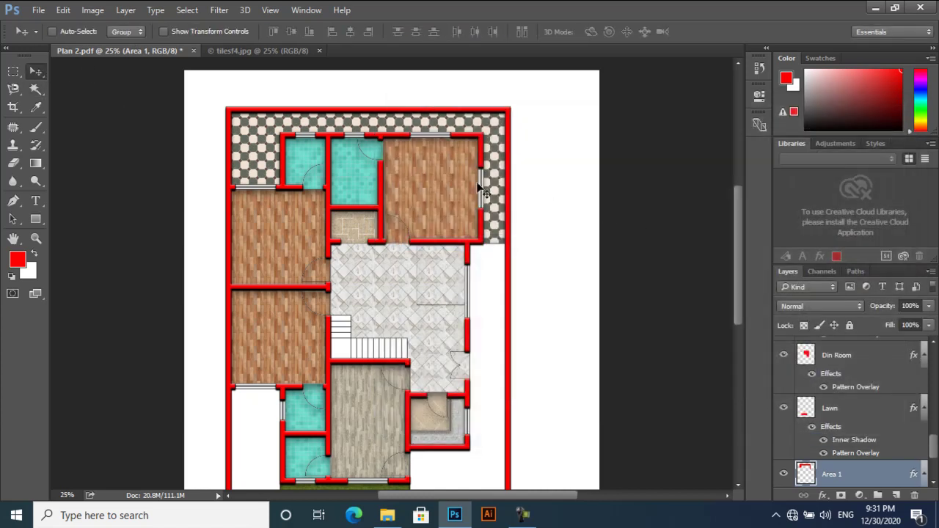
scroll(534, 184, "down", 3)
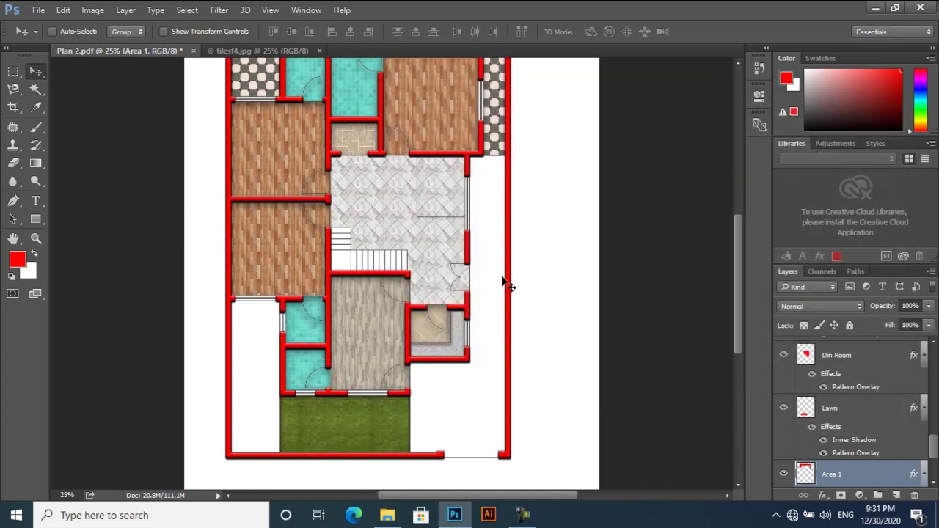
scroll(864, 417, "down", 3)
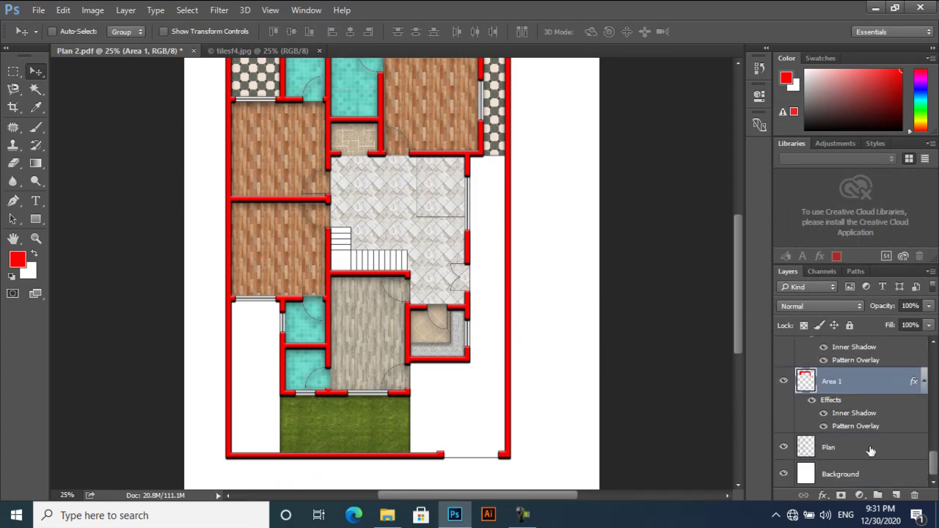
left_click(871, 450)
left_click(35, 89)
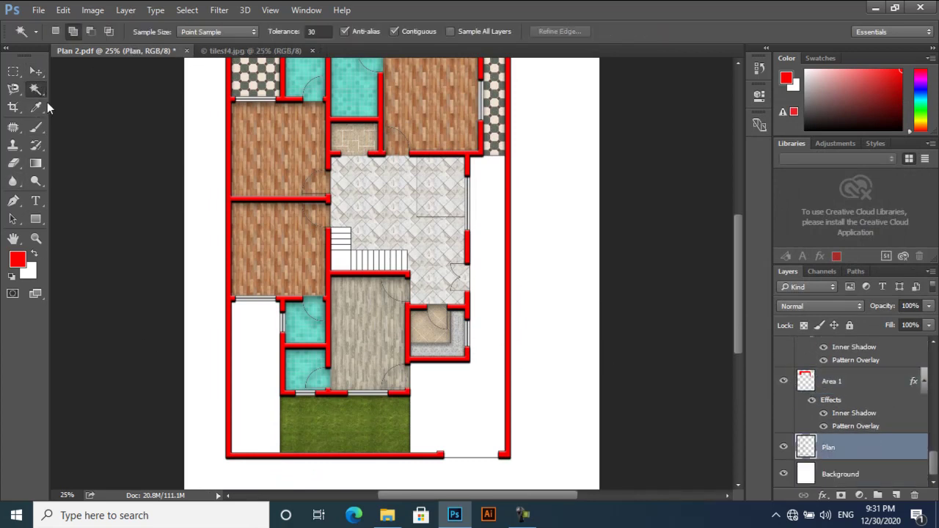
left_click(482, 389)
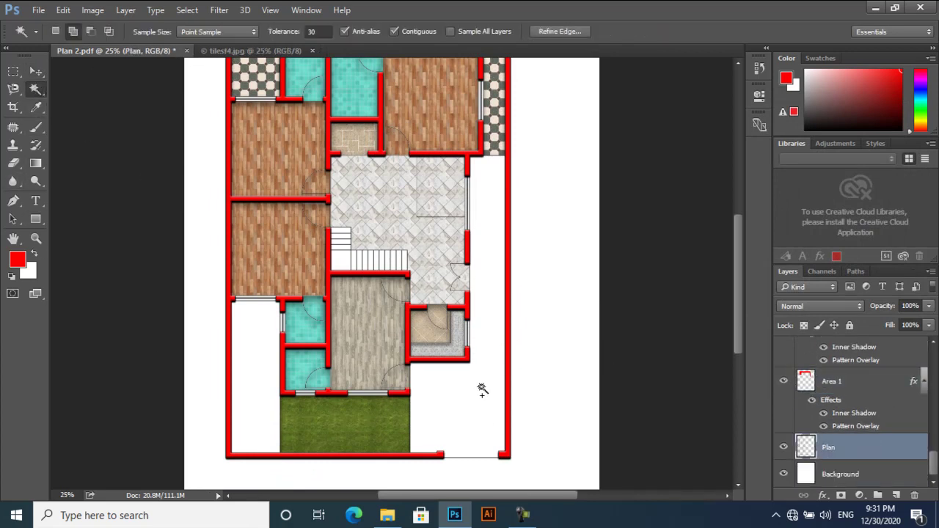
Create a layer named Area 2 above the Plan layer, fill the selected driveway with the red foreground colour and deselect.
left_click(896, 496)
double_click(833, 420)
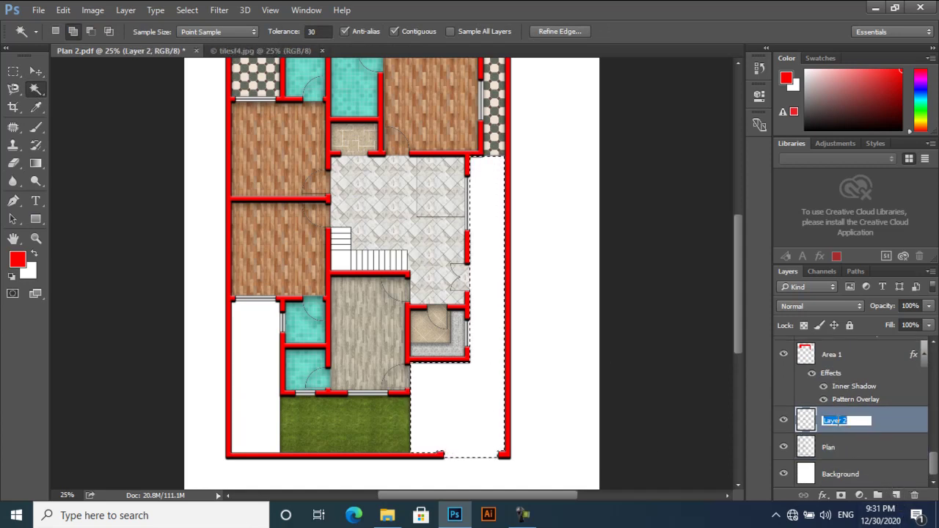
type("Area 2")
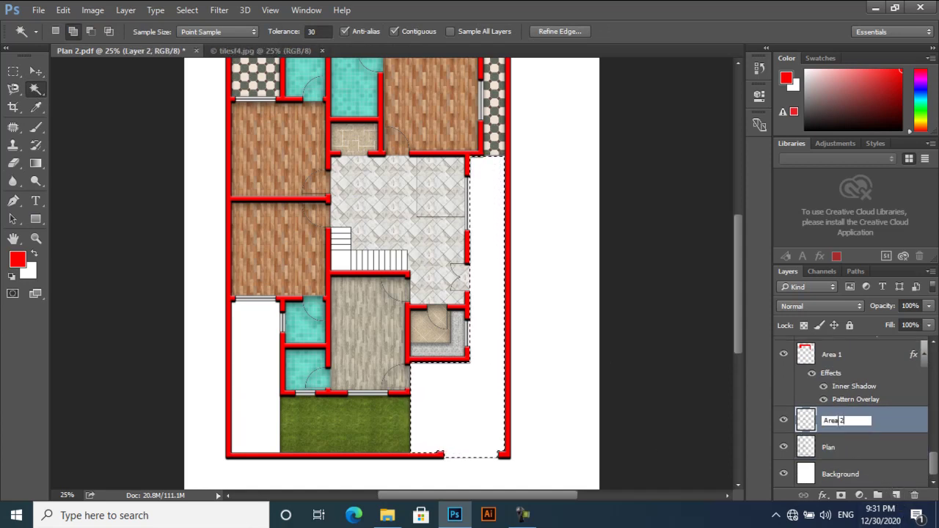
key("Return")
key("alt+BackSpace")
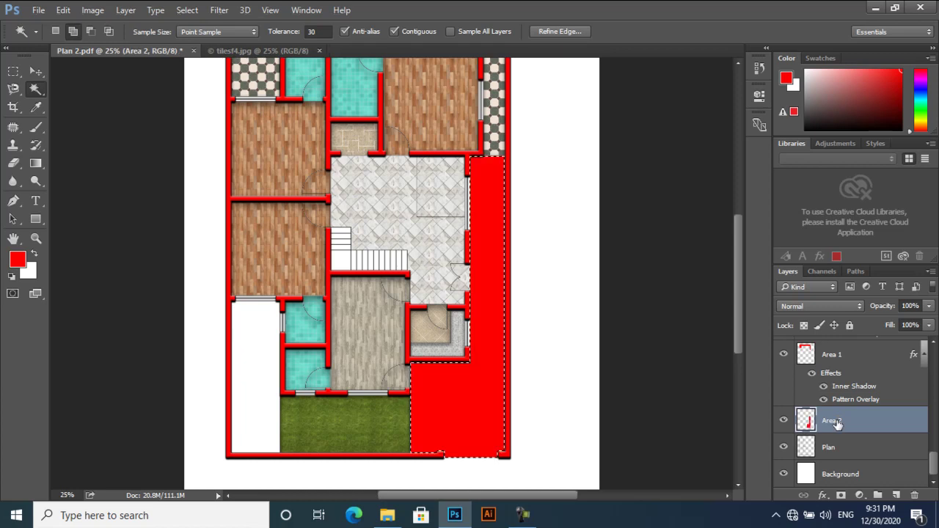
key("ctrl+d")
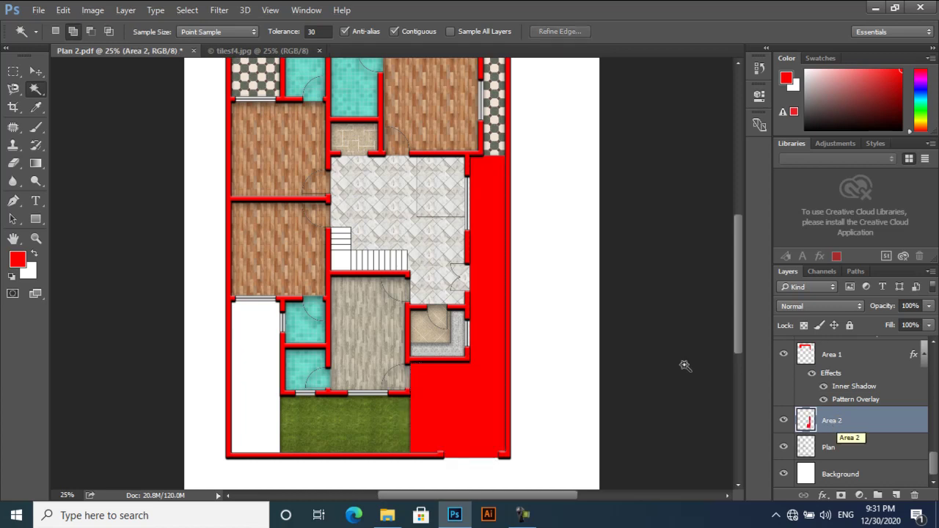
Close tilesf4.jpg and define a pattern from the brown diamond marble texture cover-image-2.jpg.
left_click(297, 52)
left_click(319, 51)
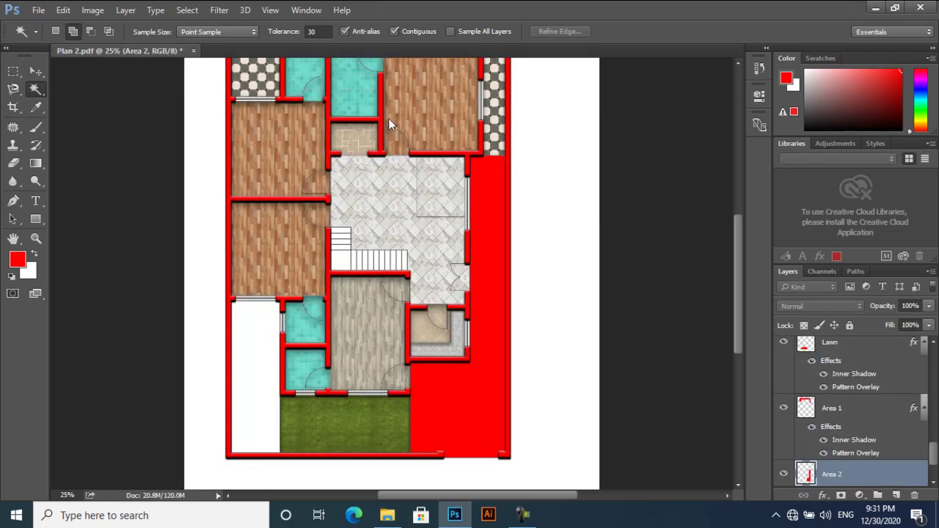
left_click(38, 9)
left_click(45, 36)
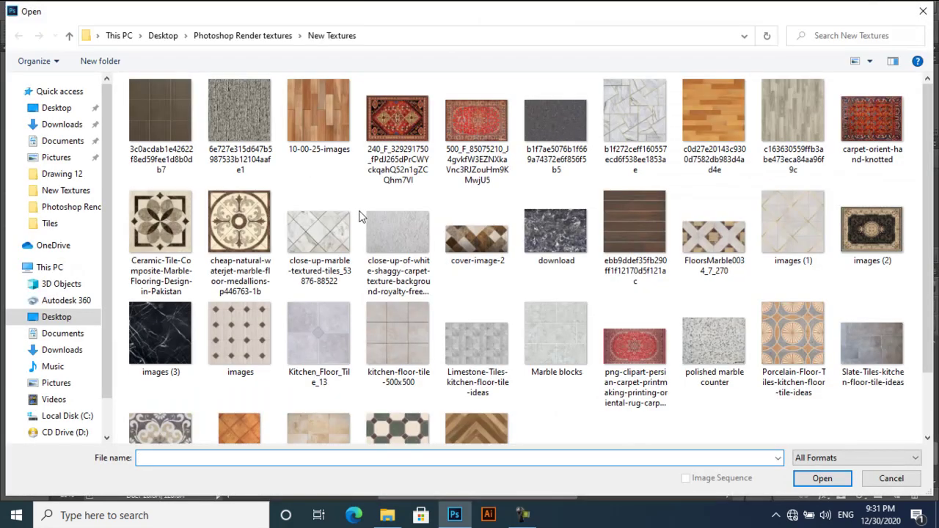
double_click(458, 238)
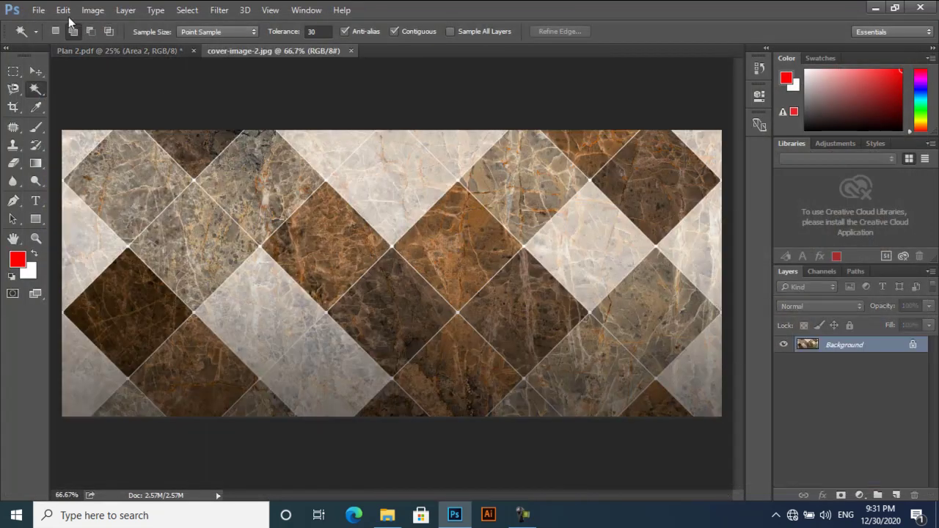
left_click(64, 11)
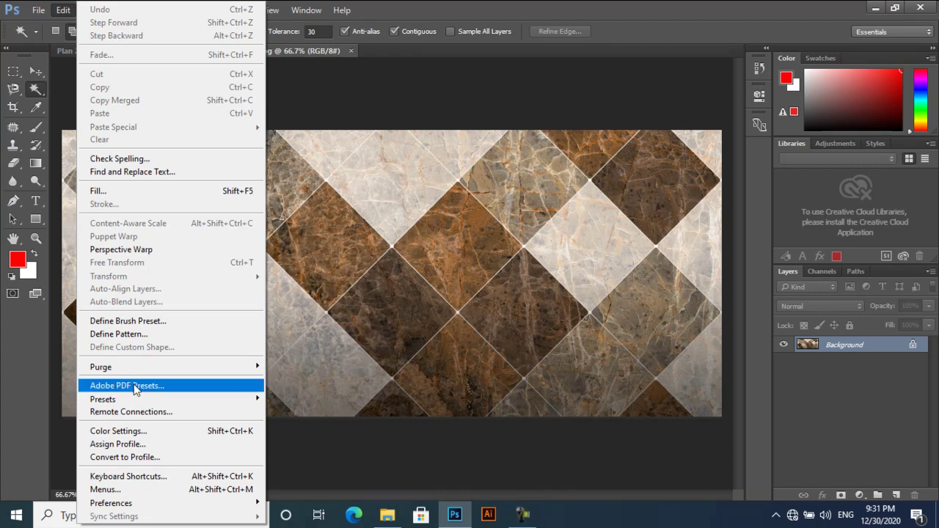
left_click(139, 334)
left_click(605, 176)
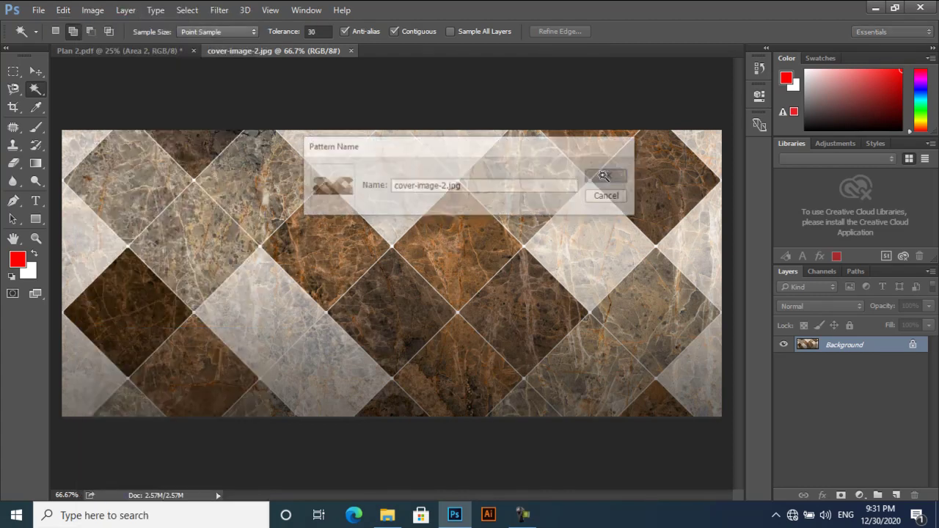
Return to Plan 2.pdf and give the Area 2 layer a Pattern Overlay using the cover-image-2.jpg pattern.
left_click(174, 53)
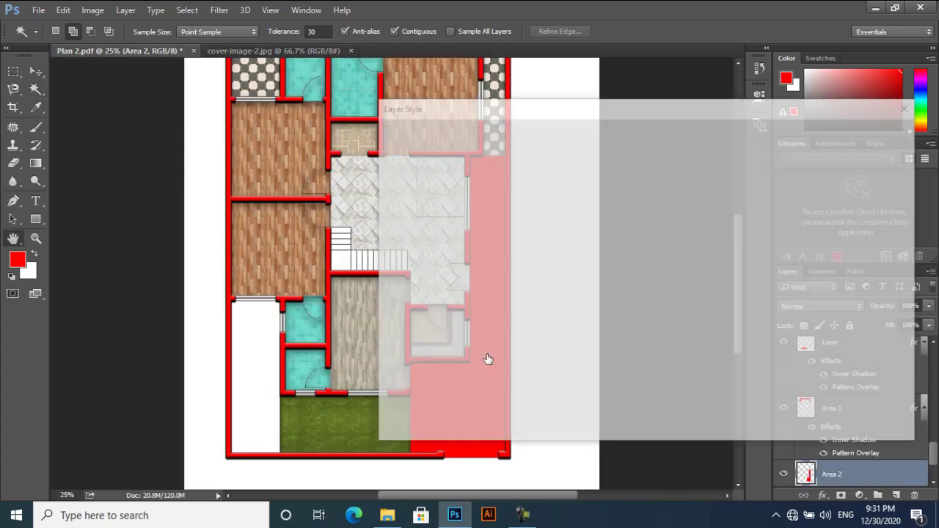
double_click(489, 360)
left_click(429, 332)
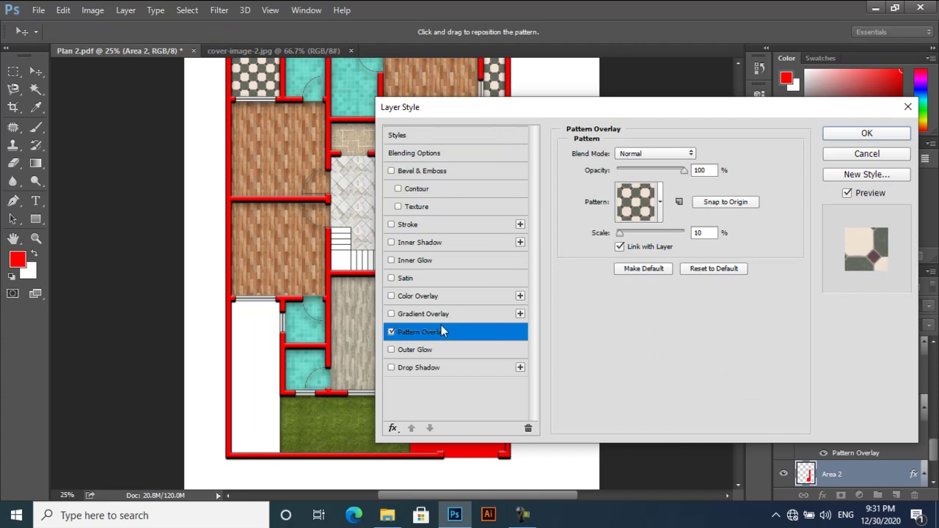
left_click_drag(506, 108, 653, 112)
left_click(807, 206)
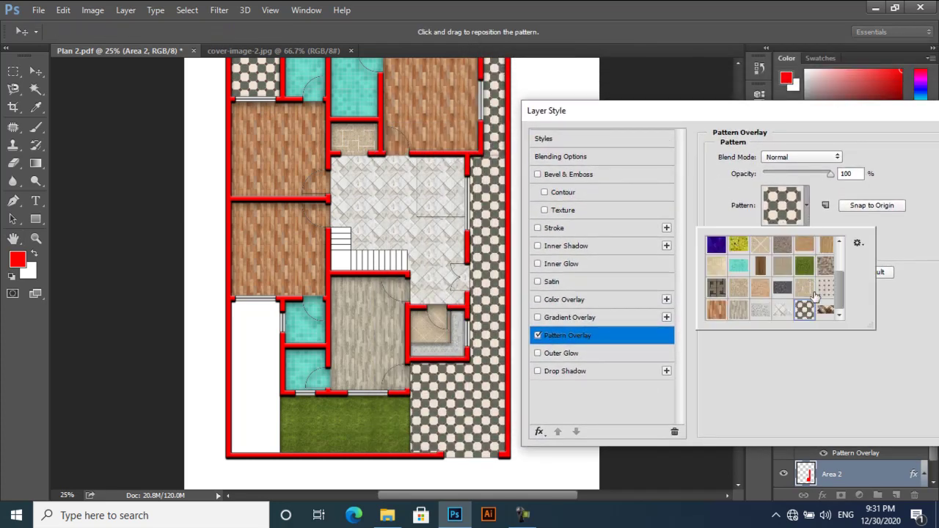
left_click(825, 311)
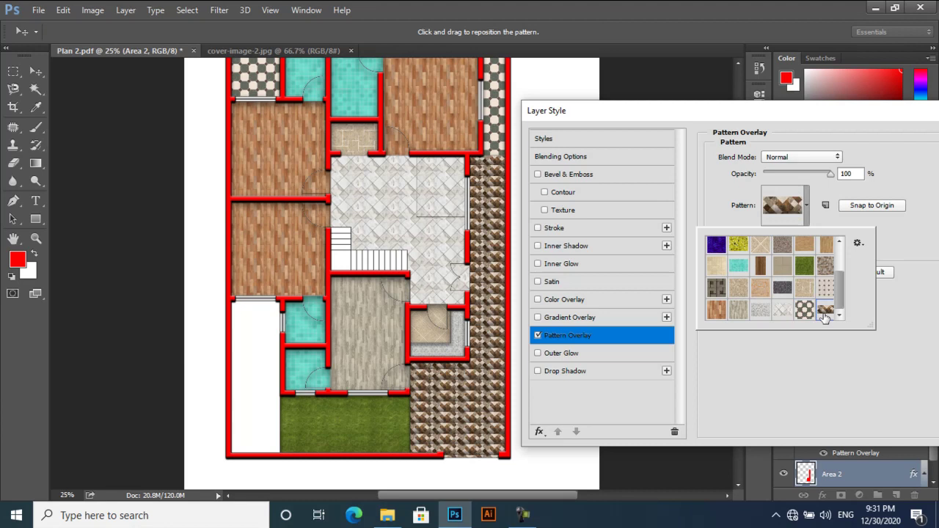
Enlarge the Area 2 pattern overlay to a scale of 39%.
left_click(908, 316)
left_click_drag(772, 239, 779, 237)
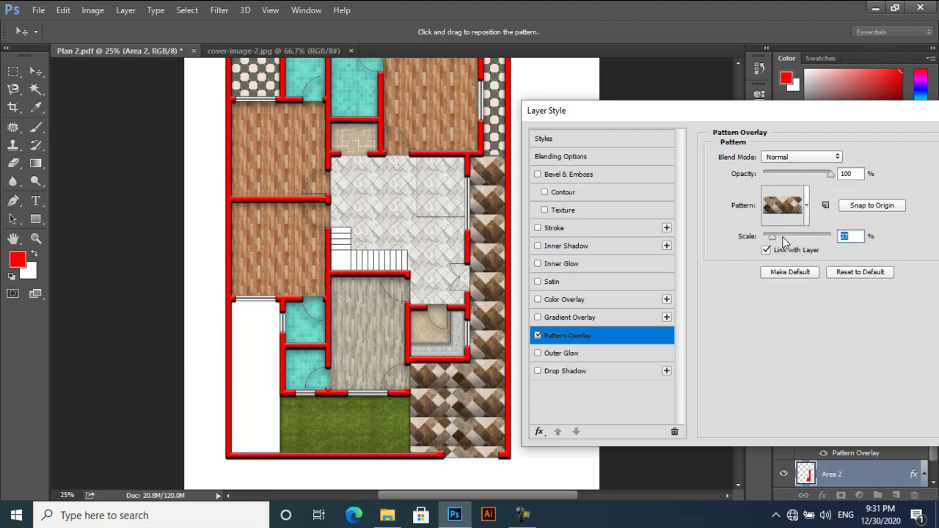
left_click_drag(776, 239, 781, 239)
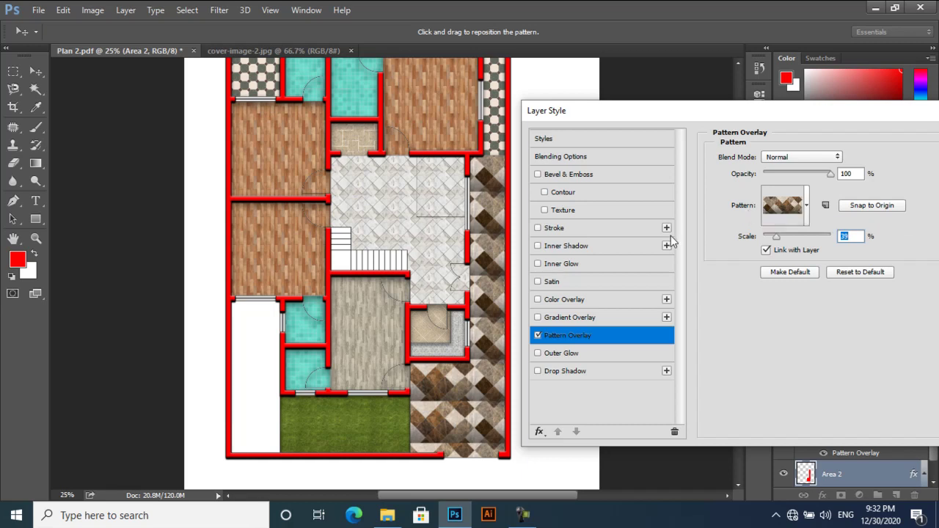
Add an Inner Shadow to the Area 2 layer, set its pattern overlay scale to 53% and apply the layer style.
left_click(567, 247)
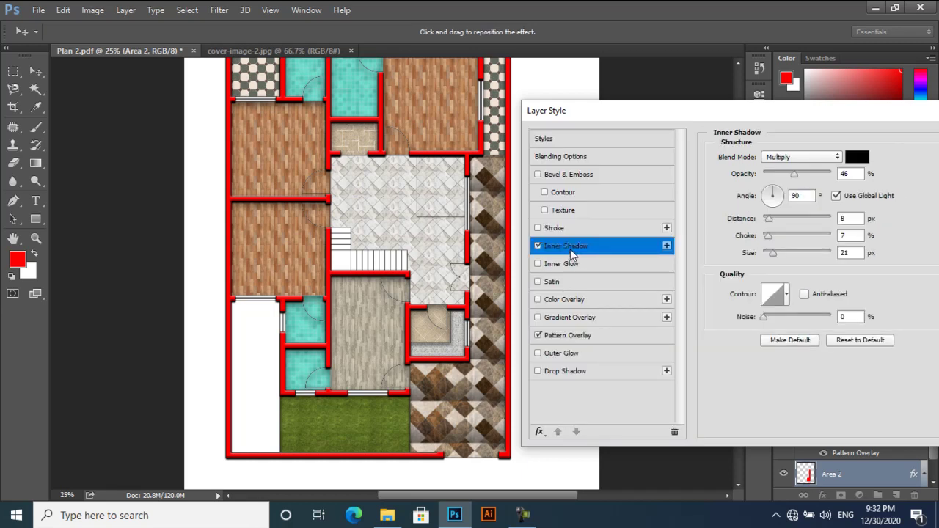
left_click(580, 337)
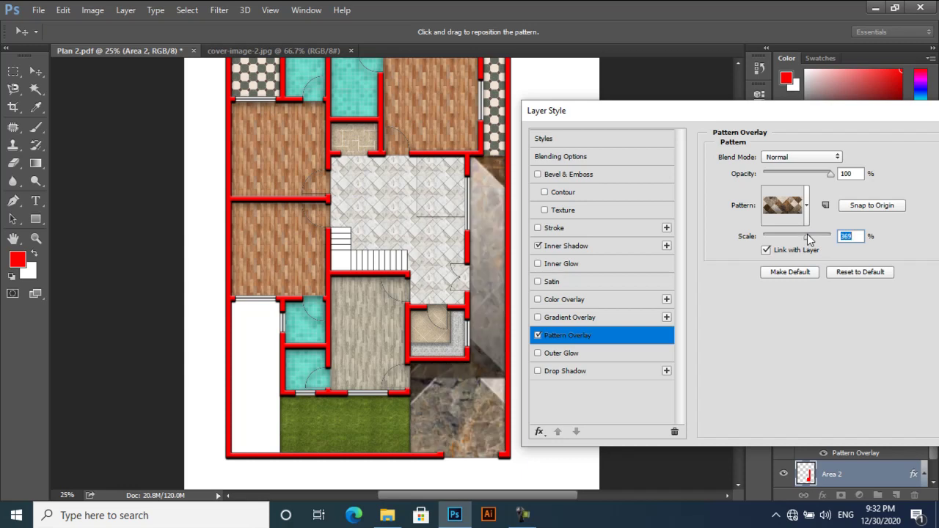
left_click_drag(807, 236, 782, 241)
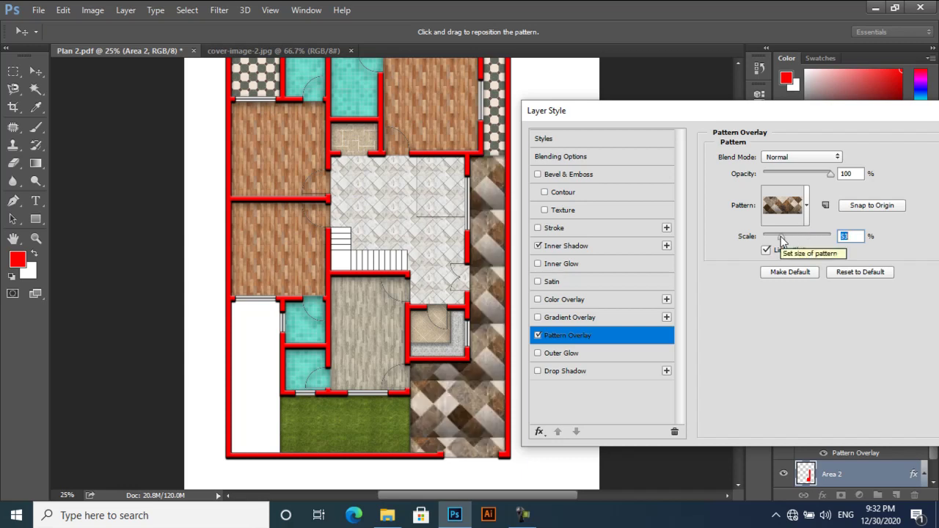
left_click_drag(718, 114, 303, 101)
left_click(596, 124)
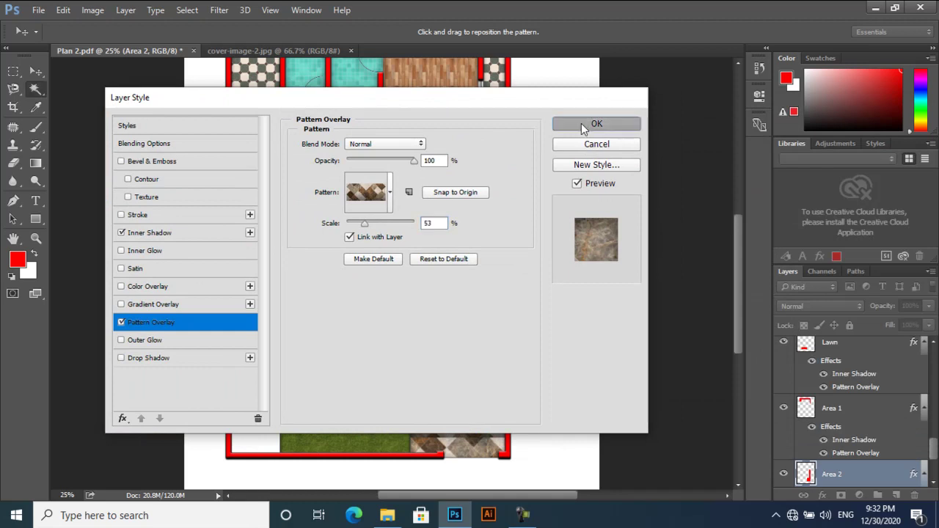
On the Plan layer, select the blank outdoor strip beside the two lower bathrooms with the Magic Wand.
scroll(619, 401, "down", 1)
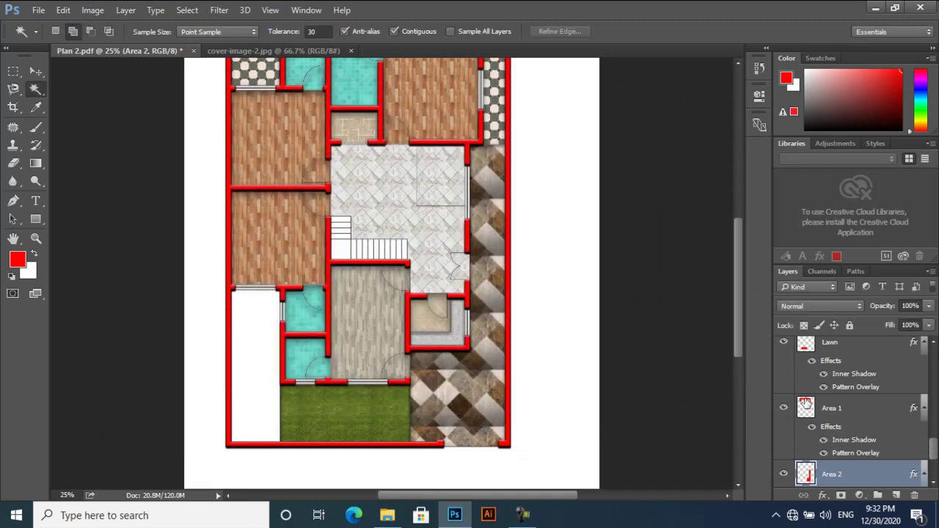
scroll(850, 431, "down", 3)
left_click(855, 449)
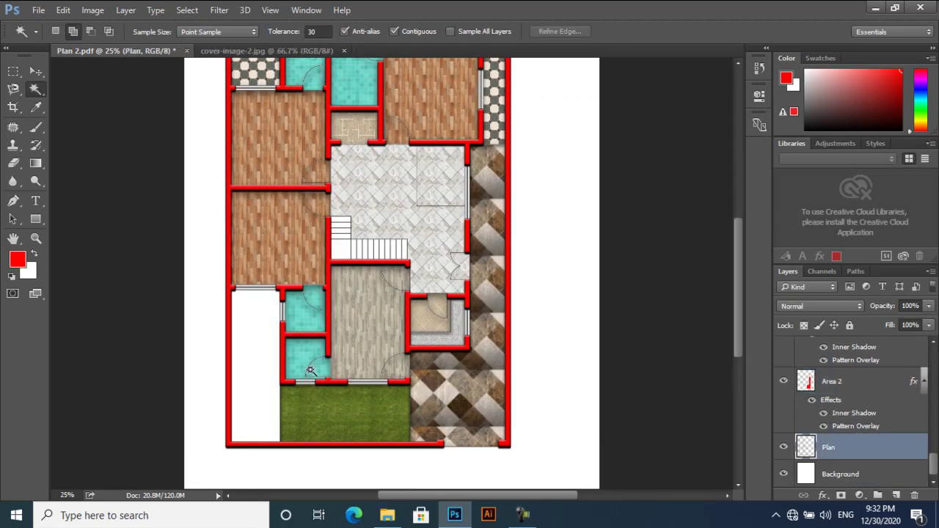
left_click(259, 358)
Create a layer named area 3 above the Plan layer, fill the selected strip with the red foreground colour and deselect.
left_click(895, 495)
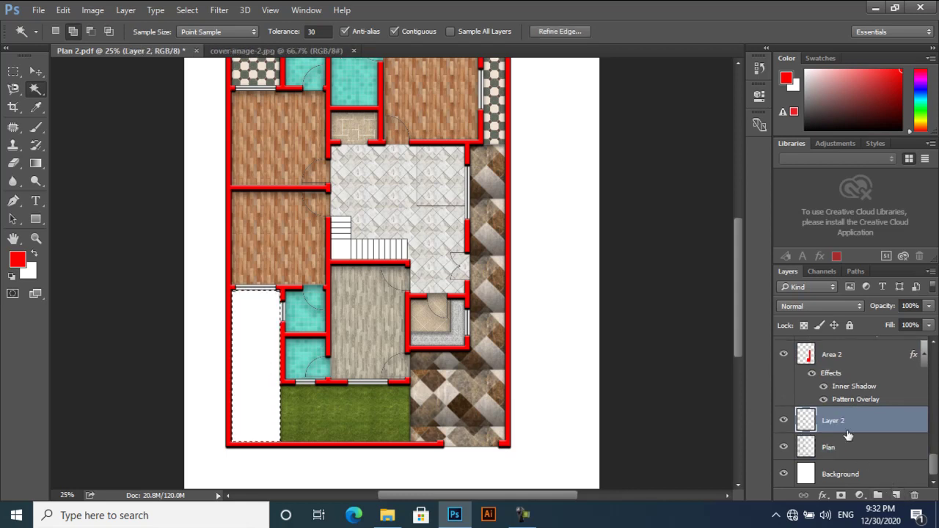
double_click(844, 421)
type("are")
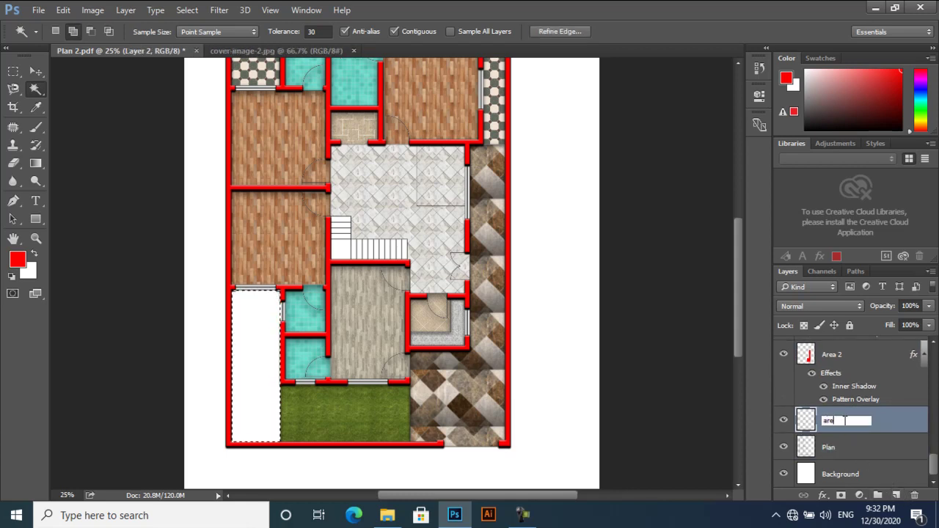
type("a 3")
key("Return")
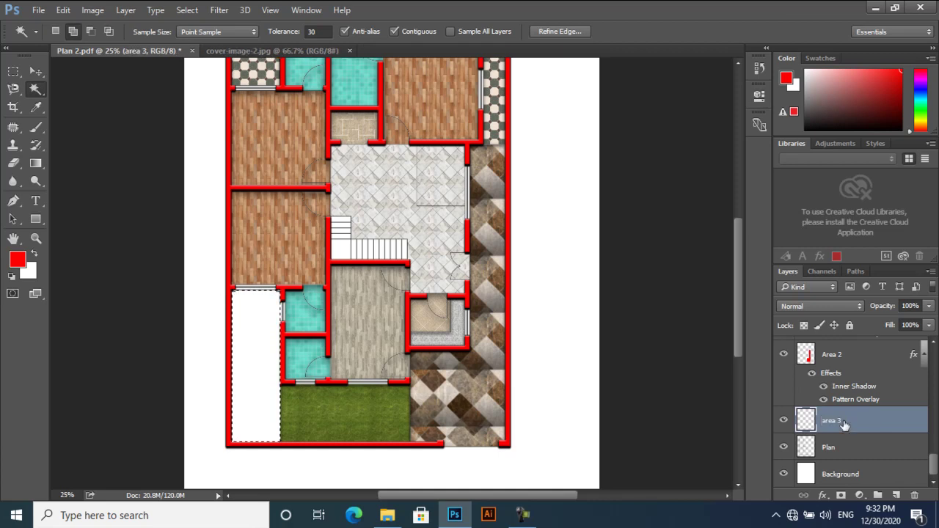
key("alt+BackSpace")
key("ctrl+d")
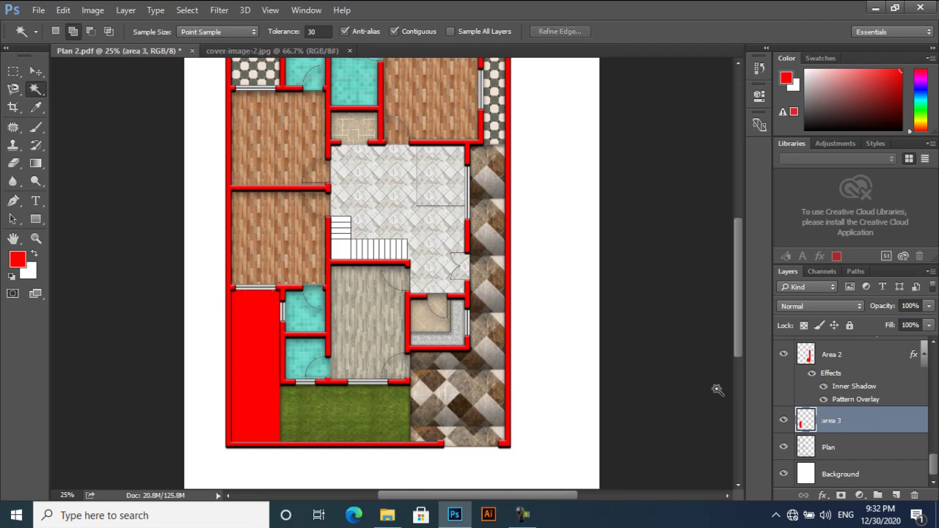
Close cover-image-2.jpg and open the FloorsMarble0034_7_270 texture from the New Textures folder.
left_click(35, 71)
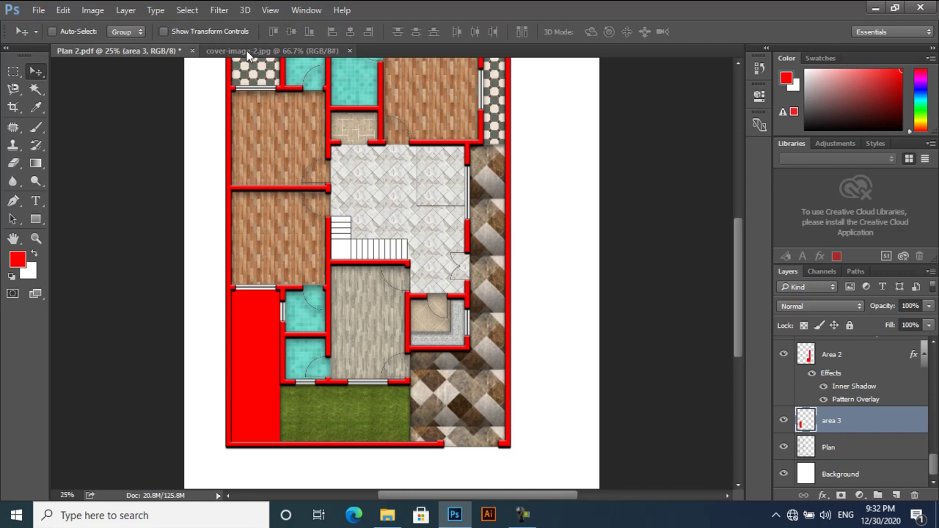
left_click(341, 51)
left_click(349, 51)
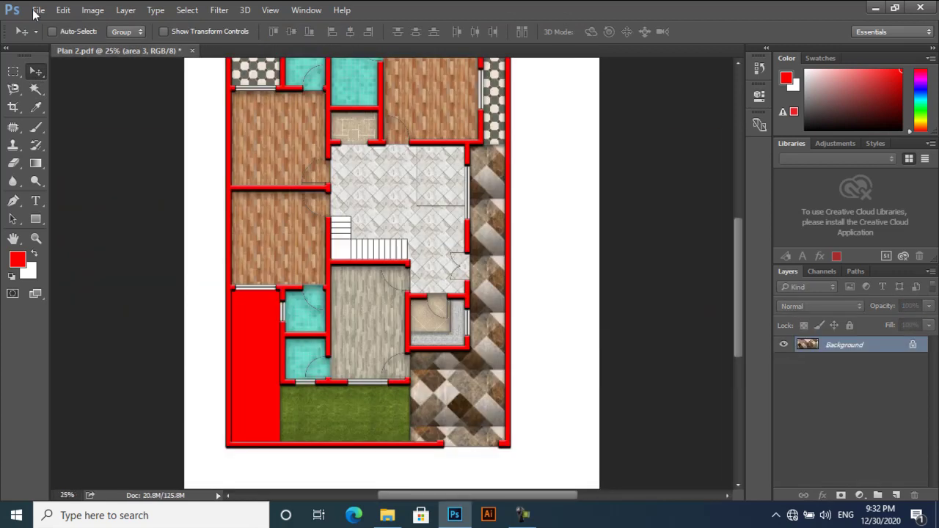
left_click(38, 10)
left_click(276, 83)
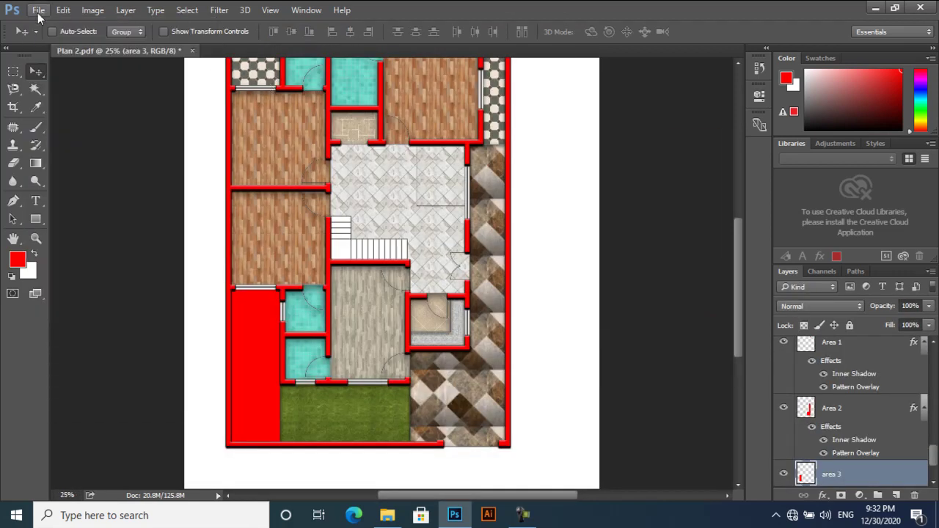
left_click(38, 9)
left_click(252, 139)
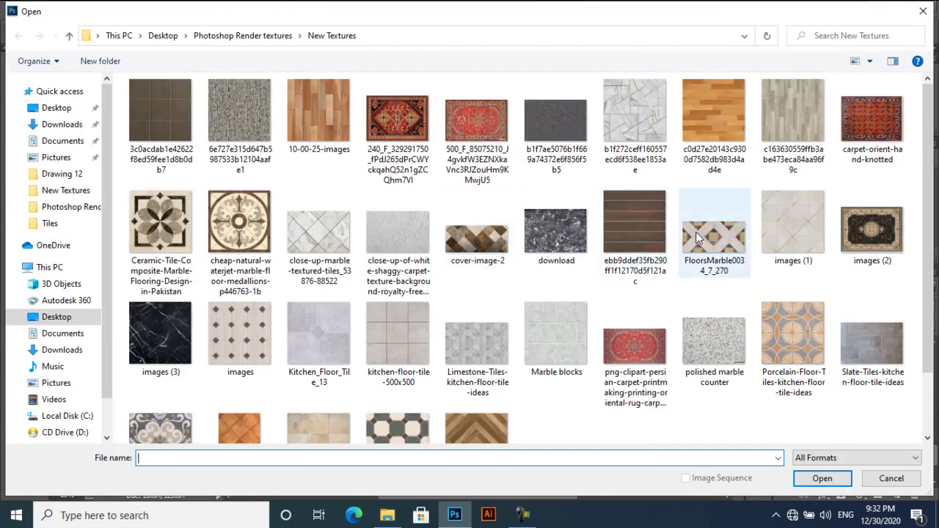
double_click(700, 233)
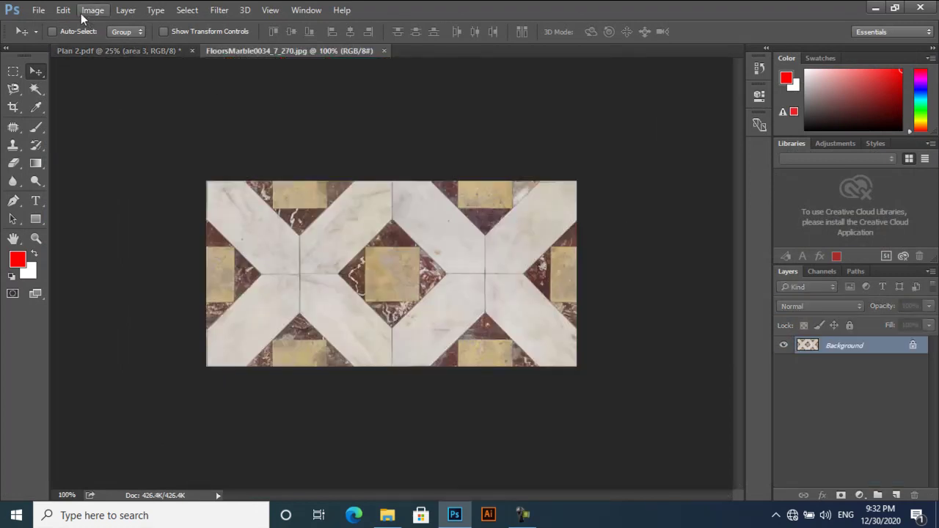
Define a pattern from the FloorsMarble0034_7_270.jpg texture.
left_click(63, 10)
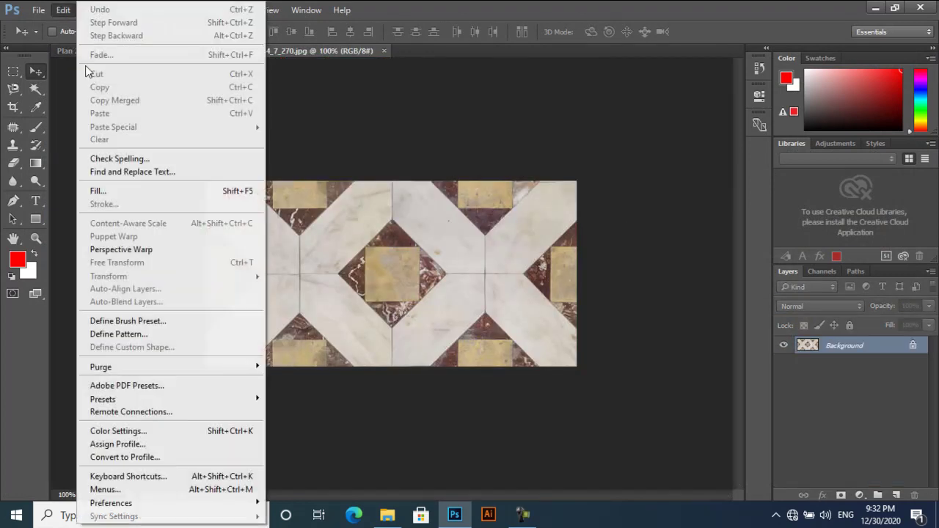
left_click(148, 335)
left_click(603, 177)
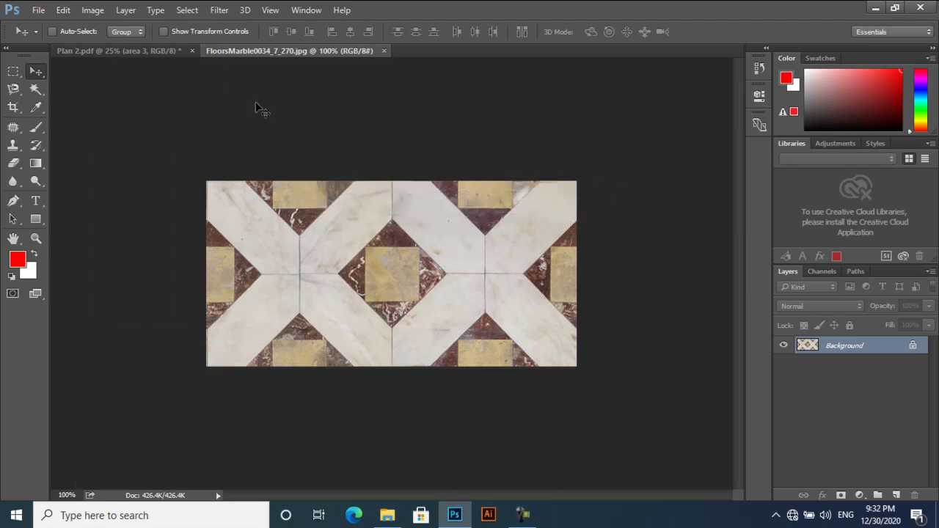
left_click(43, 11)
left_click(321, 213)
Return to Plan 2.pdf and give the area 3 layer a Pattern Overlay using the FloorsMarble0034_7_270.jpg pattern.
left_click(143, 49)
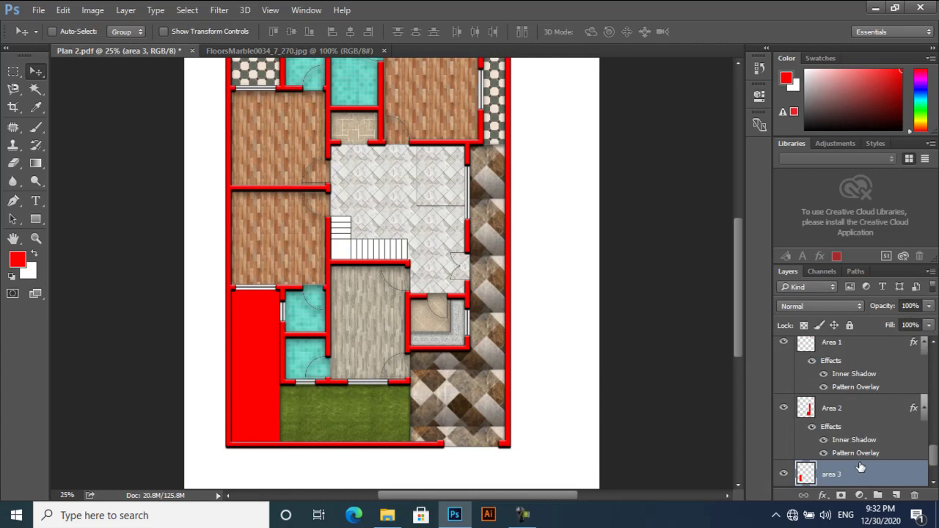
key("h")
double_click(860, 467)
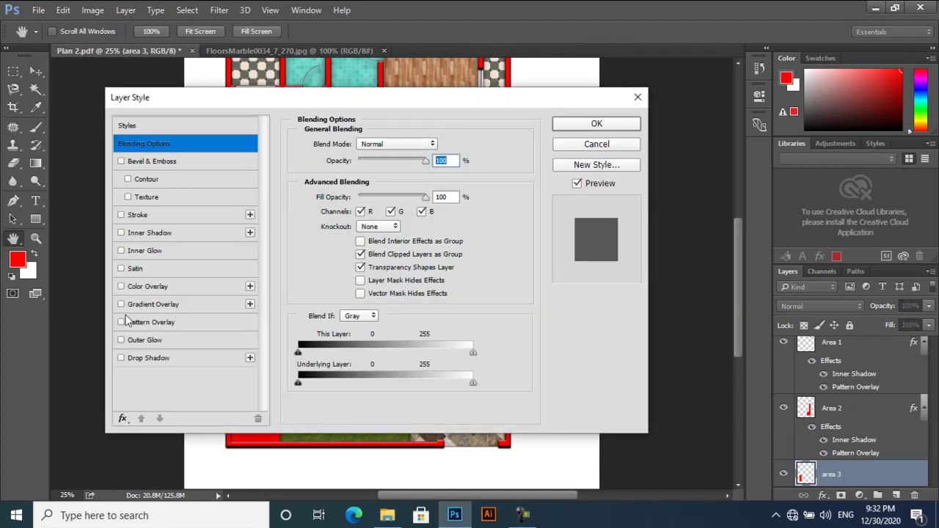
left_click(128, 320)
left_click_drag(295, 104, 593, 102)
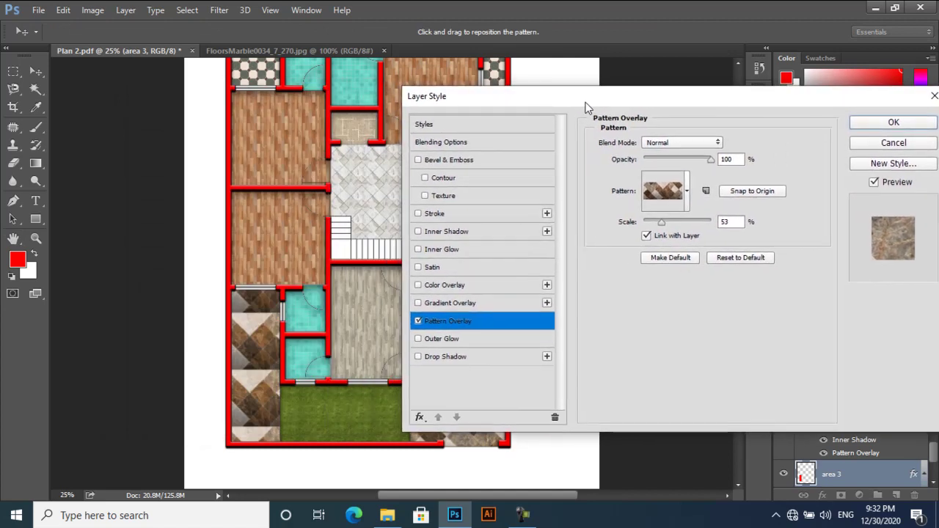
left_click(688, 193)
scroll(719, 284, "down", 1)
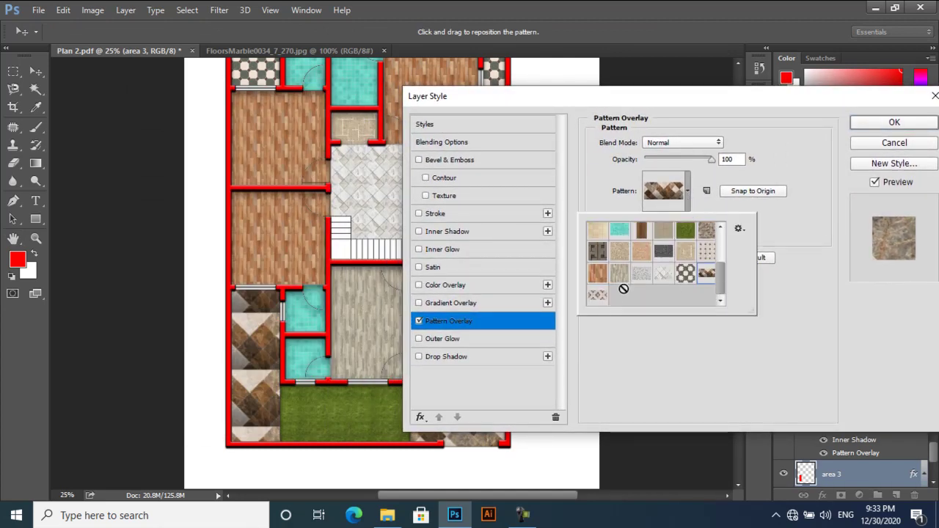
left_click(597, 298)
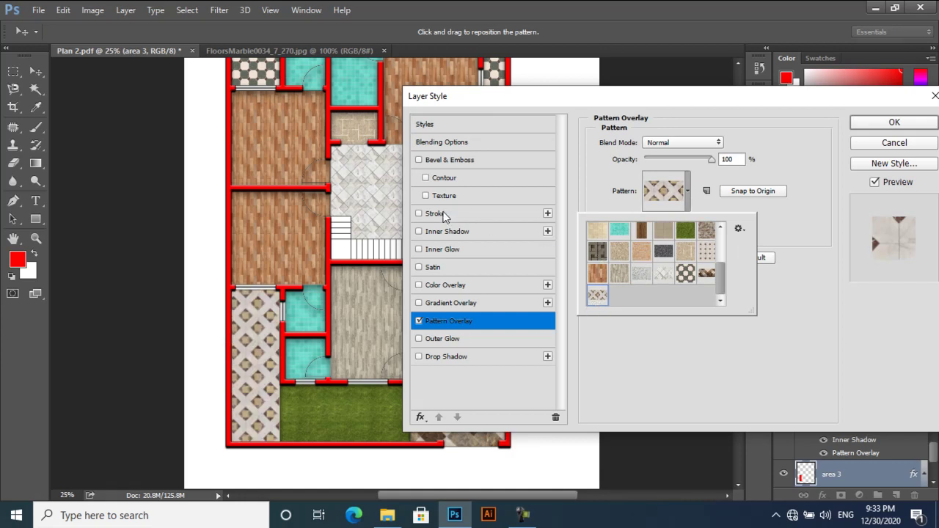
Add an Inner Shadow to the area 3 layer and apply the layer style.
left_click(444, 232)
left_click(444, 231)
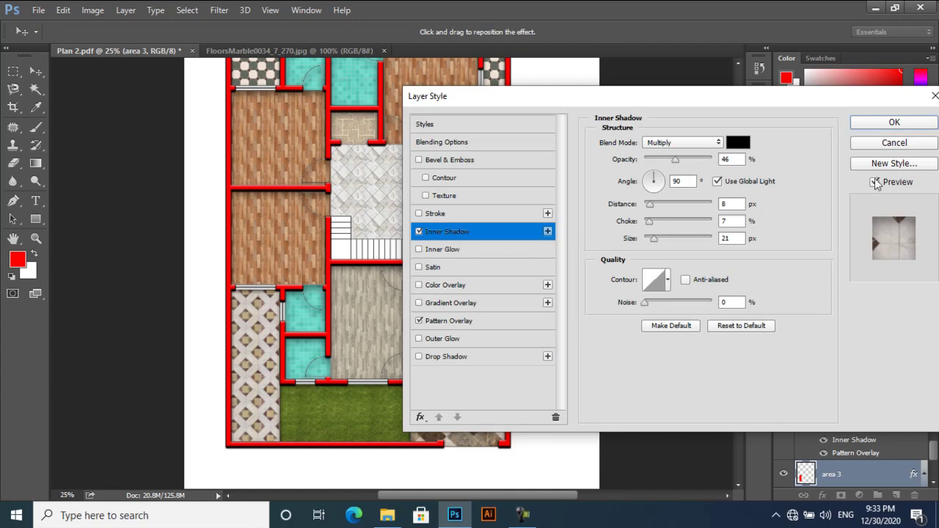
left_click(874, 126)
Pick the Bedrooms layer from the plan and open its Pattern Overlay settings with the plan kept in view.
scroll(540, 279, "up", 2)
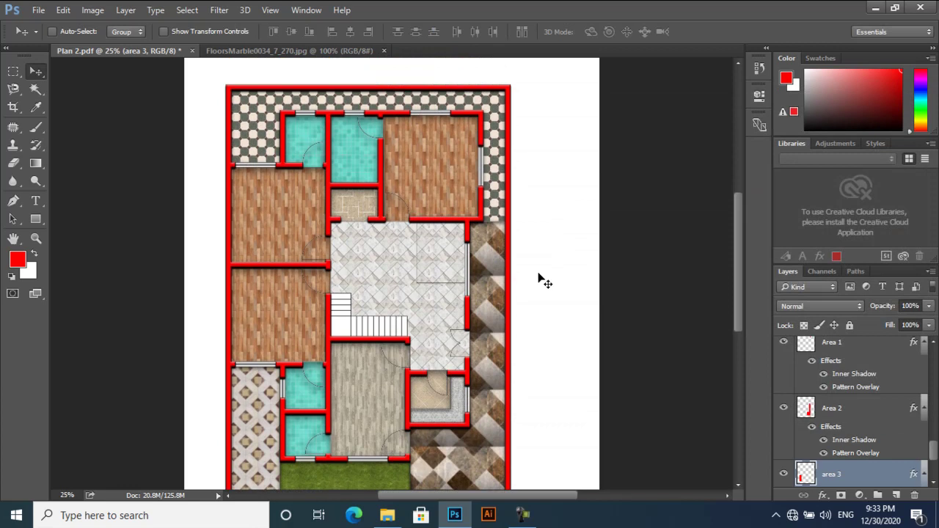
right_click(294, 218)
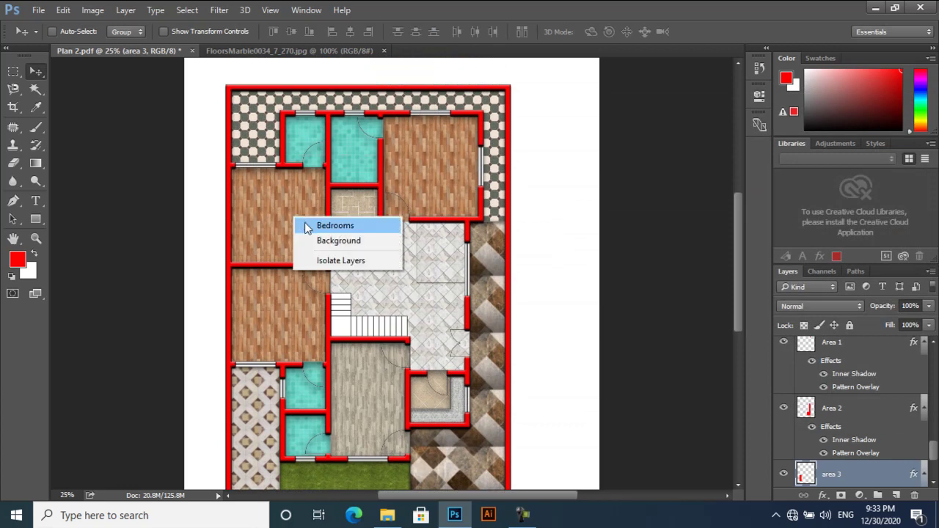
left_click(305, 223)
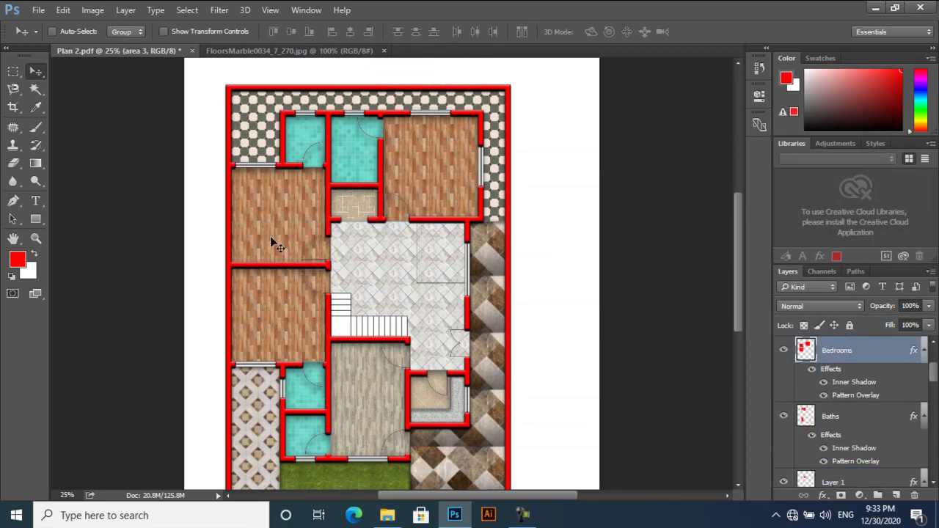
double_click(873, 358)
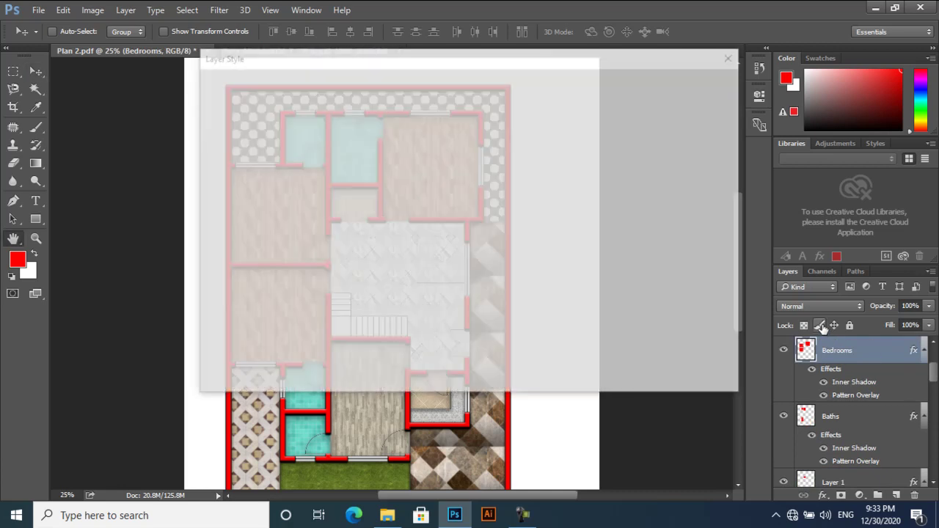
left_click(273, 281)
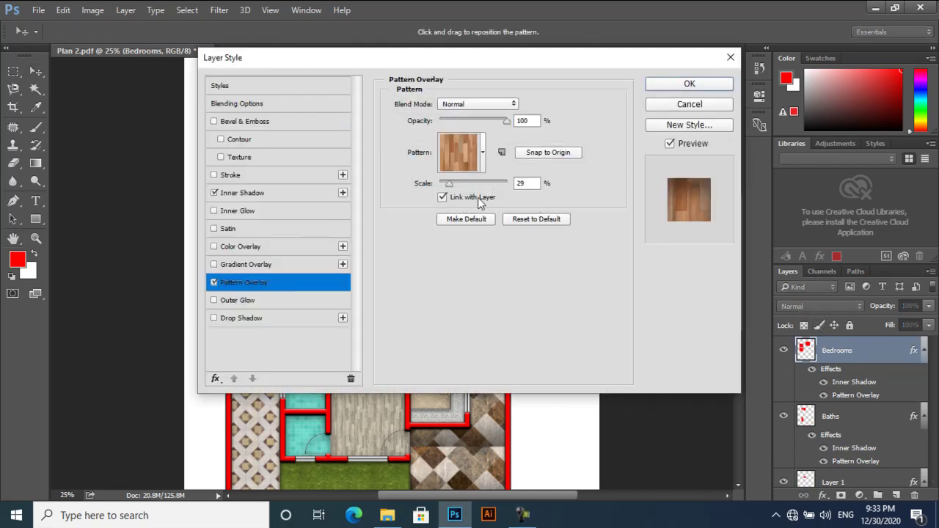
left_click(481, 154)
left_click_drag(493, 63, 699, 89)
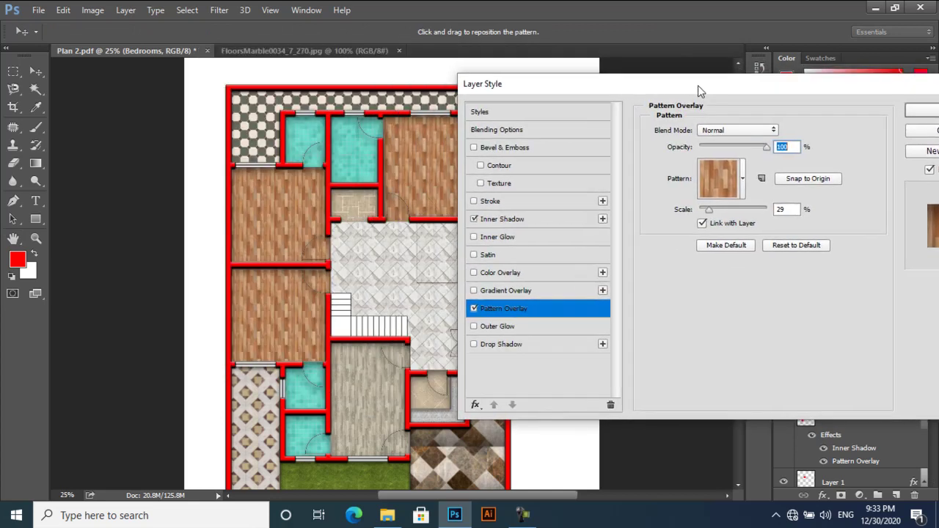
Try the white marble, grey wood and dotted tile patterns on the Bedrooms pattern overlay.
left_click(745, 192)
left_click(720, 264)
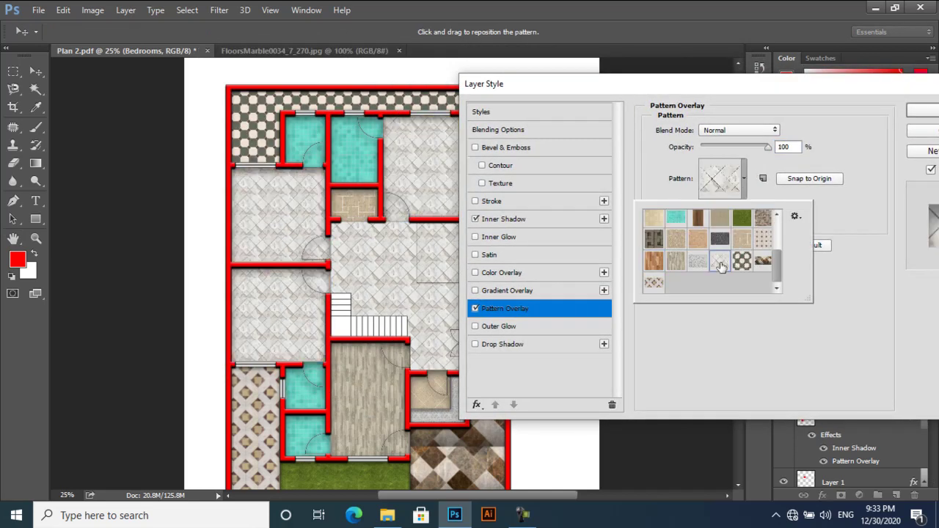
left_click(704, 267)
left_click(675, 267)
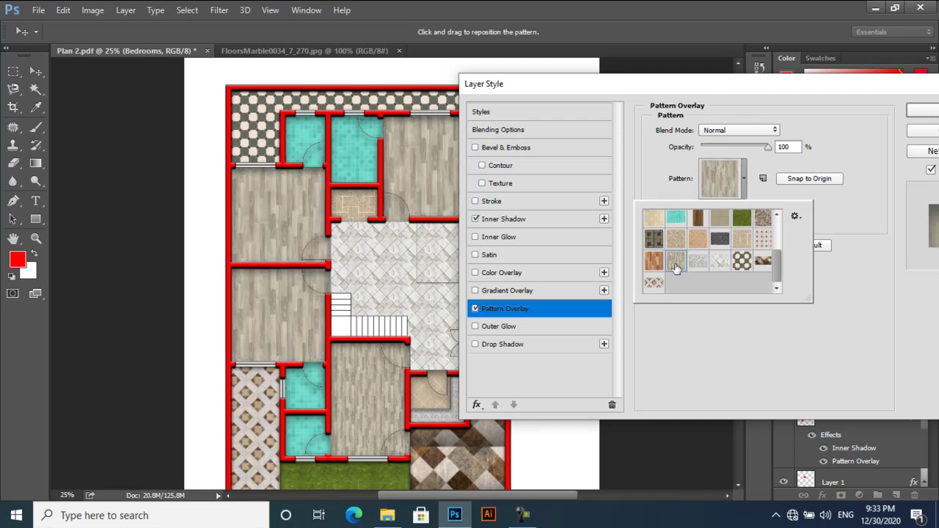
left_click(654, 262)
left_click(765, 238)
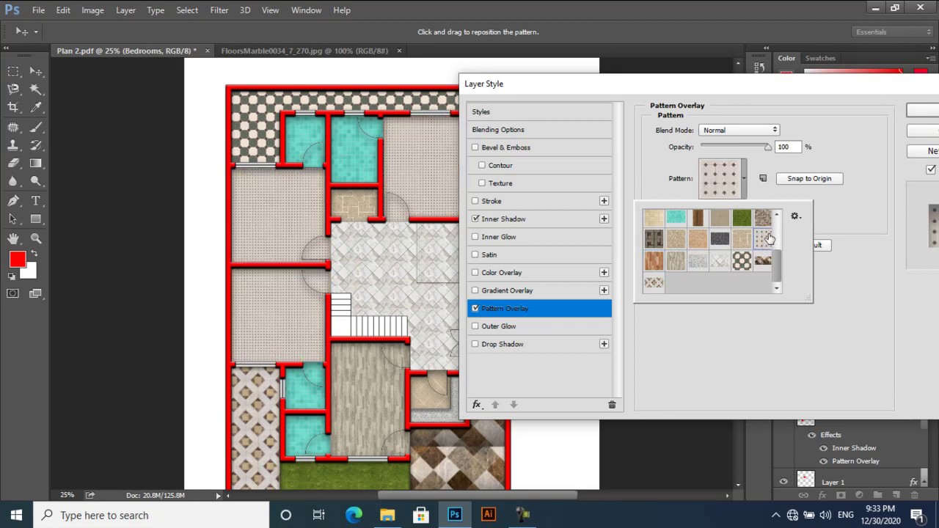
Try the dotted tile pattern at 165% scale and the cream square tile pattern at 77% on the Bedrooms overlay.
left_click(830, 206)
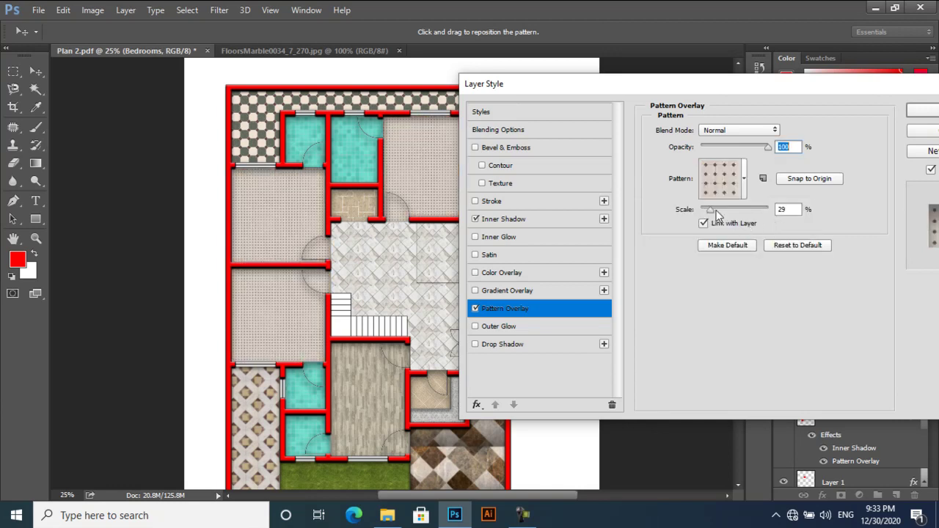
left_click_drag(710, 210, 737, 223)
left_click(743, 179)
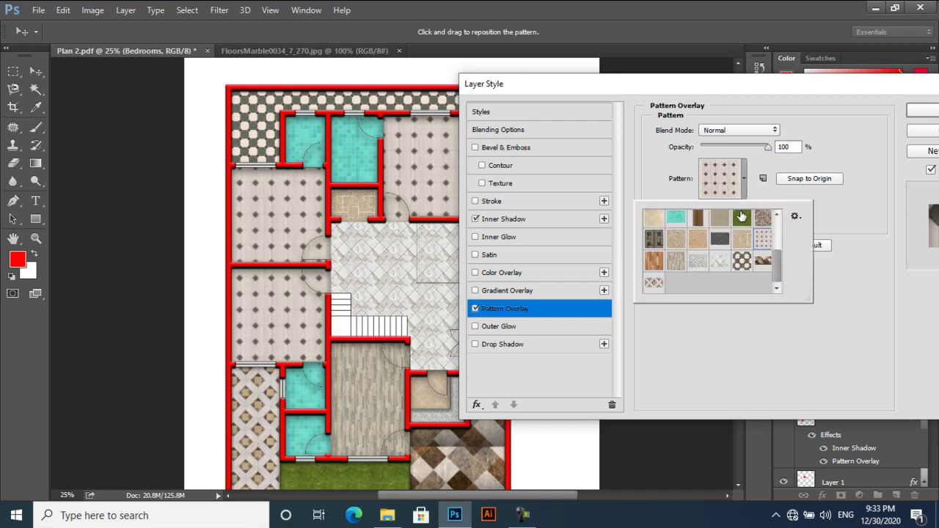
scroll(715, 242, "up", 2)
left_click(658, 255)
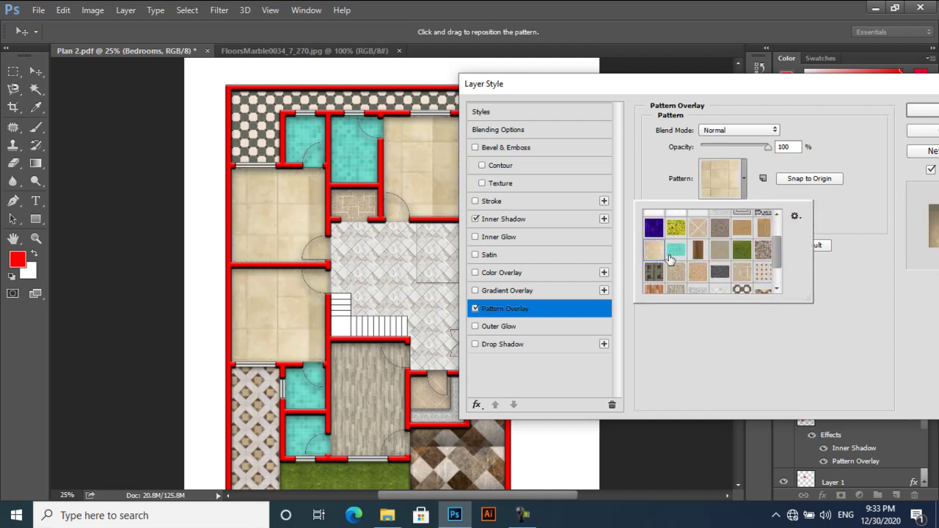
left_click(839, 227)
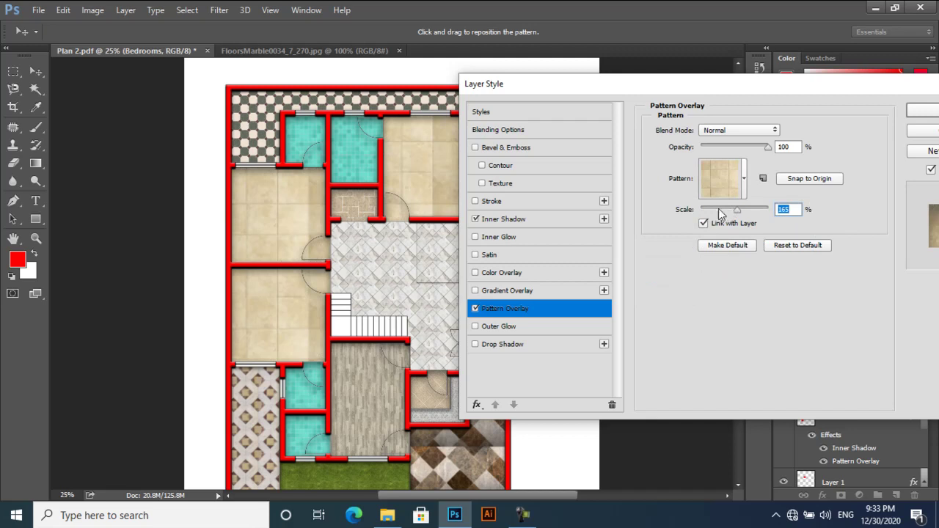
left_click_drag(719, 210, 725, 201)
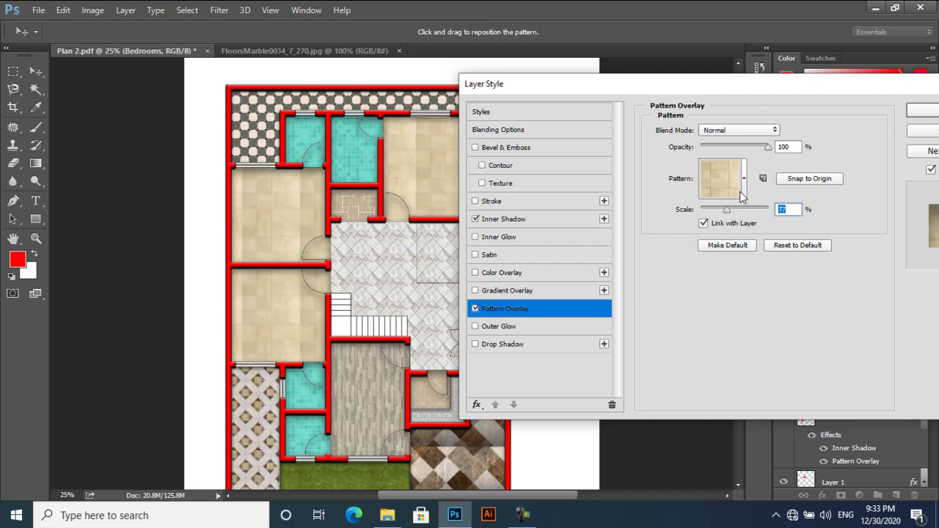
Try the beige stone, dark stone, octagonal tile and reddish-brown wood patterns on the Bedrooms overlay.
left_click(742, 194)
left_click(742, 274)
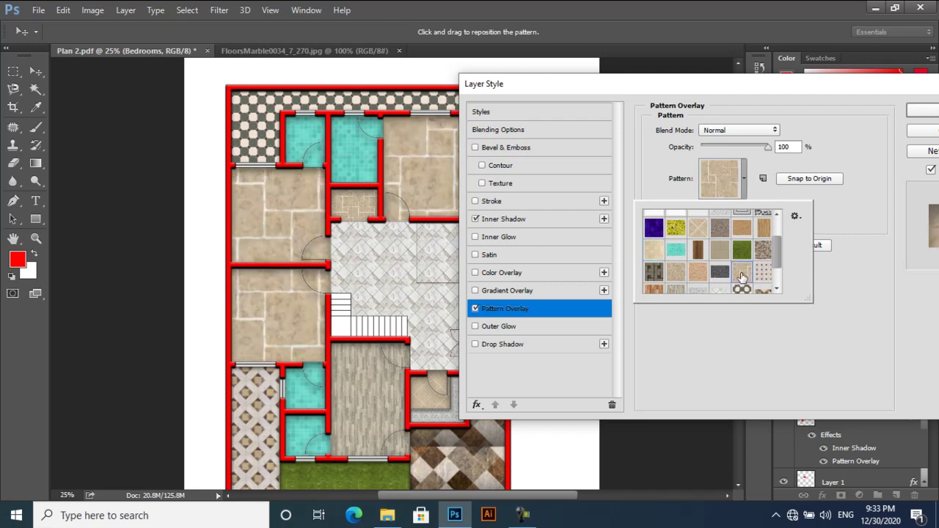
scroll(688, 279, "down", 1)
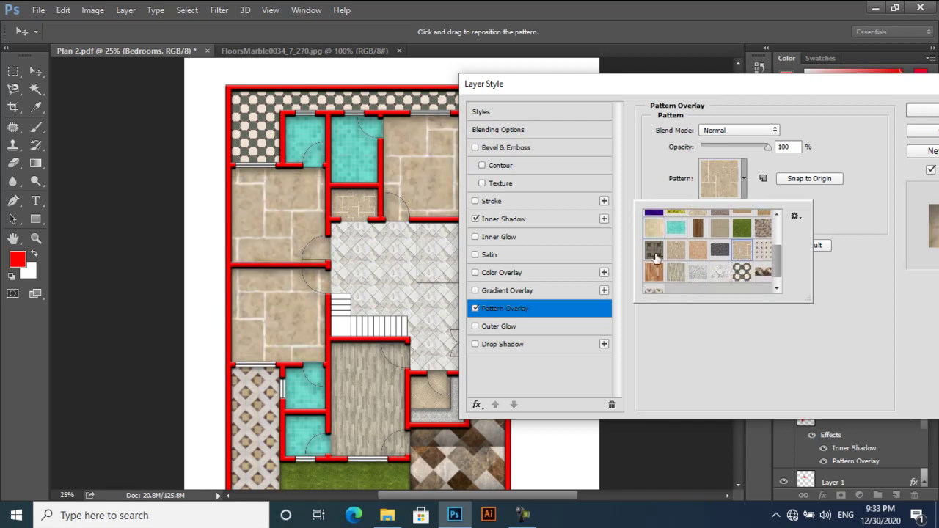
left_click(651, 252)
left_click(741, 272)
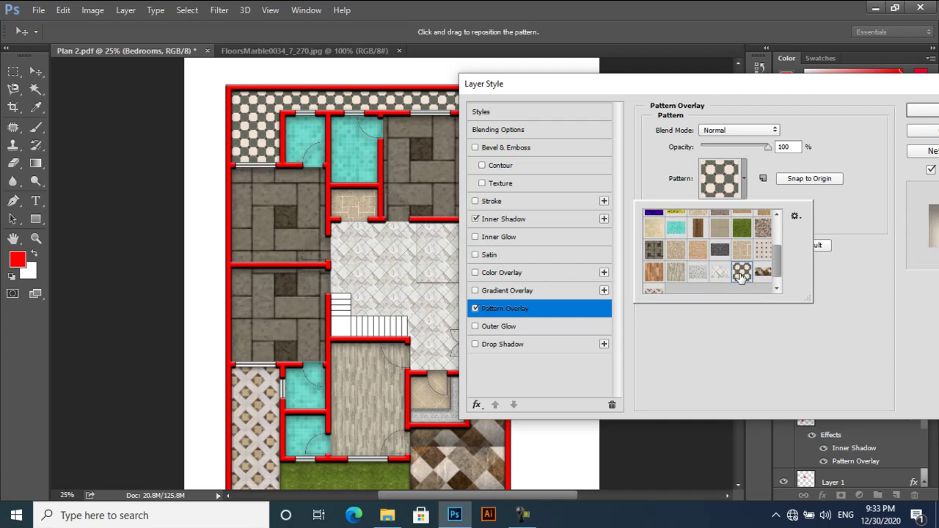
left_click(653, 273)
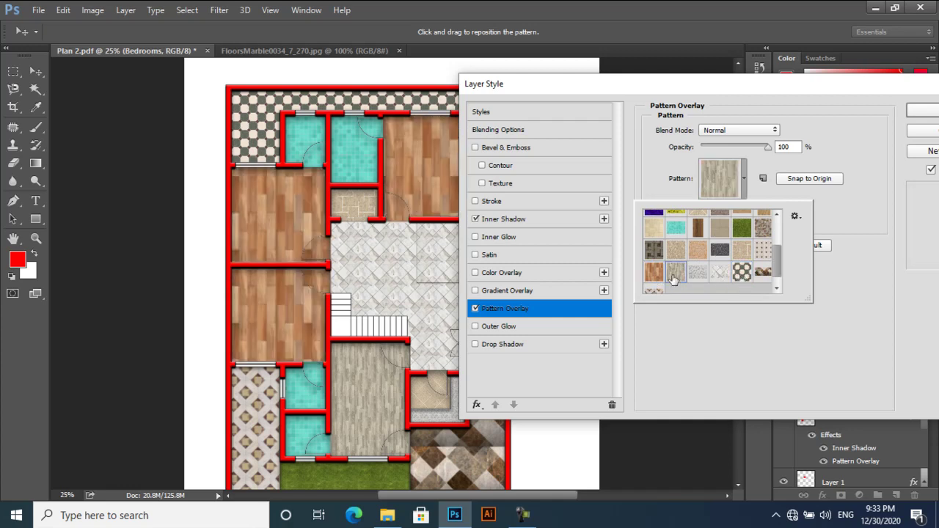
Give the Bedrooms layer the grey wood pattern at 19% scale and apply the layer style.
left_click(675, 274)
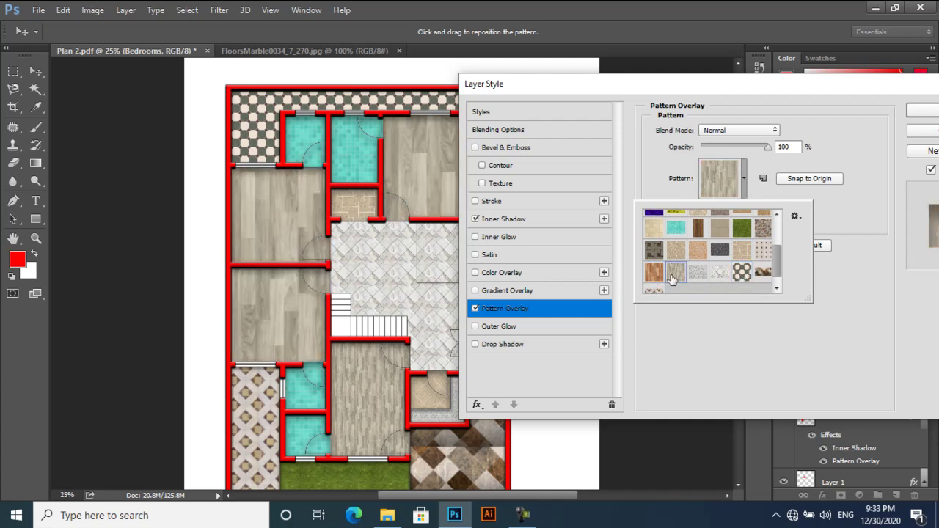
left_click(828, 227)
left_click_drag(722, 215, 707, 213)
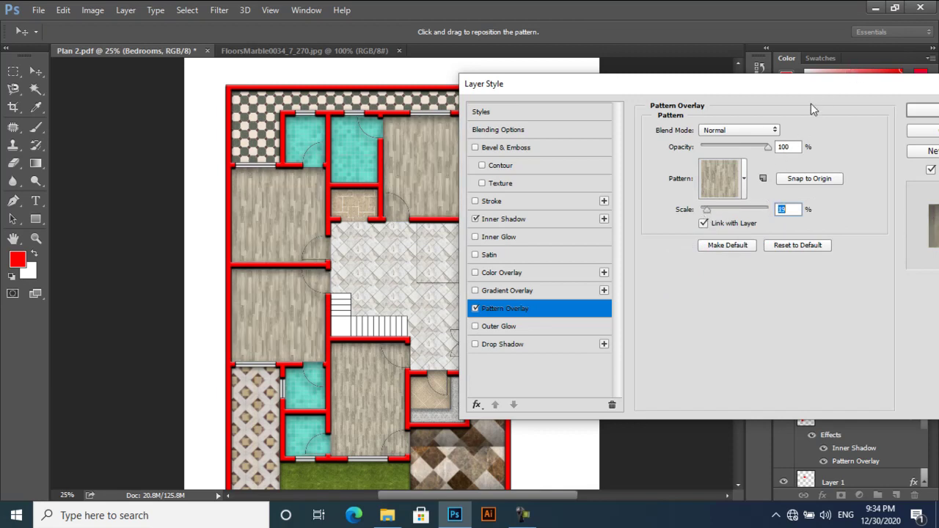
left_click_drag(780, 90, 747, 90)
left_click(889, 110)
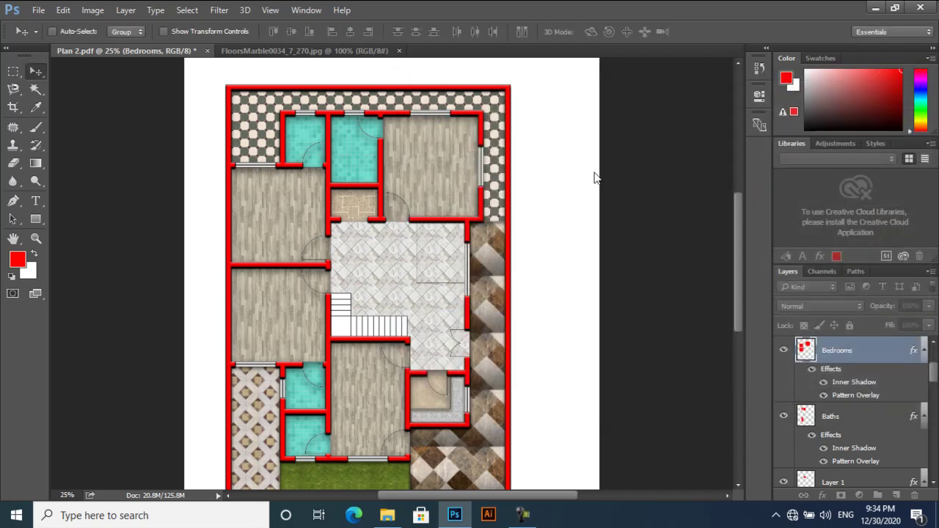
Check the rendered plan and make the Plan layer active.
scroll(419, 192, "down", 2)
scroll(420, 193, "up", 3)
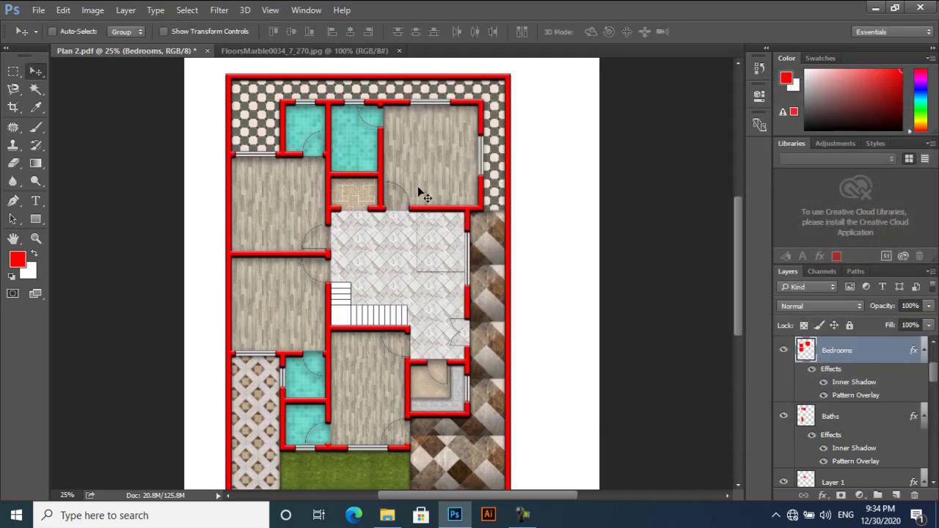
scroll(419, 194, "down", 5)
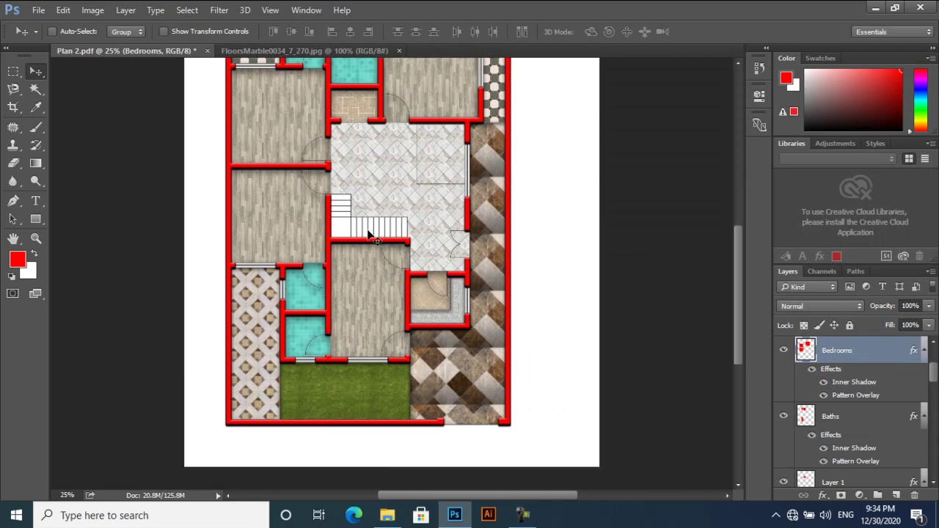
scroll(251, 277, "up", 1)
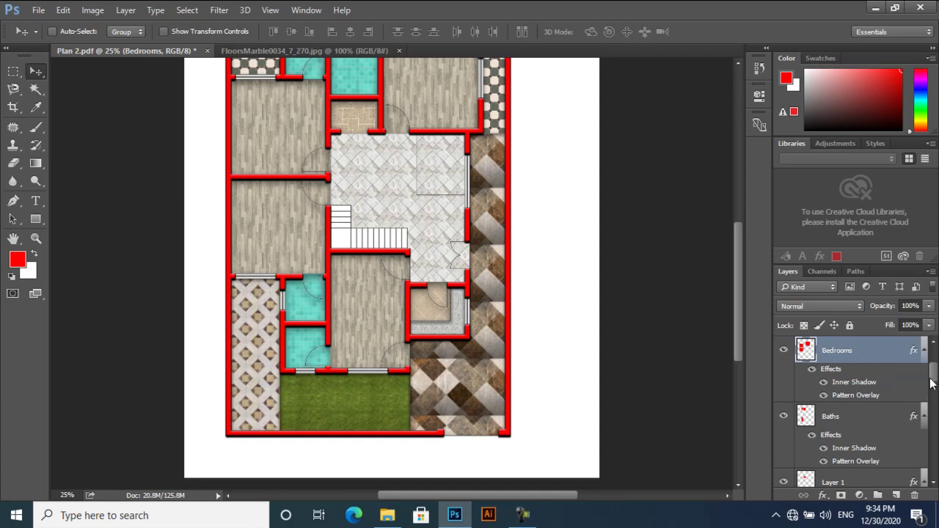
left_click_drag(932, 378, 931, 473)
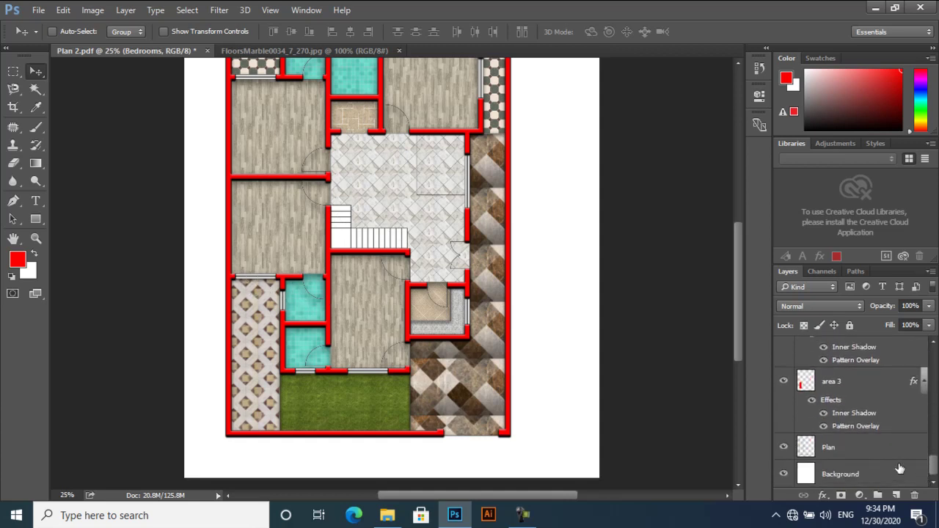
left_click(856, 450)
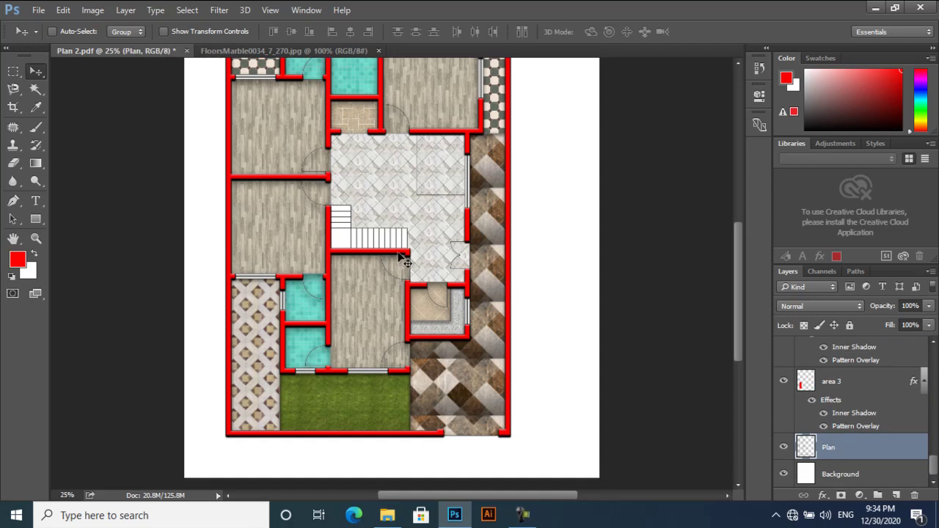
Select the four treads of the staircase's short flight and the corner landing with the Magic Wand.
scroll(402, 258, "up", 1)
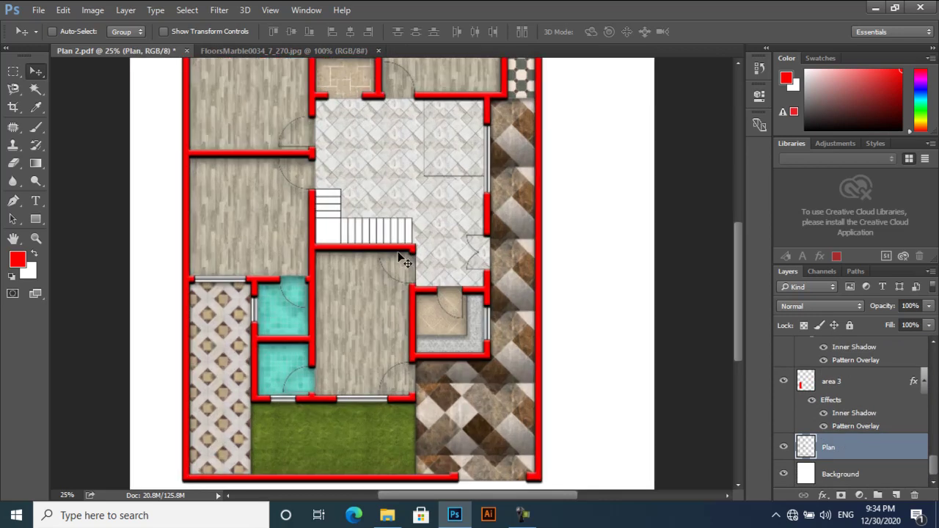
scroll(402, 260, "up", 1)
scroll(402, 260, "up", 1)
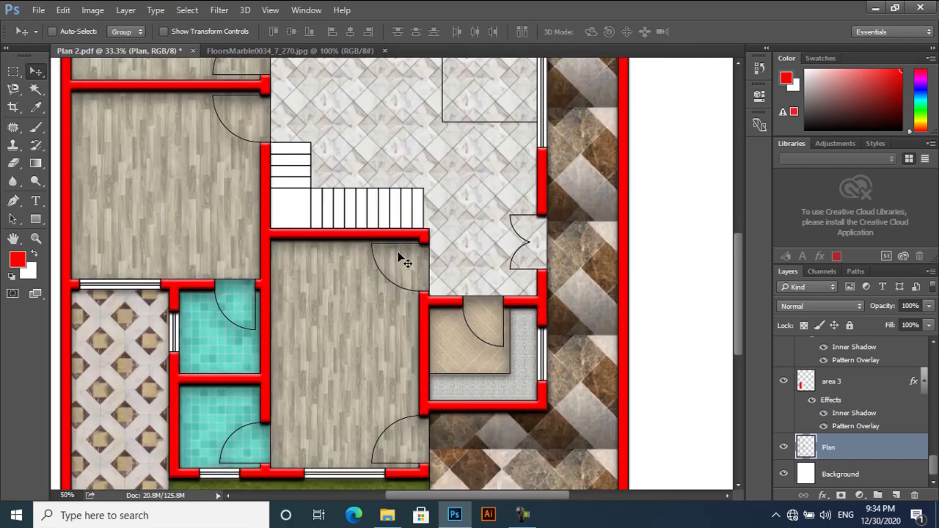
scroll(404, 260, "up", 1)
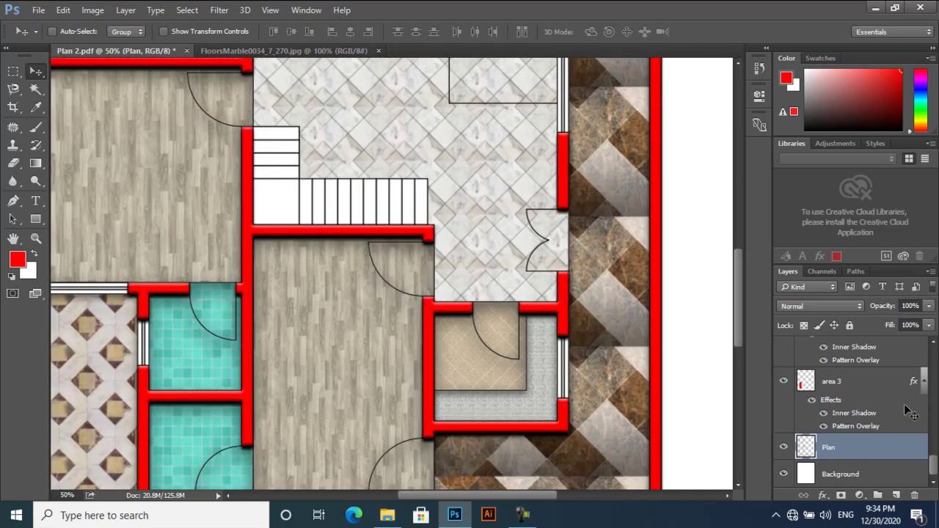
key("ctrl+plus")
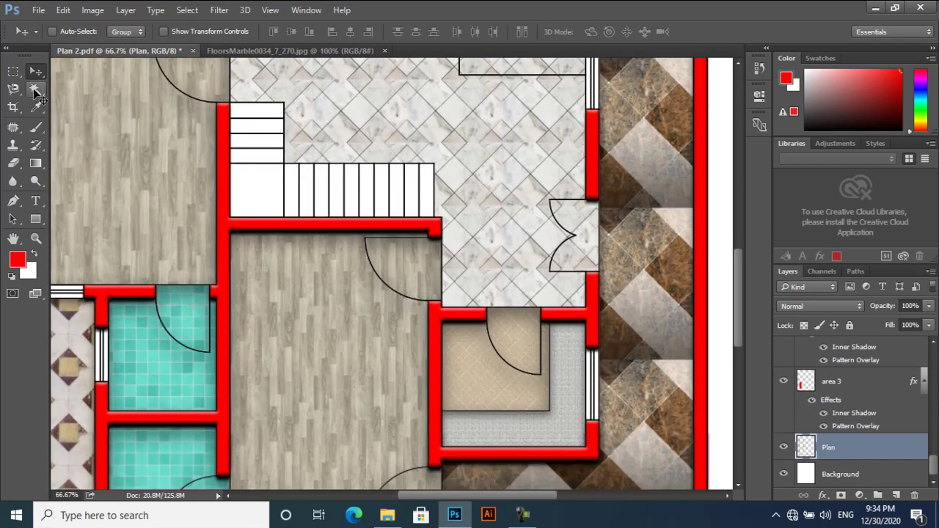
key("w")
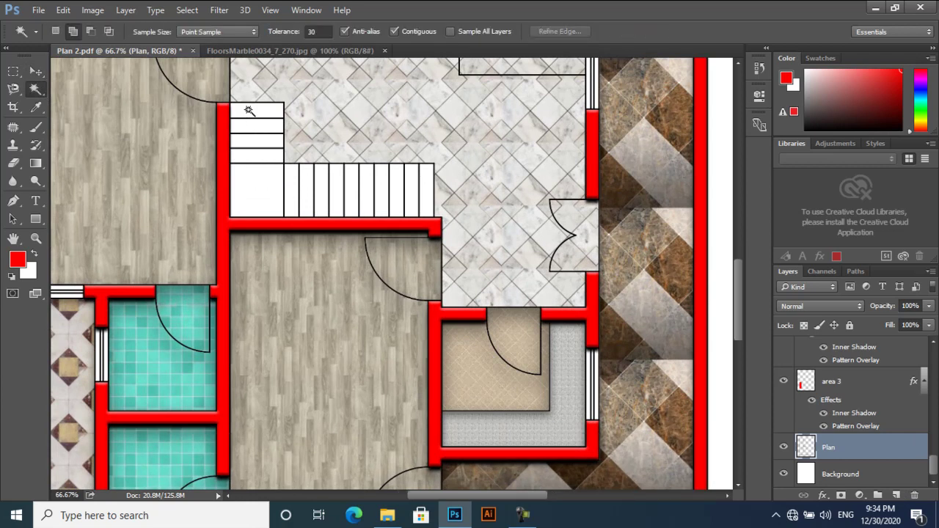
left_click(248, 110)
left_click(249, 126, "shift")
left_click(249, 139, "shift")
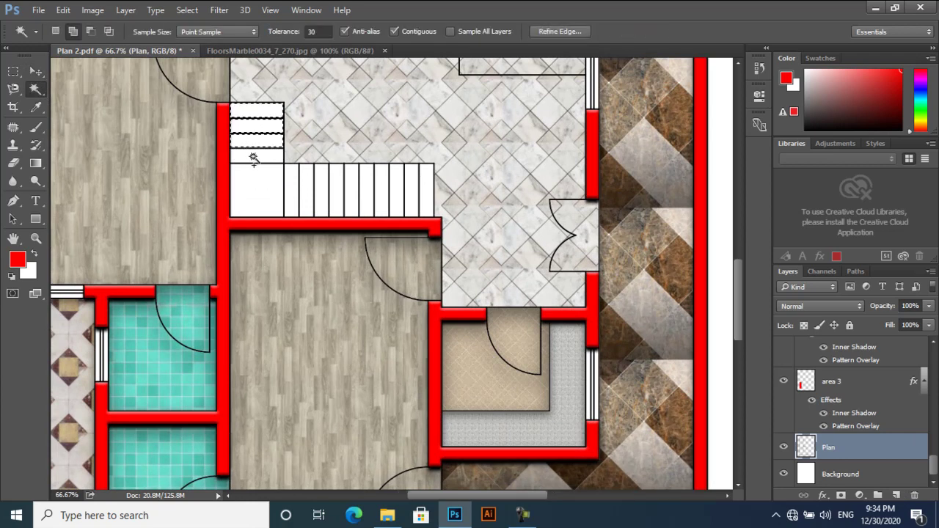
left_click(252, 157, "shift")
left_click(251, 180, "shift")
Add all ten treads of the staircase's long flight to the Magic Wand selection.
left_click(293, 183, "shift")
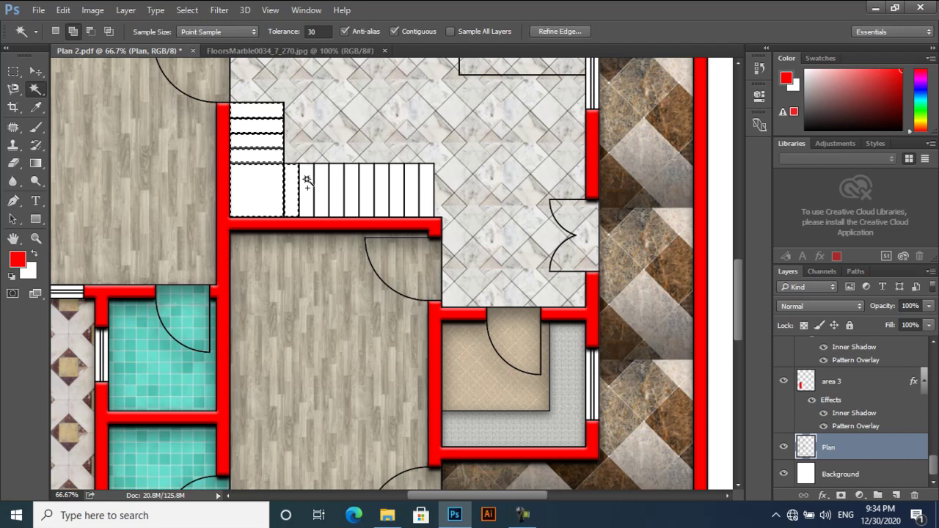
left_click(307, 183, "shift")
left_click(321, 184, "shift")
left_click(335, 184, "shift")
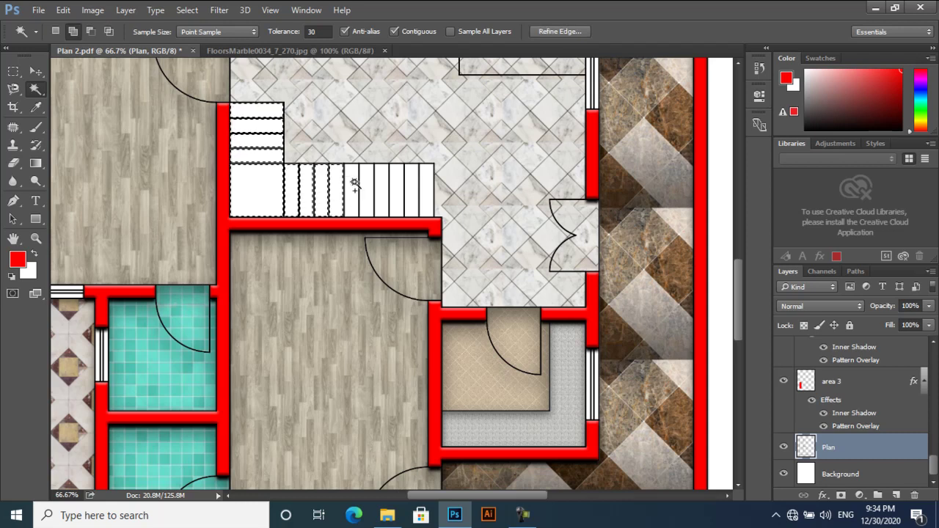
left_click(352, 184, "shift")
left_click(367, 184, "shift")
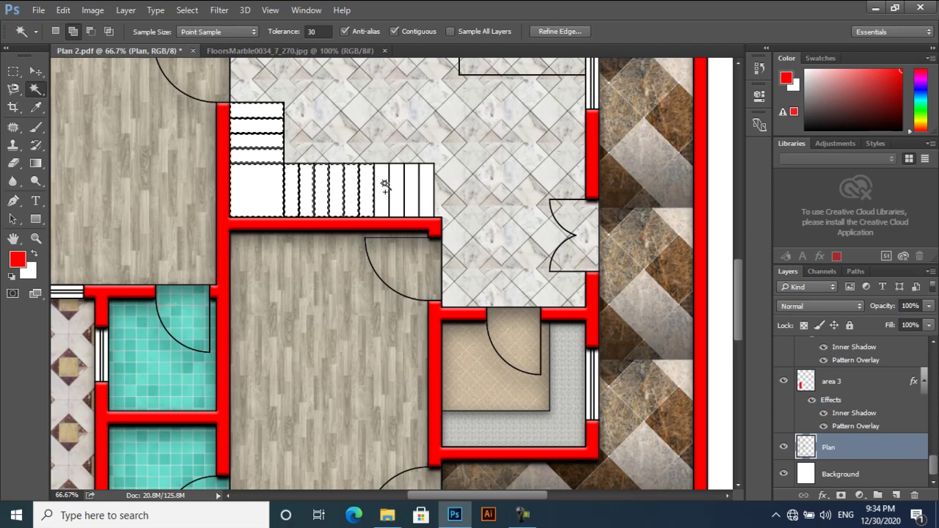
left_click(384, 184, "shift")
left_click(397, 183, "shift")
left_click(412, 185, "shift")
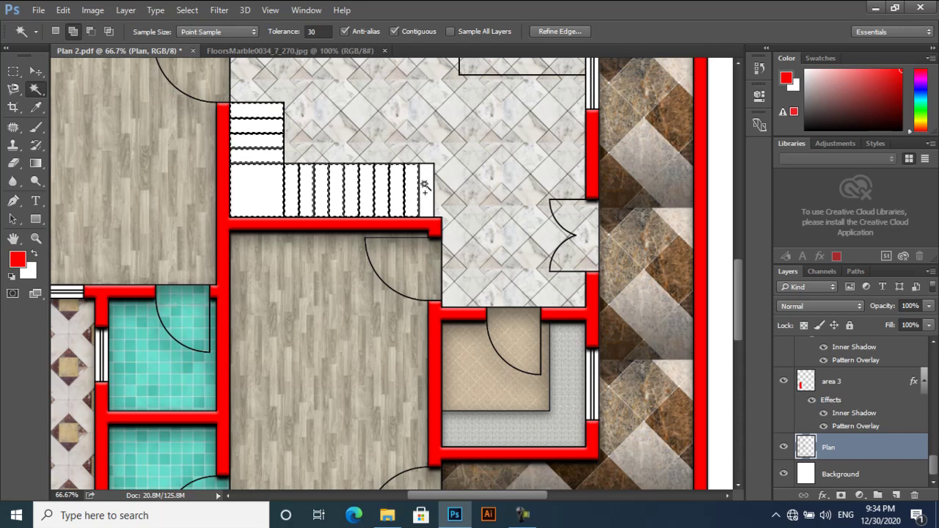
left_click(423, 186, "shift")
Create a layer named stairs above Plan, fill the selected treads and landing with red, and clear the selection.
left_click(896, 495)
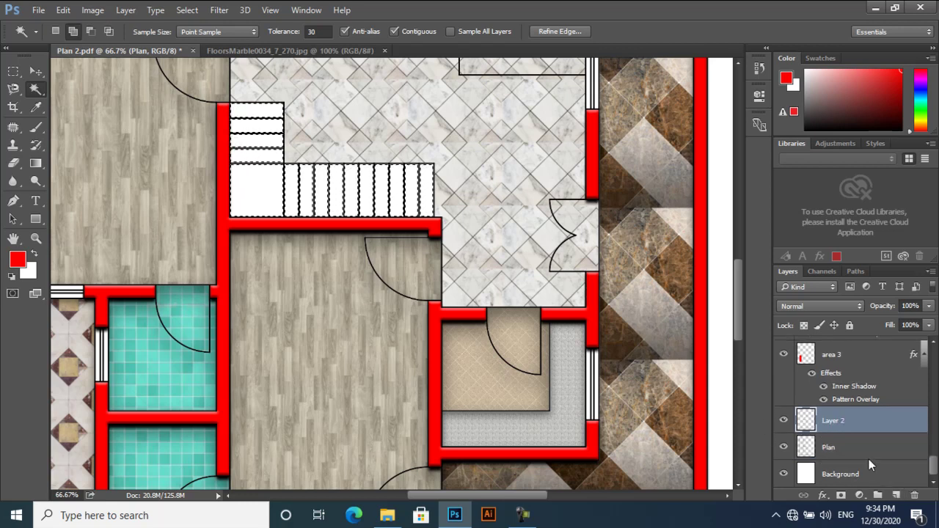
double_click(836, 421)
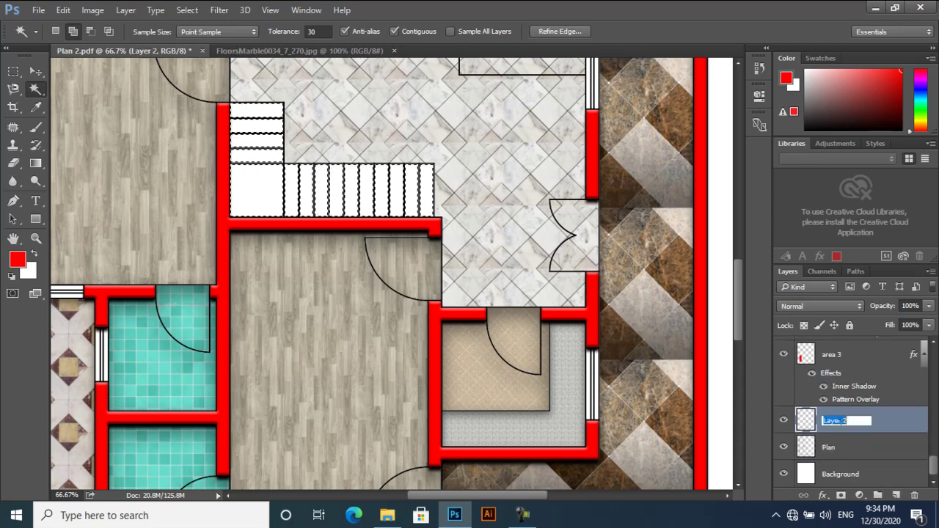
type("stairs")
key("Return")
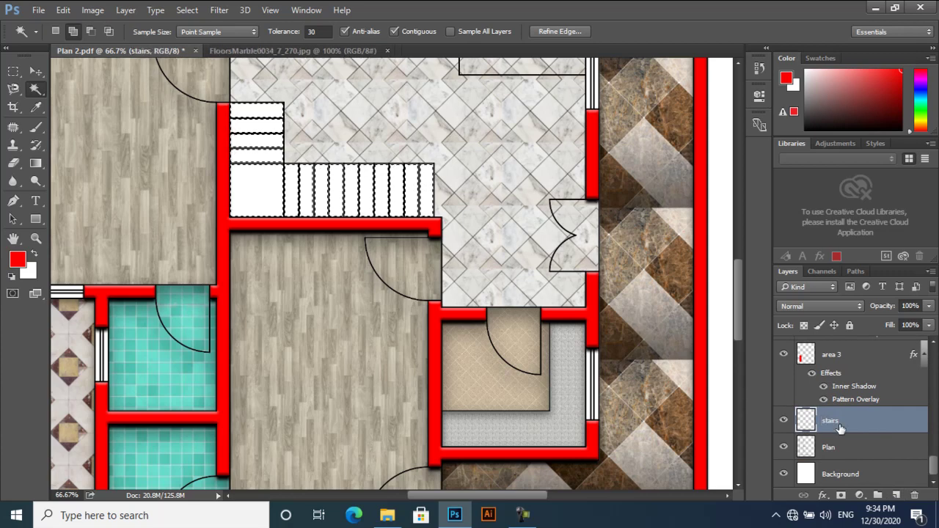
key("alt+BackSpace")
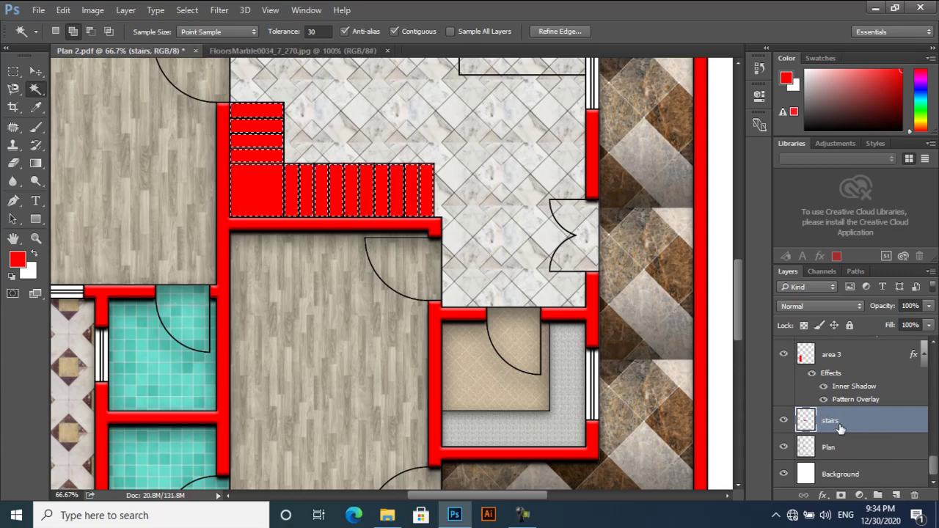
key("ctrl+shift+s")
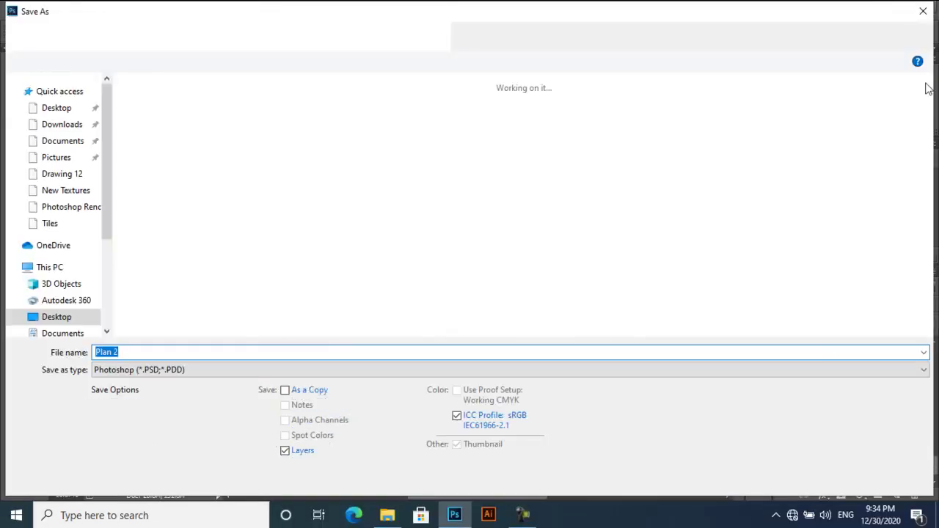
key("Escape")
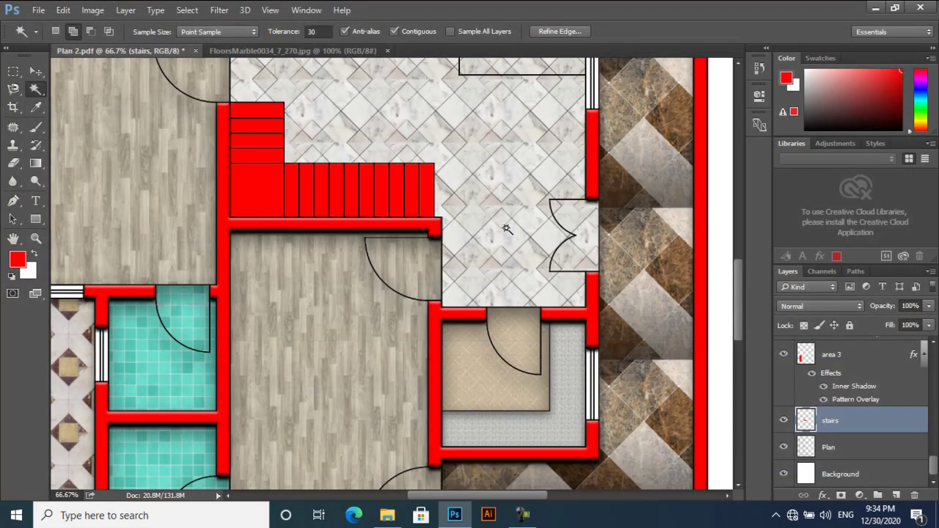
Enable a Pattern Overlay in the layer style of the stairs layer.
left_click(34, 69)
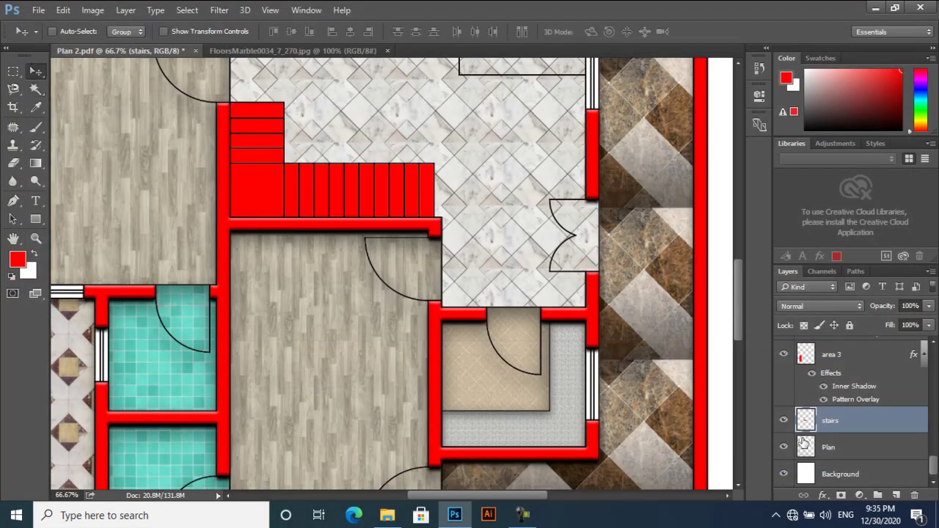
key("h")
double_click(844, 426)
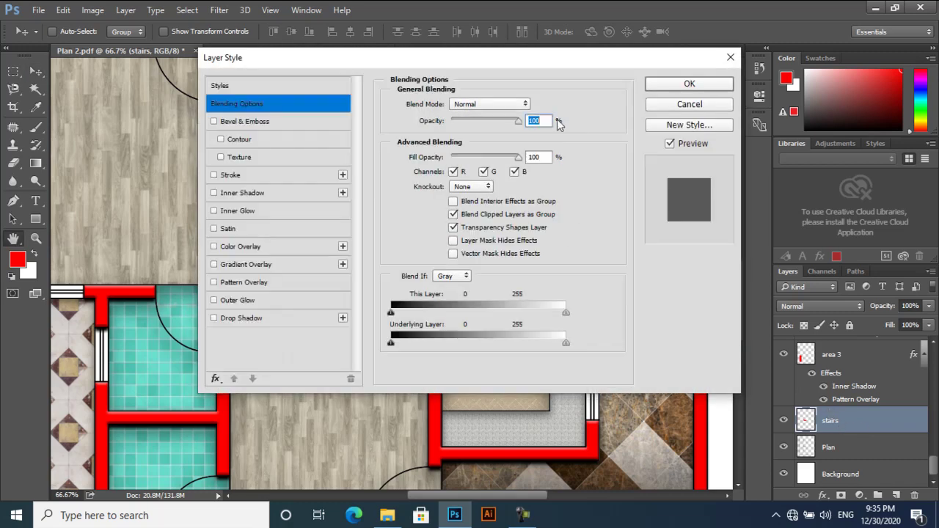
left_click_drag(504, 57, 763, 96)
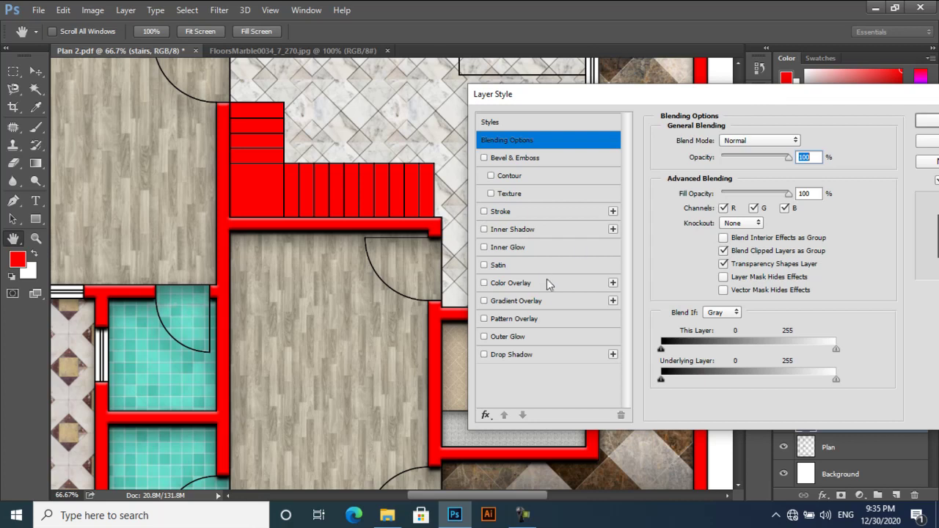
left_click(522, 317)
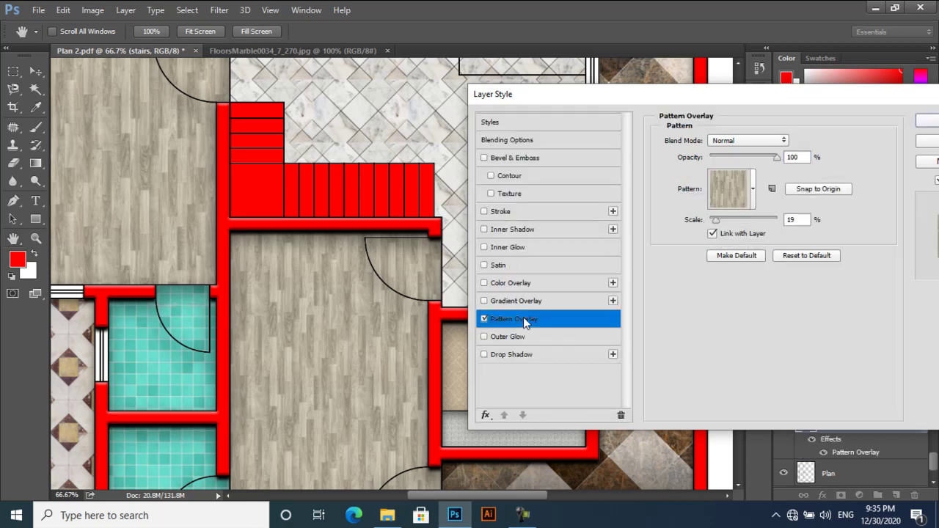
Compare several tile, marble and wood patterns on the stairs and choose the beige square-tile pattern for the overlay.
left_click(755, 203)
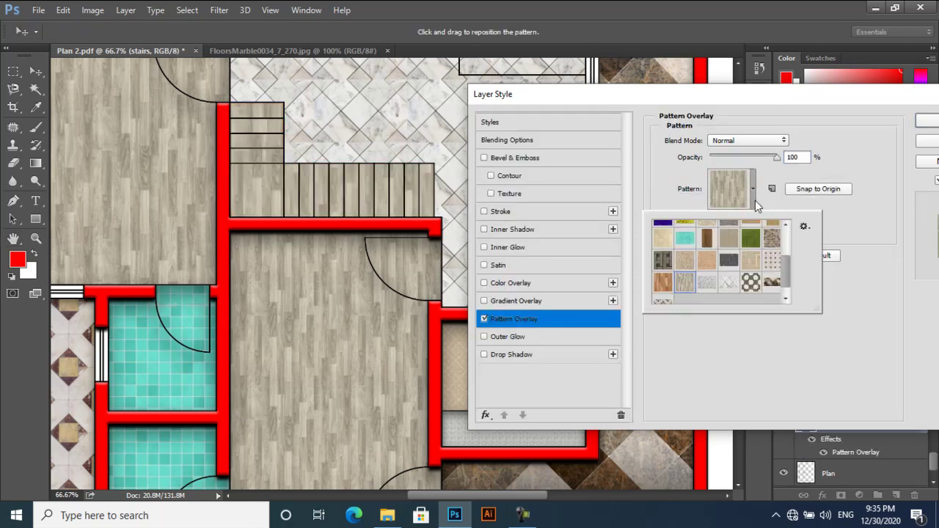
left_click(748, 284)
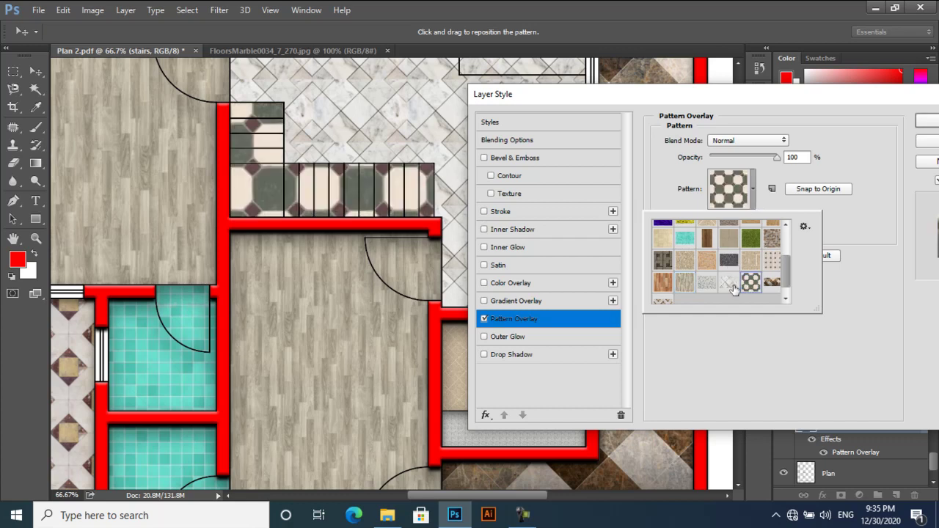
left_click(728, 282)
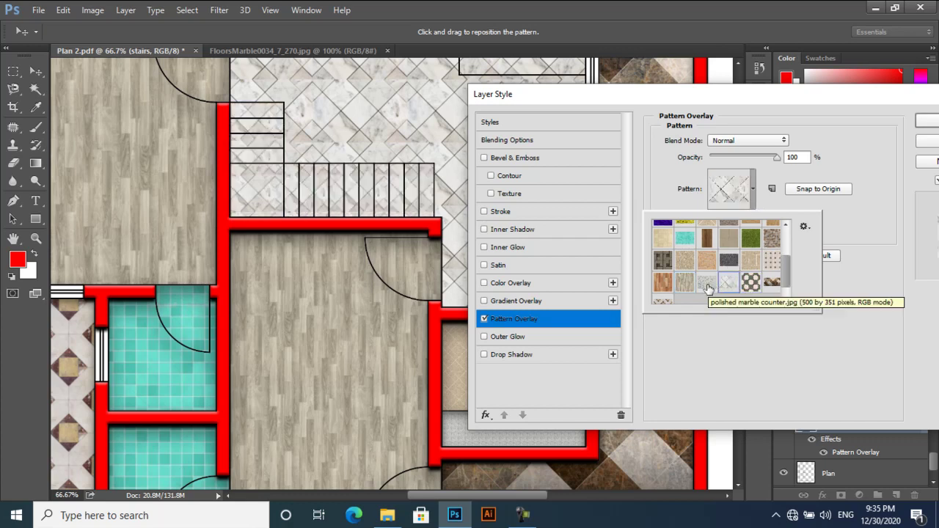
left_click(692, 284)
scroll(701, 285, "up", 2)
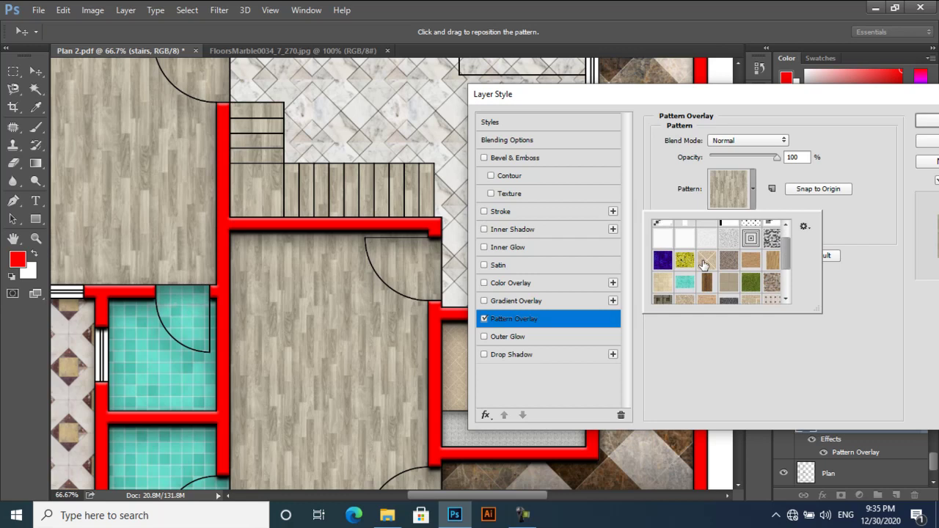
left_click(704, 262)
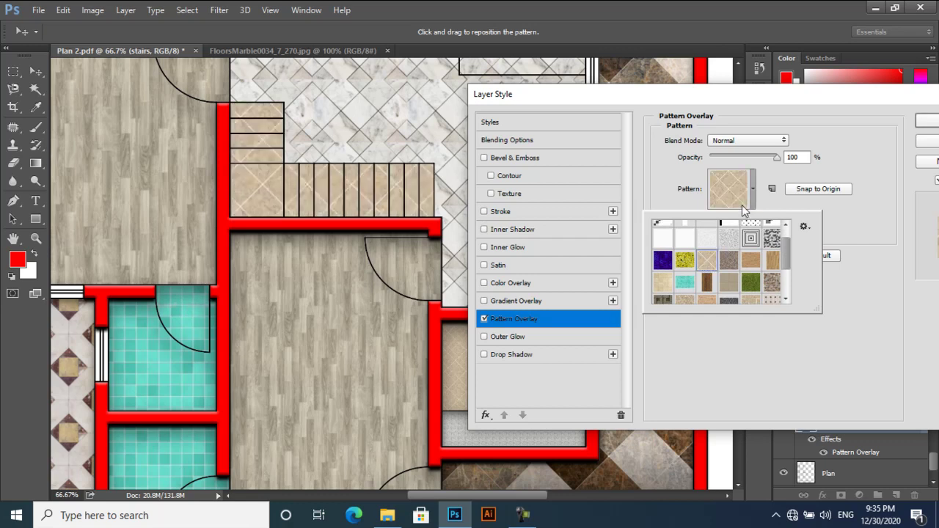
left_click(773, 262)
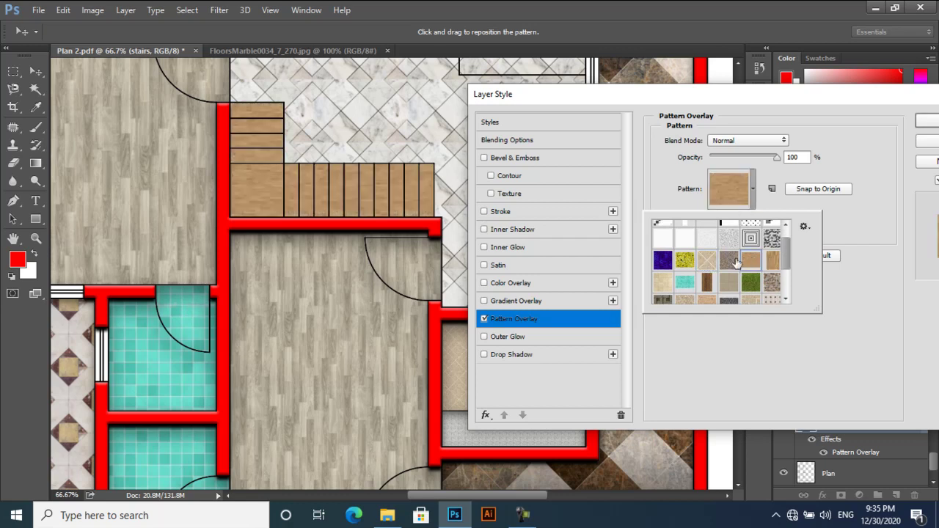
left_click(710, 262)
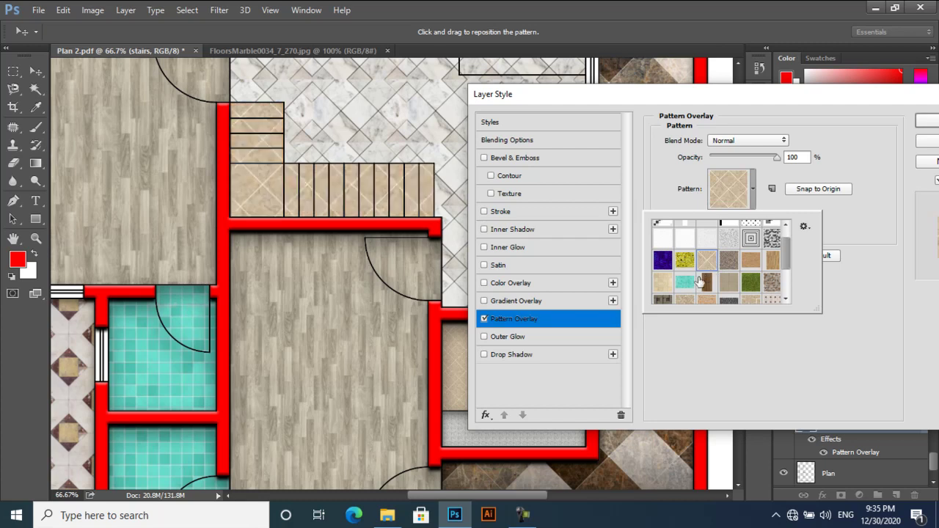
left_click(685, 283)
left_click(661, 285)
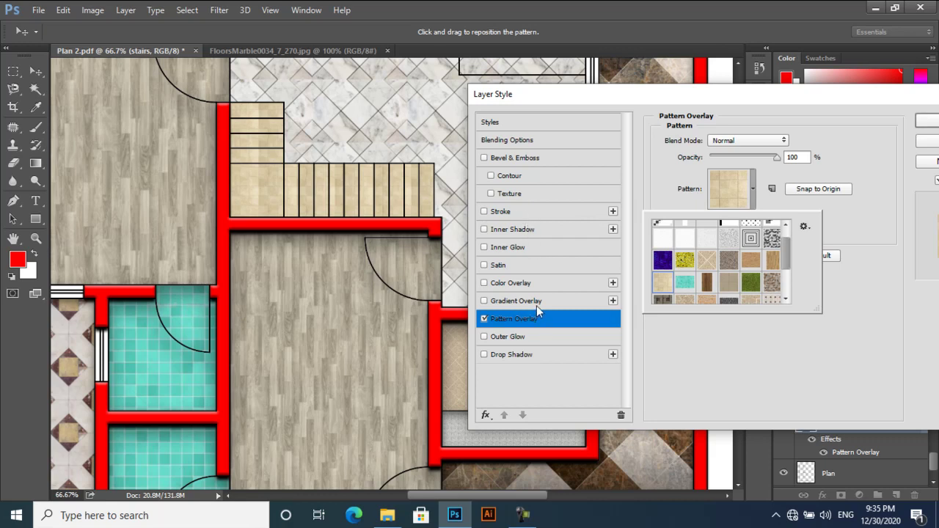
Try a Drop Shadow with a 30 px distance on the stairs layer.
left_click(525, 358)
left_click(525, 358)
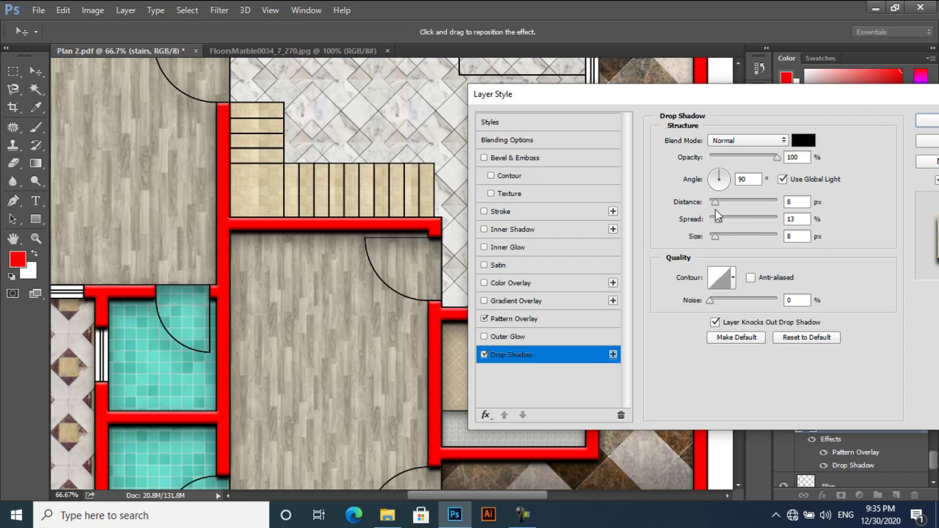
left_click(719, 204)
left_click_drag(730, 206, 731, 203)
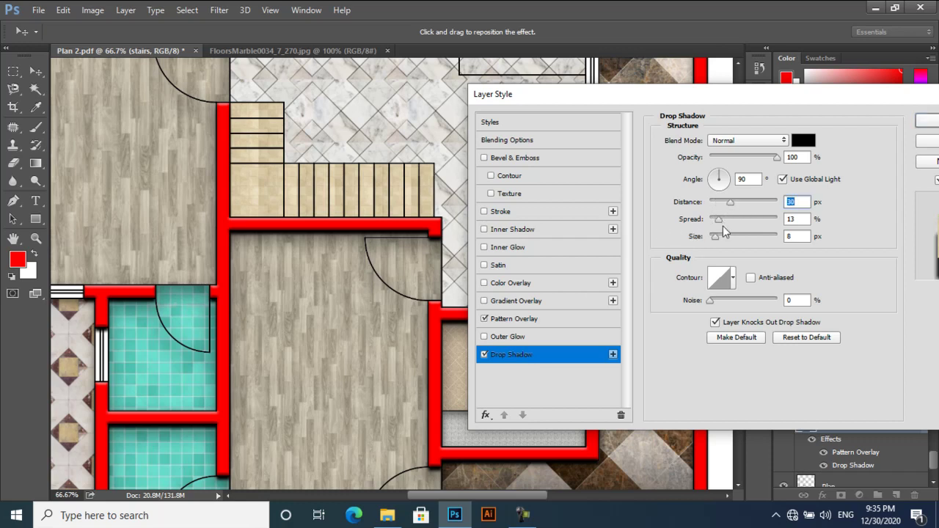
mouse_move(723, 235)
left_mouse_down()
mouse_move(743, 235)
mouse_move(717, 236)
left_mouse_up()
Give the stairs an Inner Shadow with 7 px distance and 7 px size, and turn off their Drop Shadow.
left_click(522, 230)
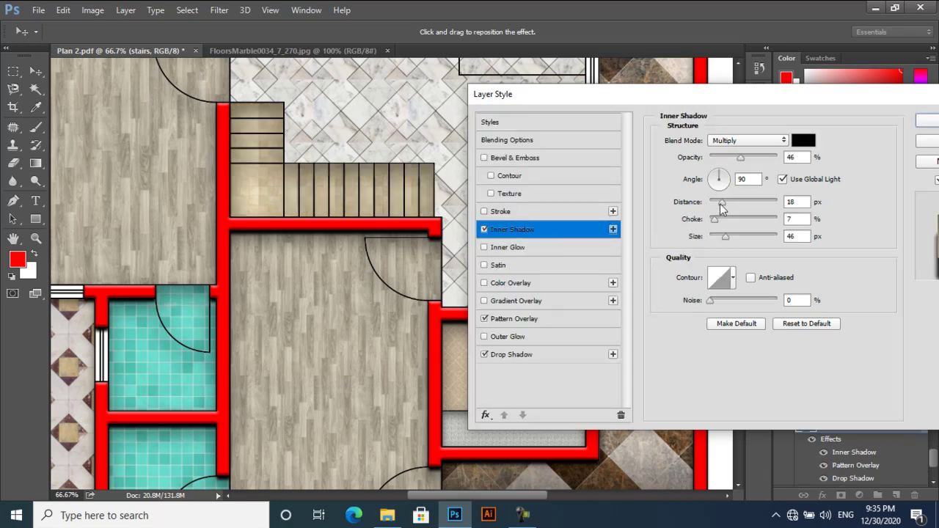
left_click_drag(720, 206, 715, 204)
left_click_drag(717, 244, 715, 241)
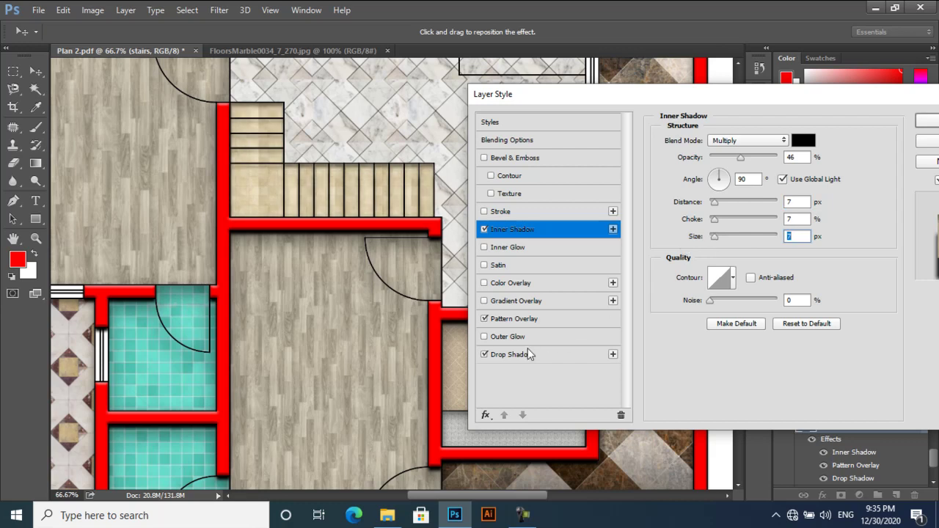
left_click(485, 354)
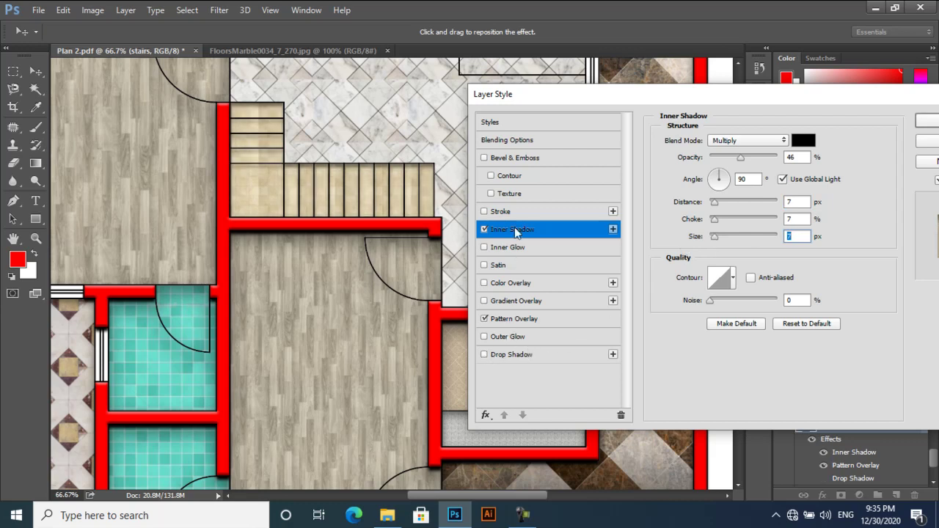
left_click_drag(630, 104, 556, 135)
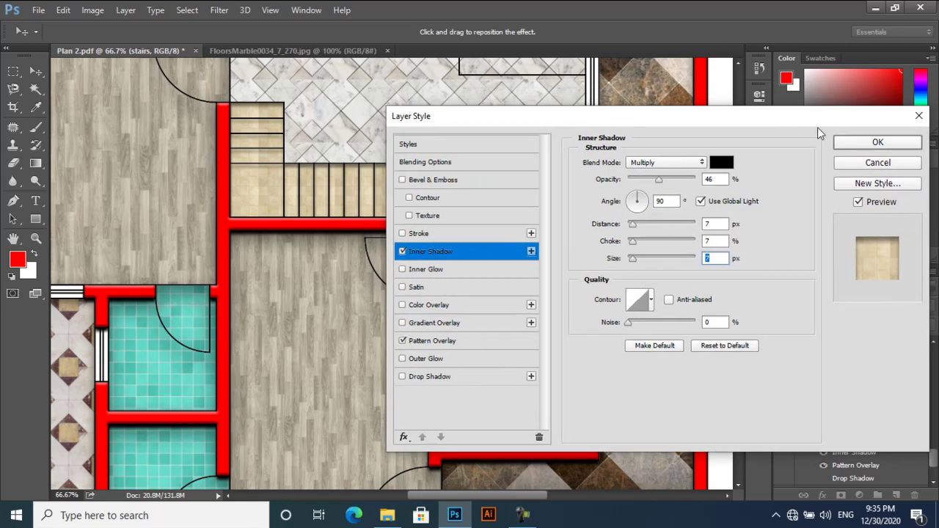
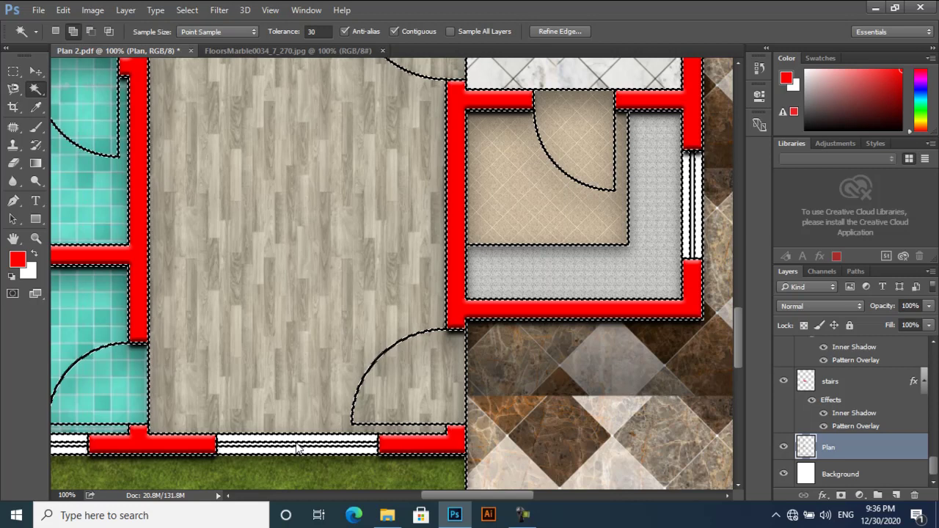
Undo the overly wide selection and add the middle panes of the two windows facing the lawn with the Magic Wand.
key("ctrl+d")
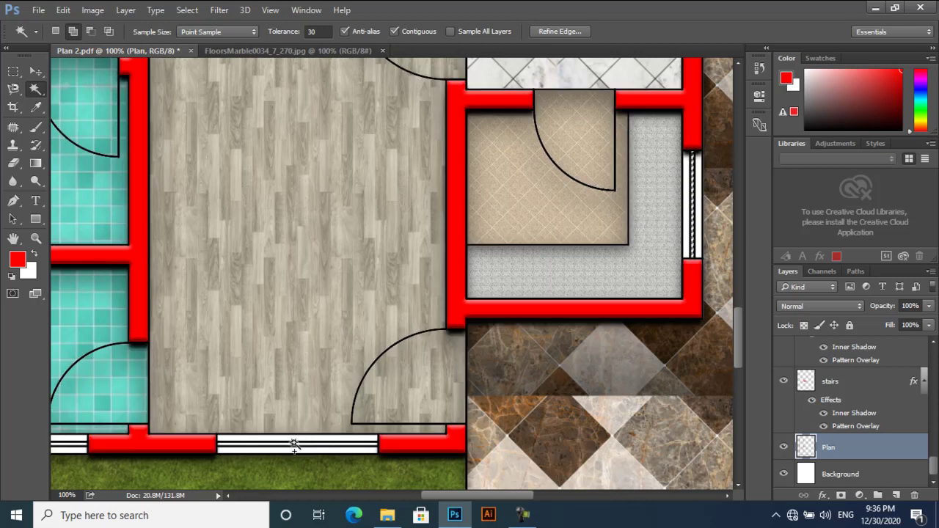
left_click(294, 445)
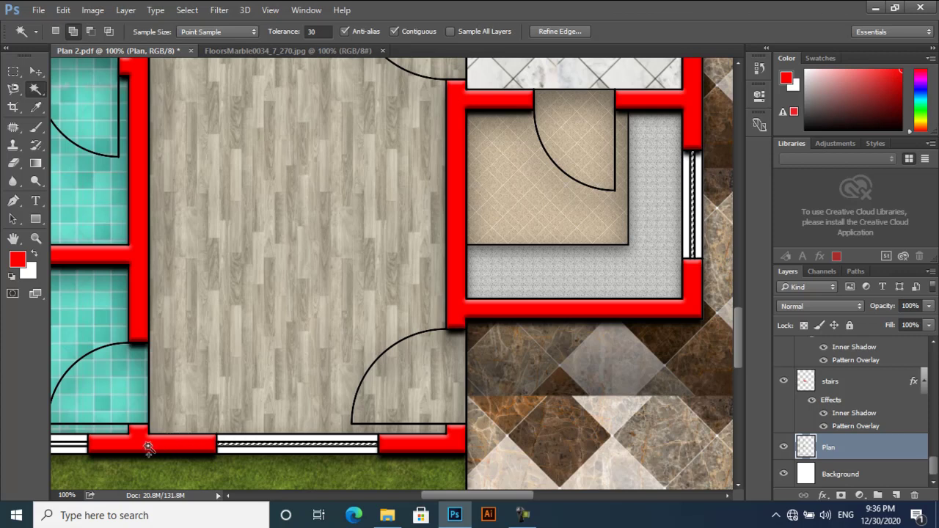
left_click_drag(450, 497, 406, 497)
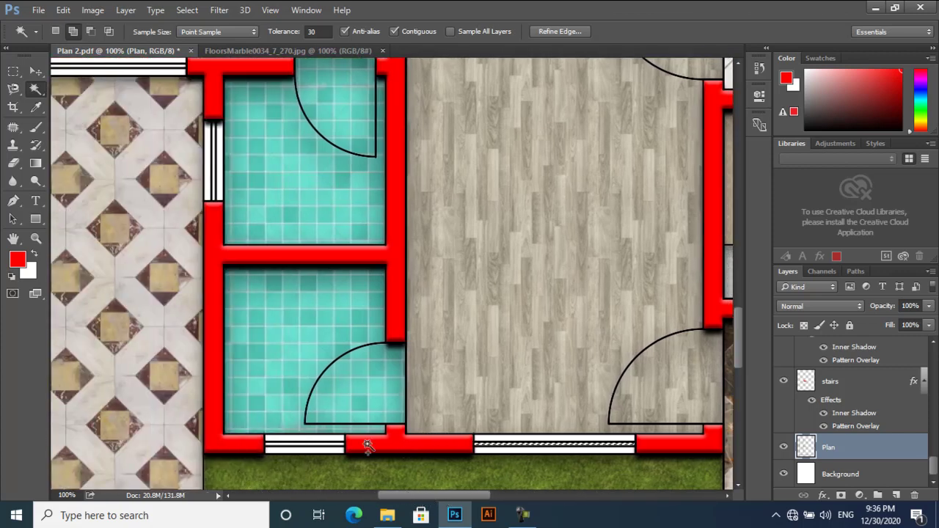
left_click(327, 448)
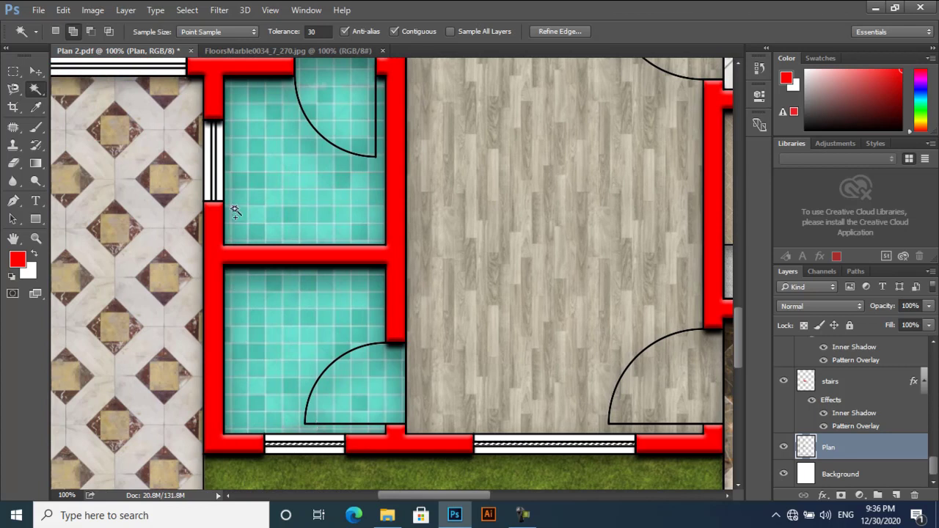
Add the middle panes of the bathroom and bedroom windows facing the tiled side patio to the selection.
left_click(212, 177)
scroll(147, 157, "up", 2)
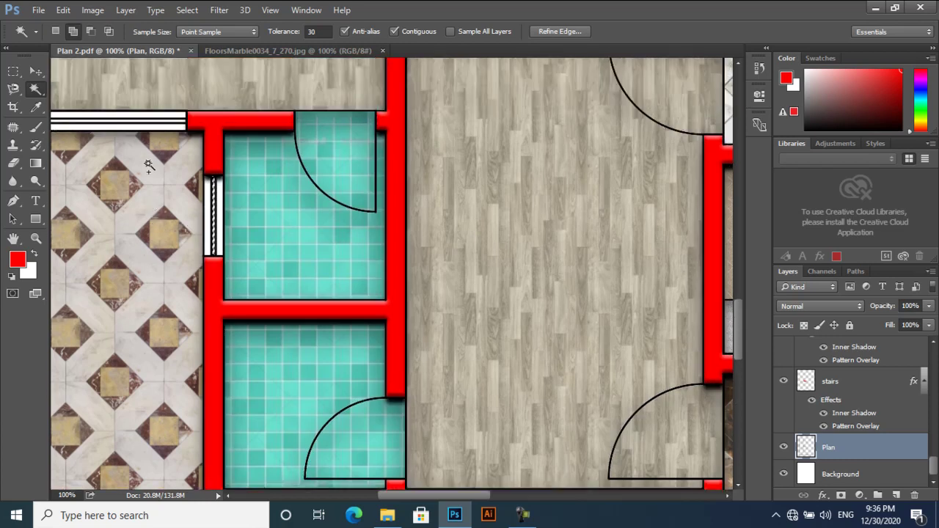
left_click(153, 119)
Add the middle pane of the marble-floored hall's long window to the Magic Wand selection.
key("ctrl+minus")
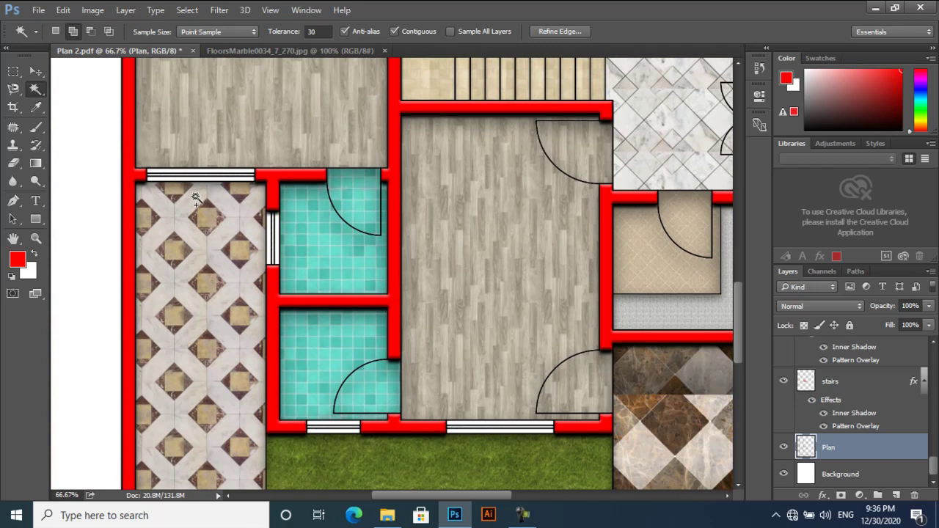
key("ctrl+minus")
scroll(318, 251, "up", 1)
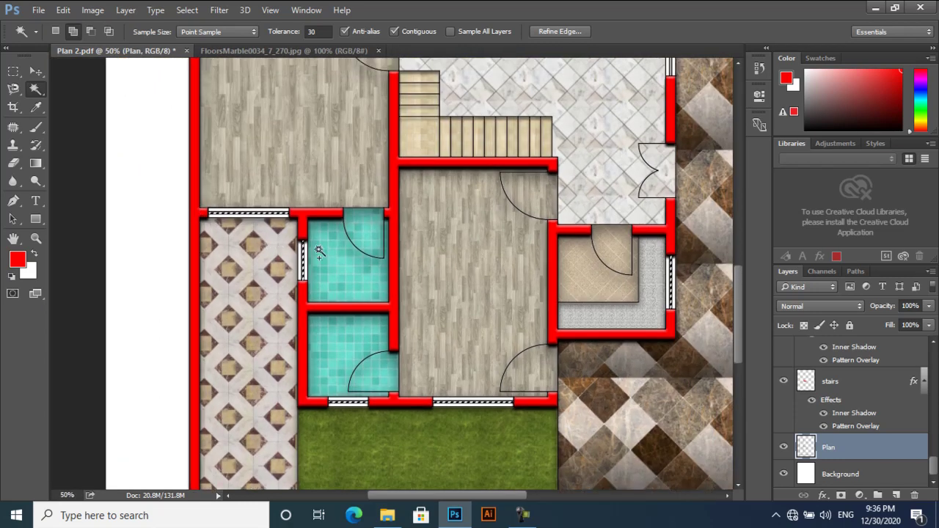
scroll(318, 251, "up", 3)
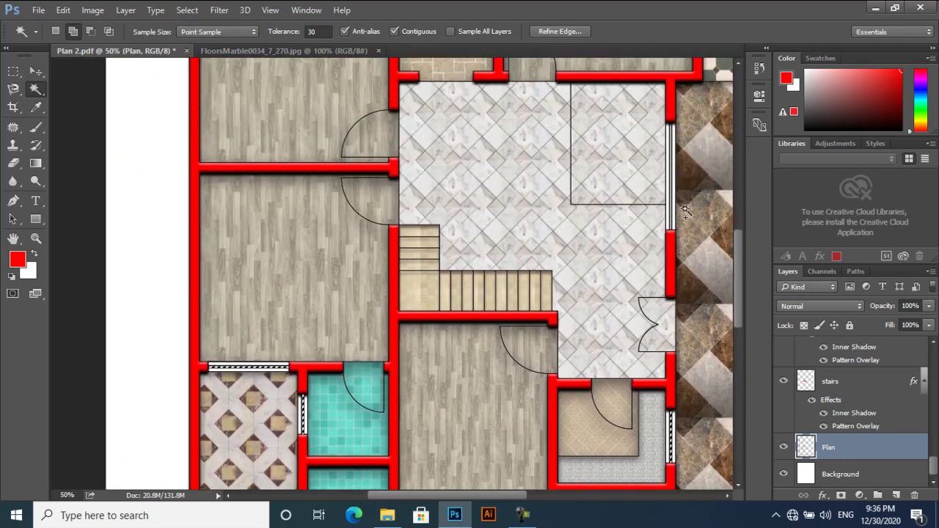
scroll(682, 235, "up", 1)
scroll(682, 246, "up", 1)
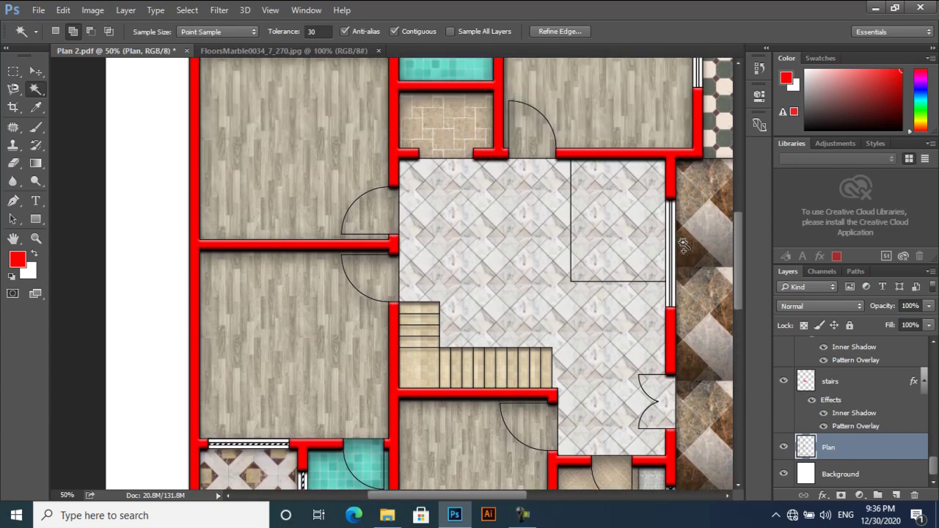
key("ctrl+plus")
key("ctrl+plus")
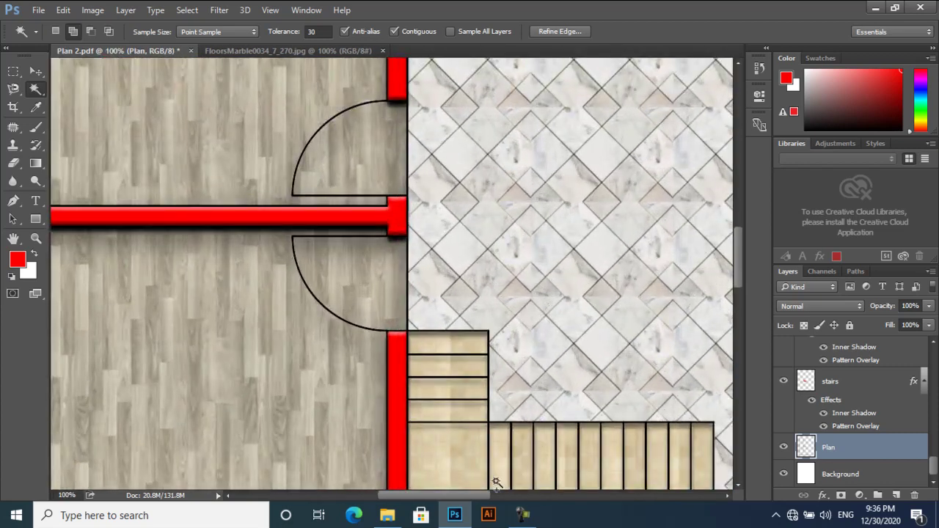
left_click_drag(471, 495, 538, 501)
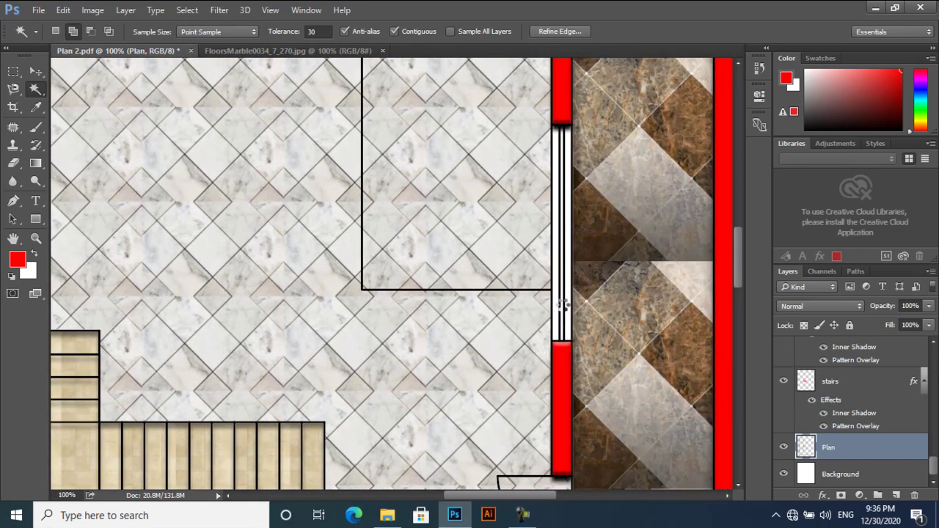
left_click(564, 311)
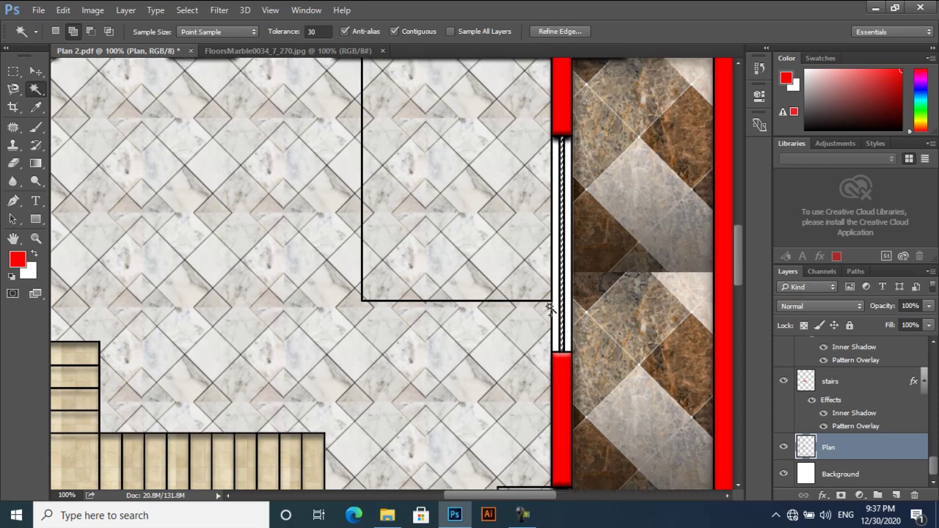
Add the middle panes of the upper corner bedroom's two windows and the adjoining bathroom's window to the selection.
scroll(562, 309, "up", 5)
scroll(559, 242, "up", 4)
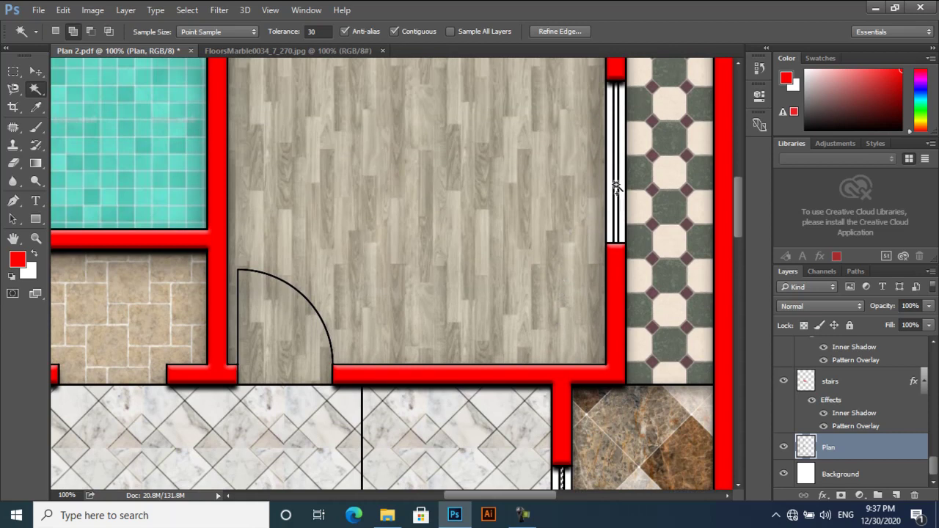
scroll(412, 265, "up", 4)
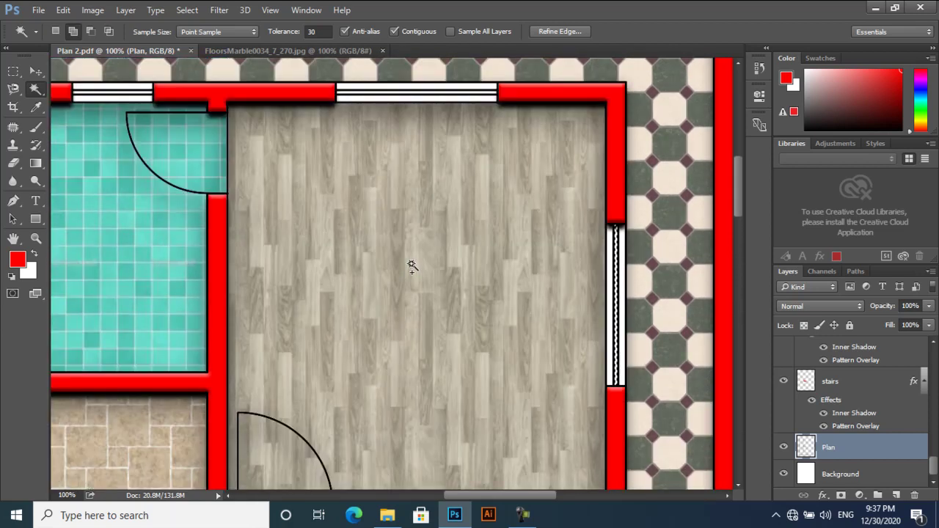
left_click(415, 93)
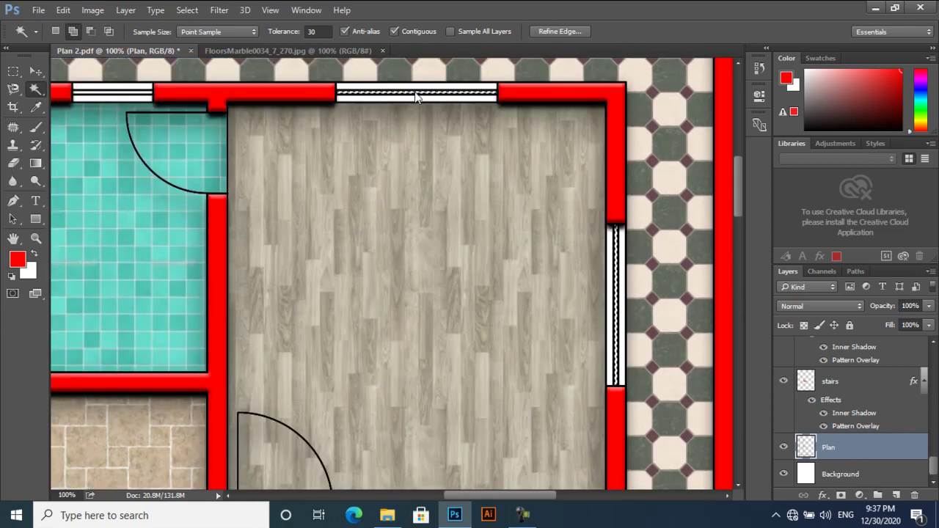
left_click(121, 89, "shift")
key("ctrl+z")
left_click(120, 93, "shift")
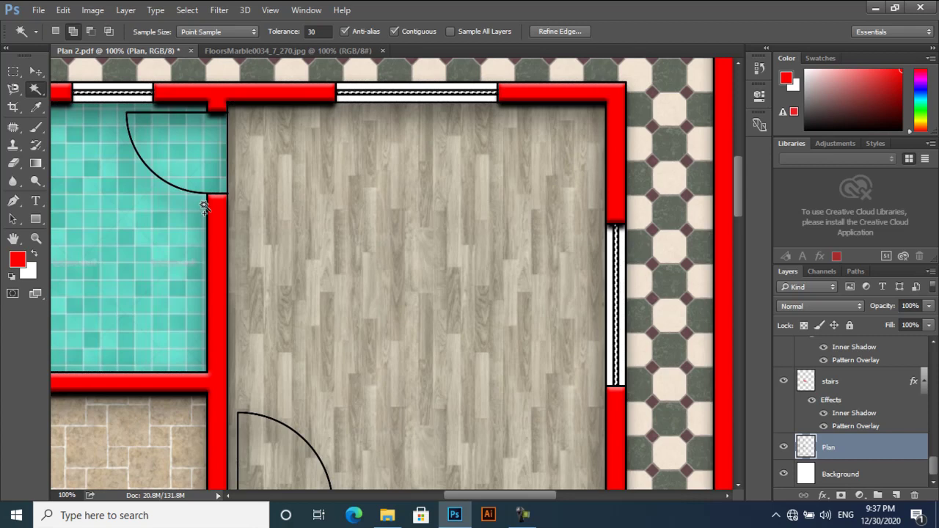
Add the middle panes of the smaller upper bathroom's window and the adjacent bedroom's window facing the octagon-tiled patio to the selection.
left_click_drag(524, 495, 458, 495)
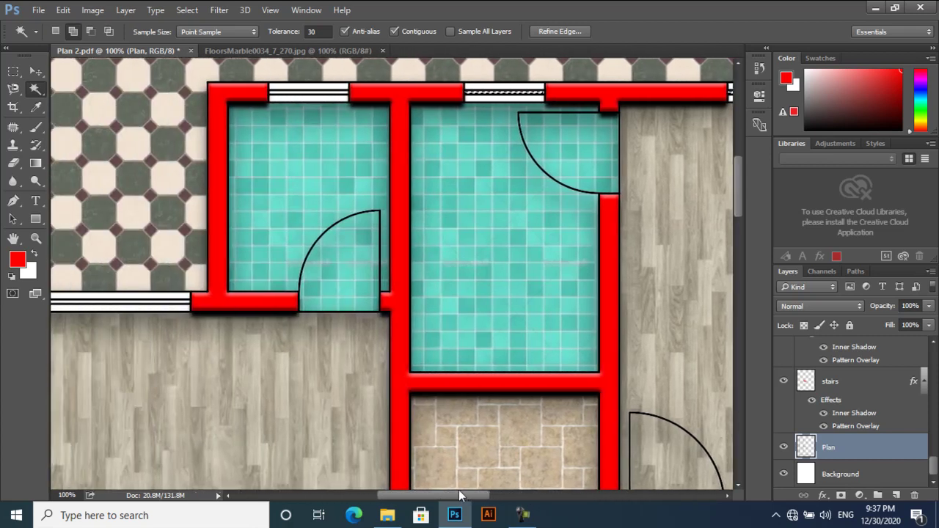
left_click(146, 304)
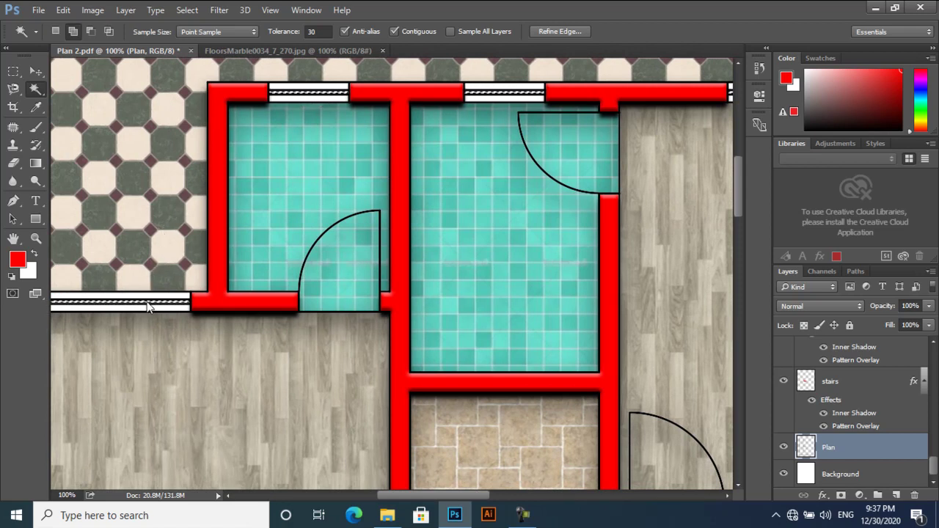
Create a new layer directly above the Plan layer and name it windows.
key("ctrl+minus")
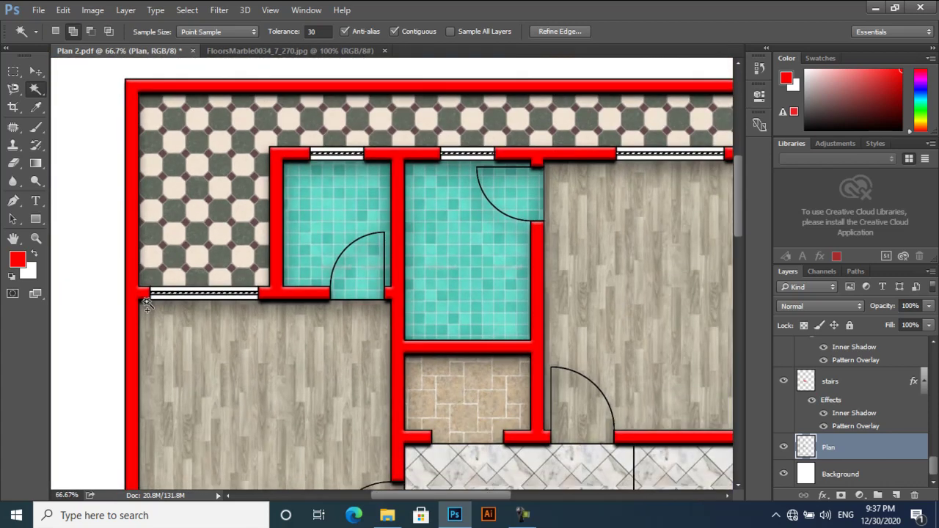
key("ctrl+minus")
key("ctrl+minus")
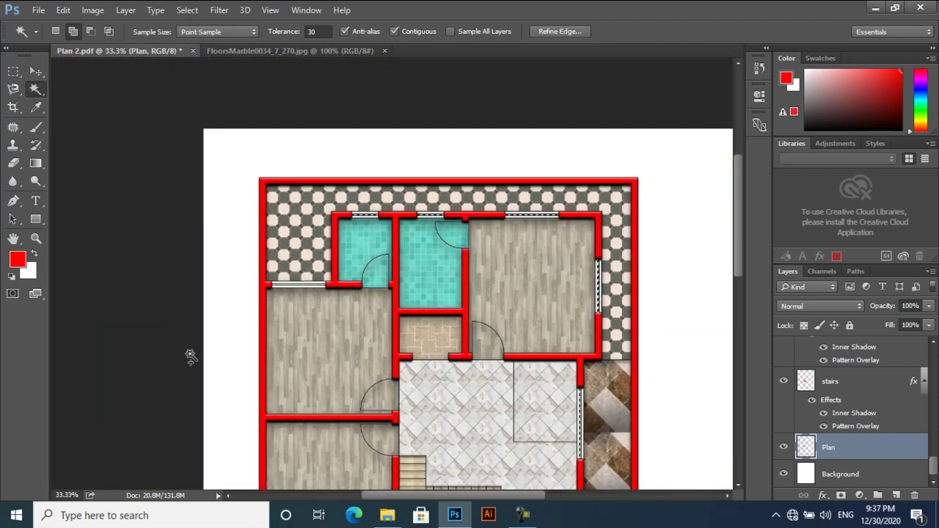
scroll(306, 254, "down", 5)
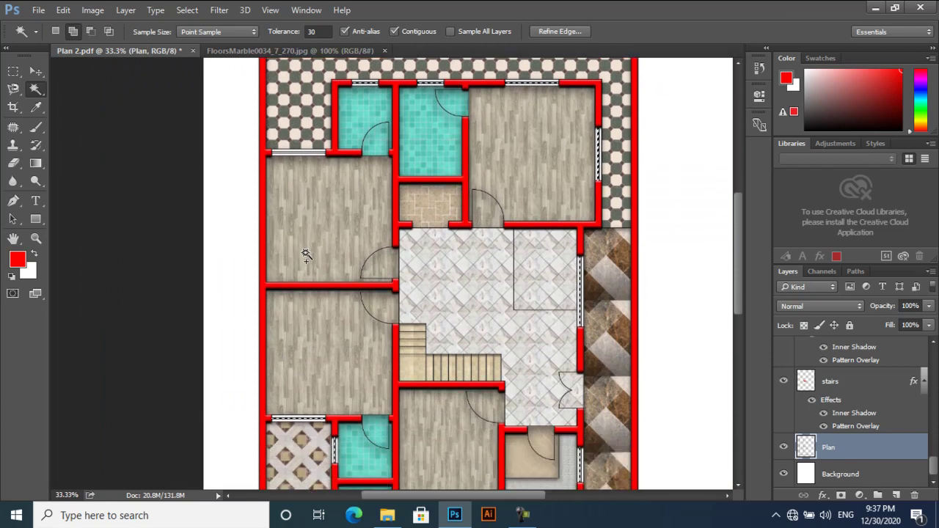
scroll(306, 255, "down", 3)
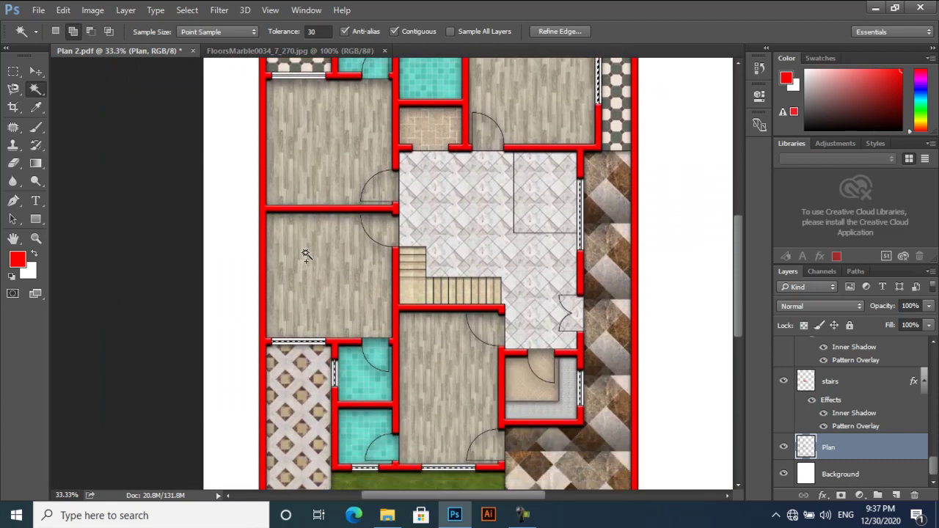
left_click(897, 496)
double_click(832, 420)
type("windows")
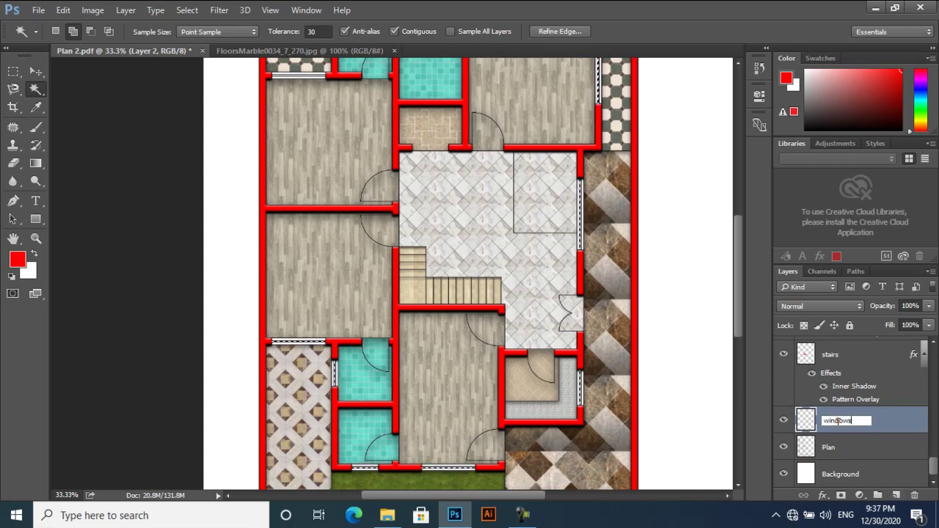
key("Return")
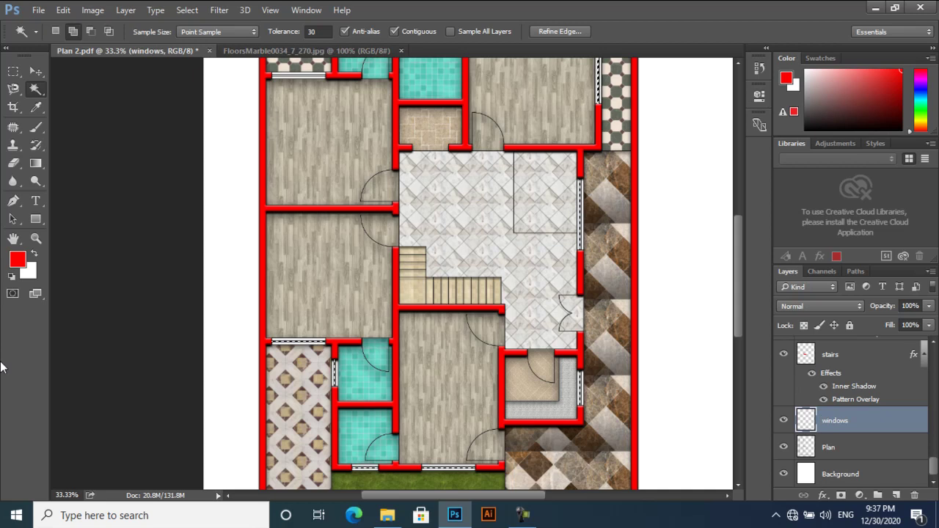
Fill the selected window panes on the windows layer with light blue #6bcddc and clear the selection.
left_click(17, 260)
left_click_drag(751, 158, 738, 144)
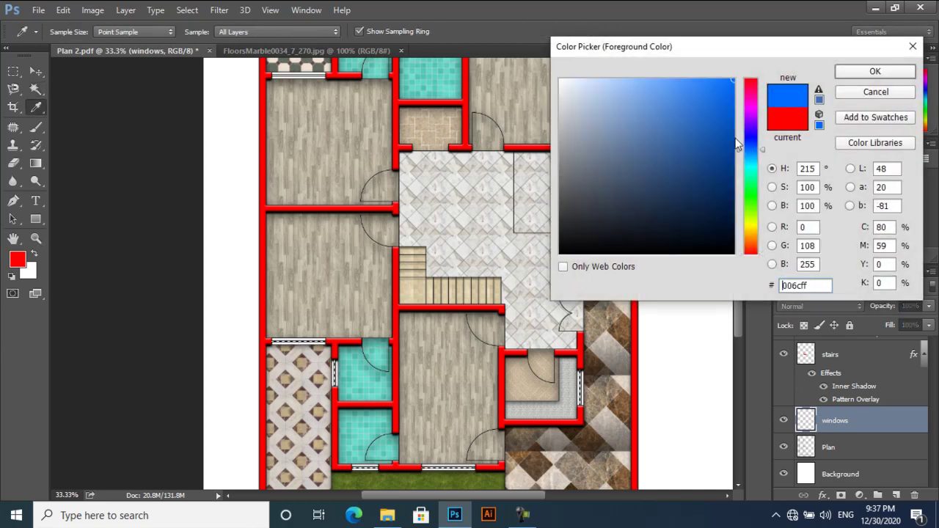
left_click(649, 103)
left_click(742, 151)
left_click(741, 162)
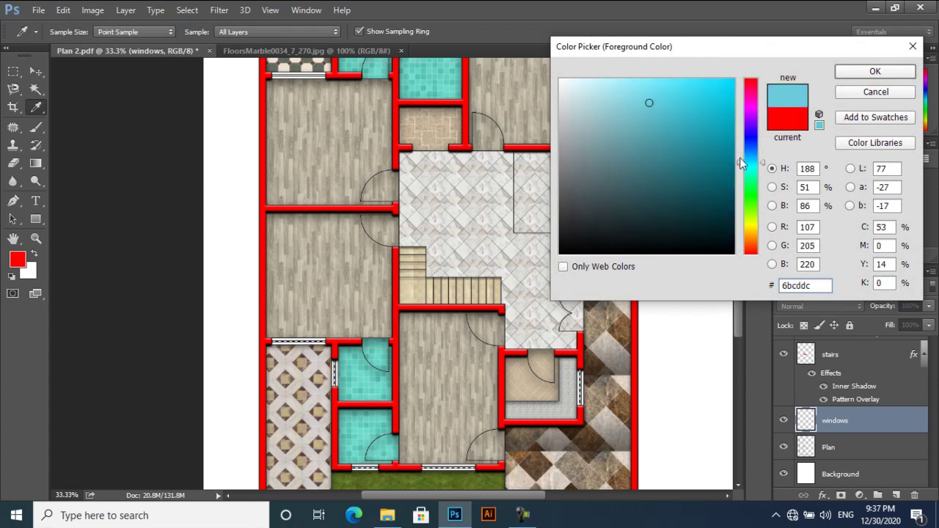
left_click(844, 72)
key("w")
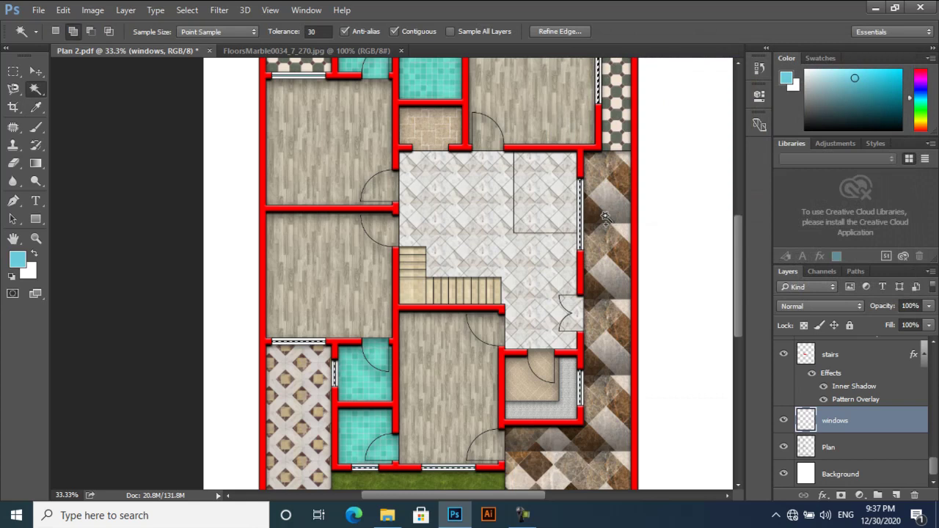
key("ctrl+d")
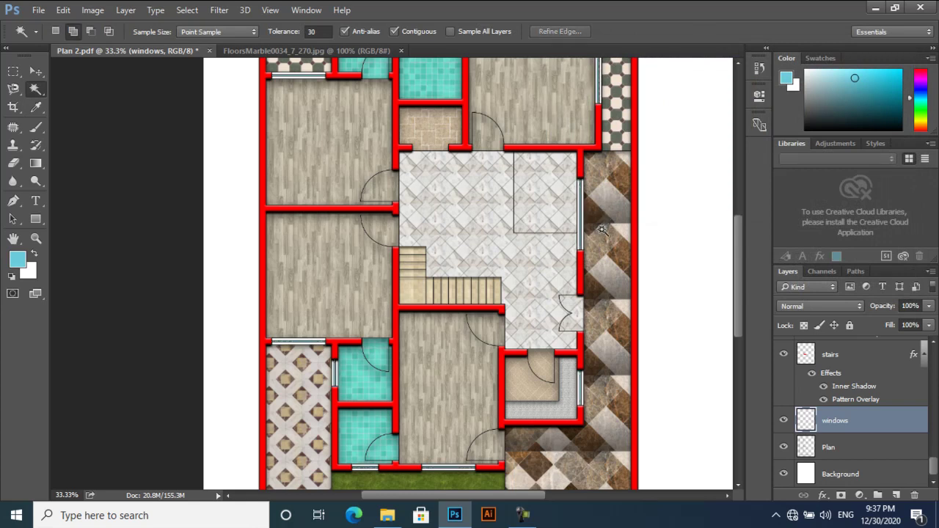
Turn on the visibility of the Plan 2 with furniture layer over the rendered floor plan.
scroll(594, 231, "up", 2)
scroll(588, 232, "down", 4)
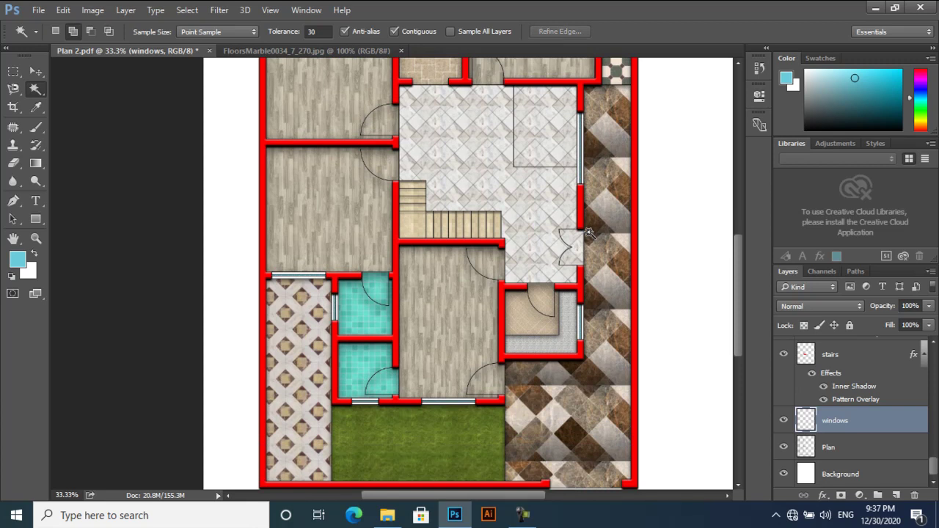
key("ctrl+minus")
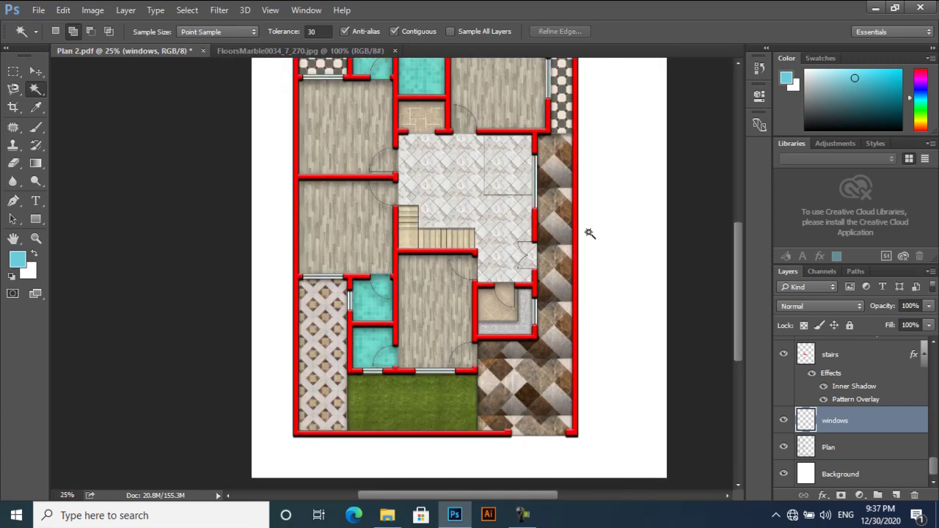
scroll(589, 233, "up", 3)
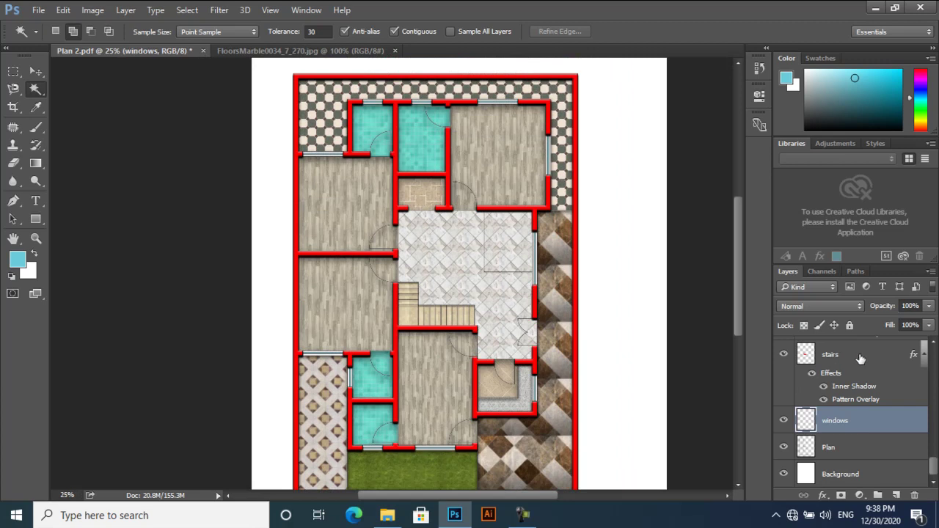
scroll(926, 436, "up", 5)
scroll(926, 436, "up", 4)
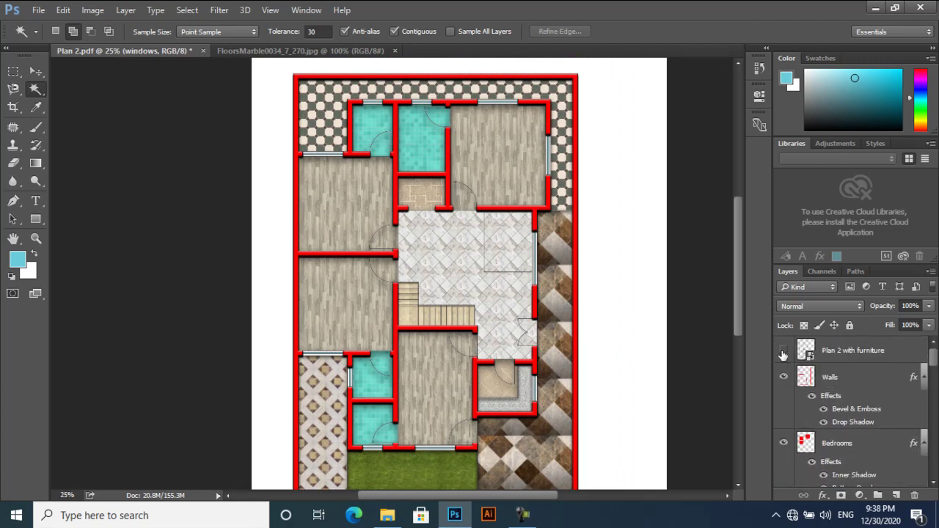
left_click(782, 352)
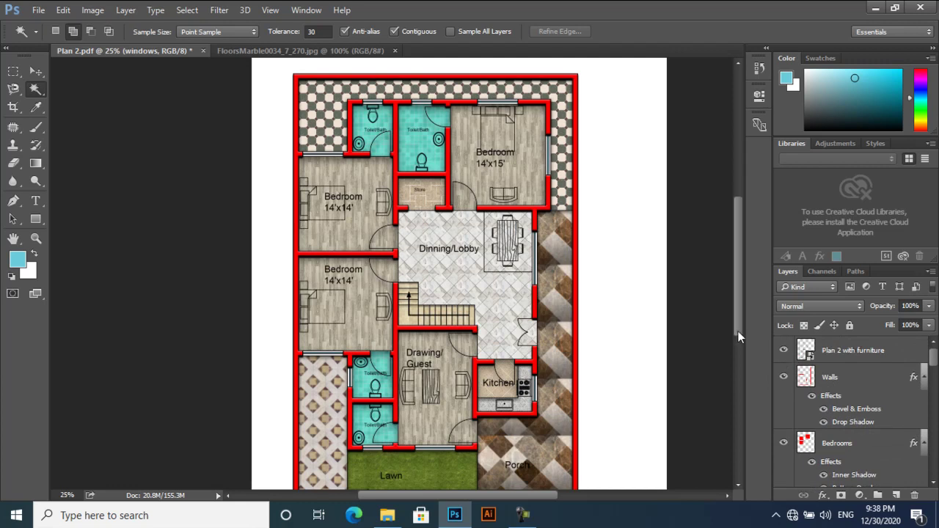
scroll(535, 294, "down", 2)
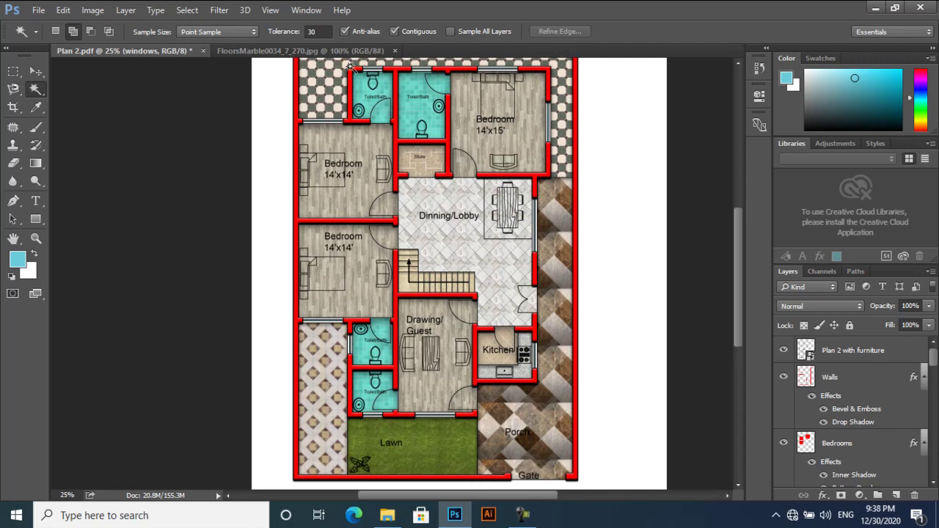
Close the FloorsMarble texture document and open the Bed 2 PNG image from the Bed folder in Photoshop Render textures.
left_click(374, 50)
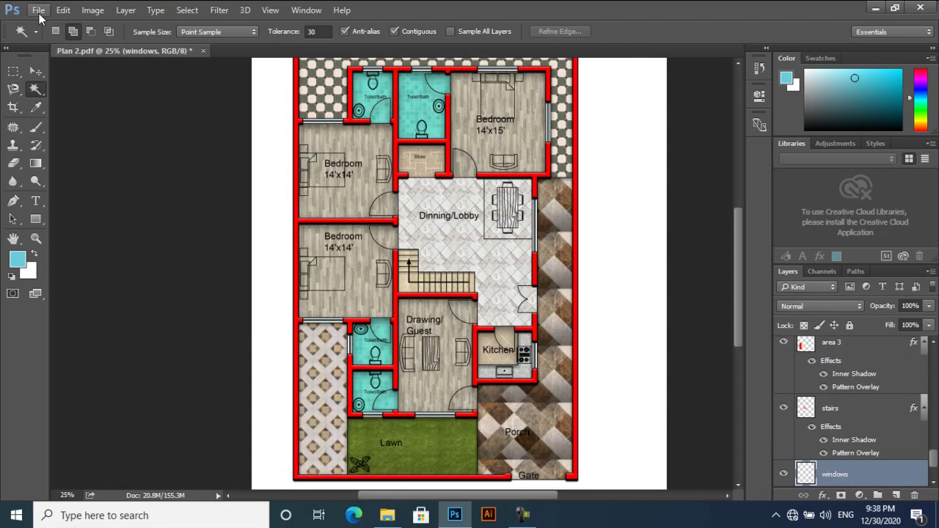
left_click(38, 10)
left_click(49, 41)
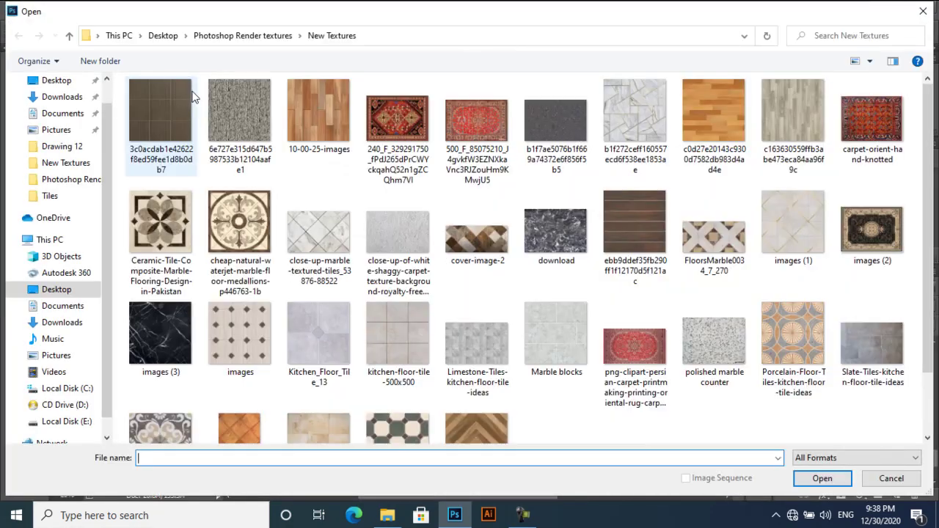
left_click(246, 42)
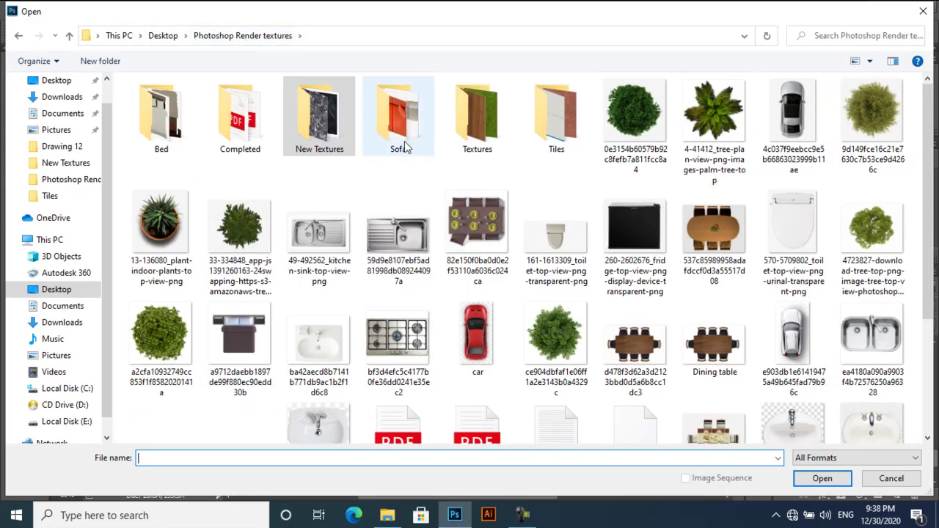
double_click(178, 142)
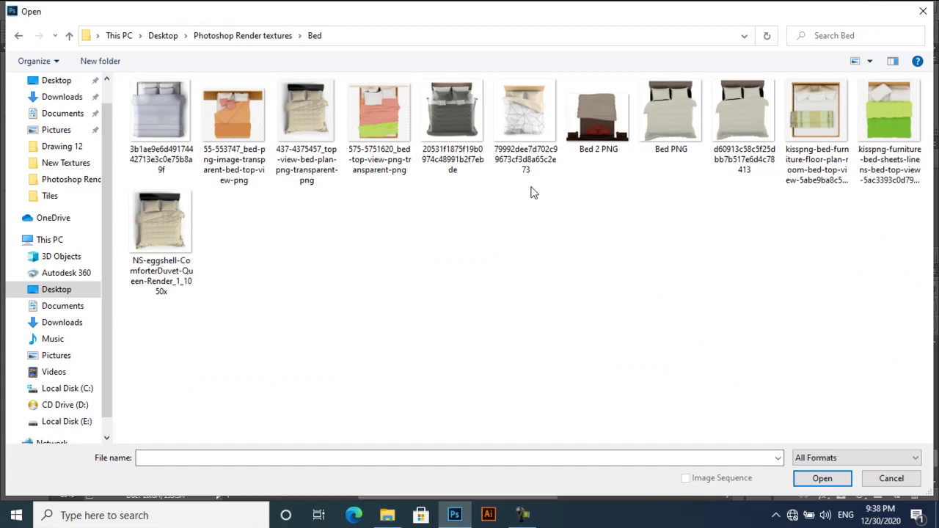
left_click(658, 130)
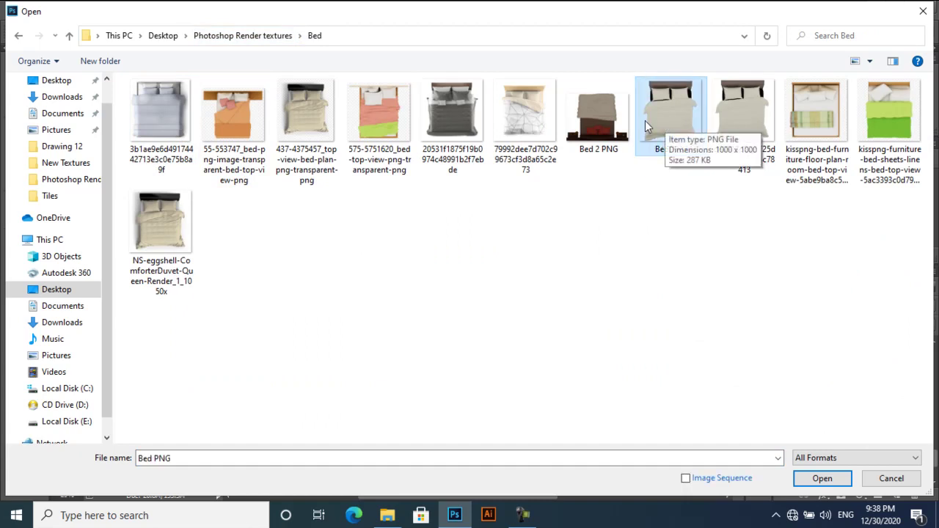
mouse_move(607, 143)
left_mouse_down()
mouse_move(657, 214)
mouse_move(601, 132)
left_mouse_up()
left_click(822, 478)
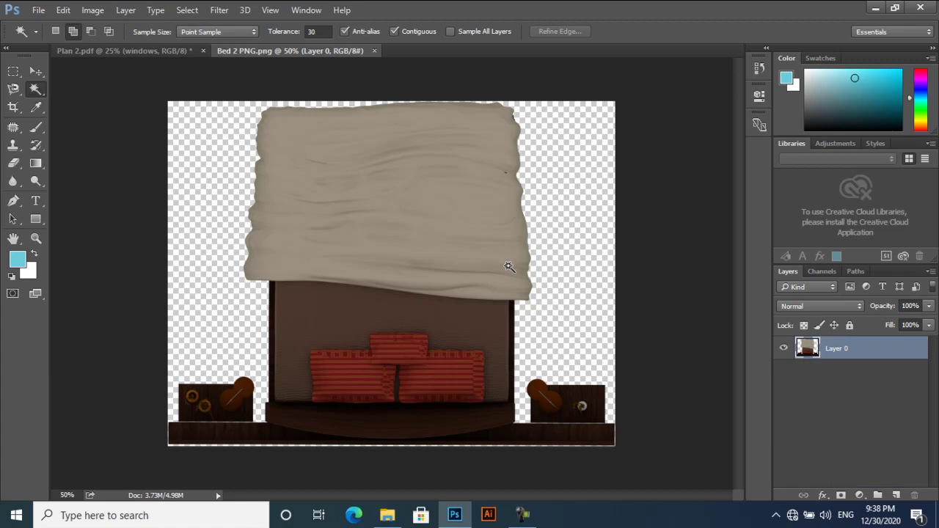
Copy the whole bed image and paste it into Plan 2.pdf directly above the Walls layer.
key("v")
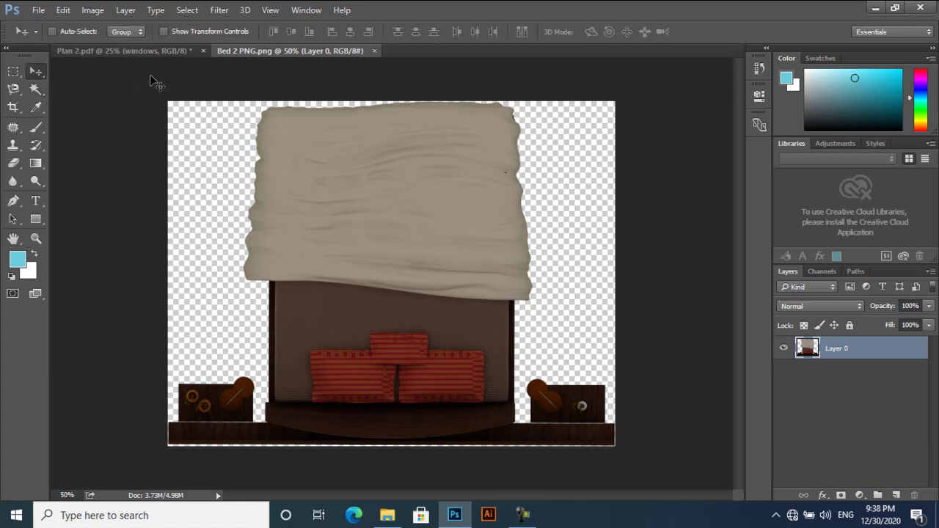
key("ctrl+a")
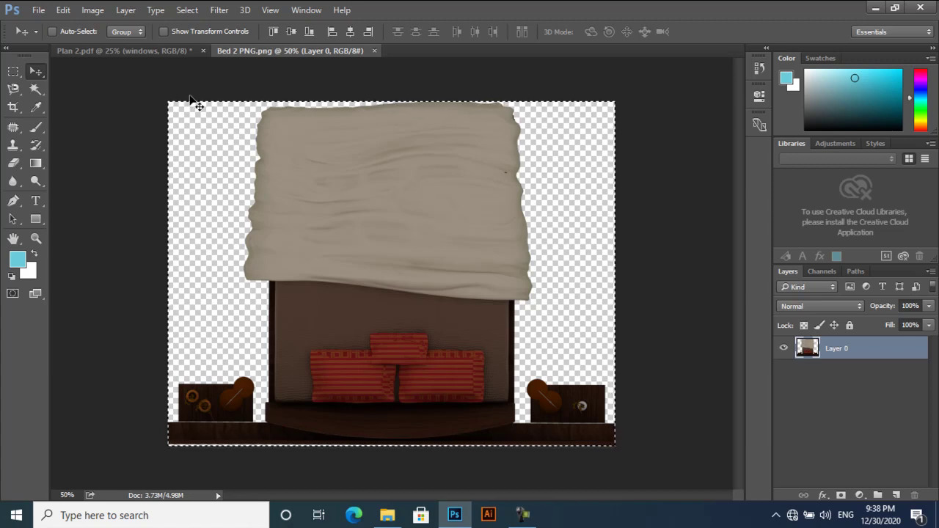
left_click(166, 52)
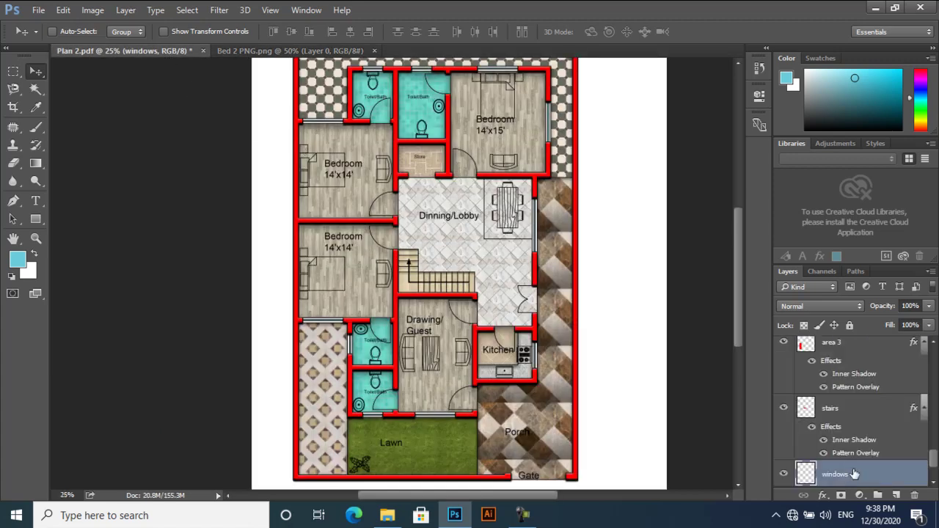
left_click_drag(933, 458, 928, 365)
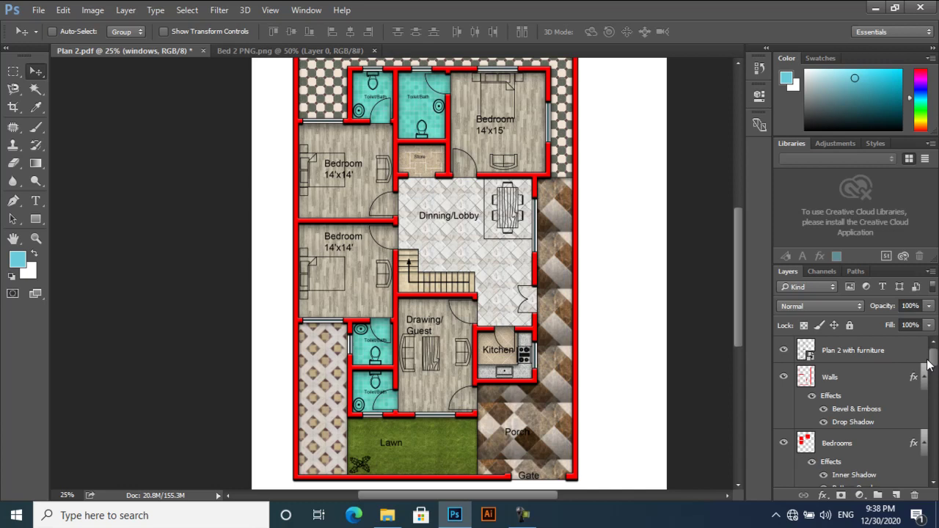
left_click(873, 381)
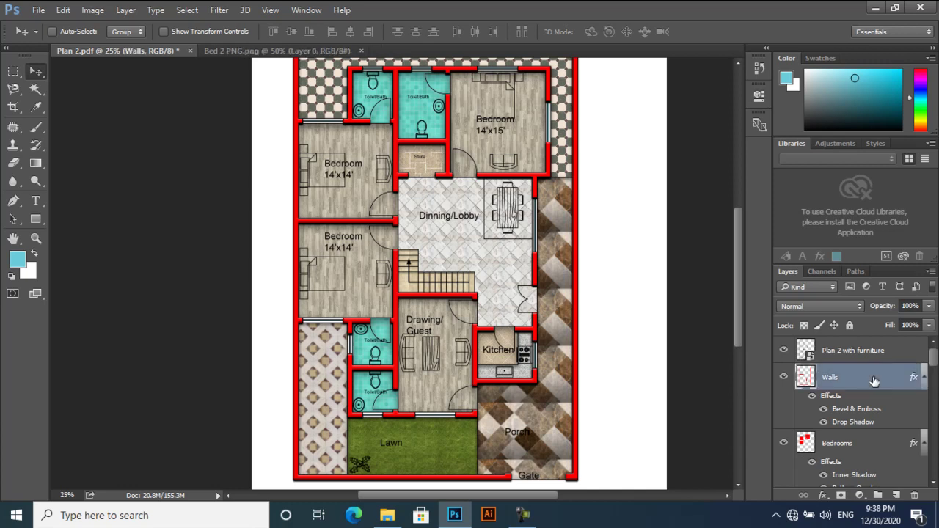
key("ctrl+v")
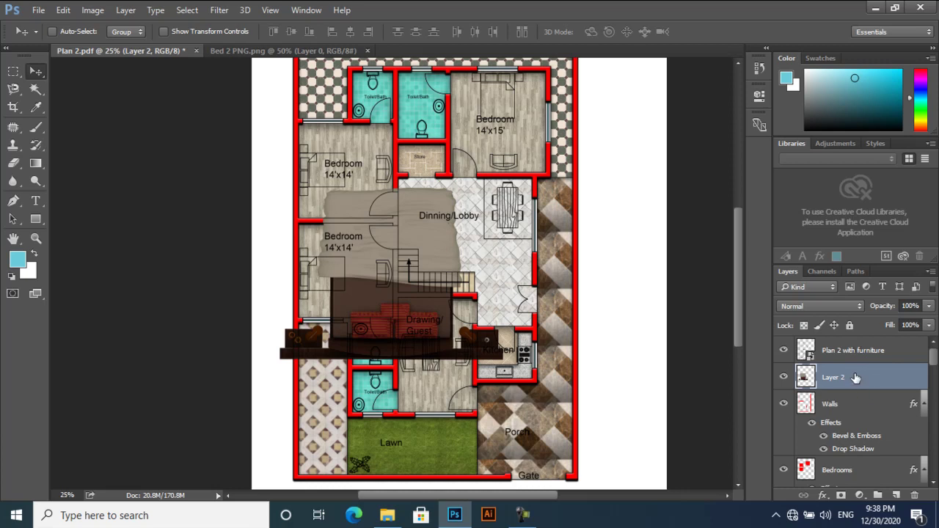
Show the Plan 2 with furniture layer again beneath the bed layer and start a Free Transform on the pasted bed.
left_click(530, 516)
left_click(780, 474)
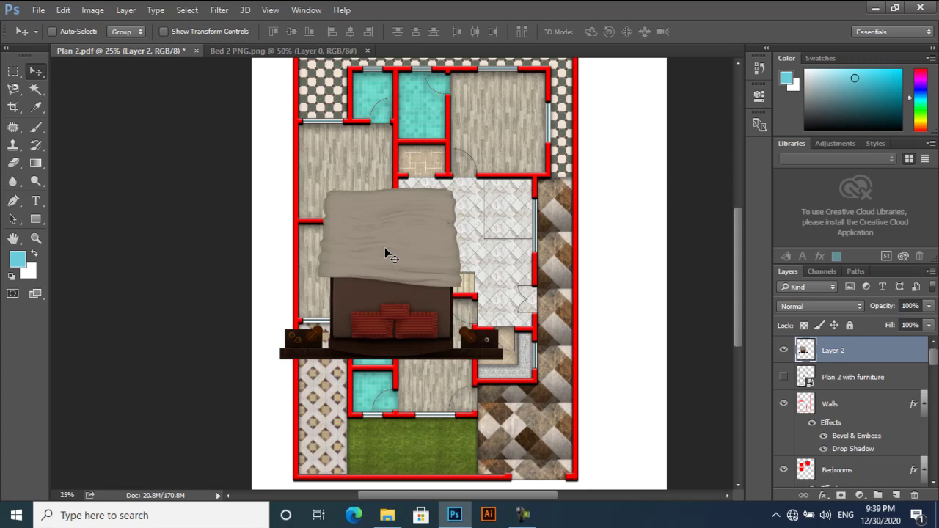
left_click(783, 378)
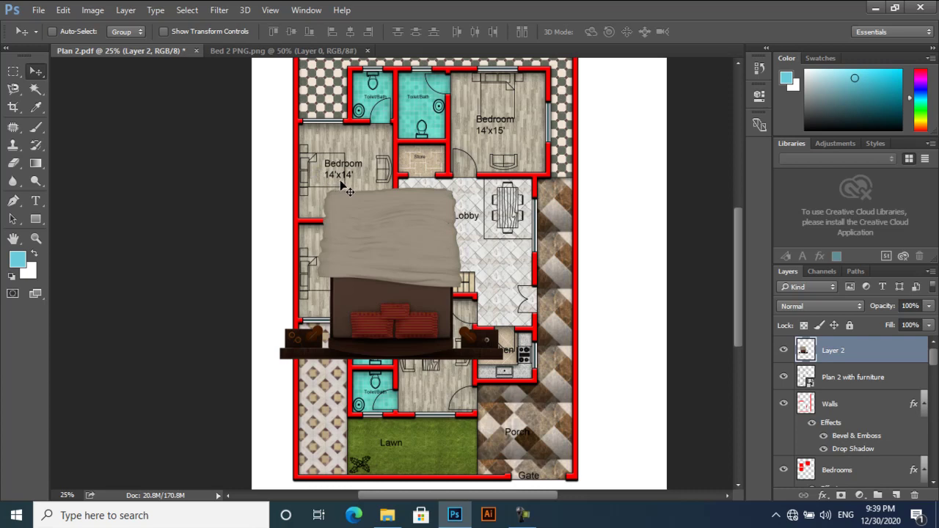
key("ctrl+t")
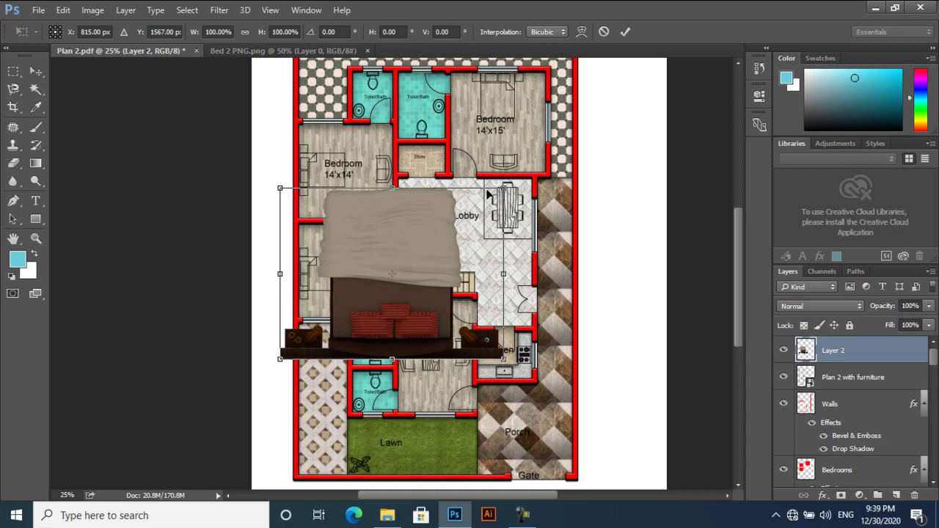
left_click(524, 515)
left_click(775, 471)
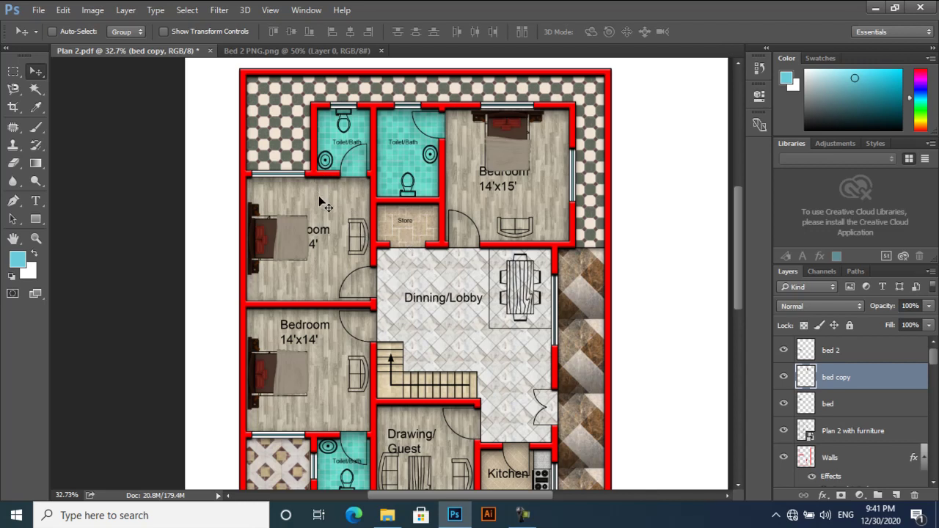
scroll(319, 197, "down", 3)
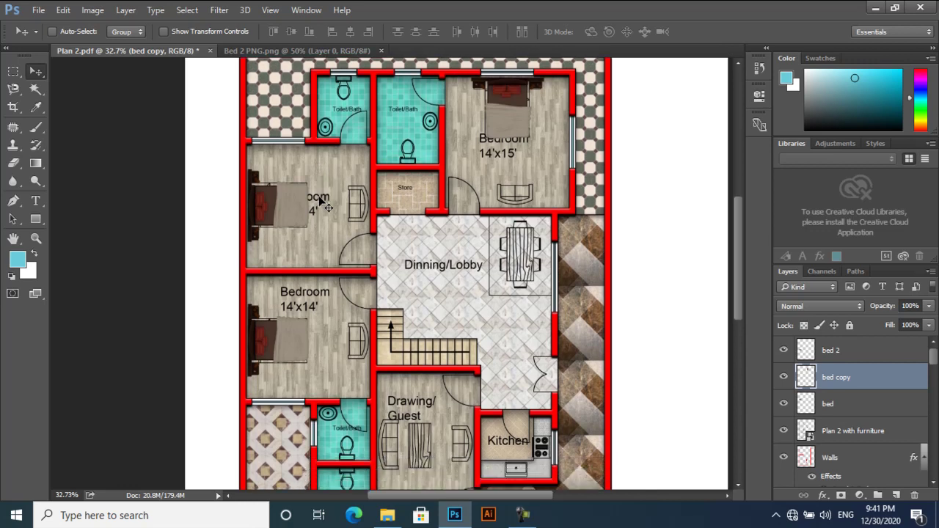
Close the Bed 2 PNG document and open the red carpet image 240_F_329291750 from the New Textures folder in Photoshop Render textures.
scroll(319, 196, "down", 1)
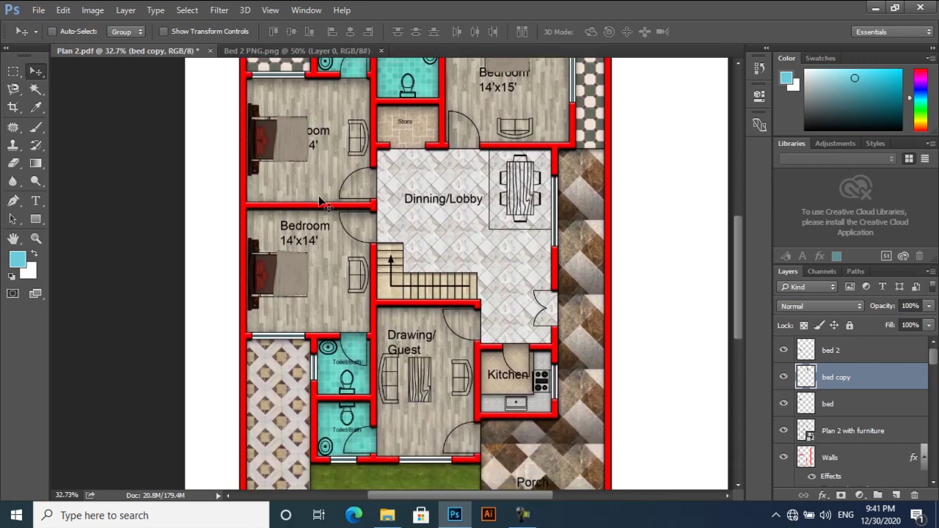
left_click(381, 50)
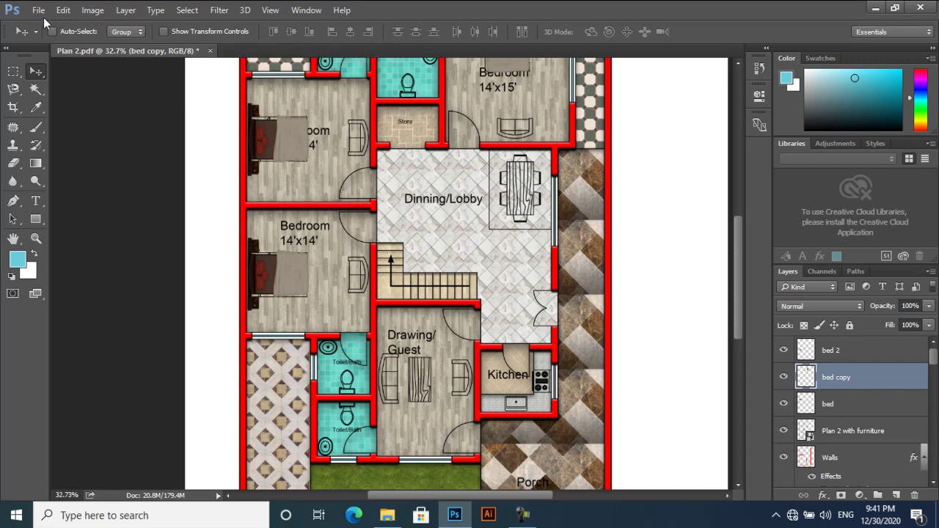
left_click(38, 10)
left_click(45, 35)
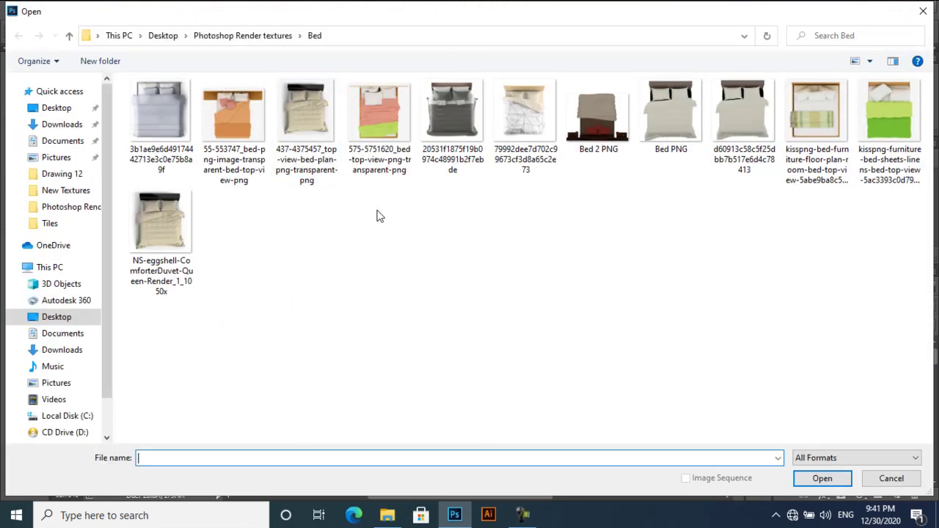
left_click(229, 37)
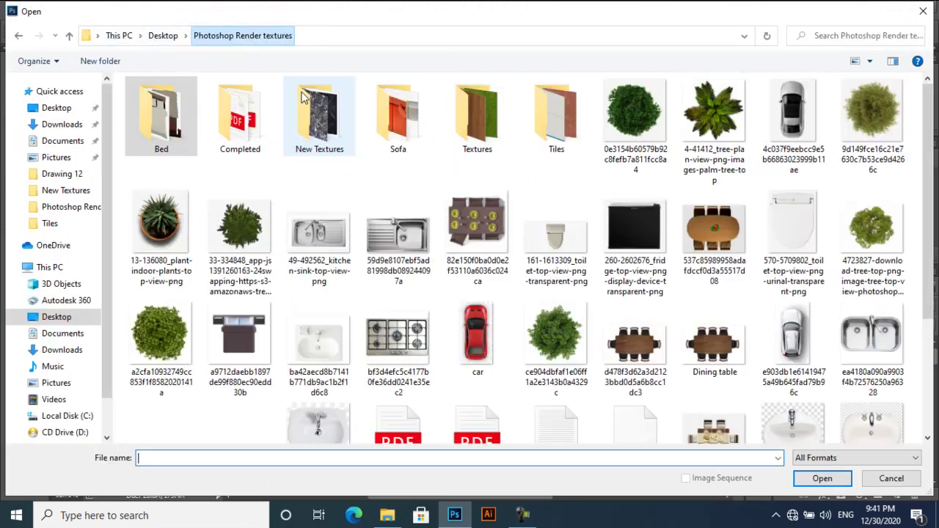
double_click(336, 126)
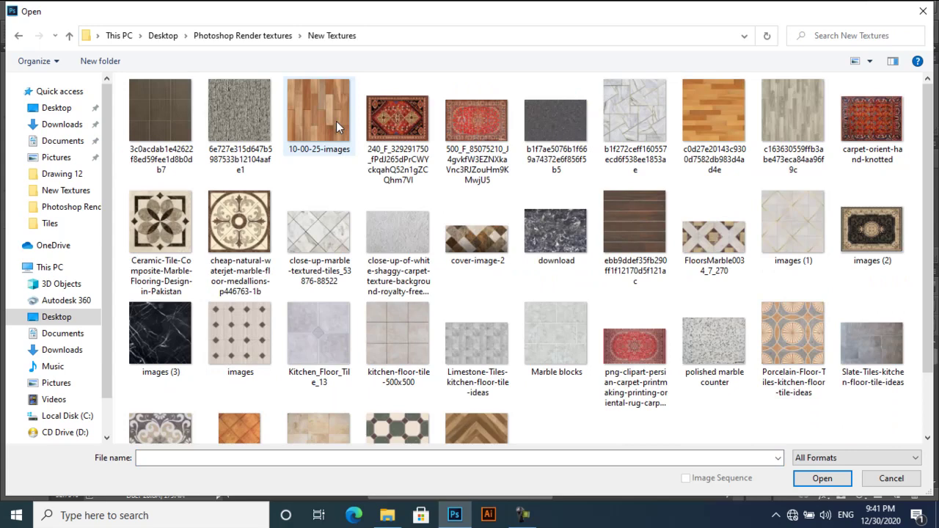
double_click(398, 121)
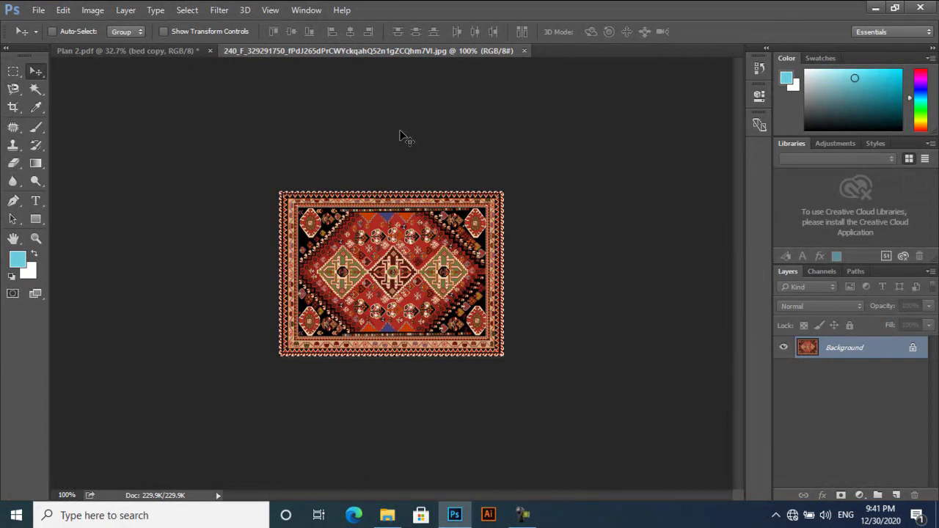
Copy the whole carpet image, paste it into Plan 2.pdf directly above the bed 2 layer, and start a Free Transform on it.
left_click(147, 50)
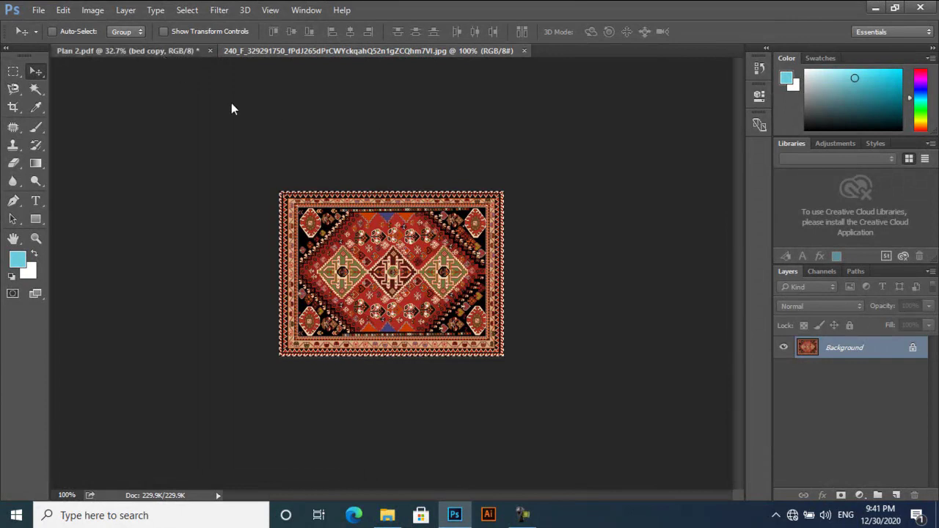
left_click(863, 350)
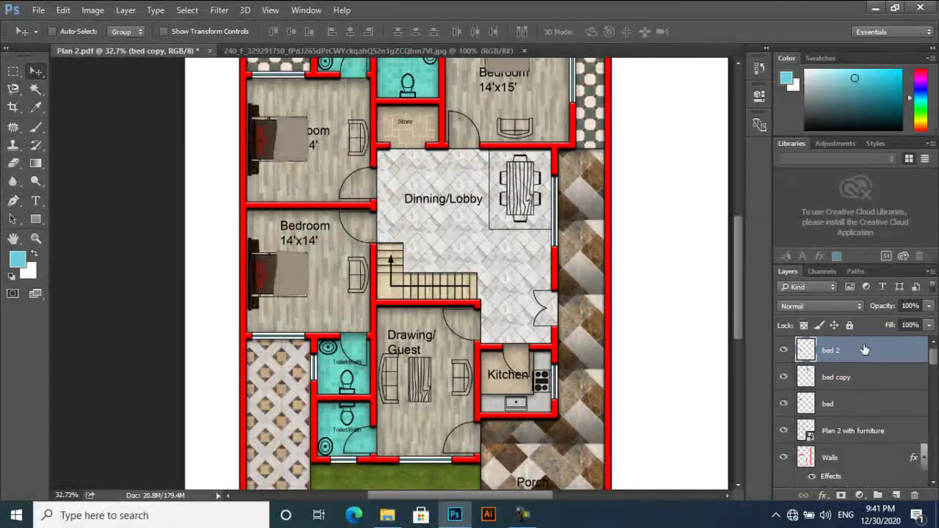
key("ctrl+v")
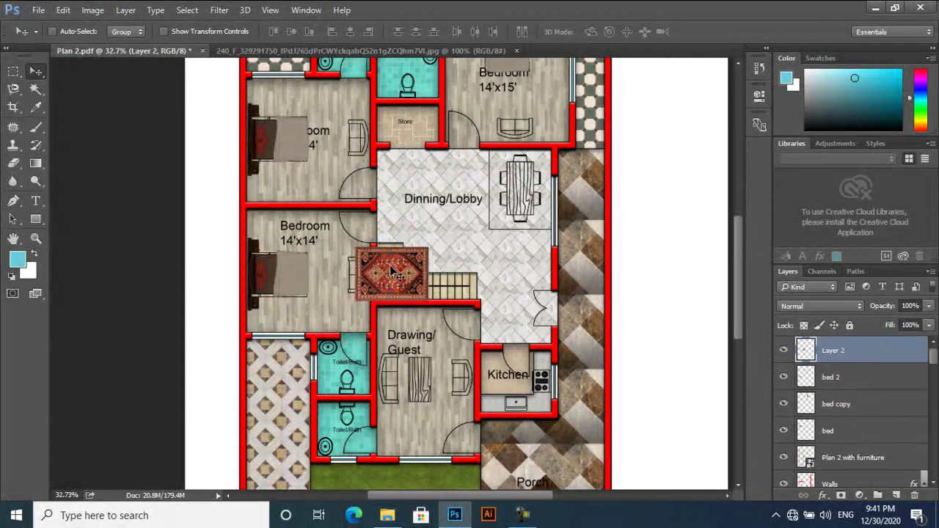
key("ctrl+t")
key("Return")
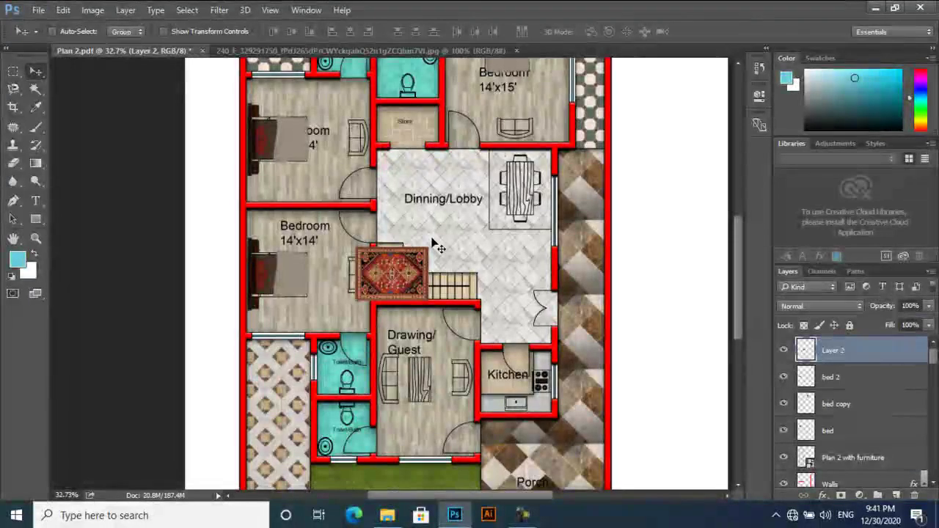
right_click(408, 270)
left_click(425, 272)
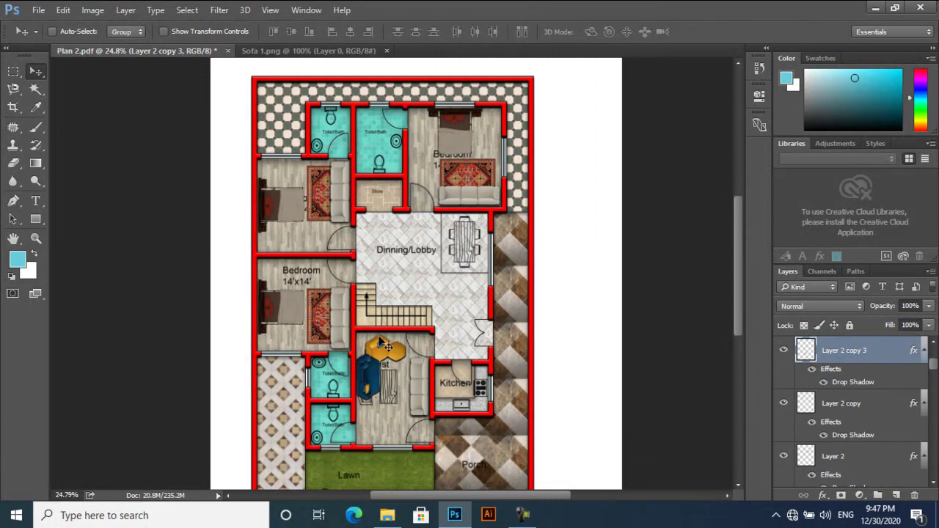
scroll(339, 303, "up", 2)
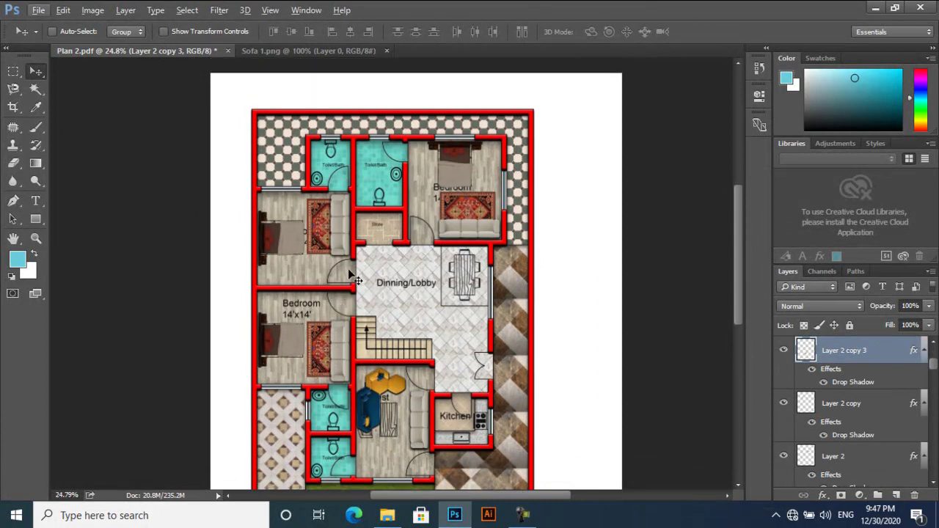
key("ctrl+plus")
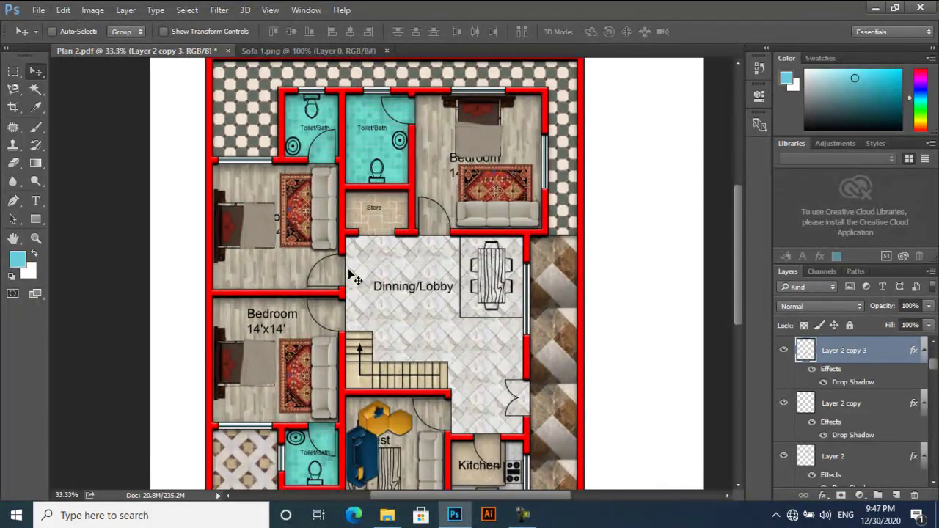
scroll(361, 315, "down", 1)
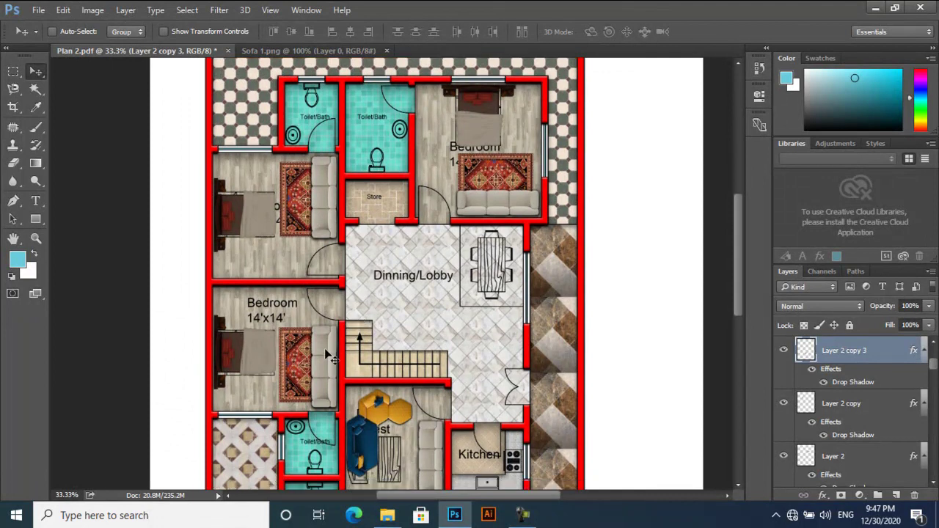
scroll(394, 382, "up", 2)
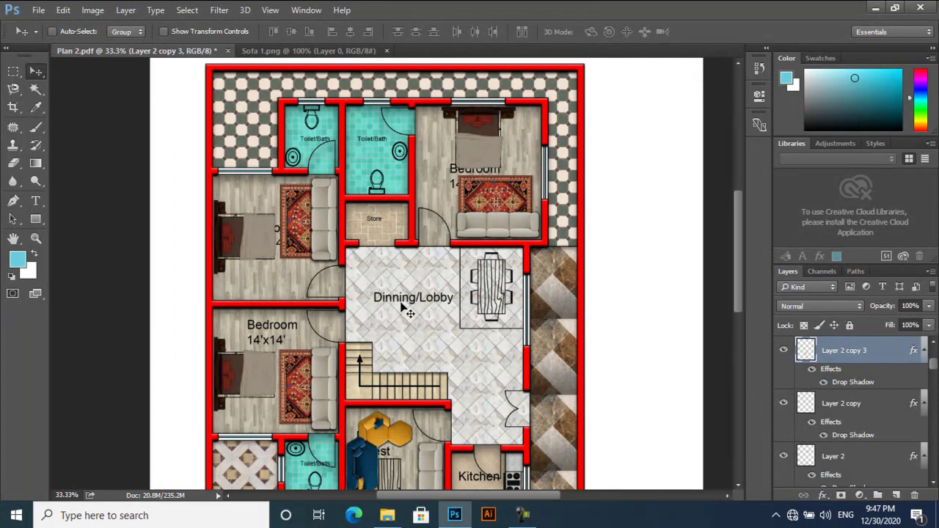
scroll(404, 311, "down", 2)
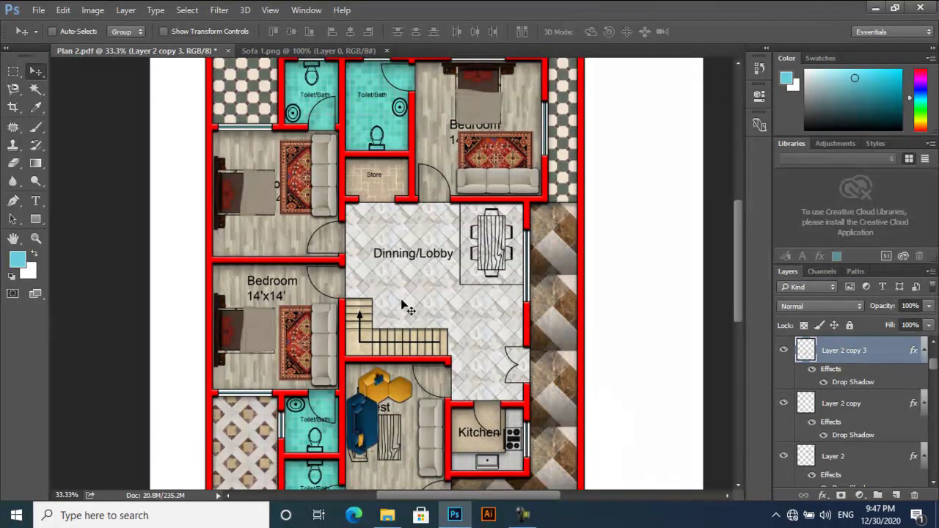
scroll(402, 305, "down", 3)
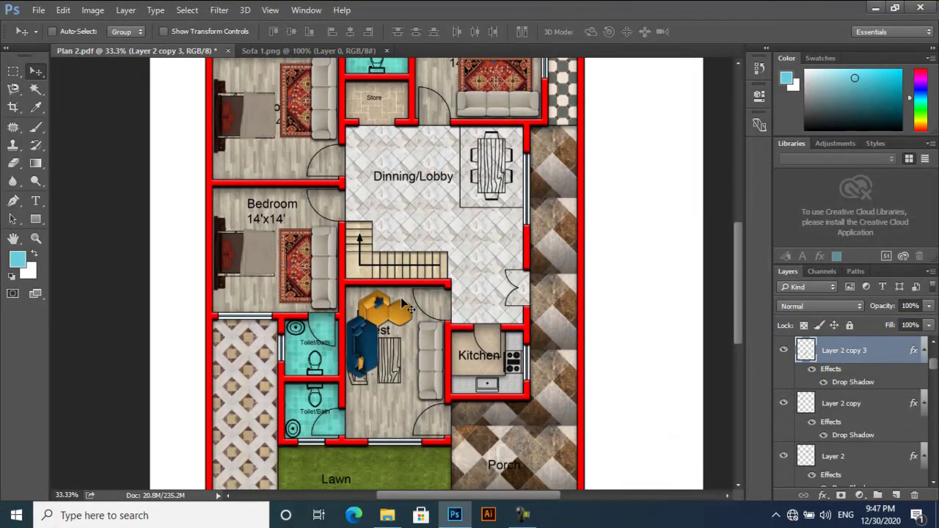